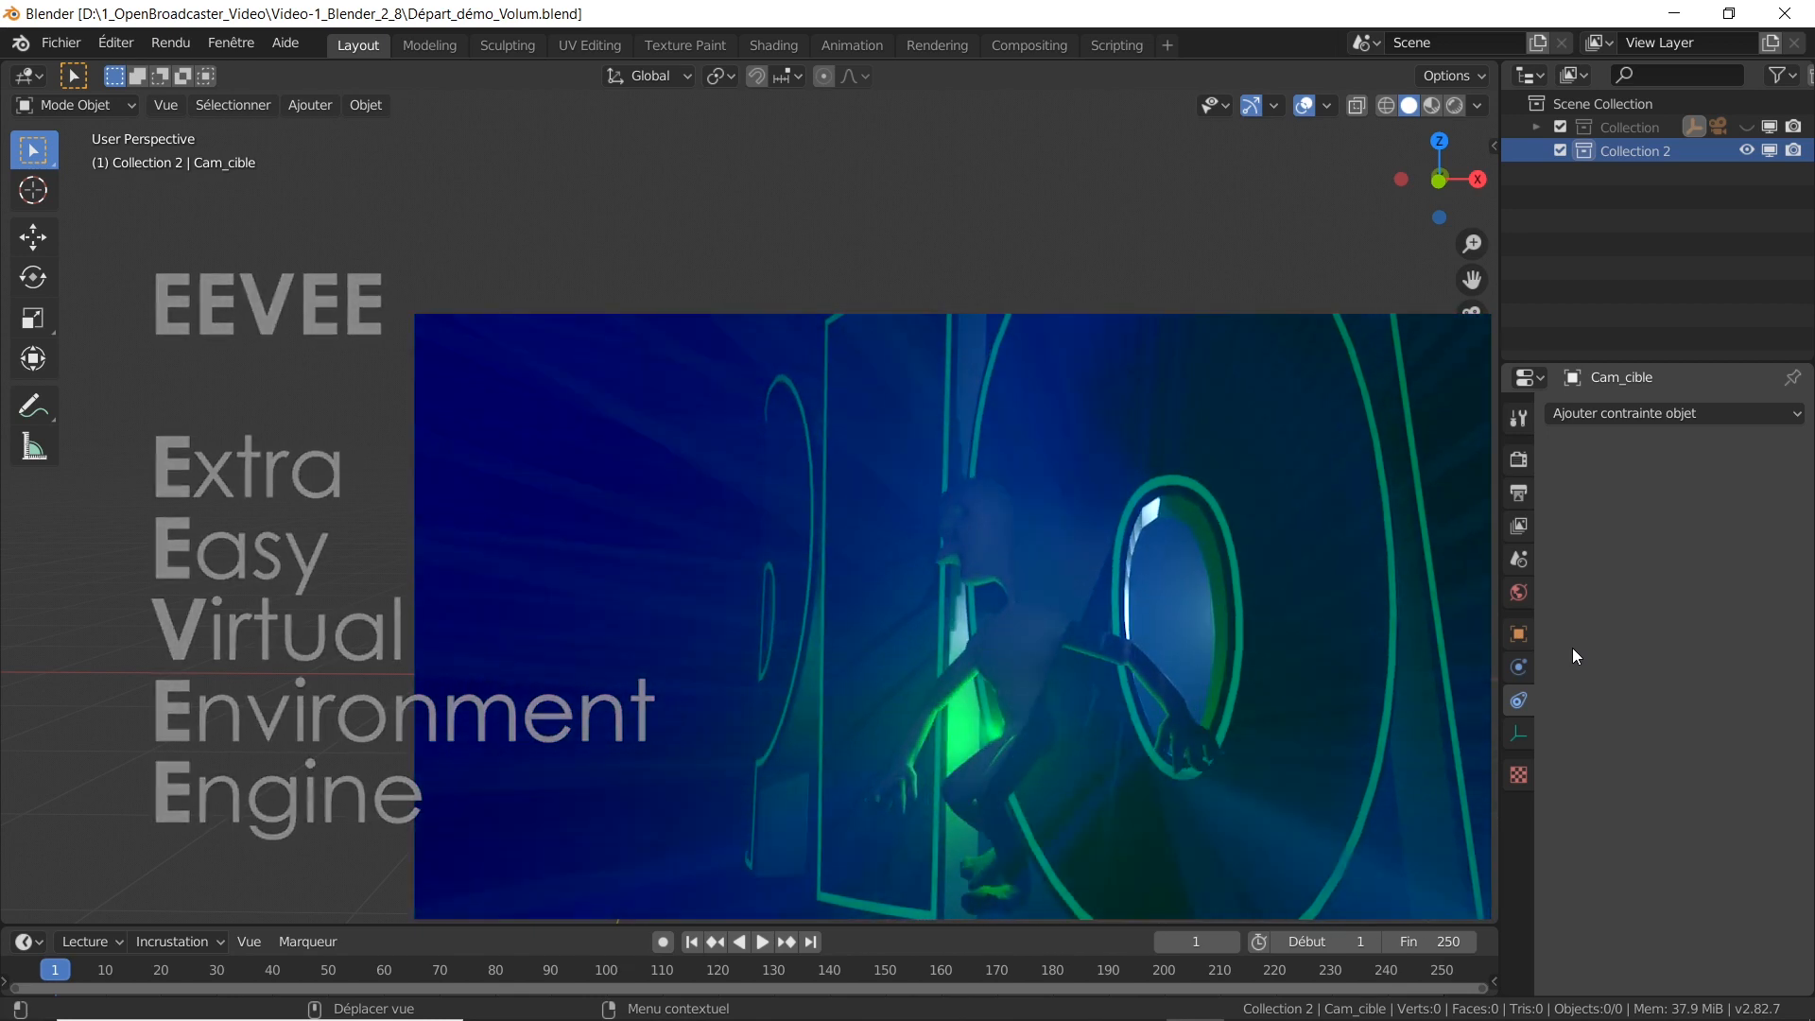
Step: Show the scene's render properties and widen the properties area
left_click(1520, 459)
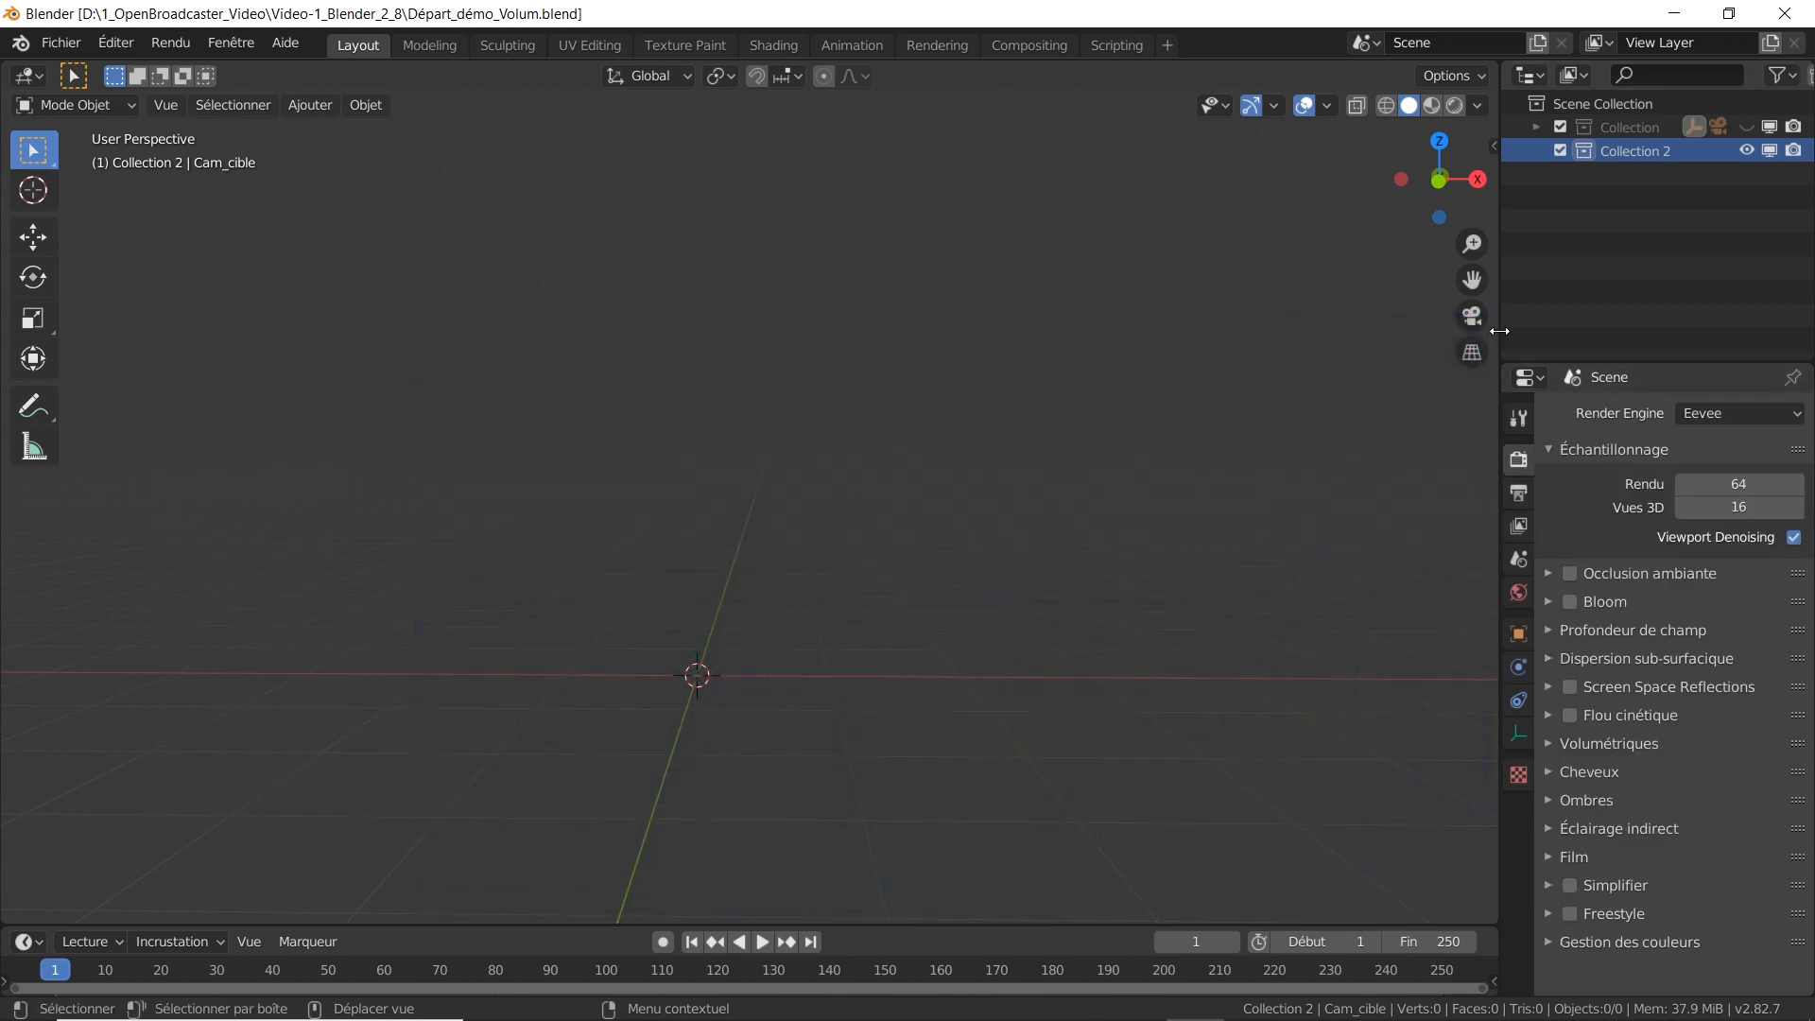
left_click_drag(1494, 331, 1407, 331)
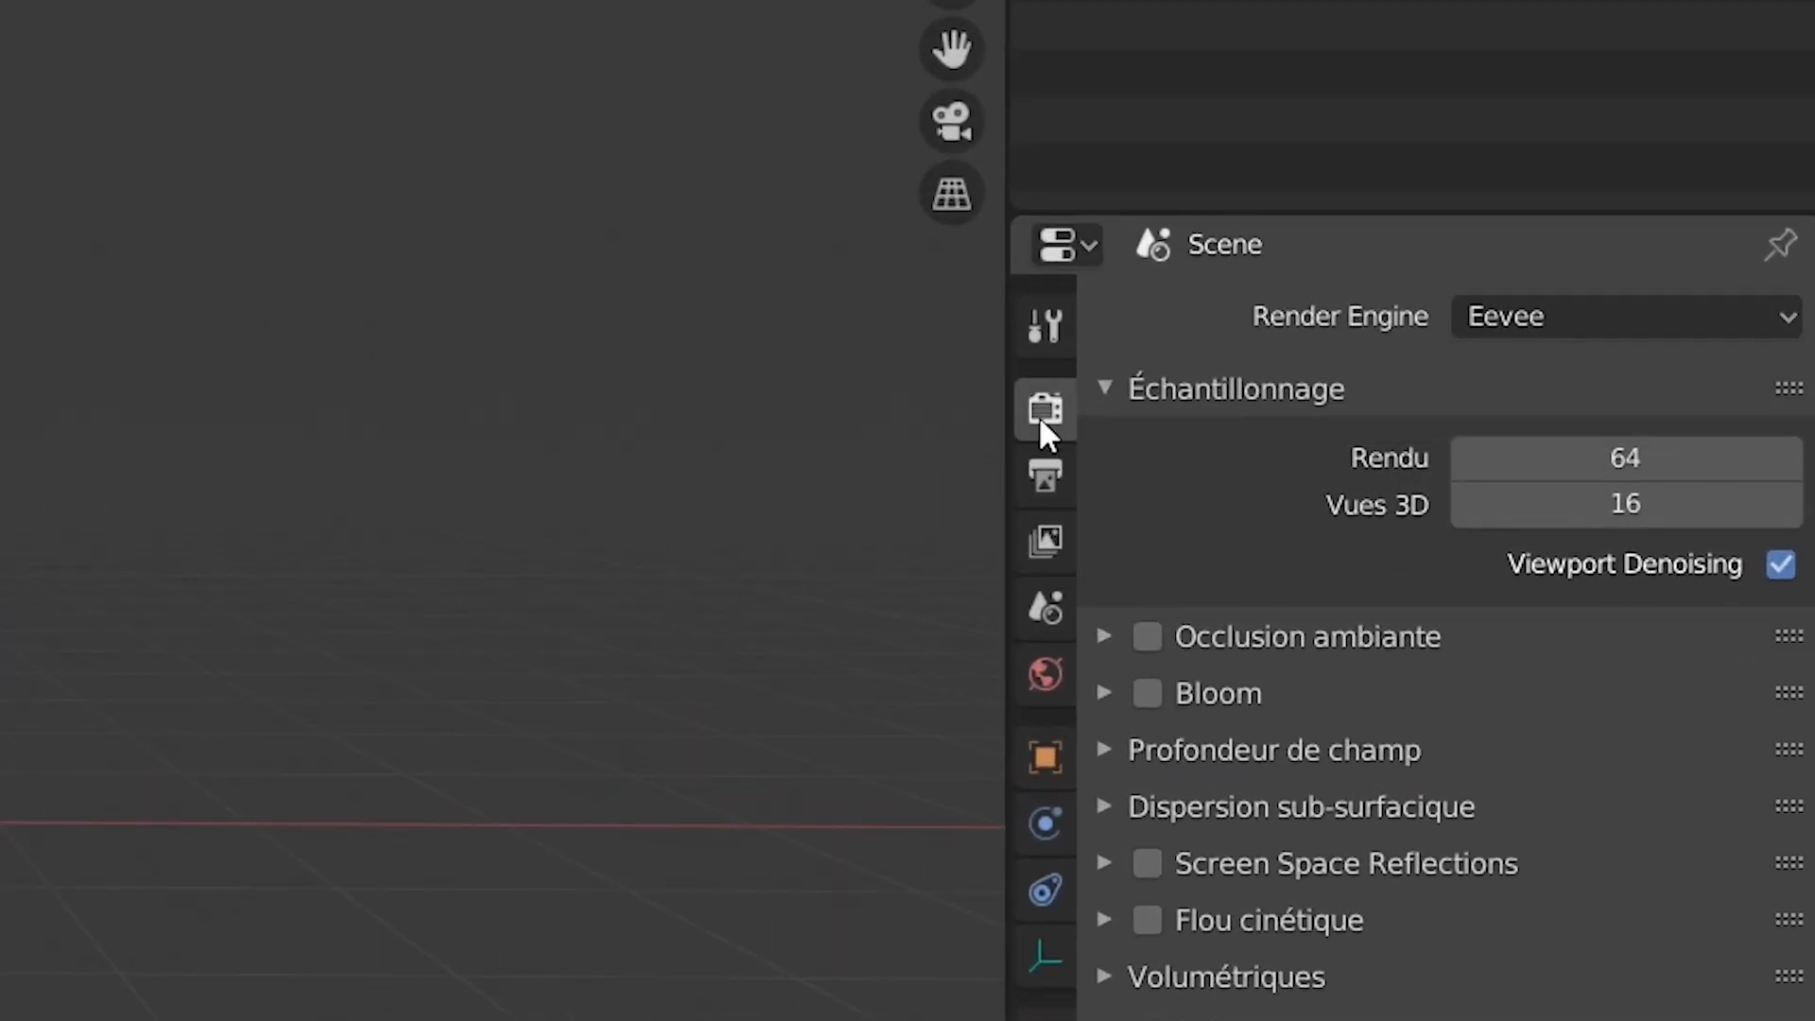
Step: Switch the render engine to Cycles and set it back to Eevee
left_click(1691, 320)
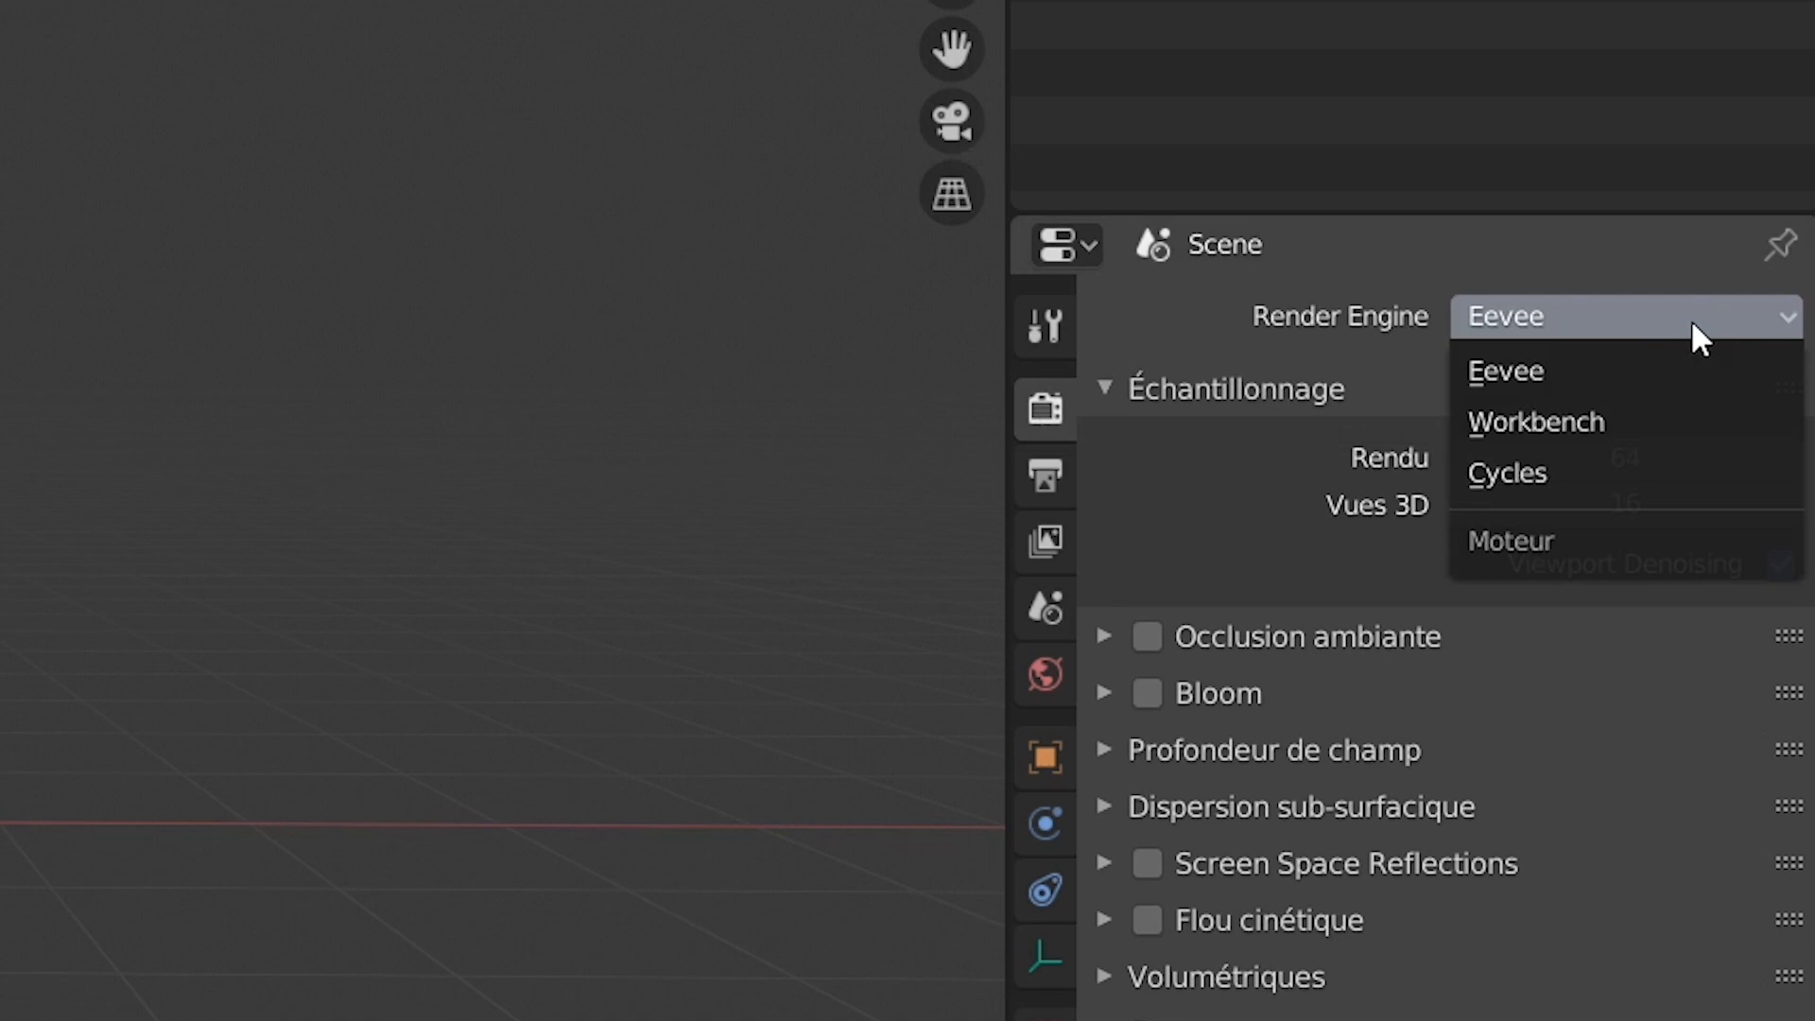
left_click(1585, 470)
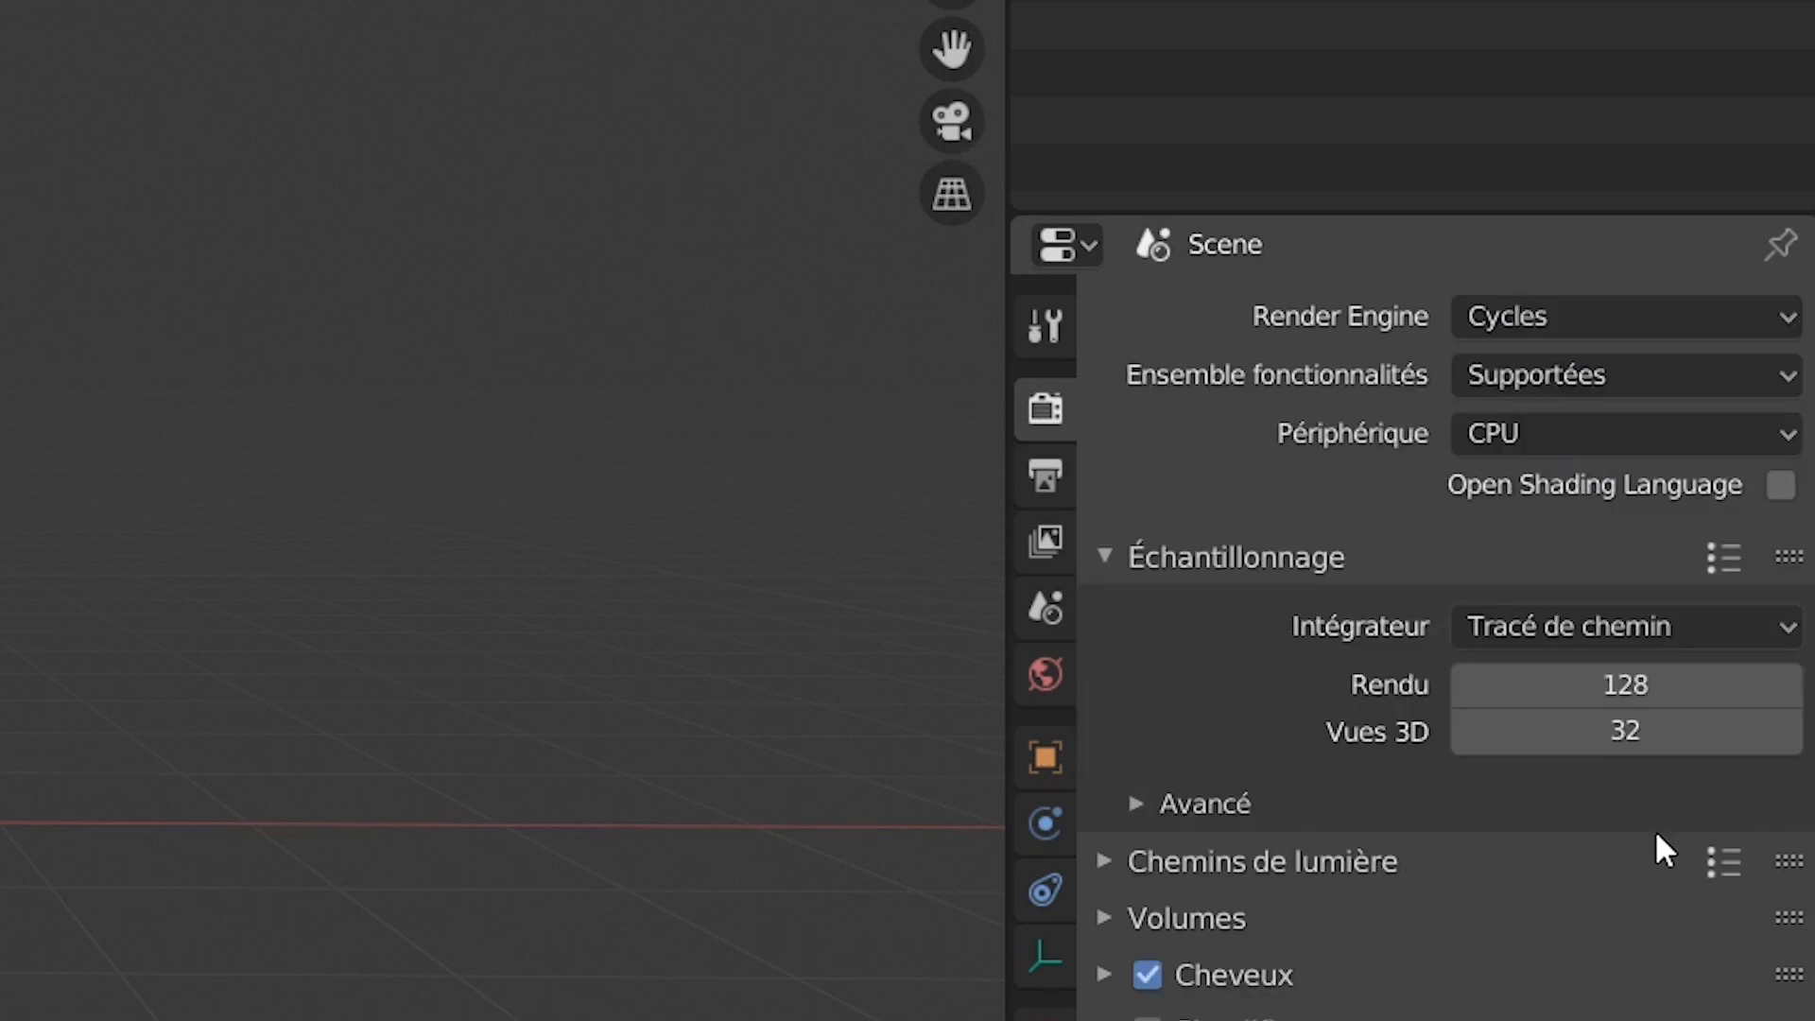
left_click(1605, 330)
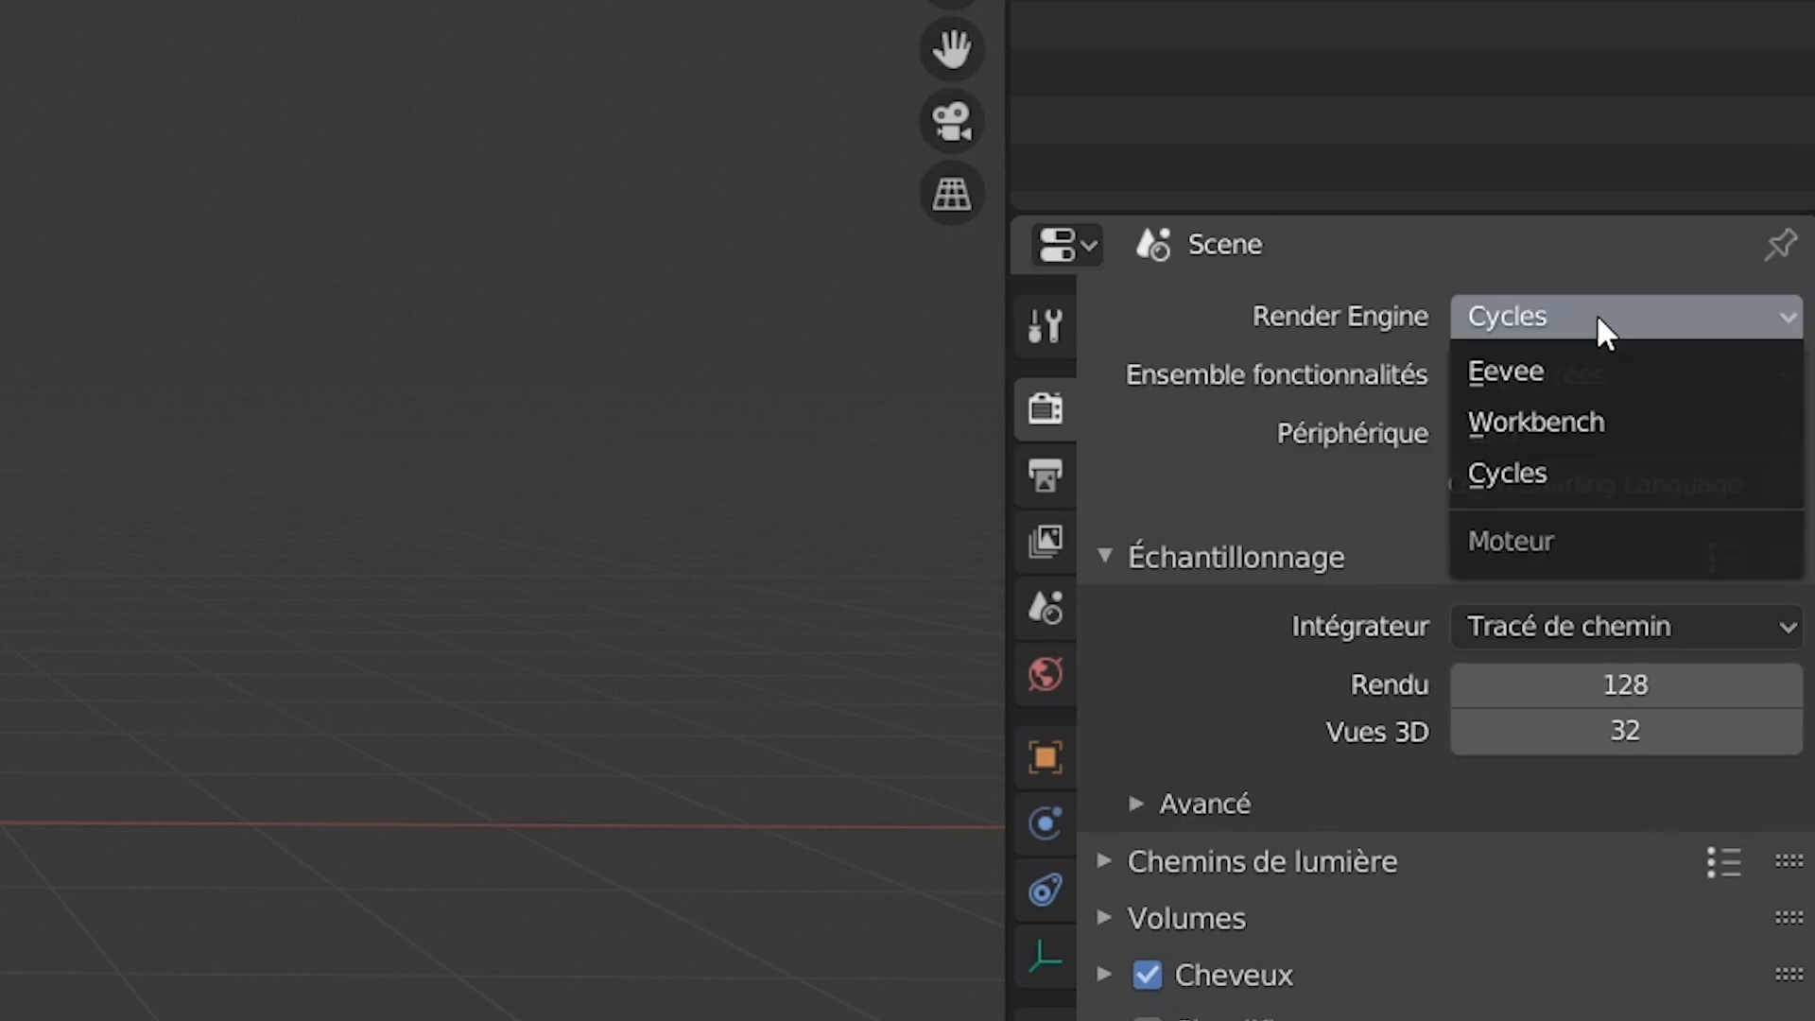
left_click(1592, 377)
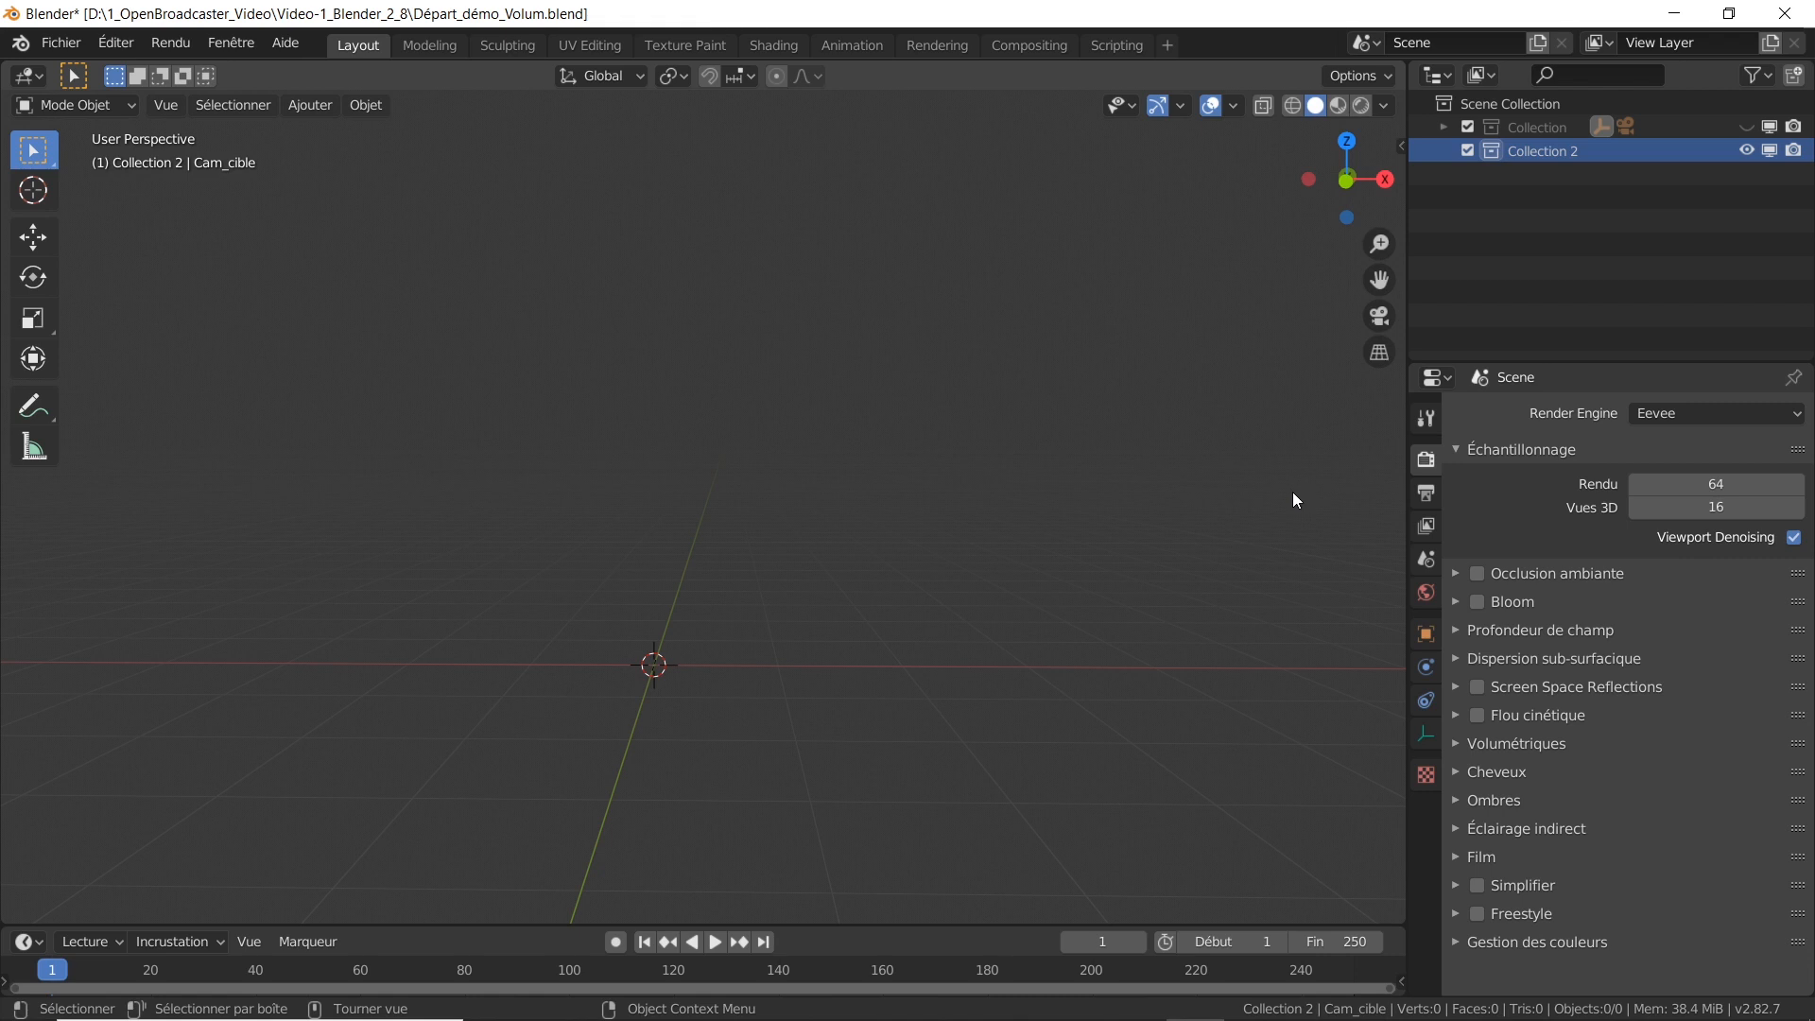
Step: Add a cube mesh at the 3D cursor in Collection 2
left_click(315, 104)
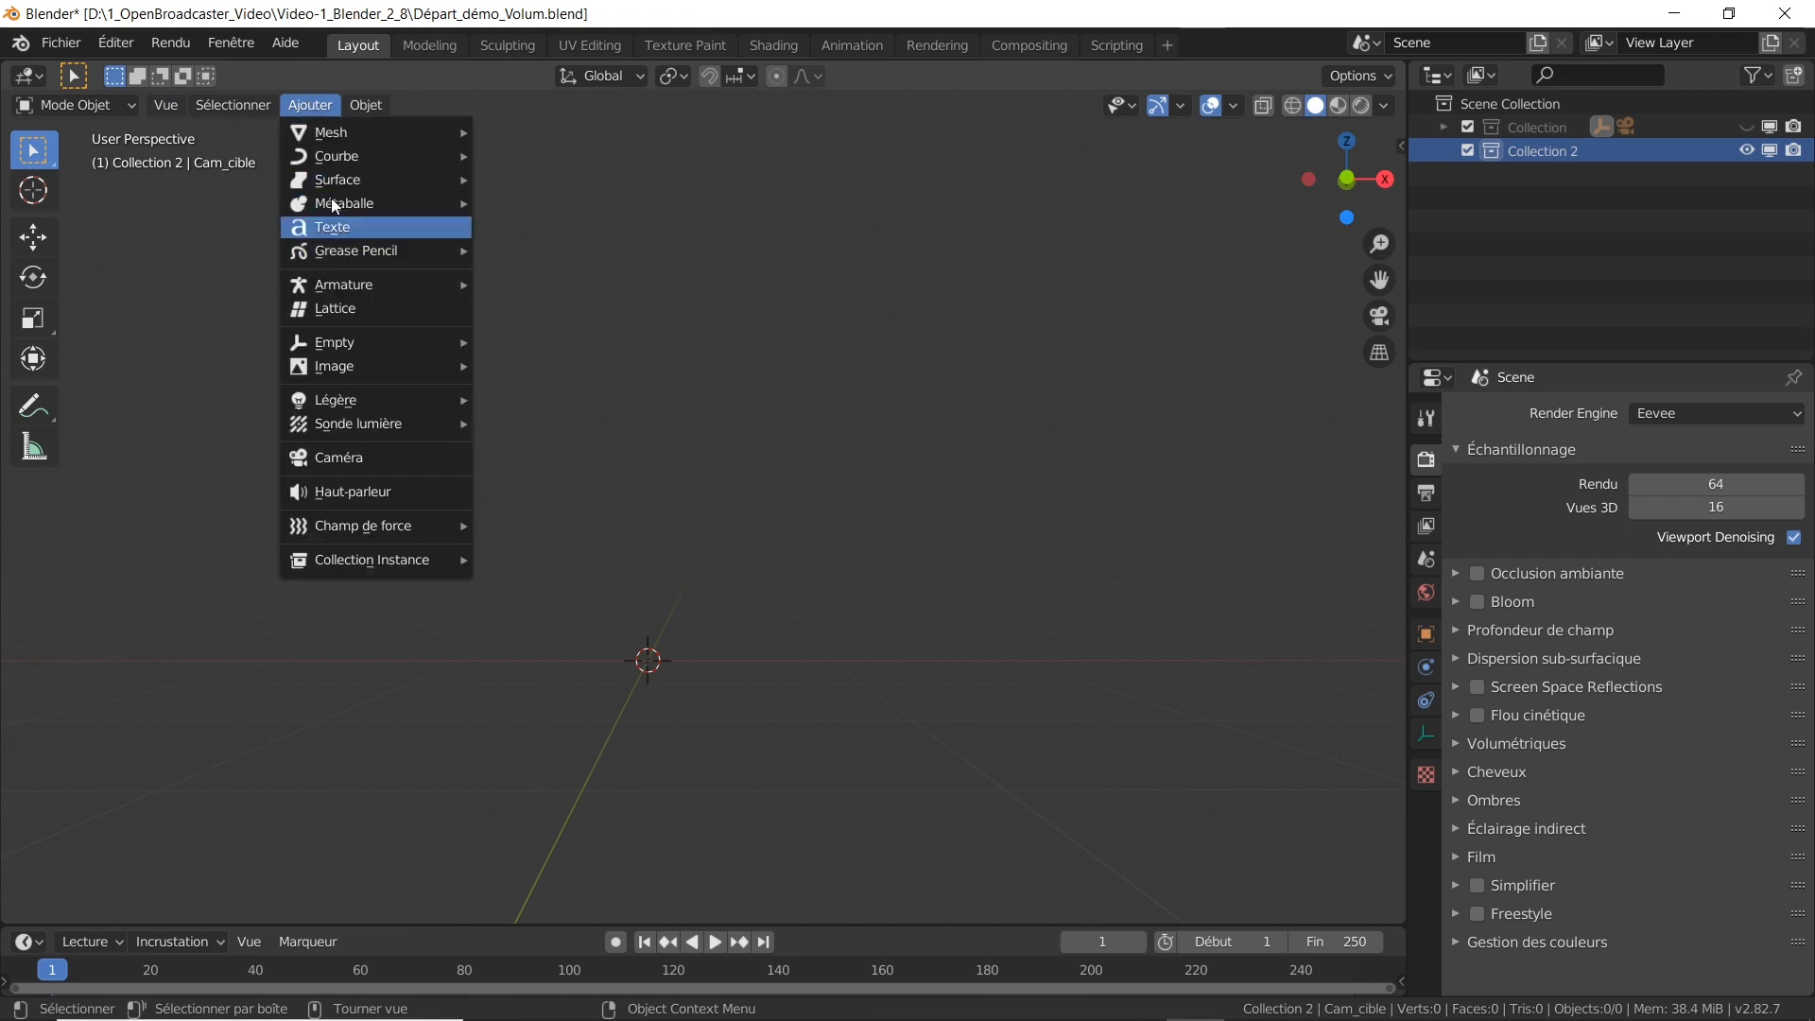
mouse_move(318, 133)
left_click(545, 159)
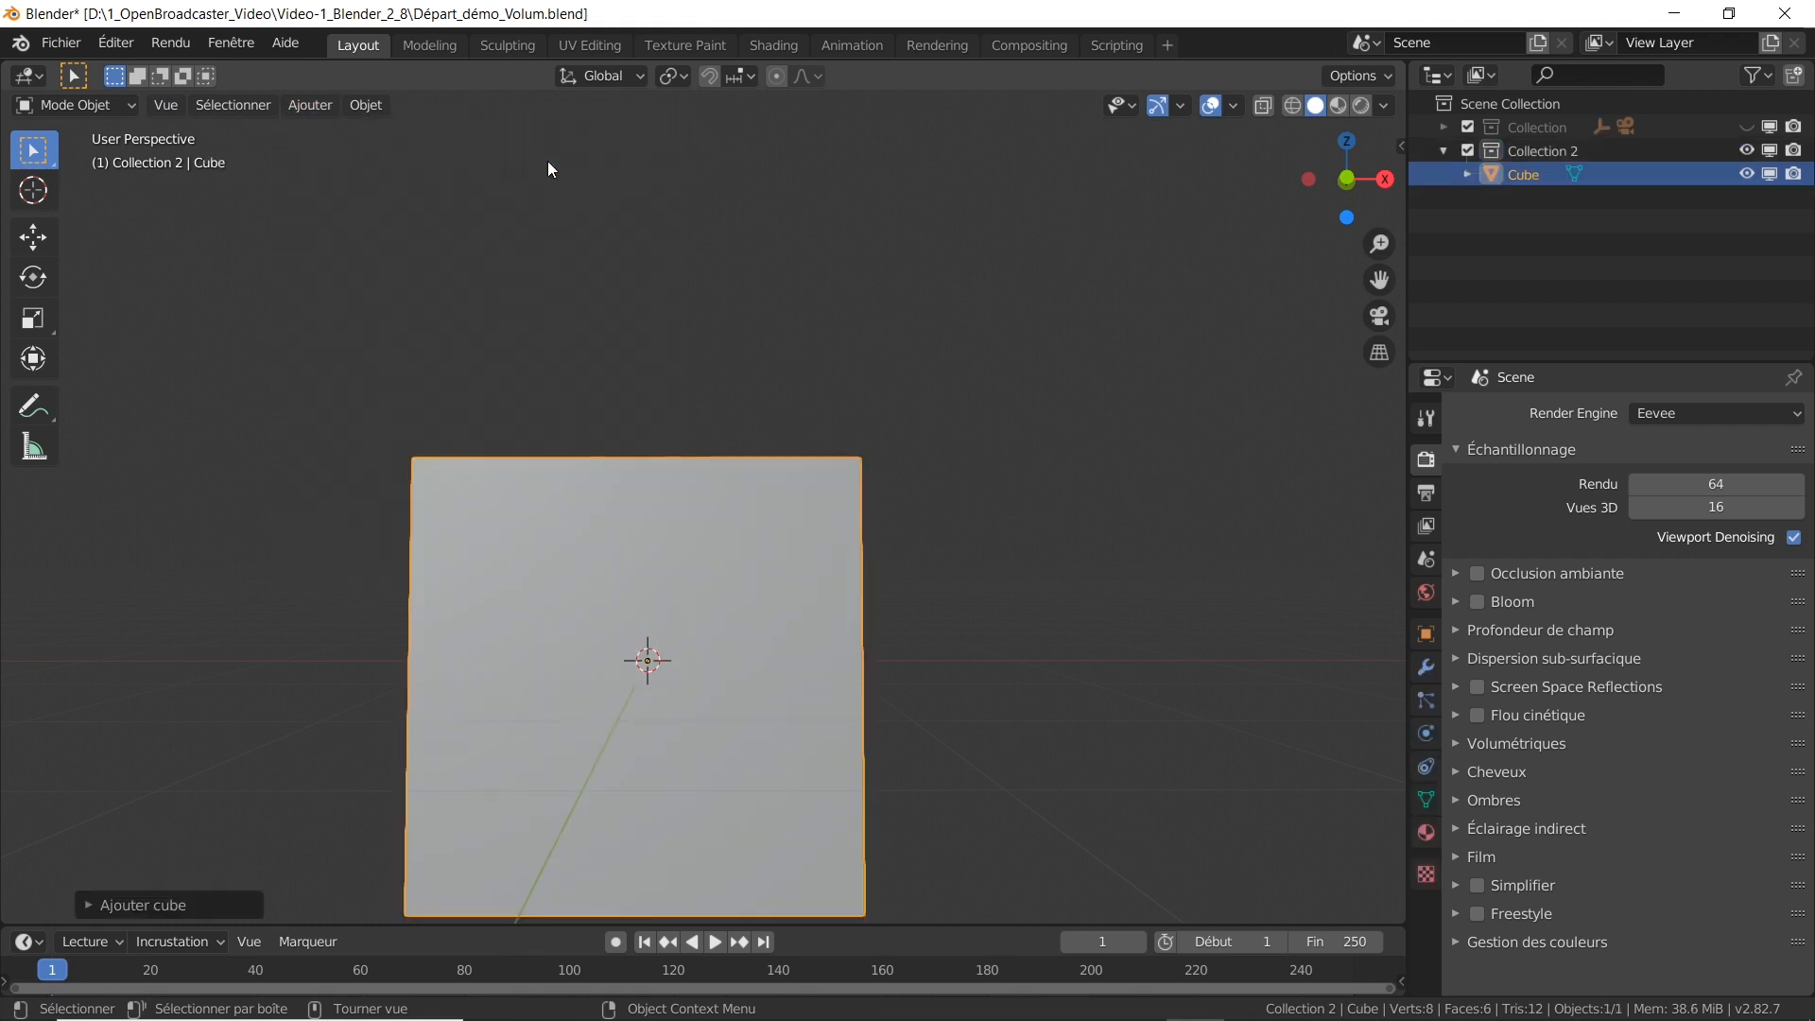
scroll(1078, 560, "down", 2)
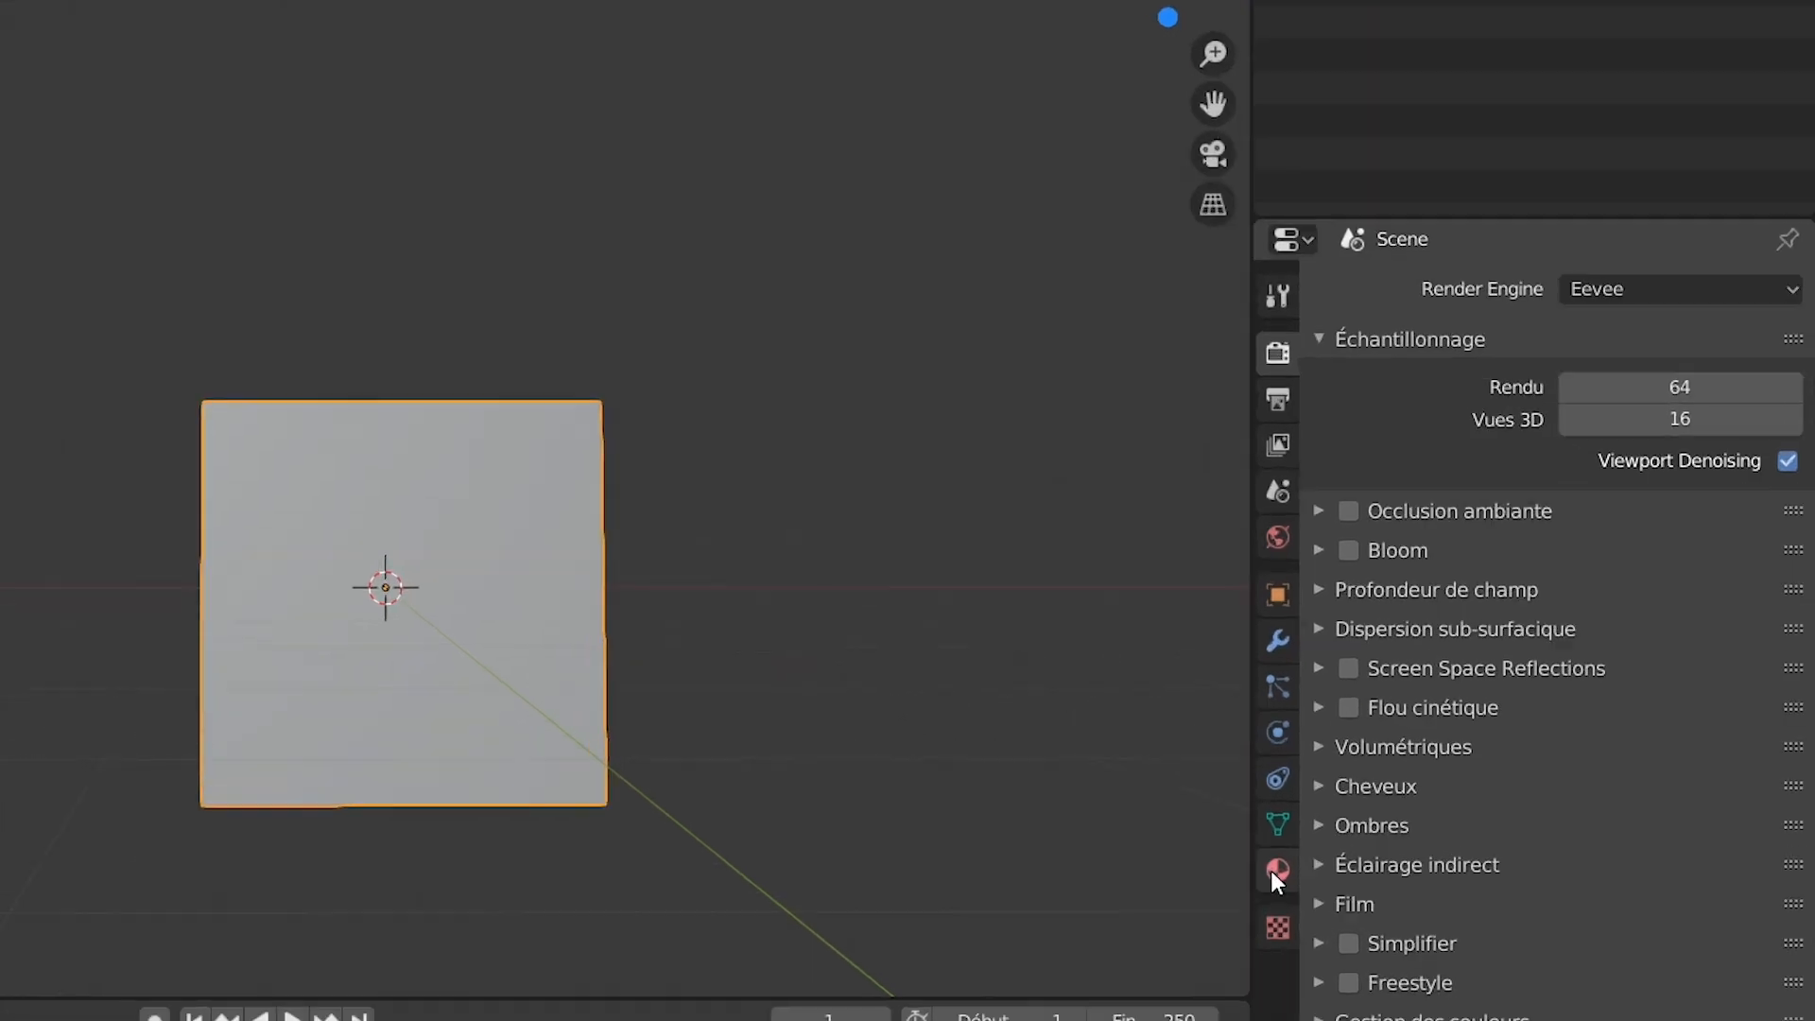
Step: Create a new material for the cube and set its Surface shader to Aucun
left_click(1426, 832)
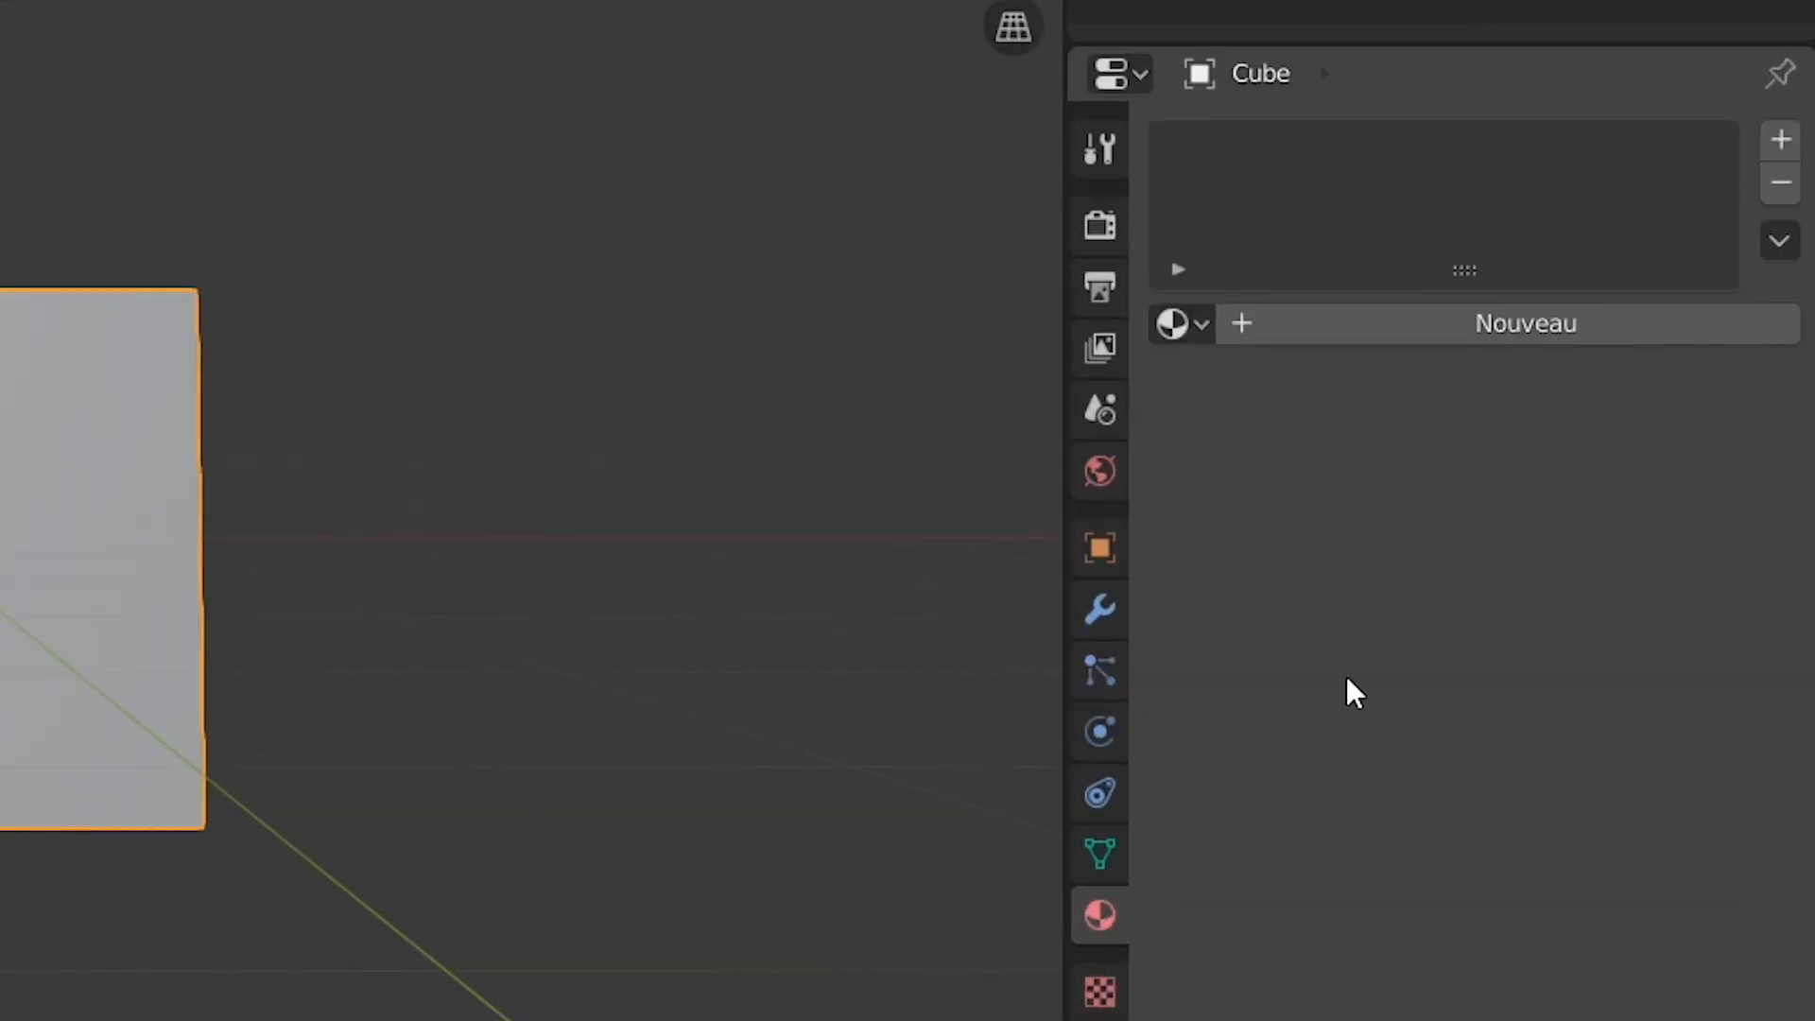
left_click(1494, 328)
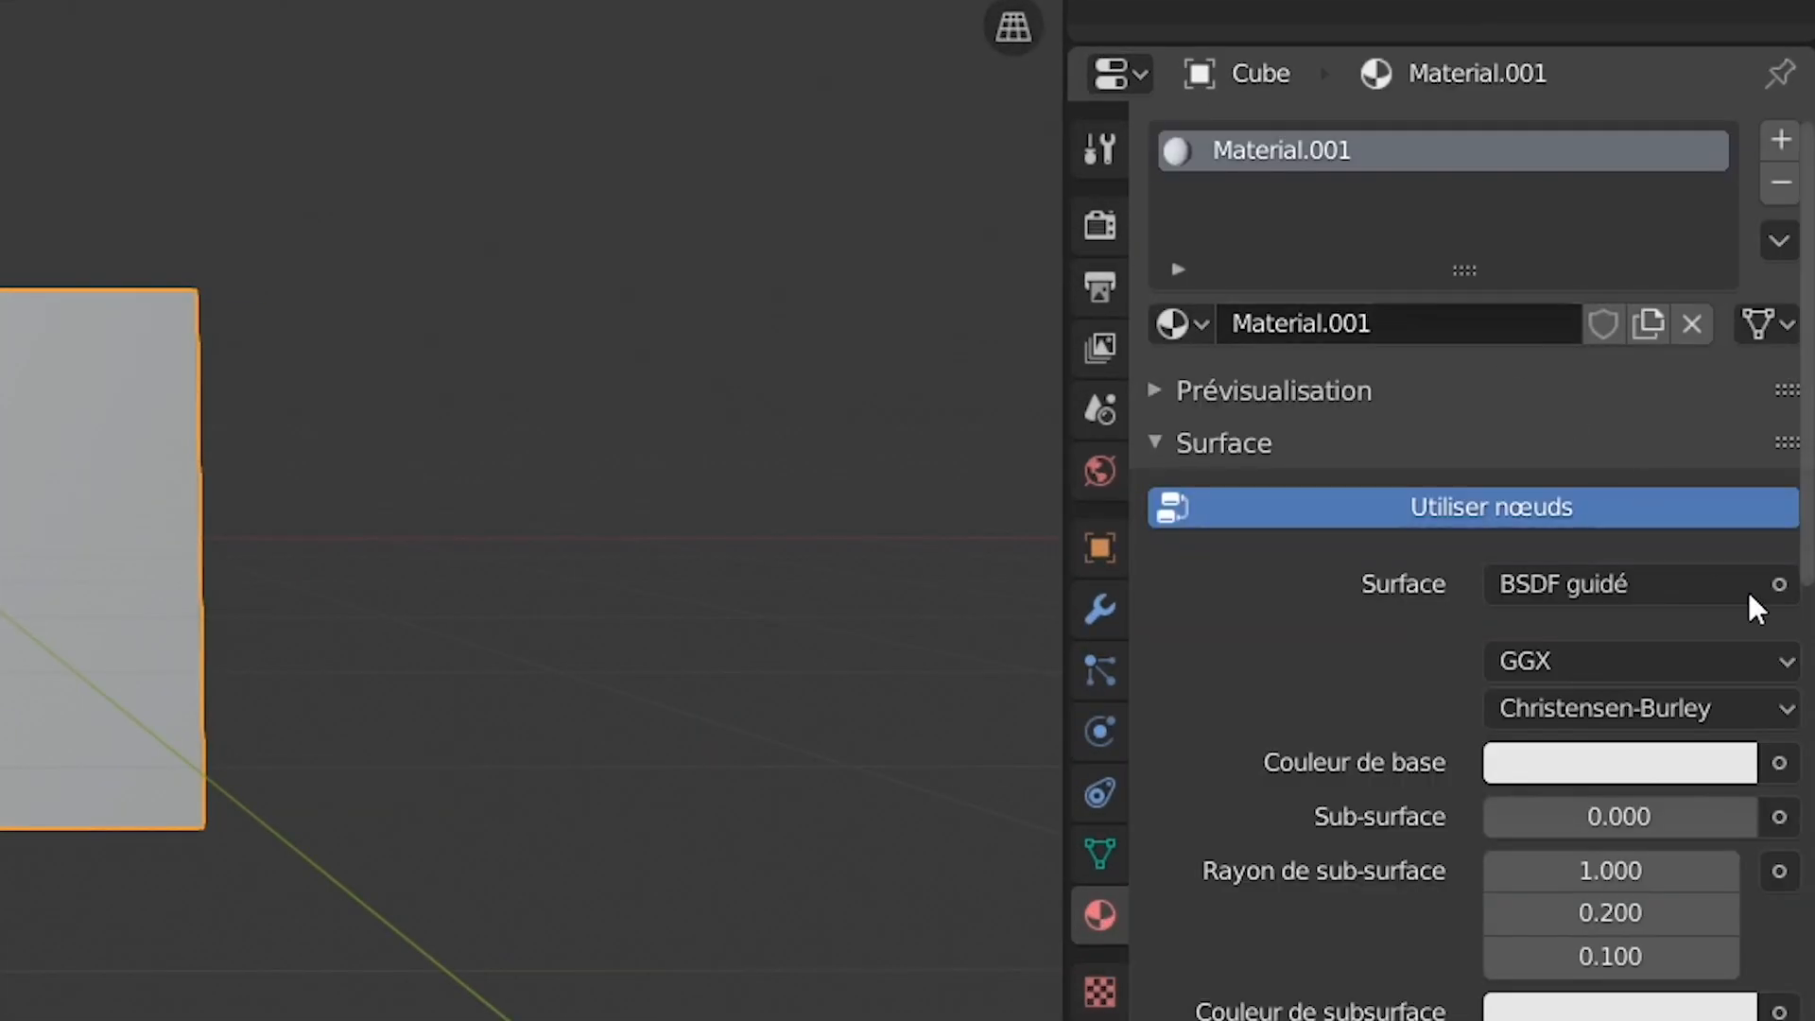
left_click(1777, 586)
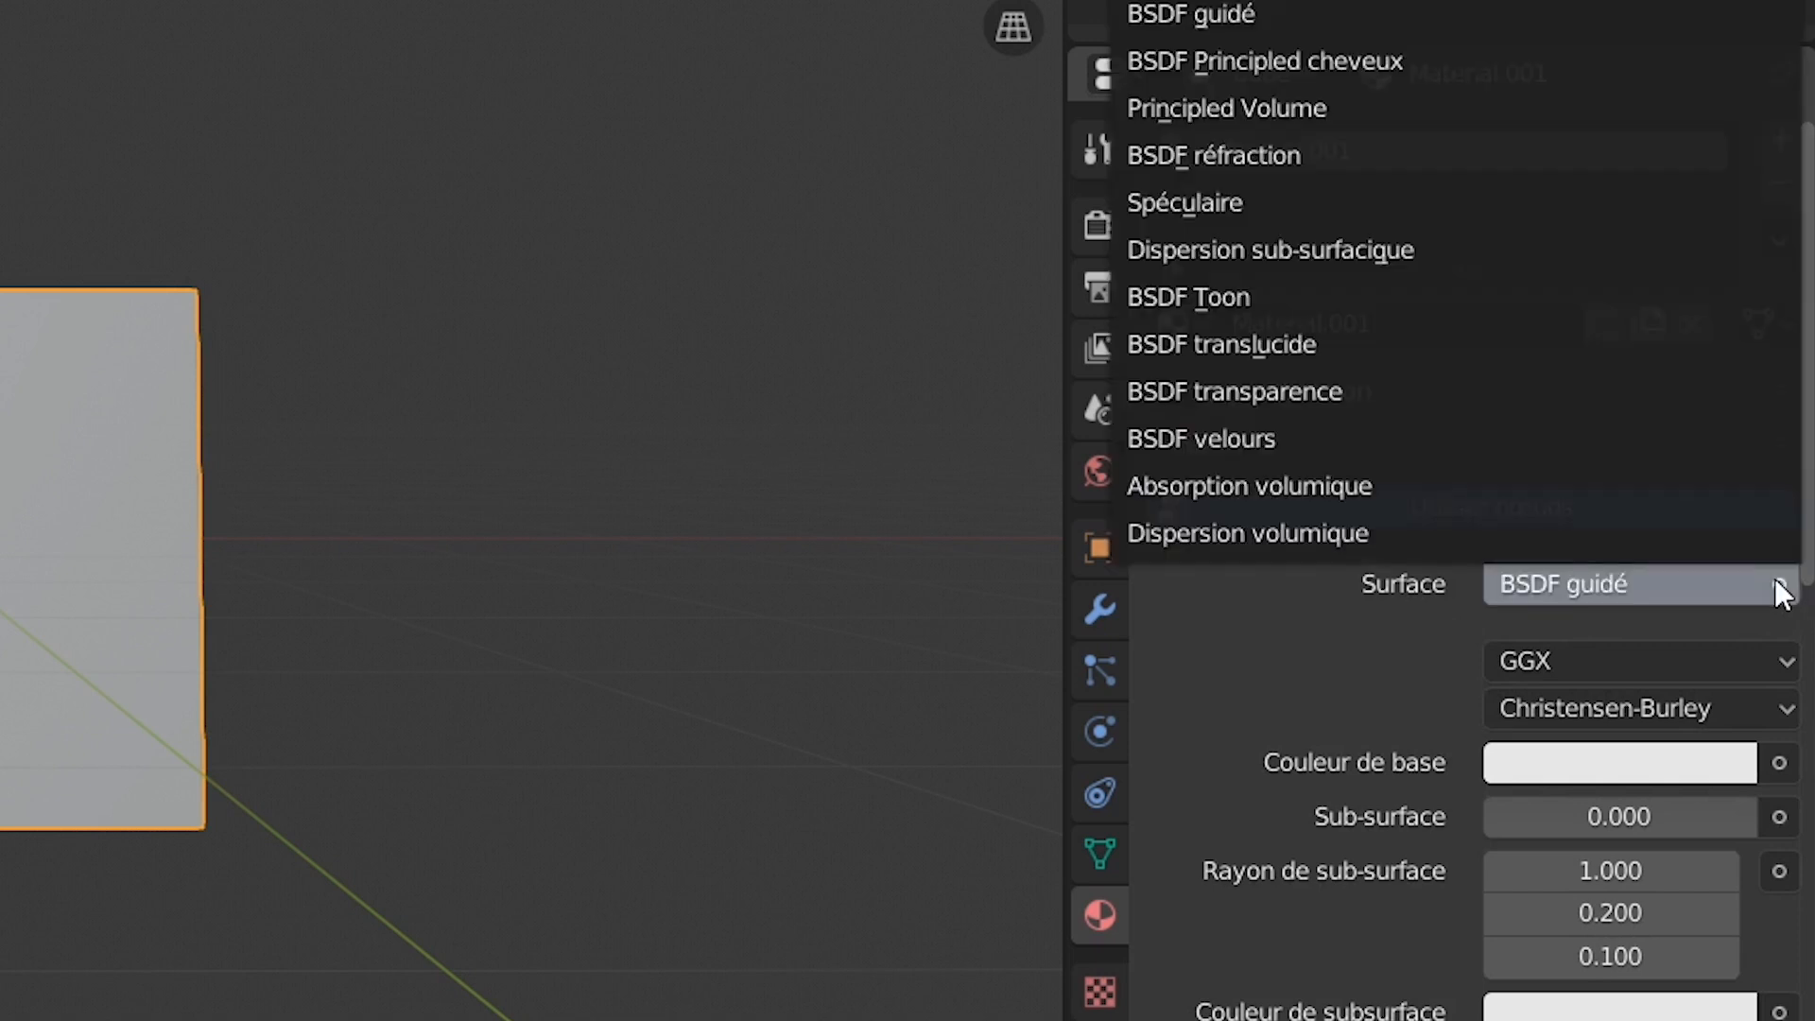
left_click(1642, 83)
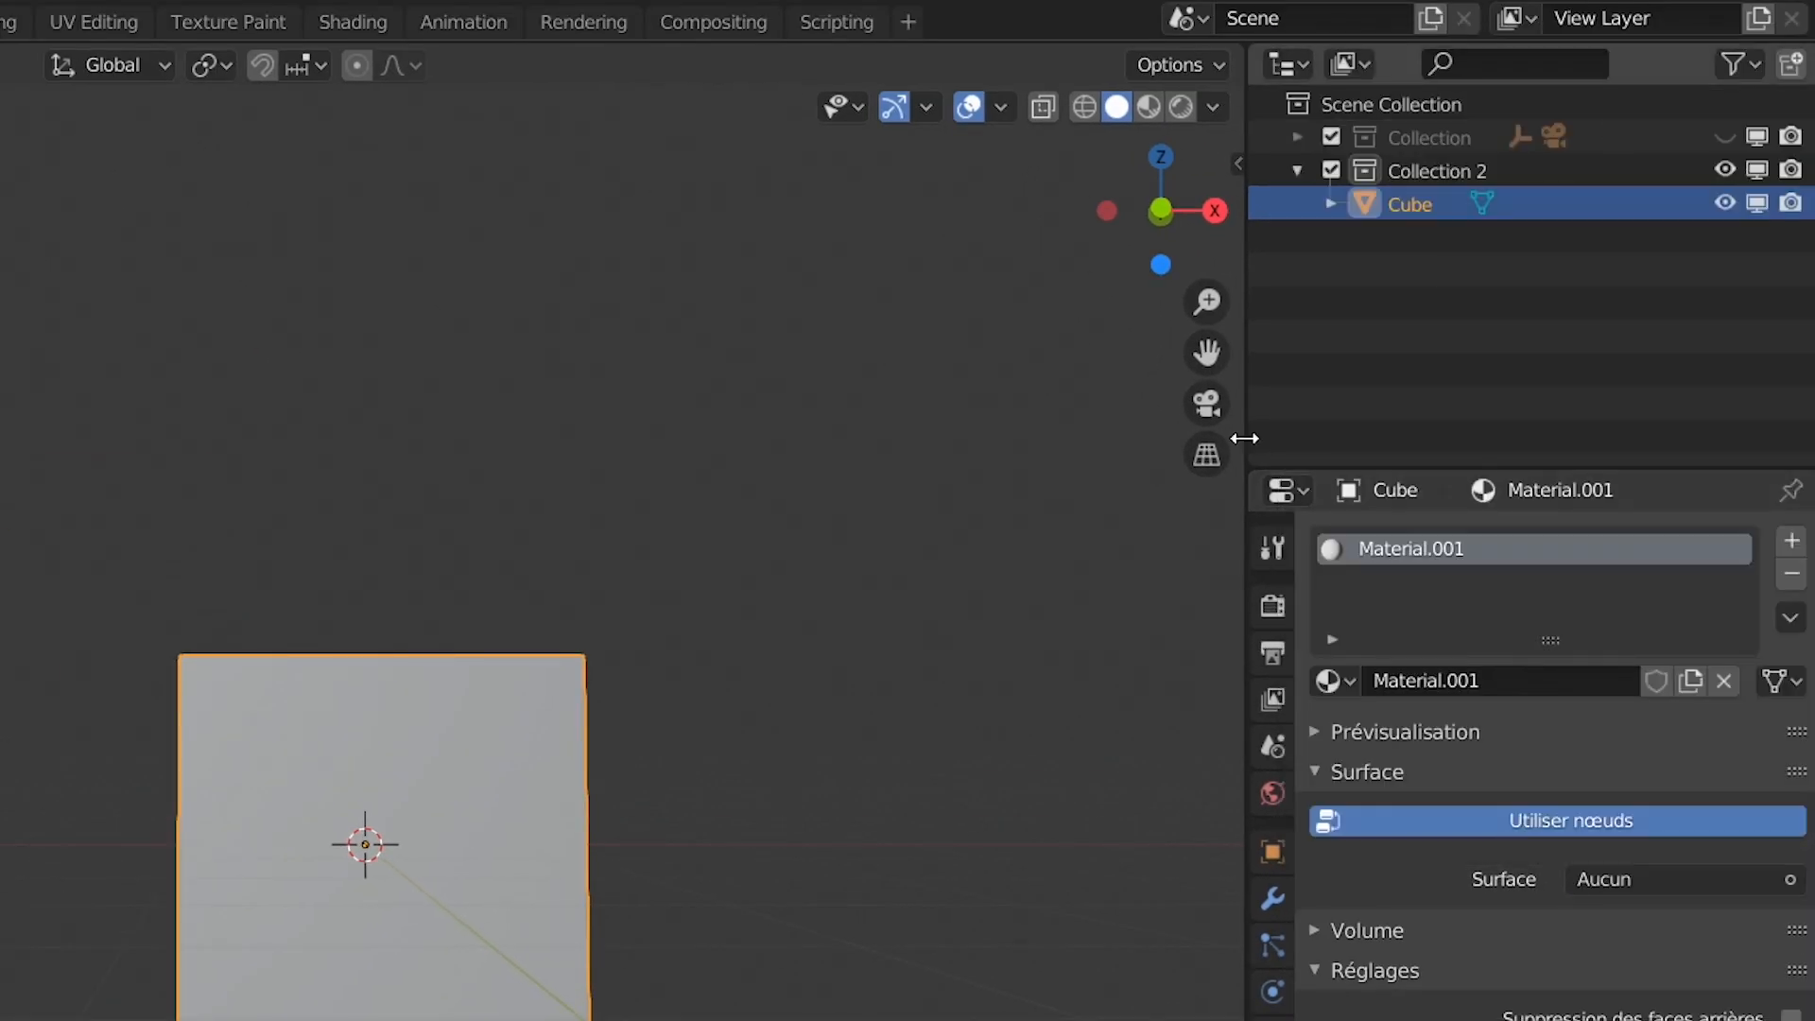
Step: Display the viewport in rendered shading and assign Dispersion volumique as the cube material's Volume shader
left_click(1182, 106)
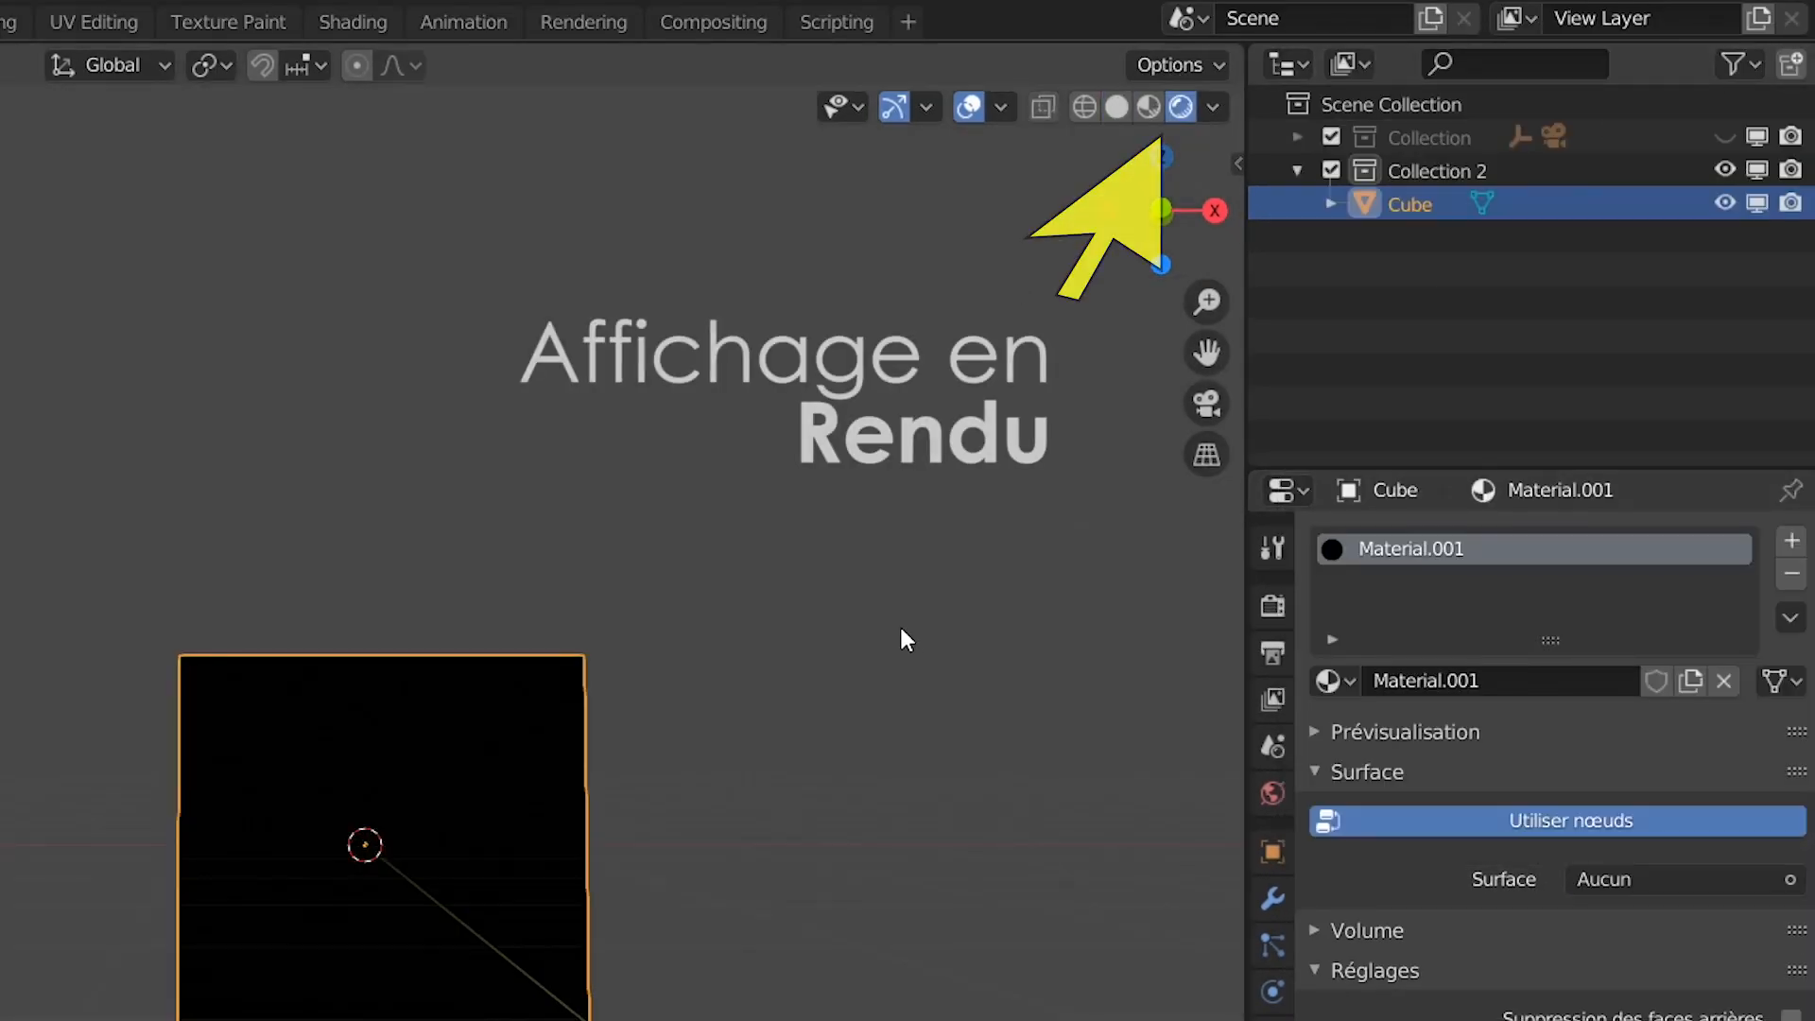
middle_click_drag(911, 683, 768, 613, "shift")
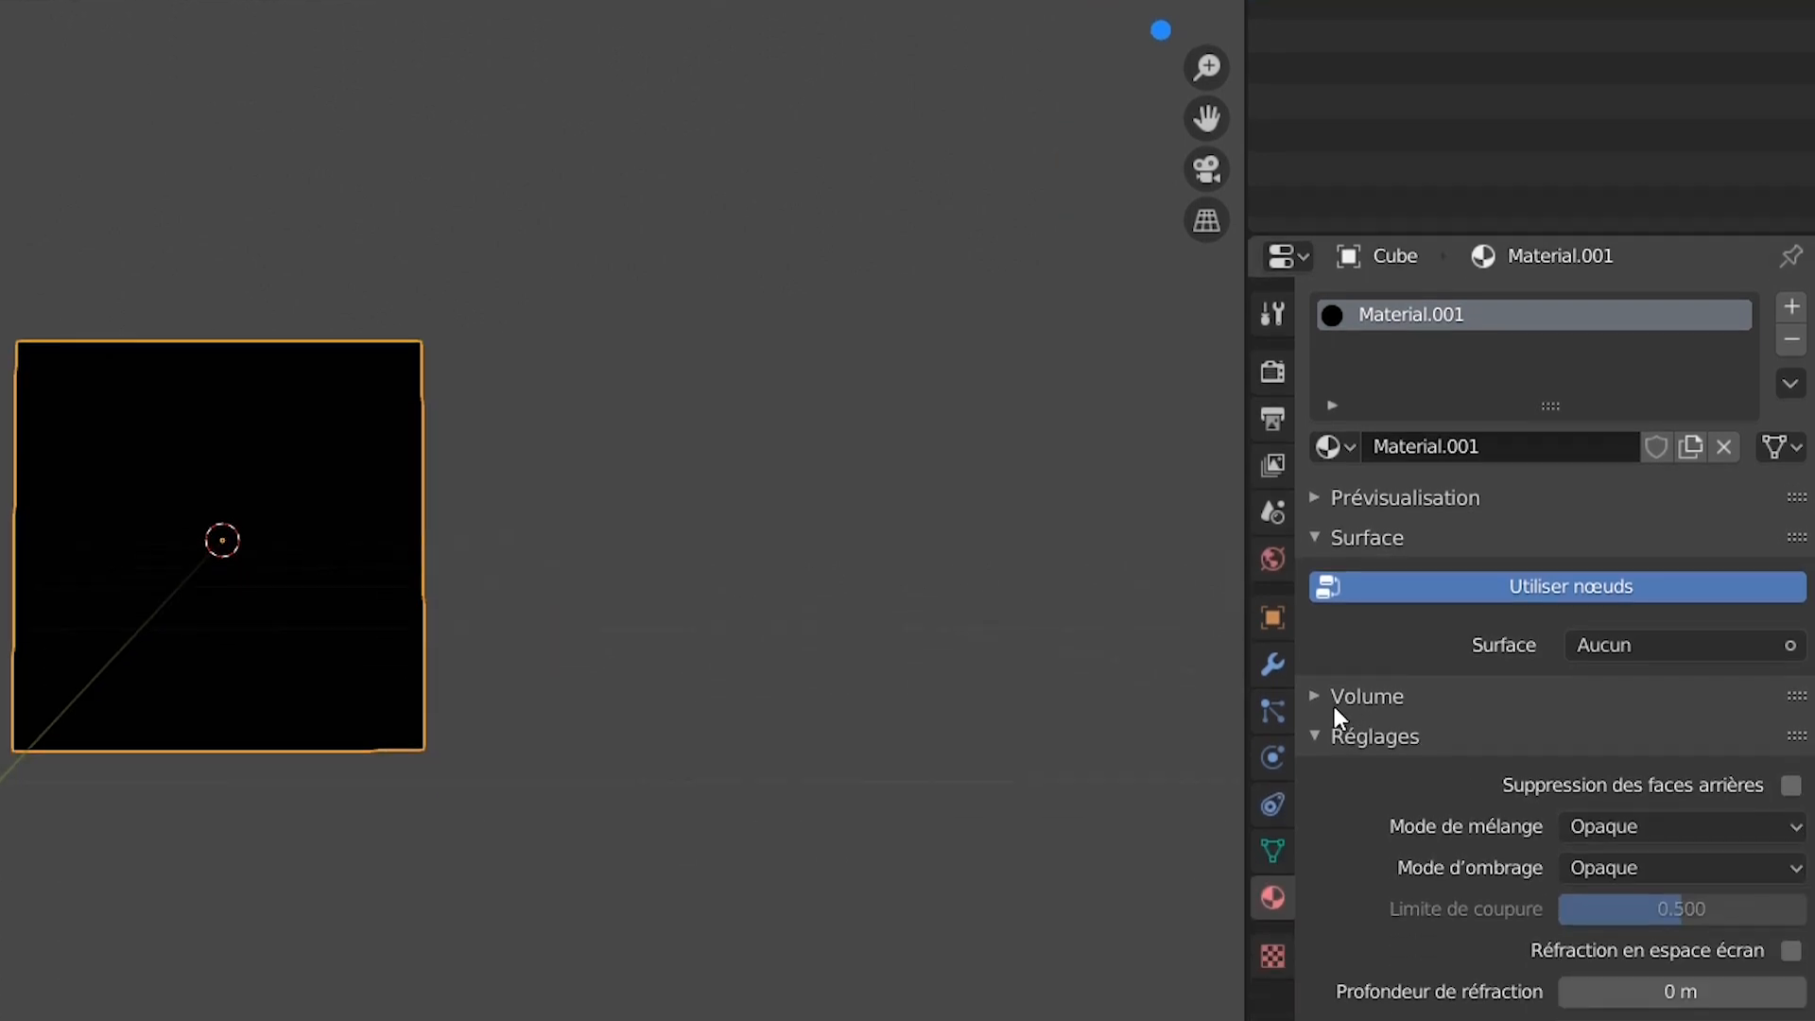
left_click(1361, 931)
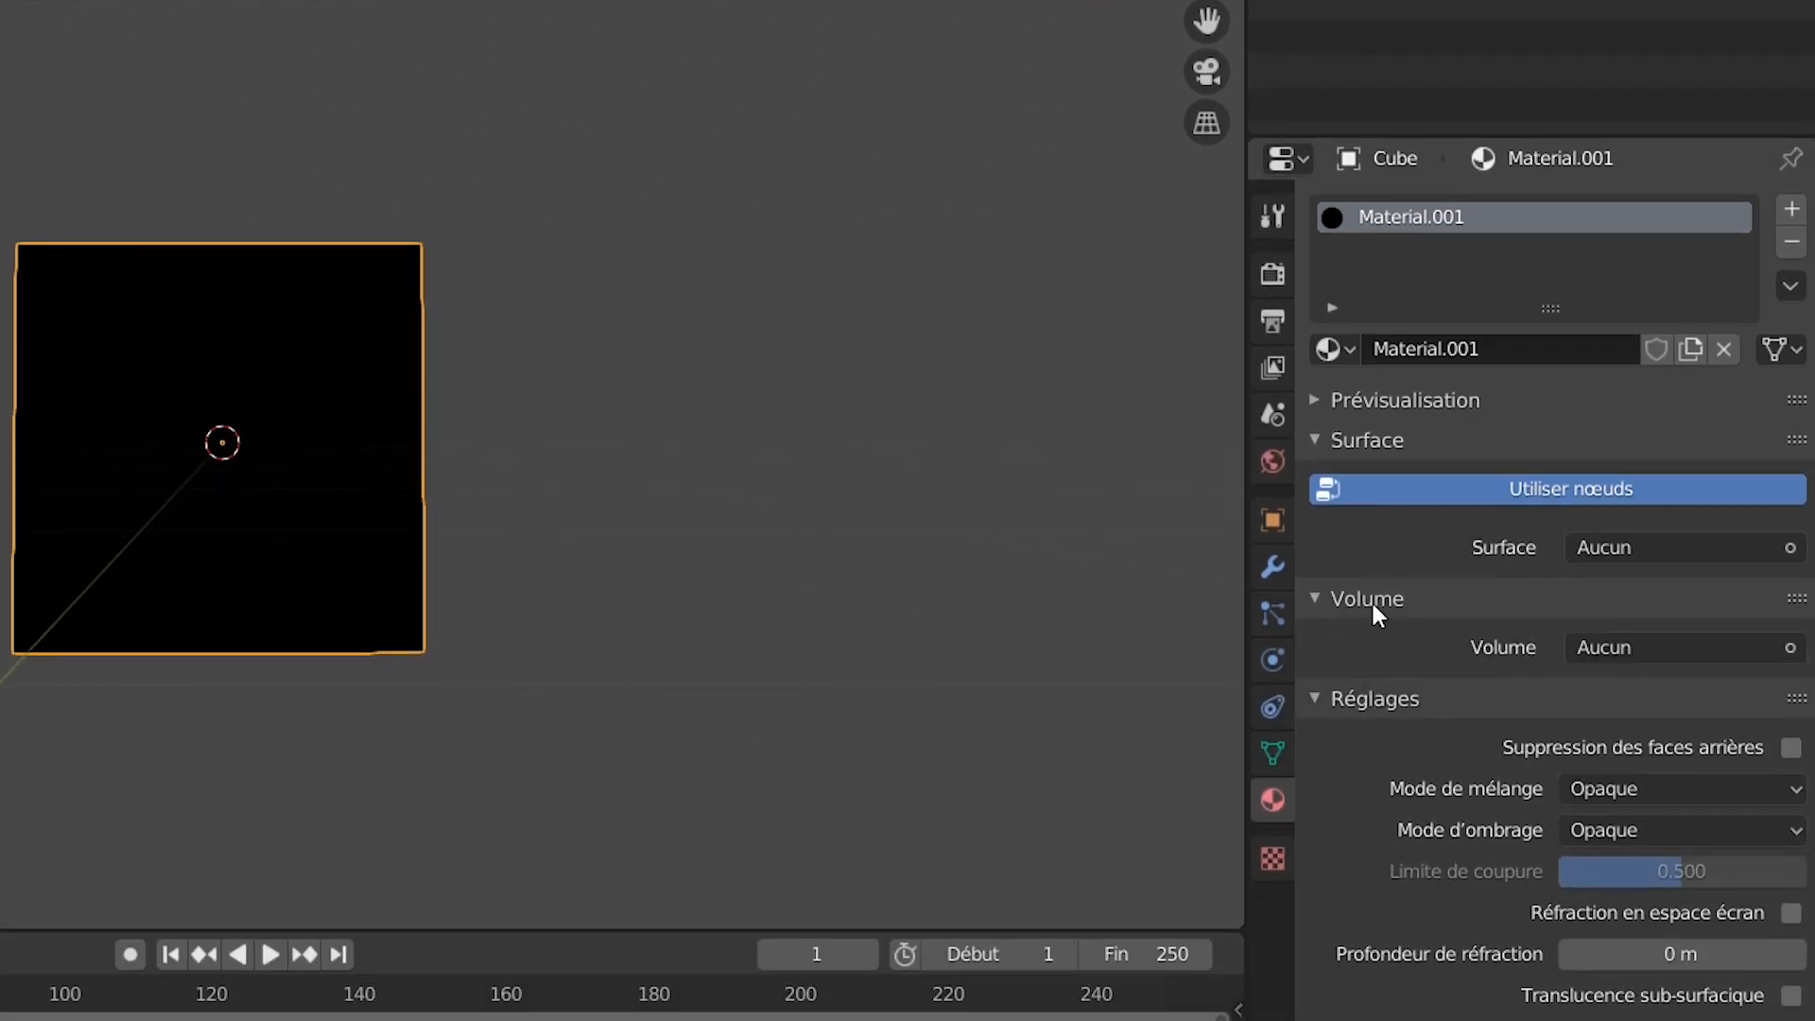
left_click(1739, 645)
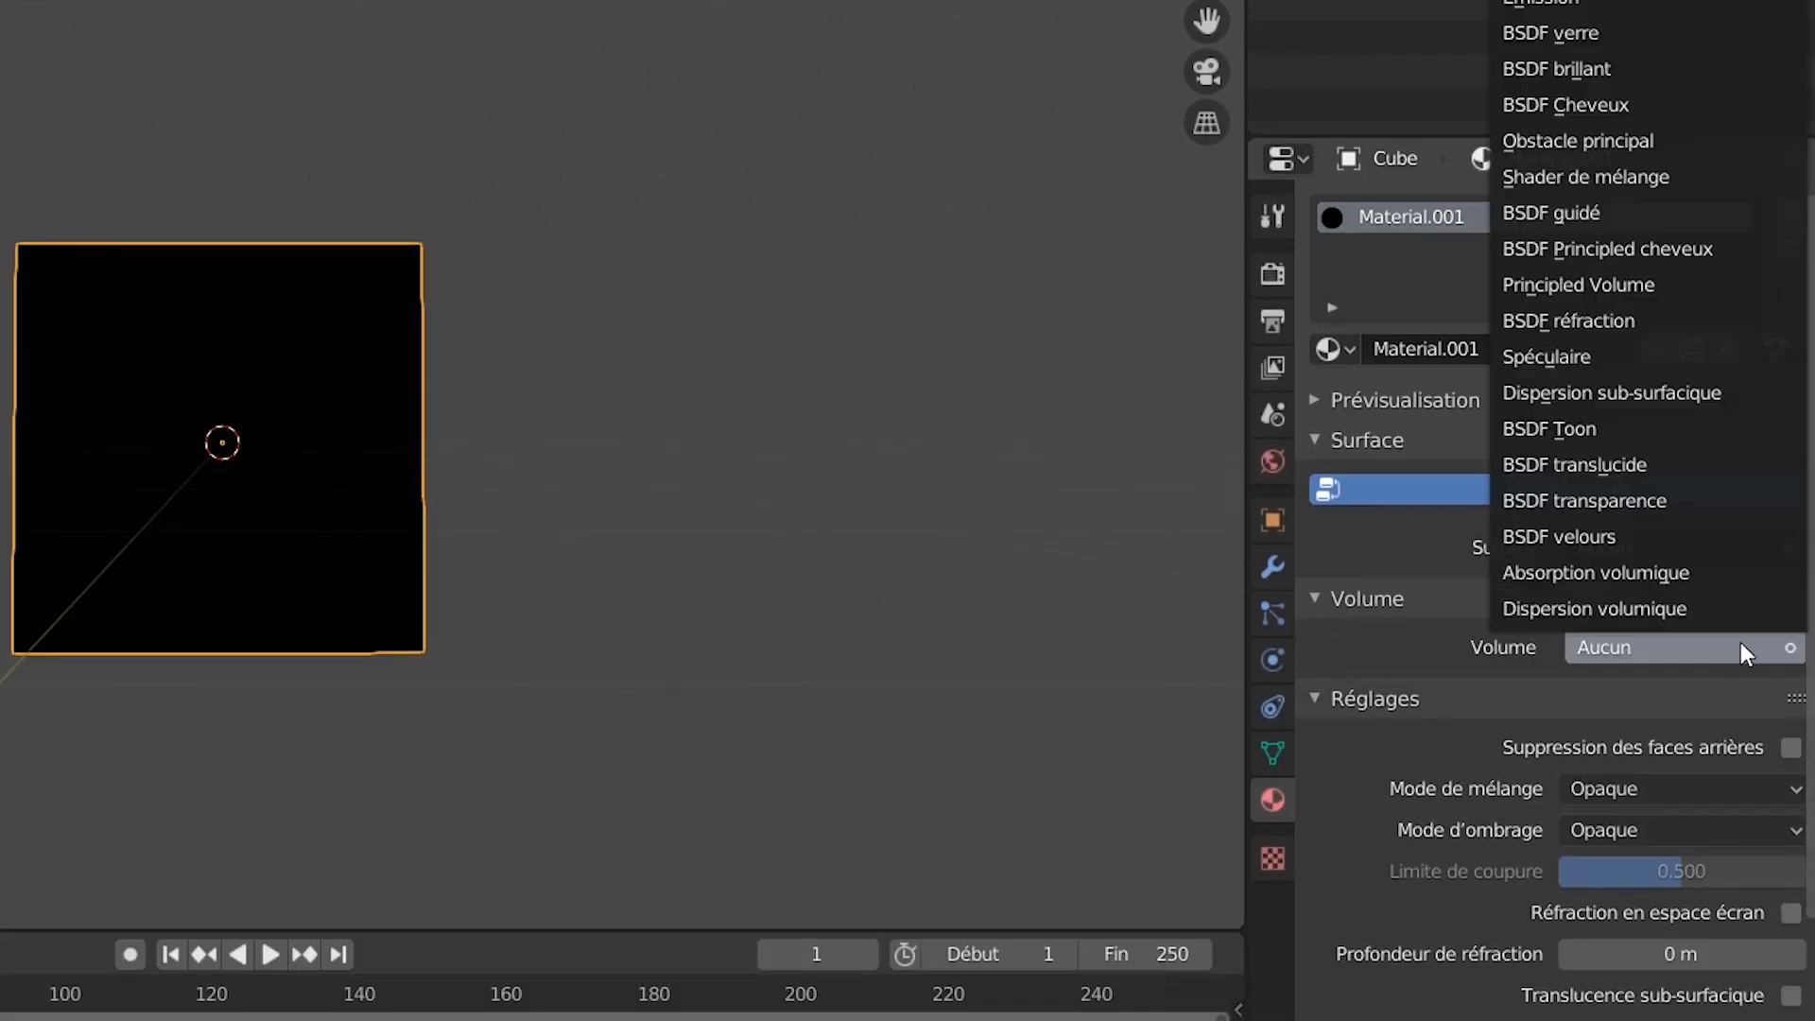
left_click(1632, 610)
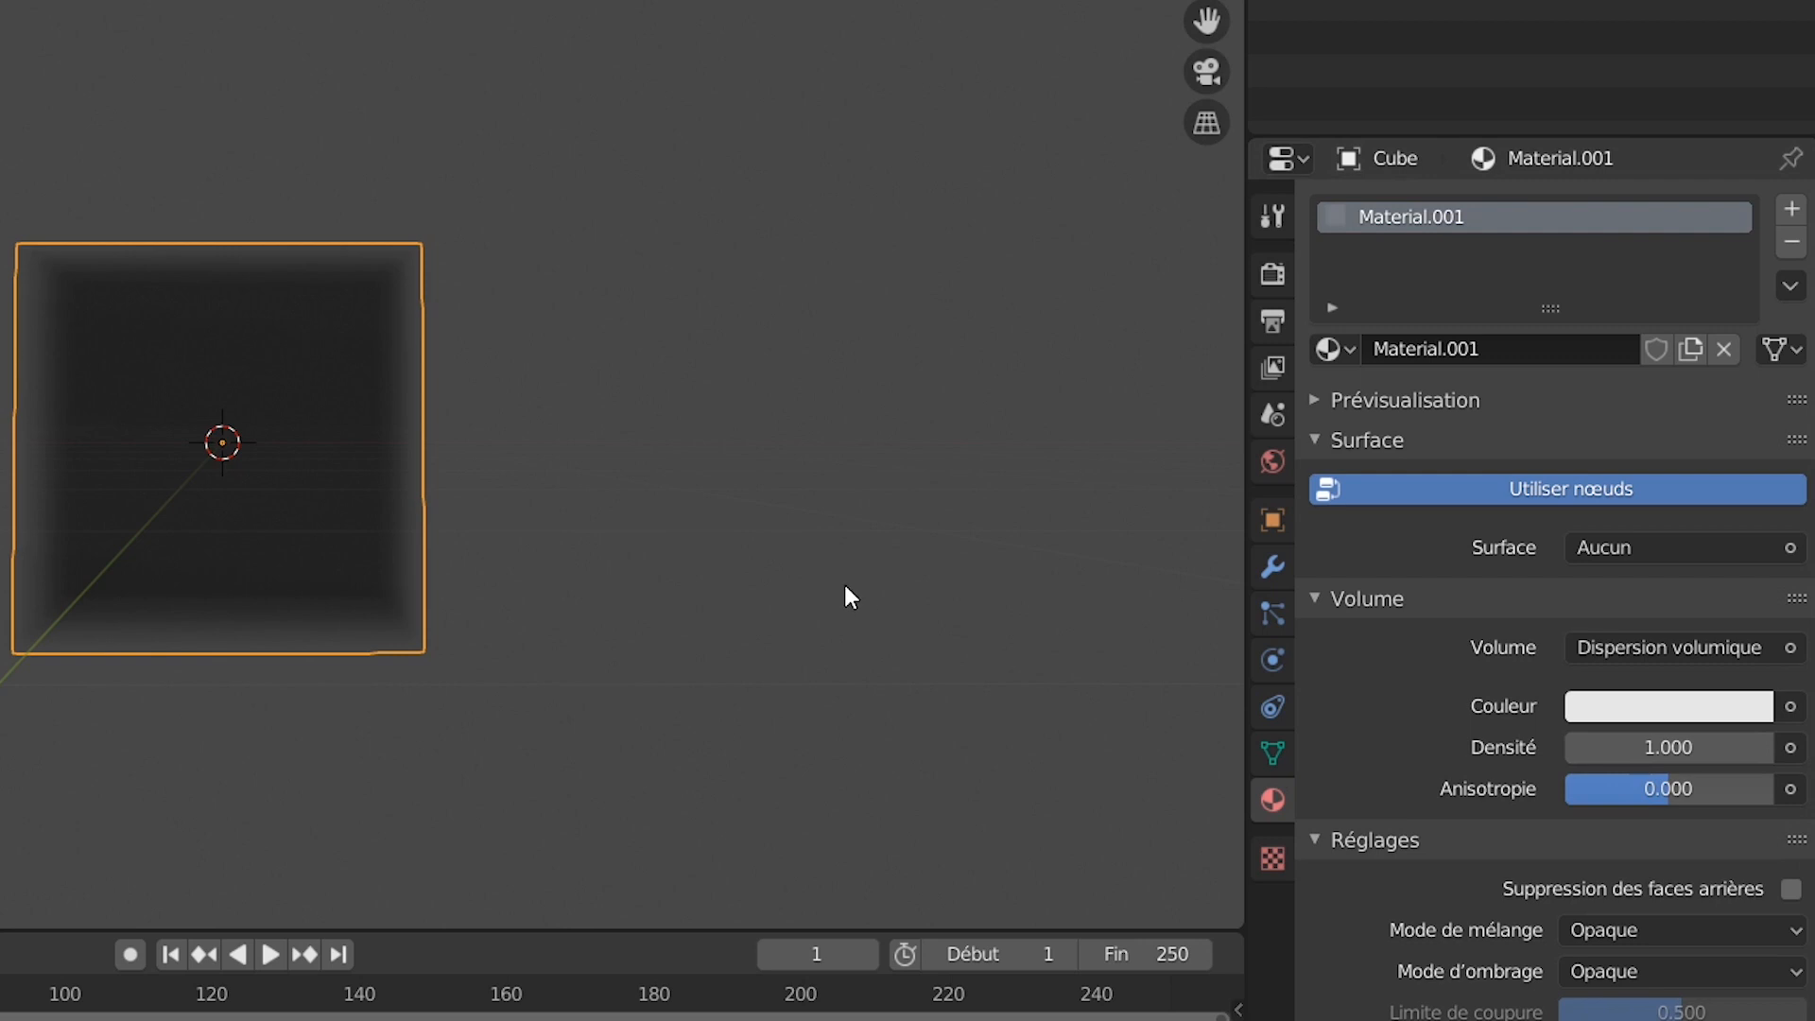
Step: Add a spot light and move it about 2.76 m up along the global Z axis, above the cube
key("shift+a")
mouse_move(845, 586)
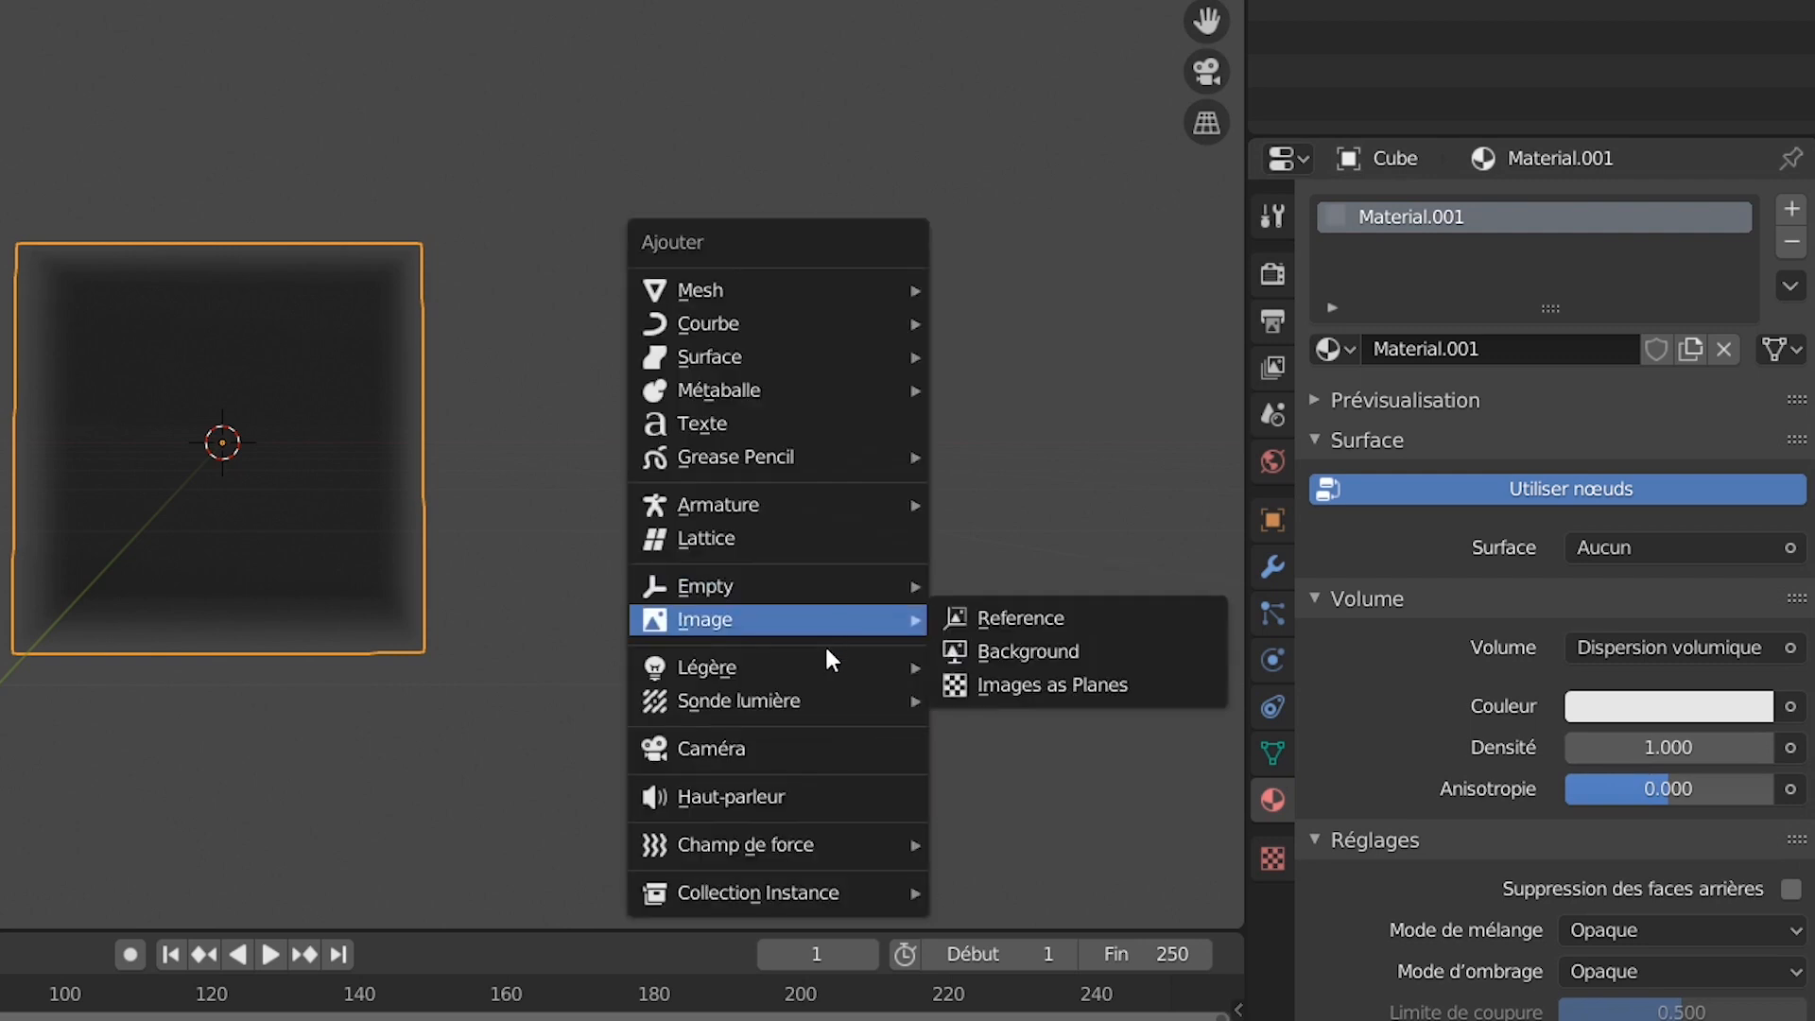
mouse_move(824, 662)
left_click(1052, 736)
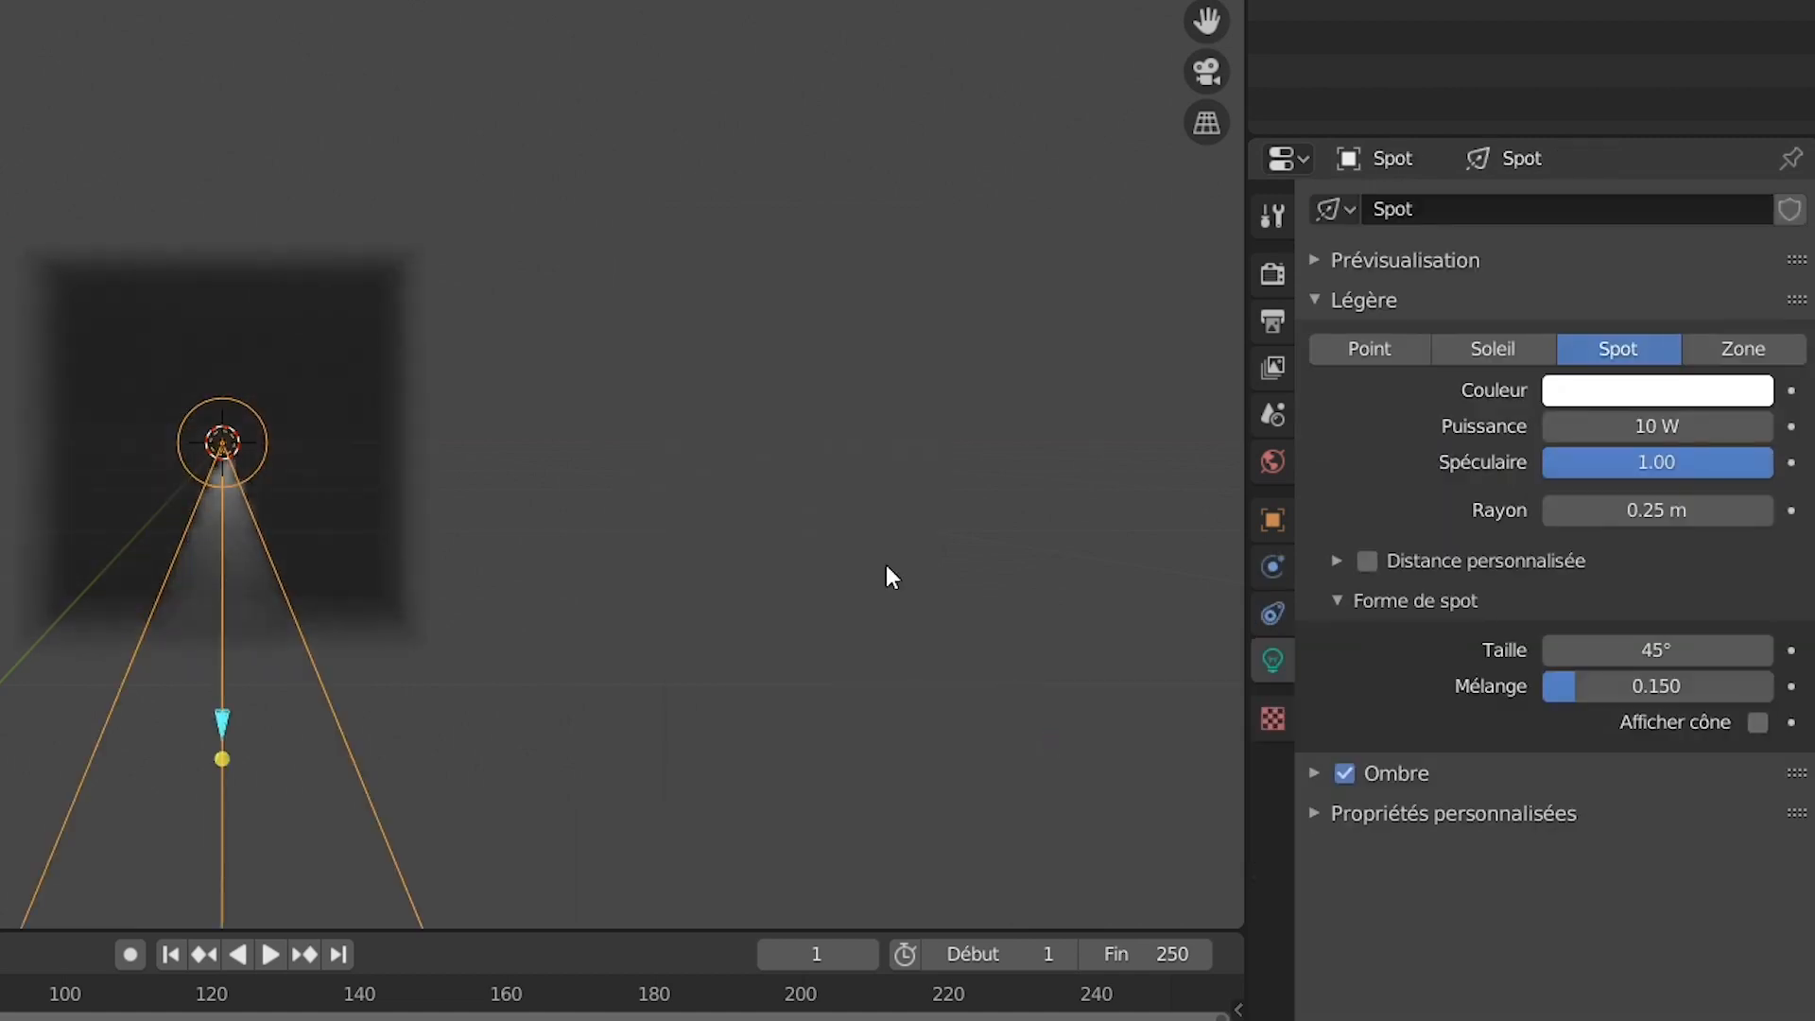
key("g")
key("z")
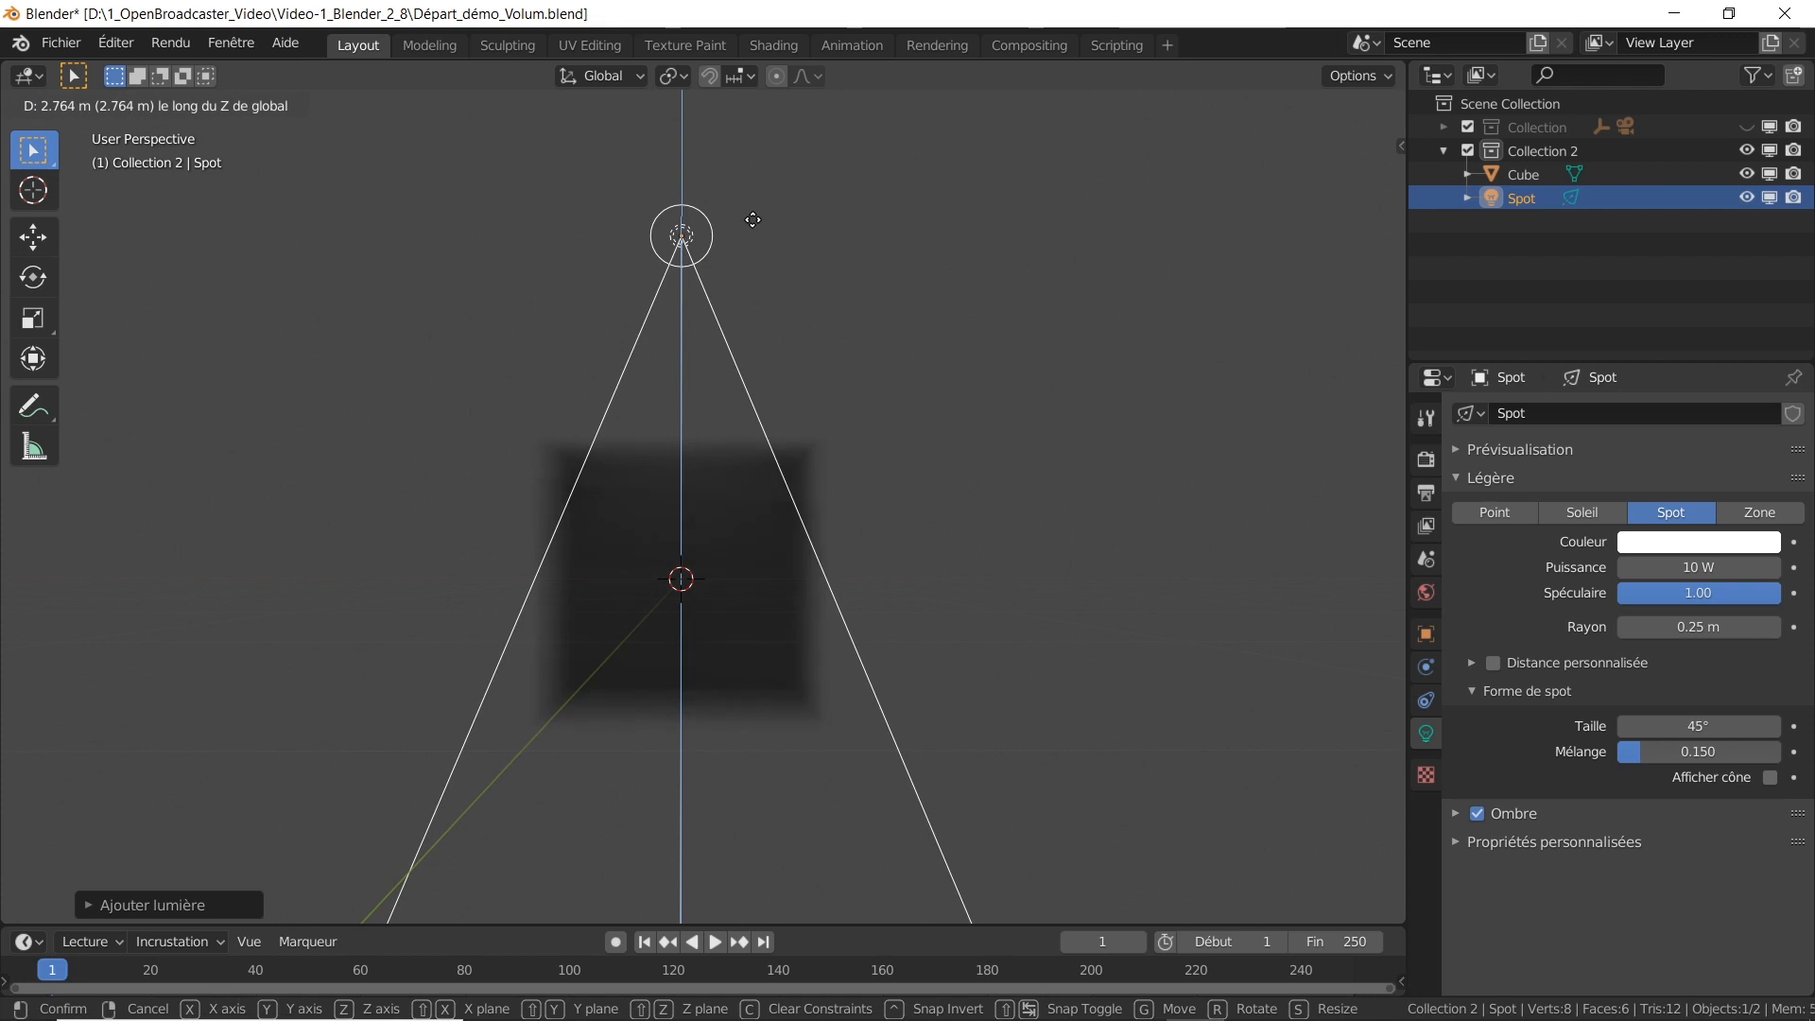
left_click(752, 219)
Step: Set the volume density of the cube's material to 0.3
scroll(753, 512, "up", 4)
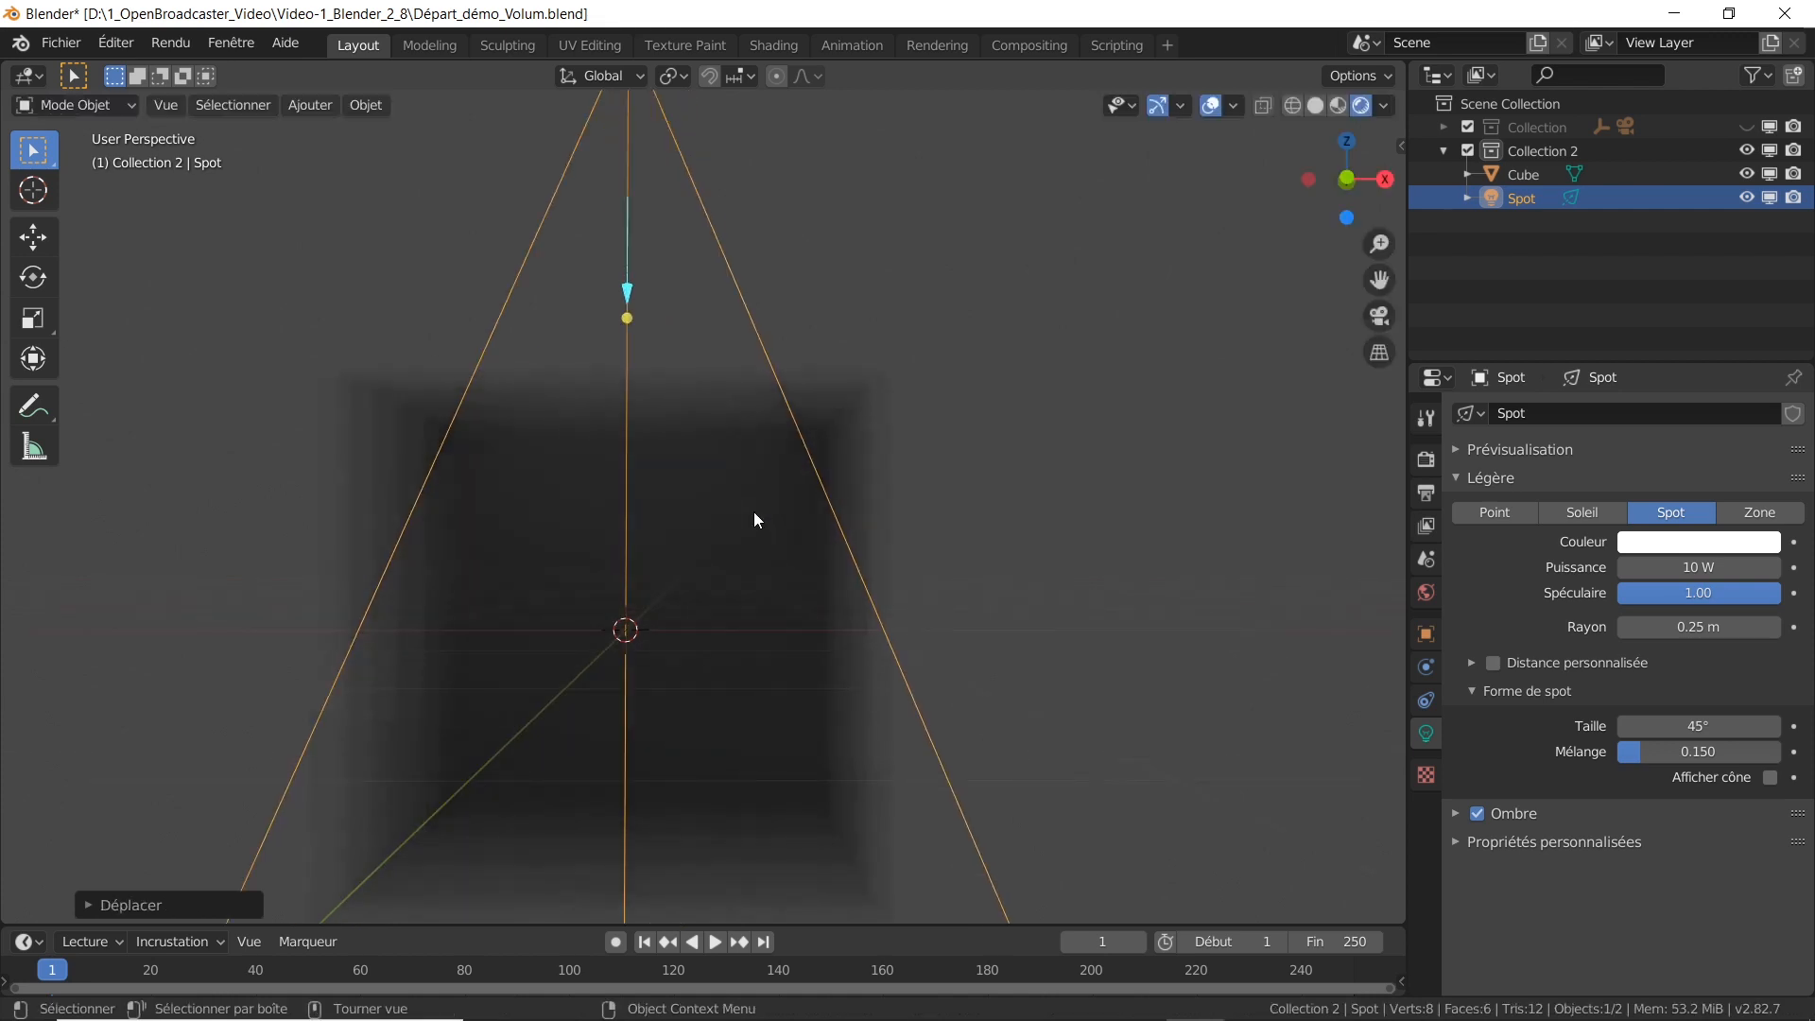
middle_click_drag(900, 485, 938, 425, "shift")
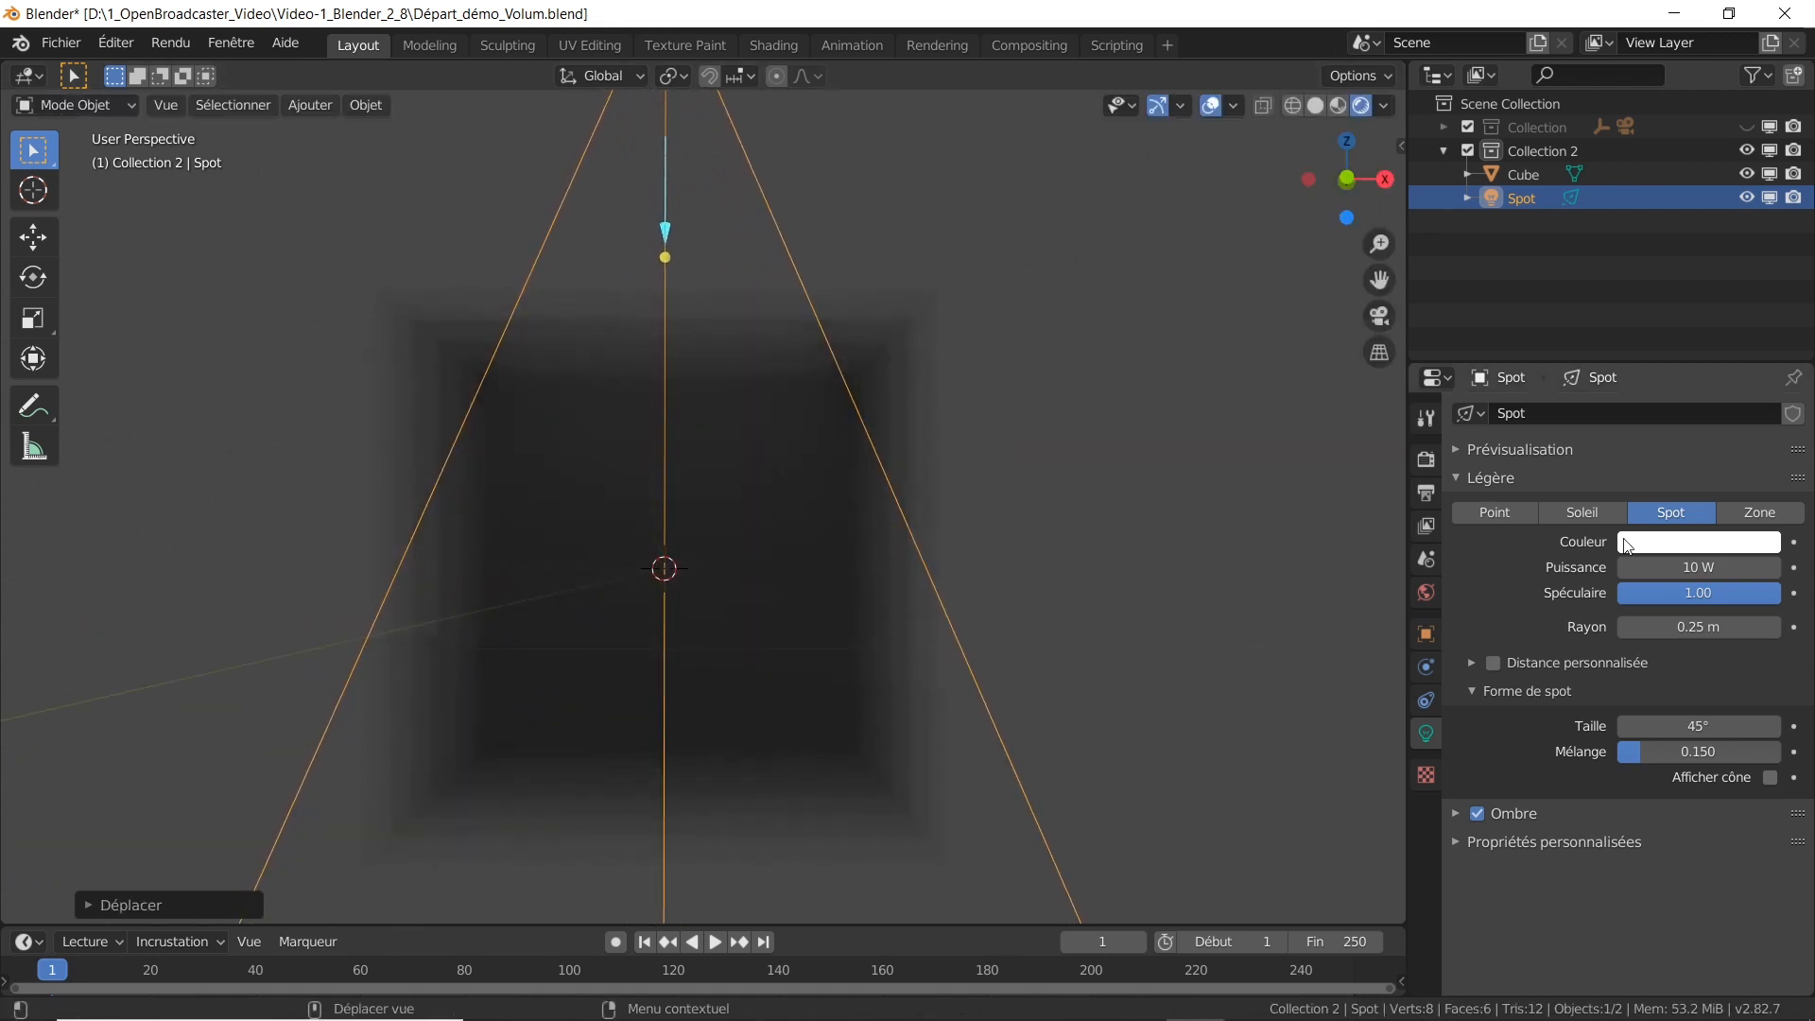
left_click(1490, 170)
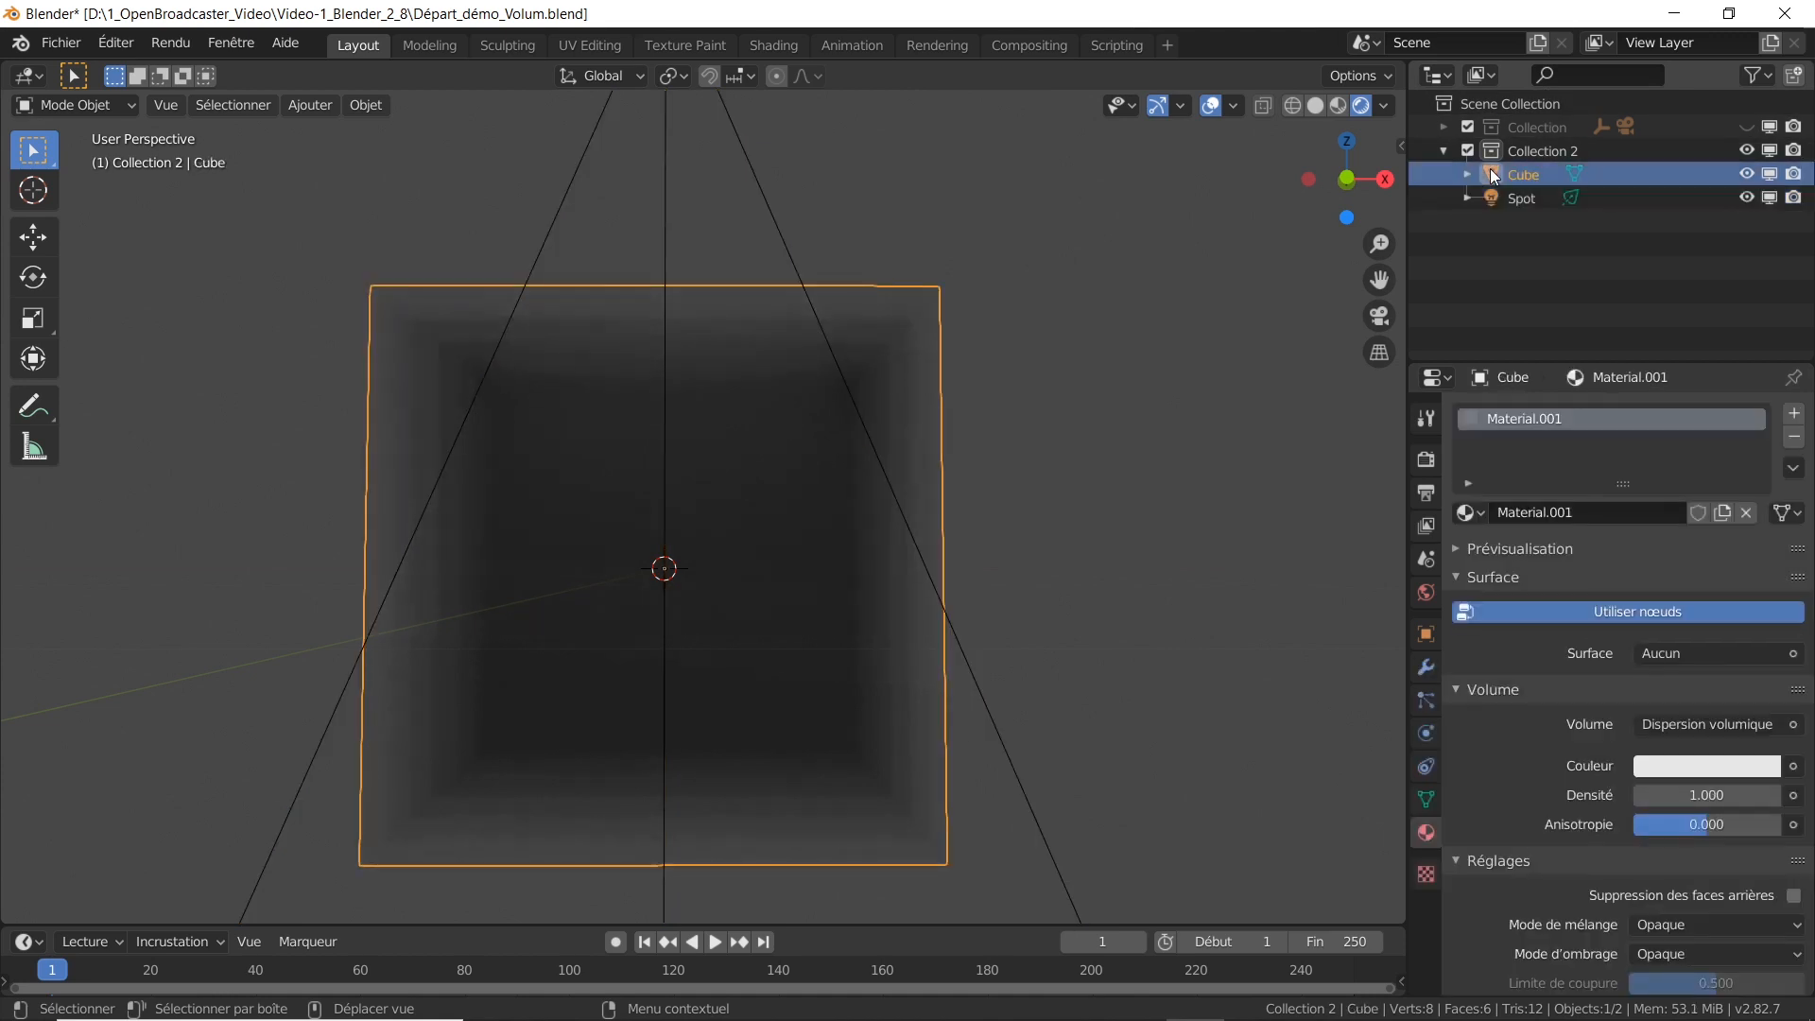
double_click(1707, 795)
type("0")
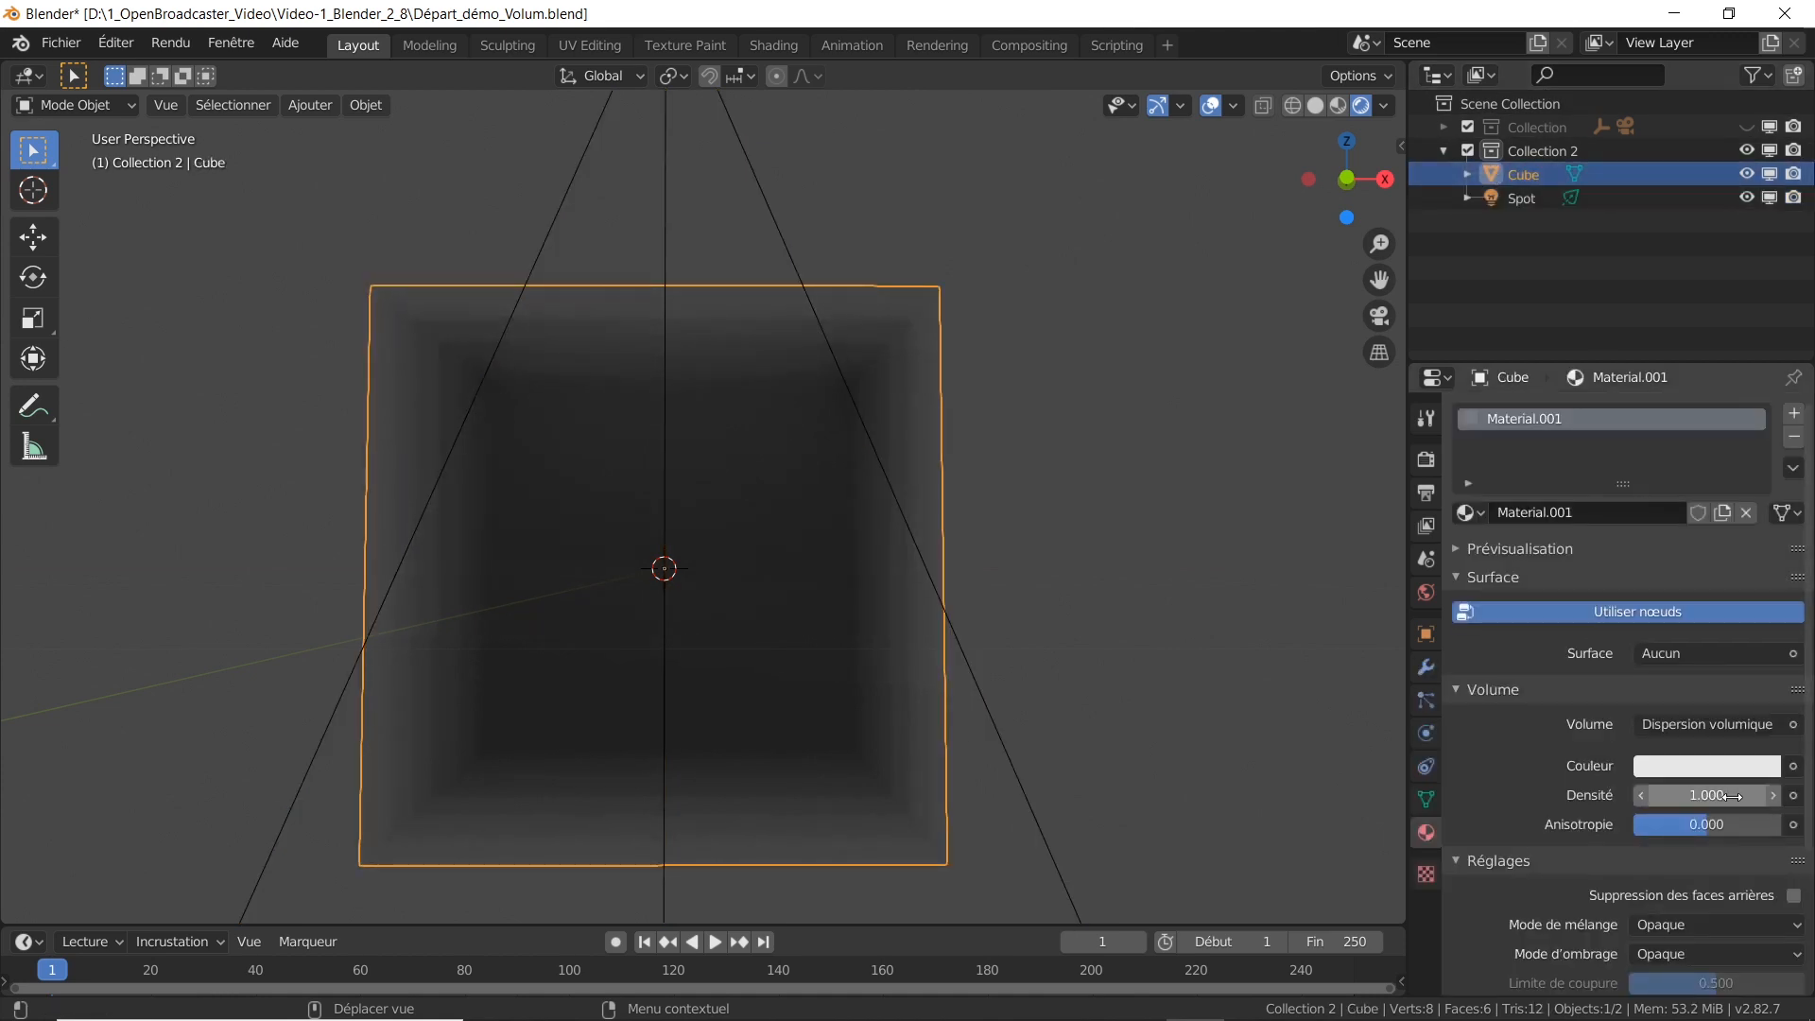
key("Return")
mouse_move(1706, 796)
left_mouse_down()
mouse_move(1749, 795)
mouse_move(1724, 795)
left_mouse_up()
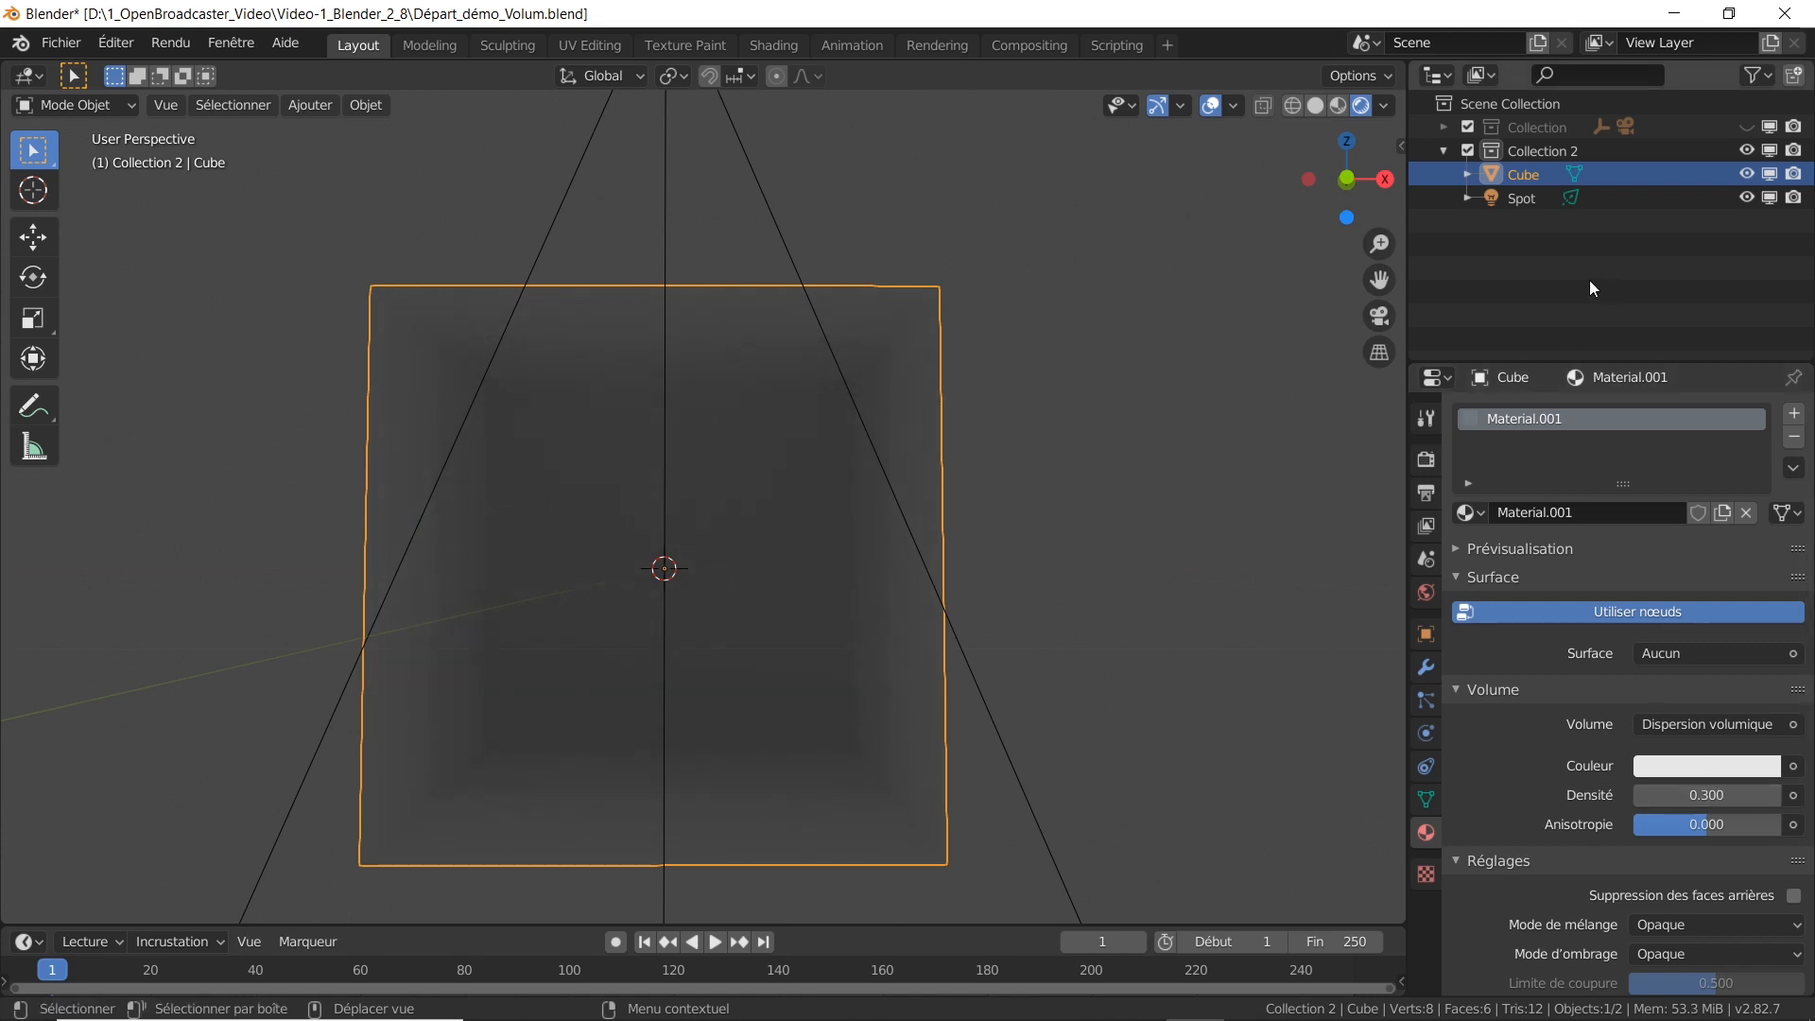
Step: Set the spot light's power to 2000 W
left_click(1494, 197)
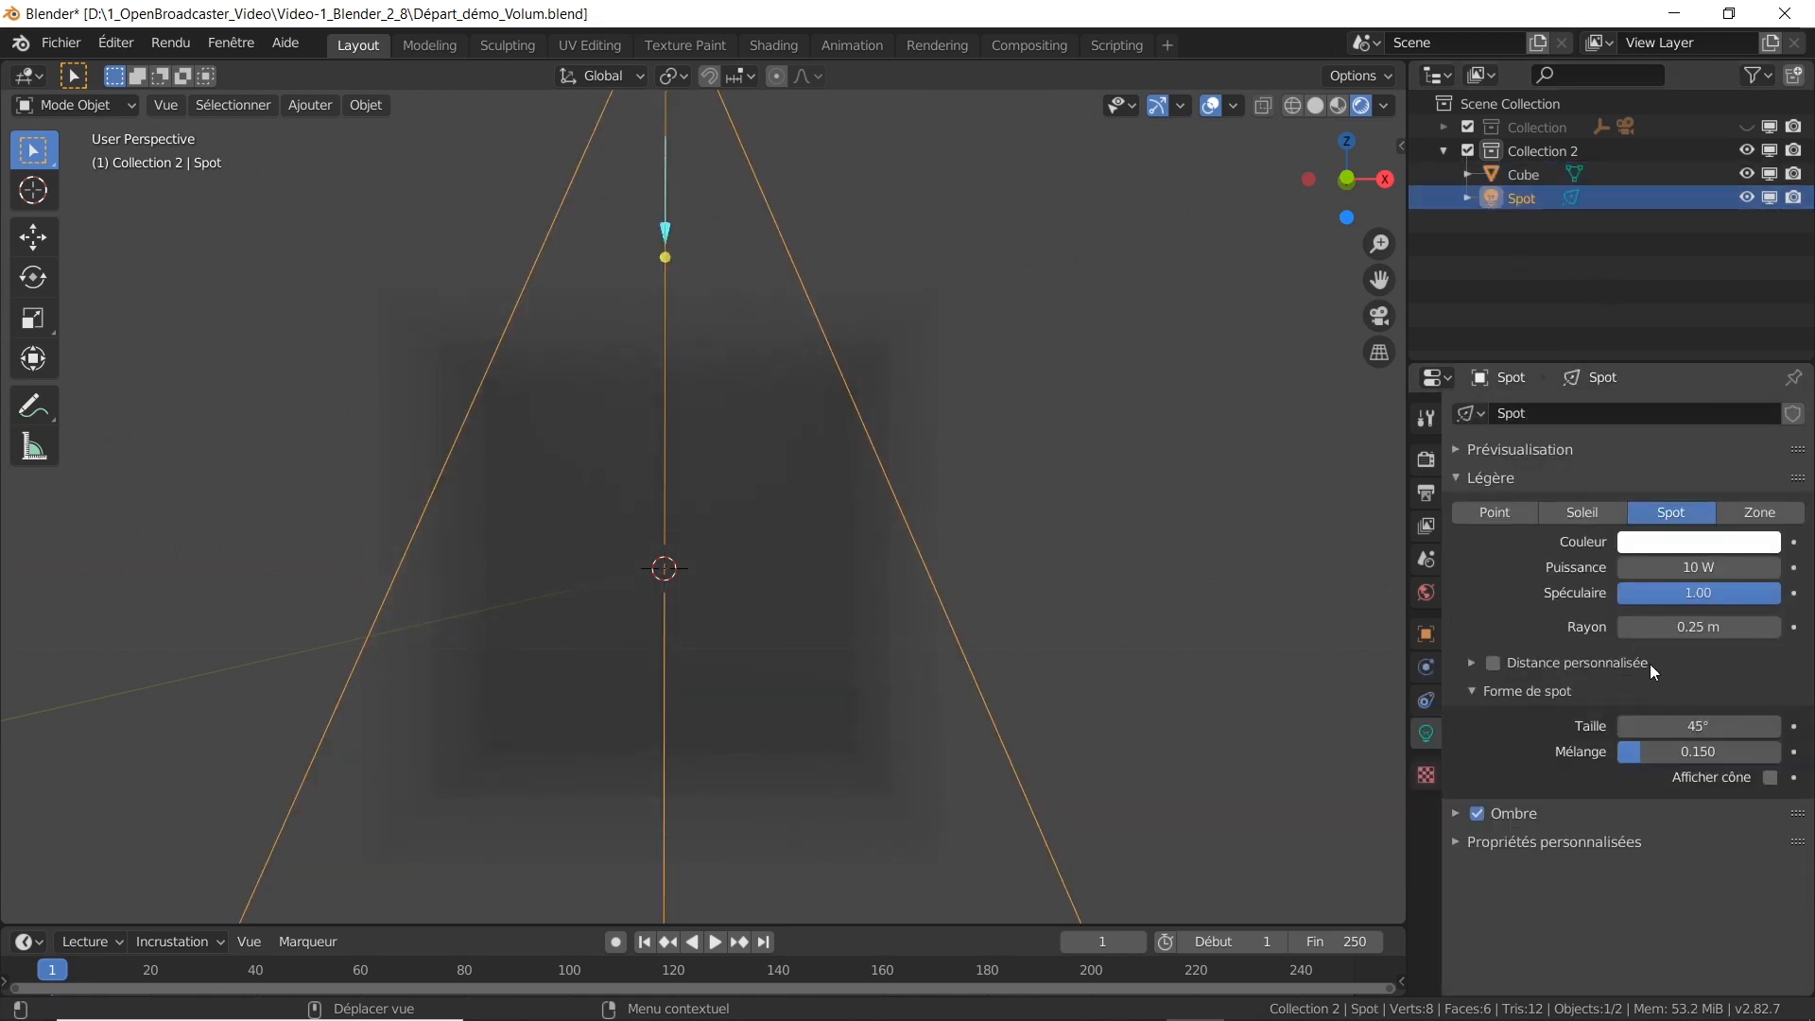
left_click(1704, 565)
type("2000")
key("Return")
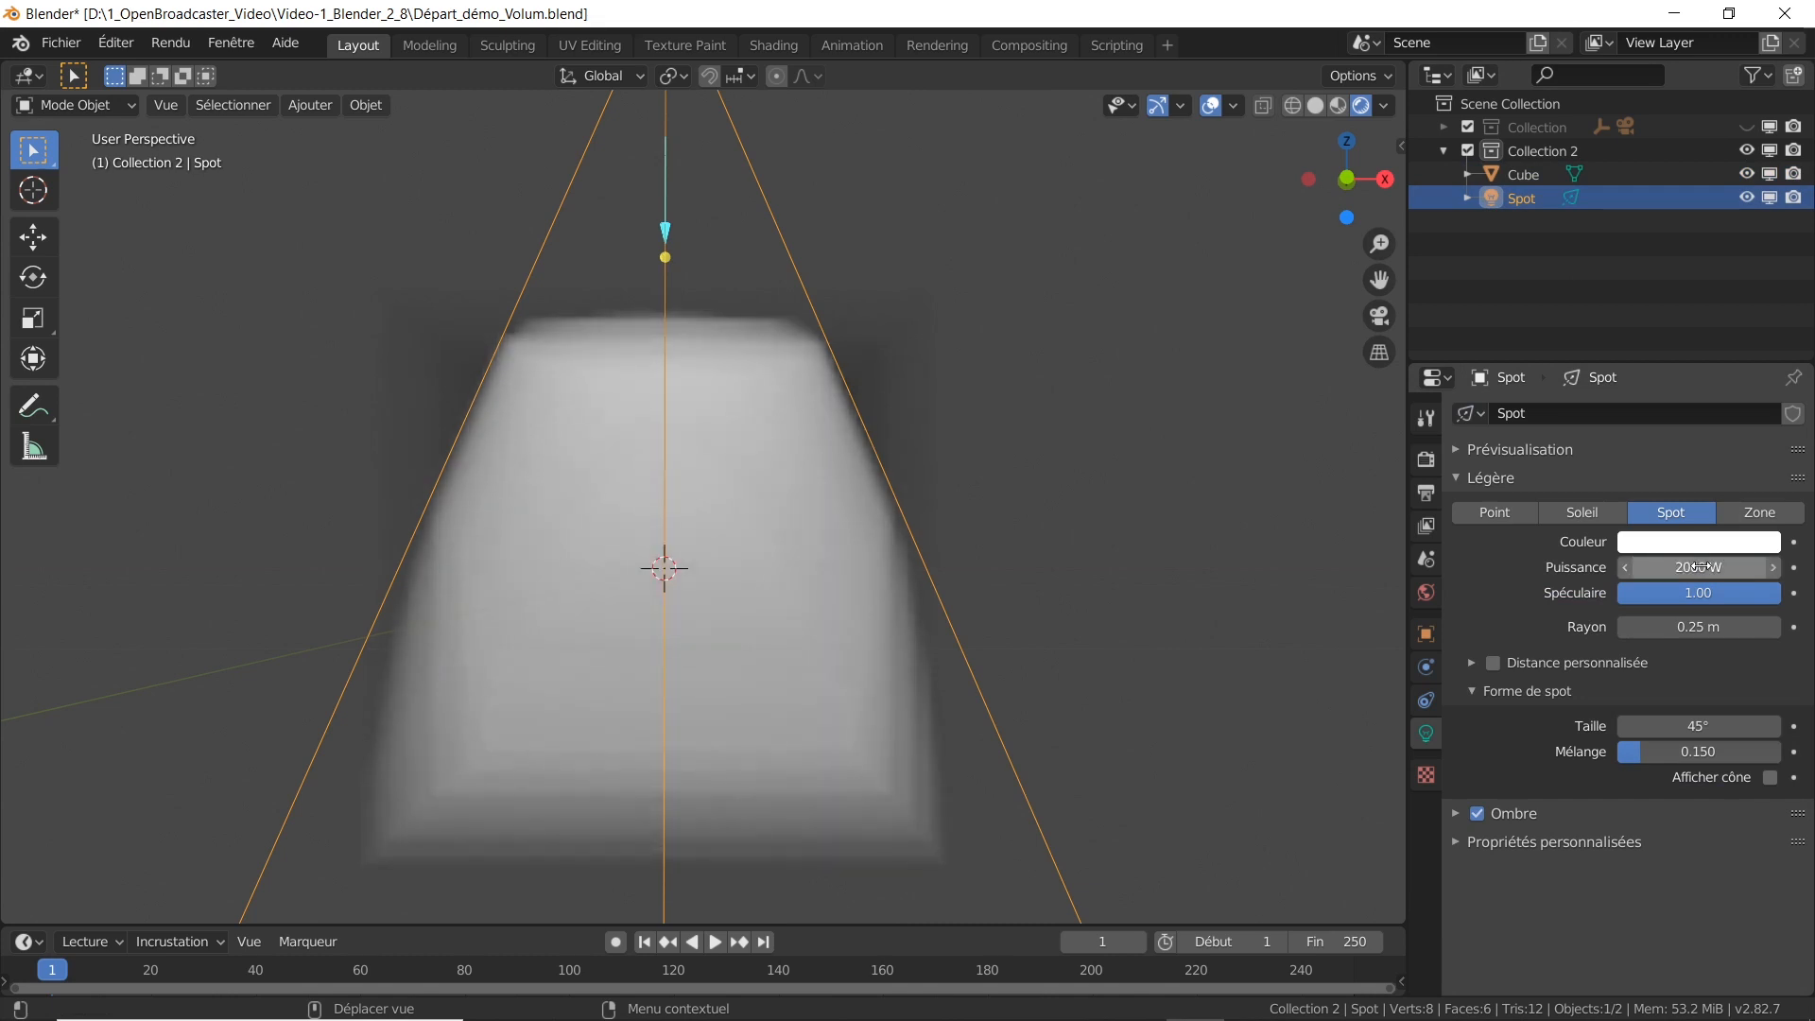
Step: Scale the cube up uniformly until it encloses the spot light and most of its cone
scroll(1062, 553, "down", 5)
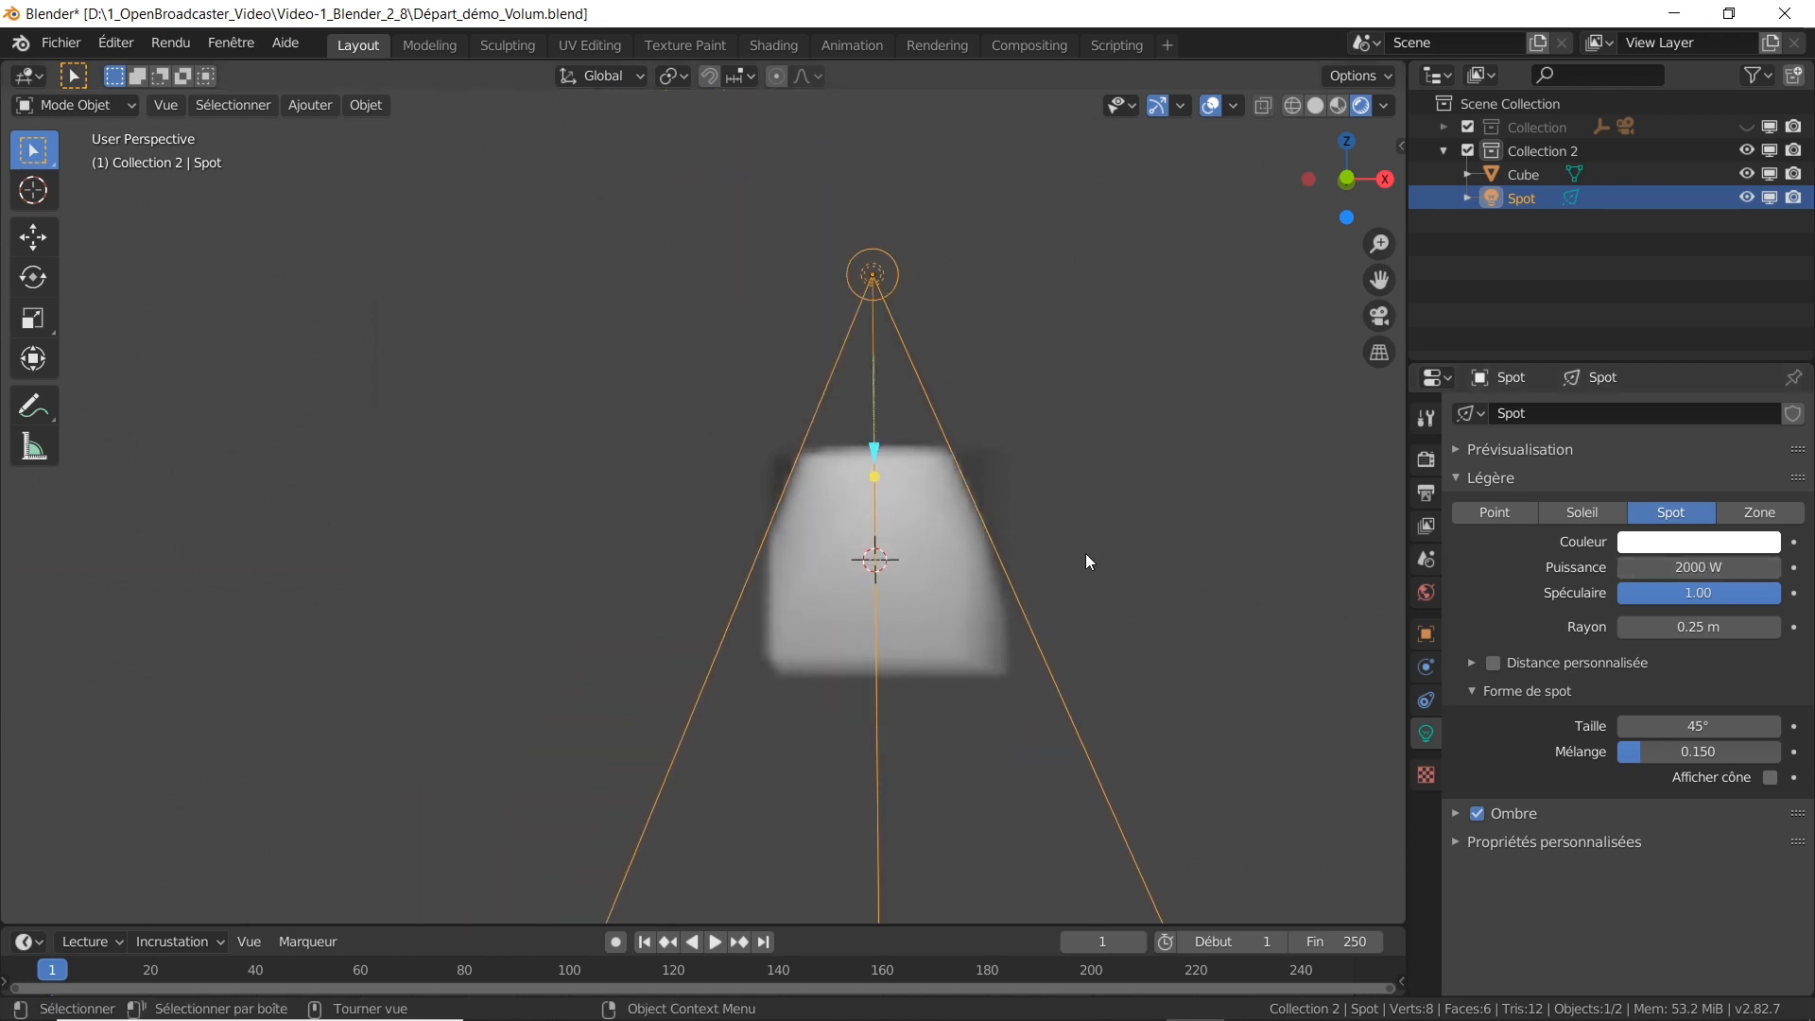
left_click(1521, 174)
key("s")
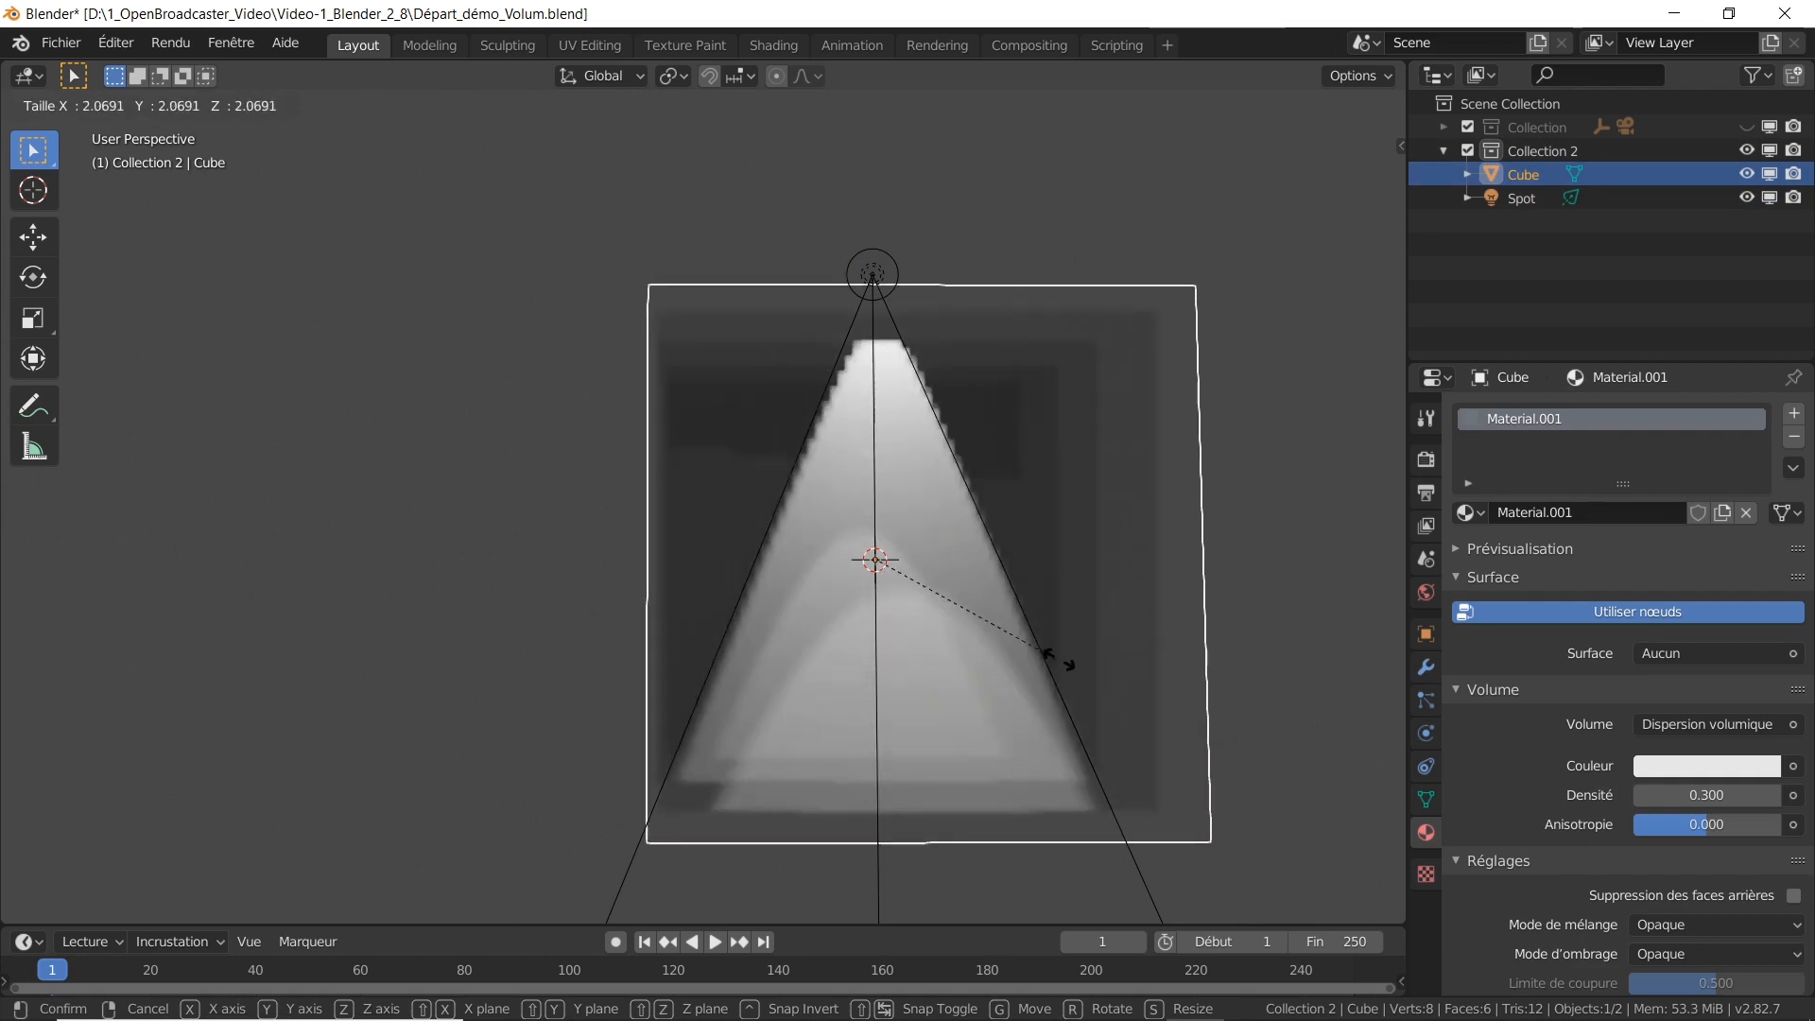
left_click(1116, 661)
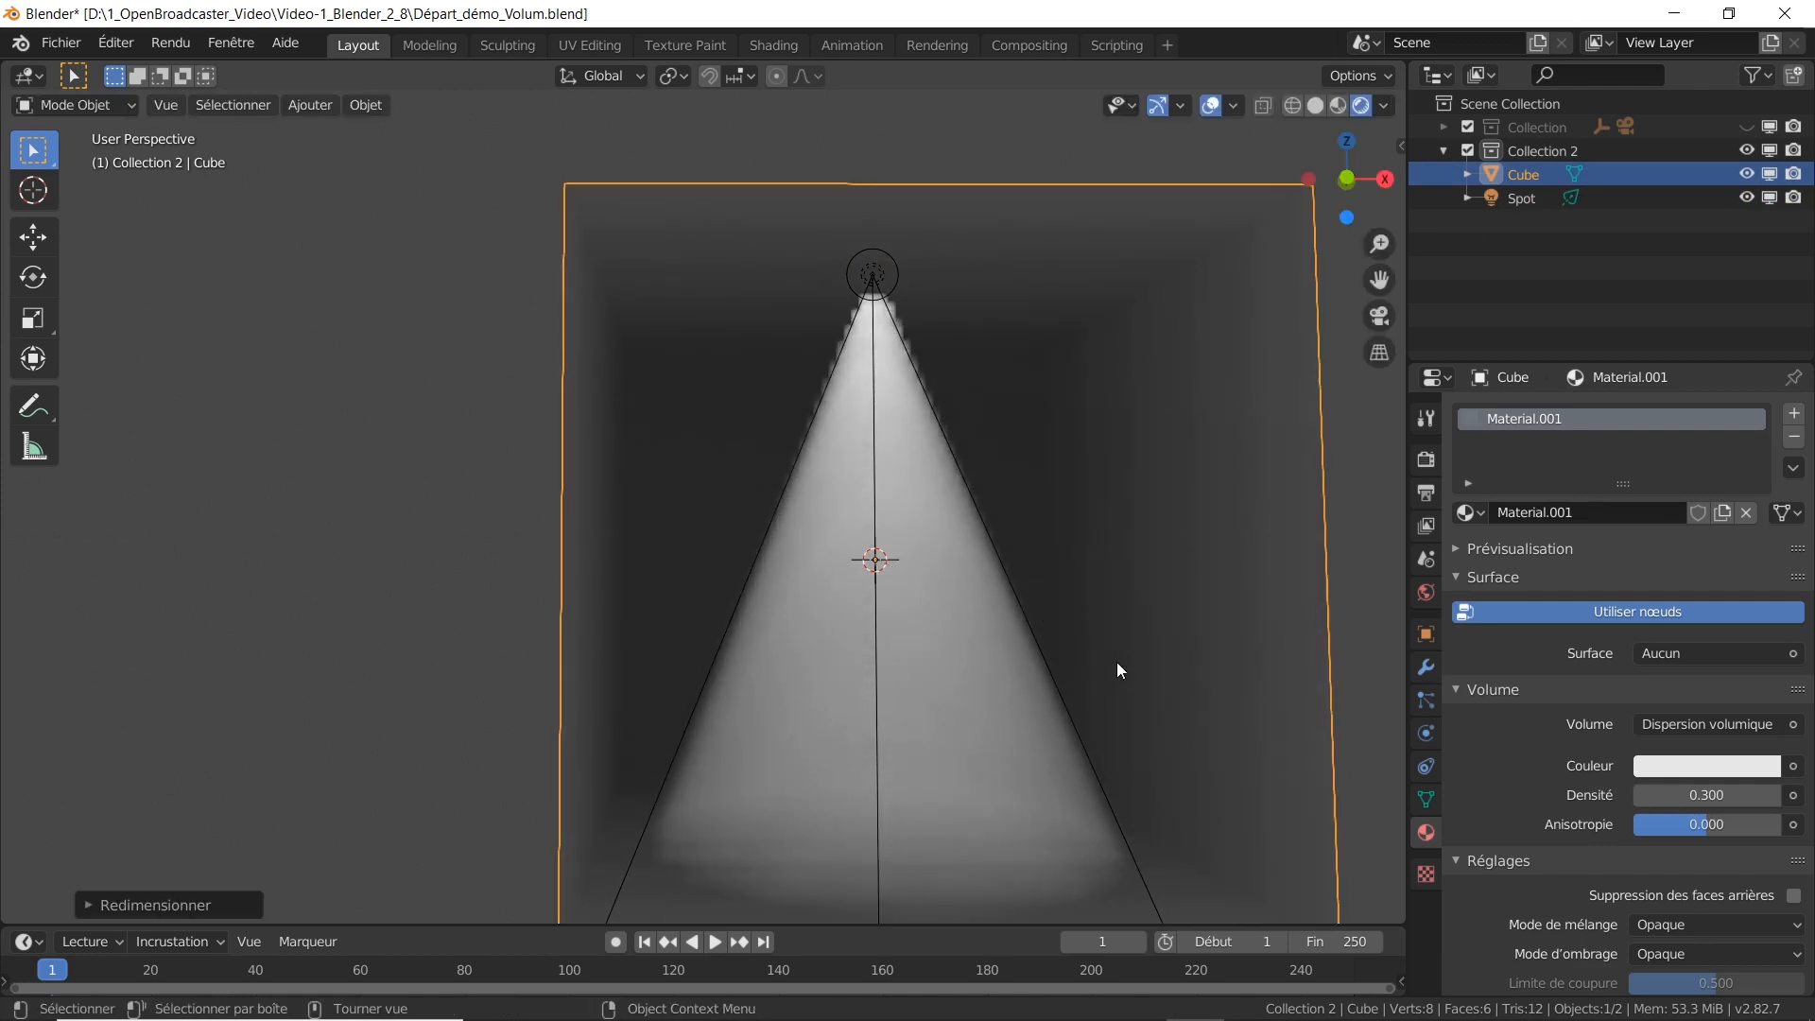
mouse_move(1112, 664)
middle_mouse_down()
mouse_move(1043, 665)
mouse_move(1114, 671)
middle_mouse_up()
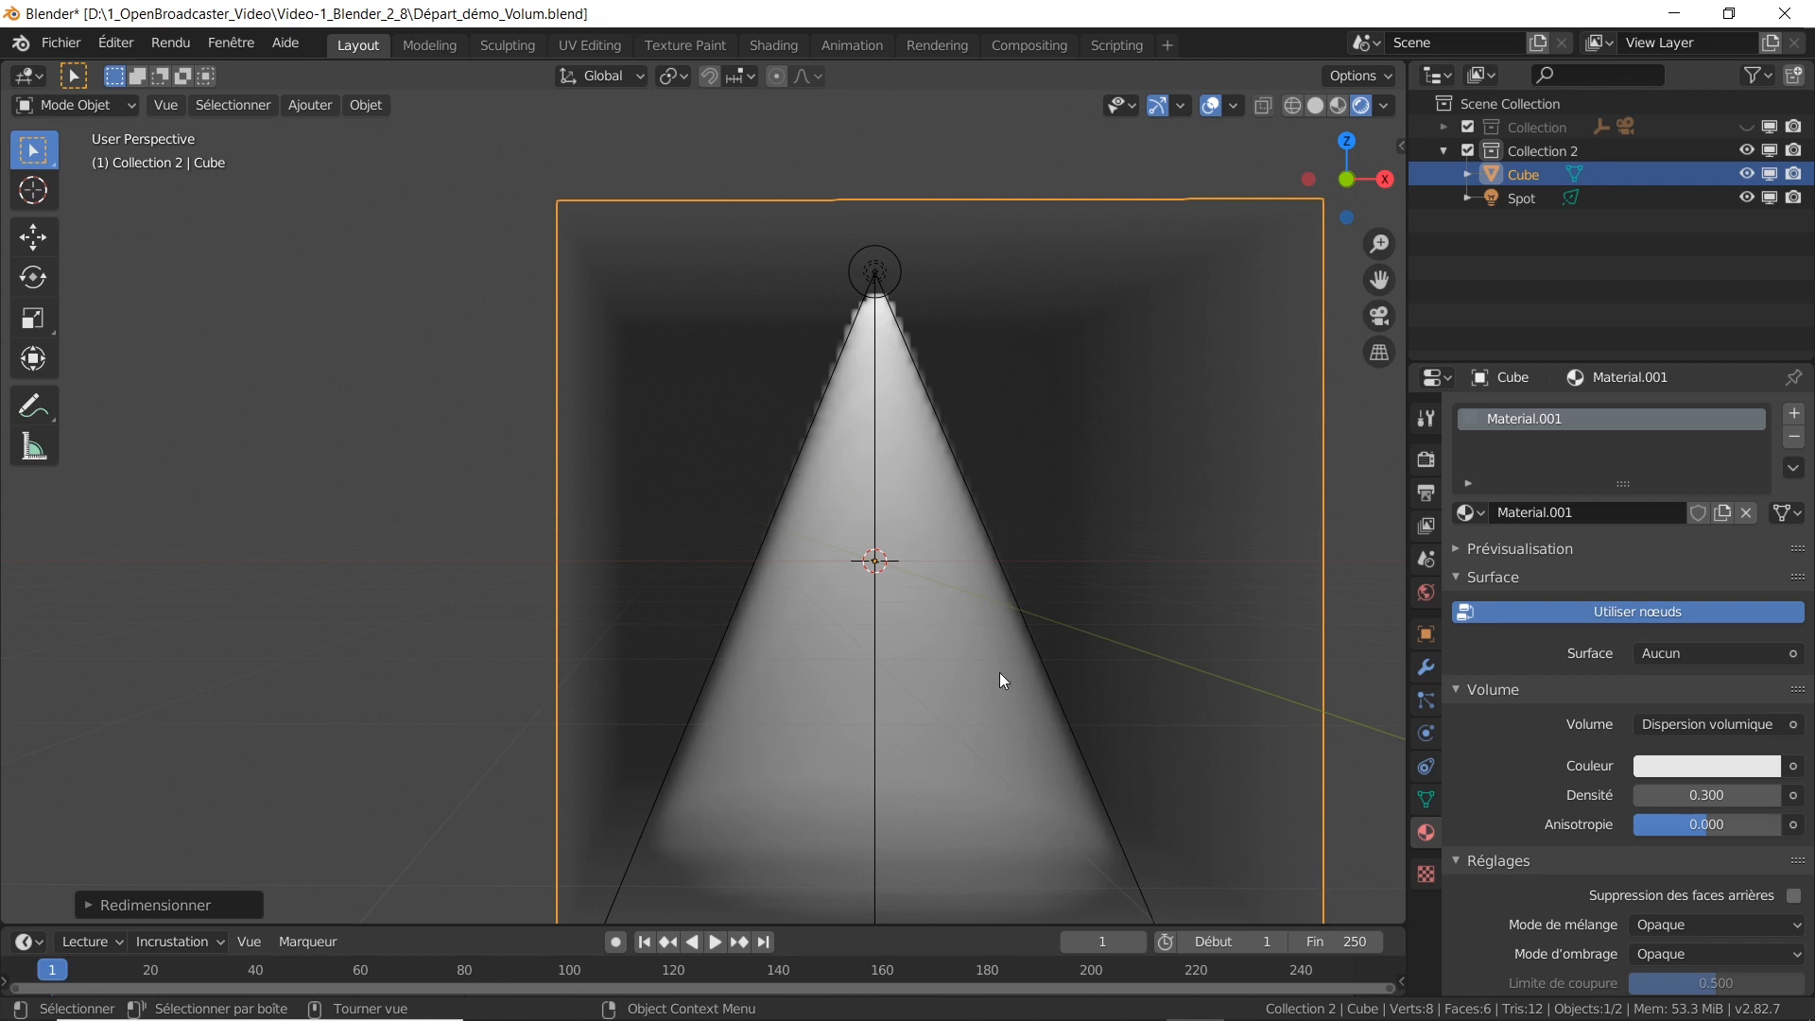
mouse_move(1029, 529)
middle_mouse_down()
mouse_move(936, 539)
mouse_move(1006, 541)
middle_mouse_up()
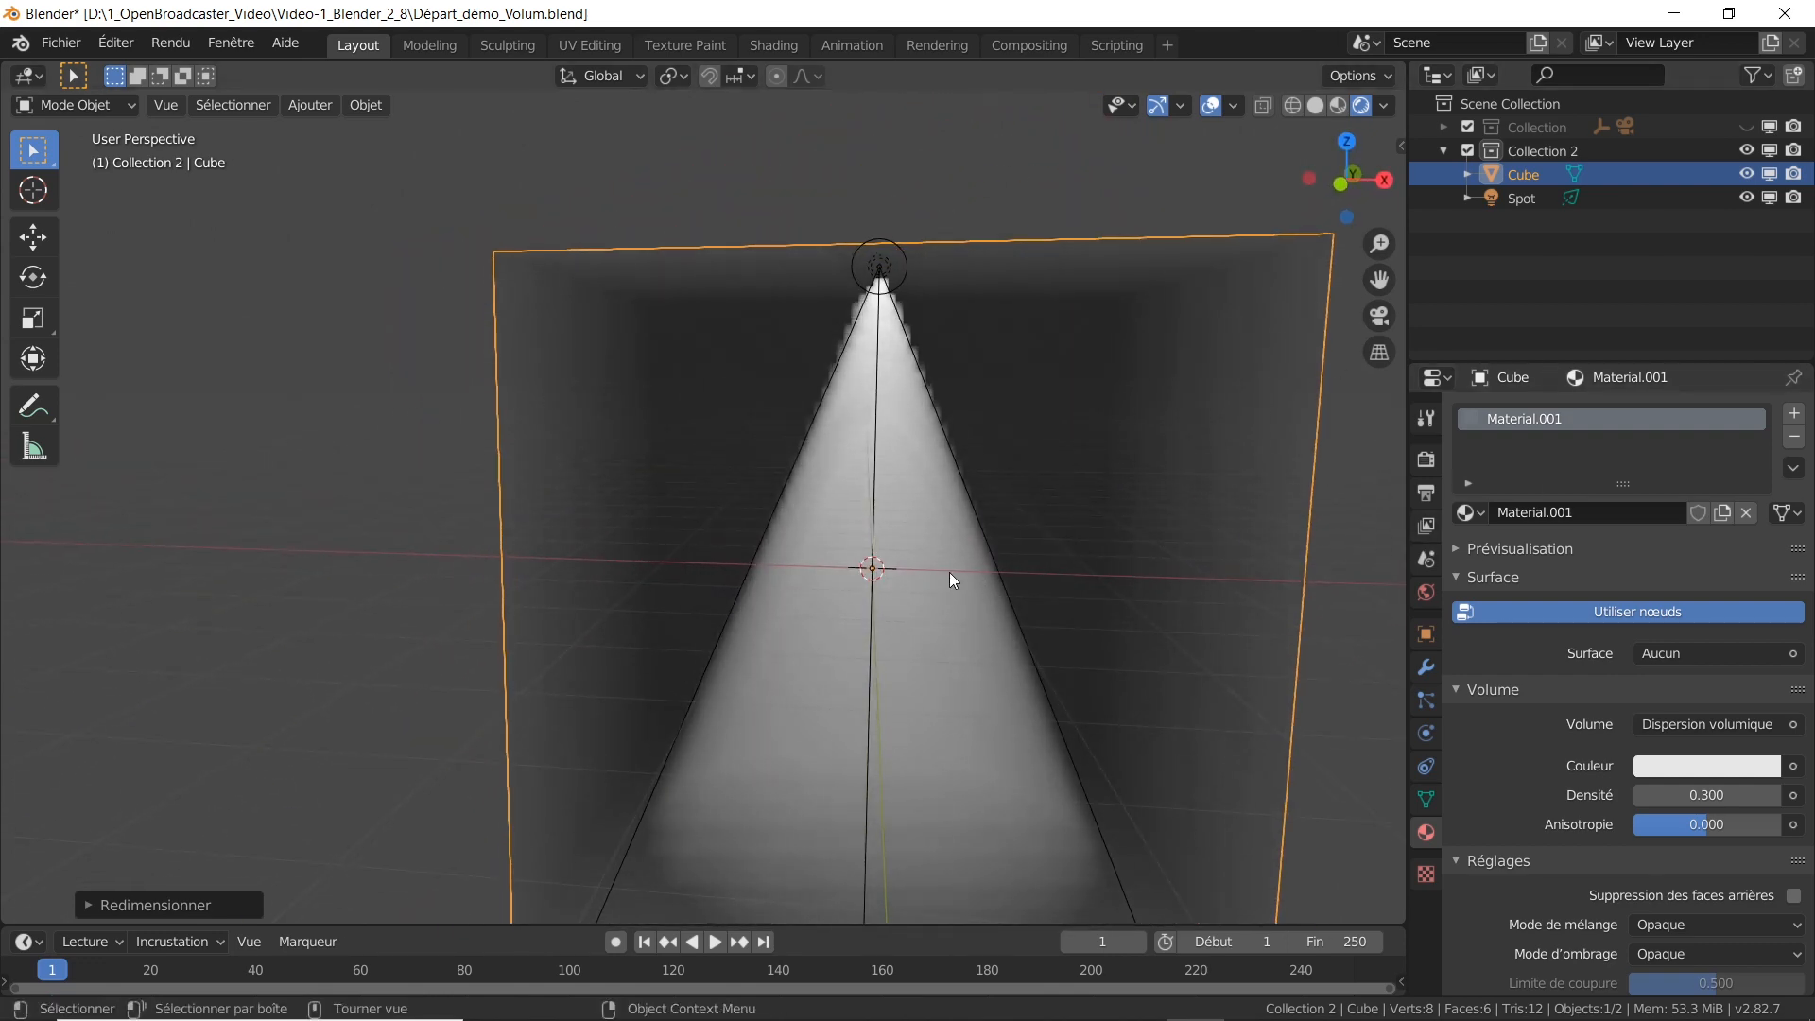
Step: Delete the volumetric cube from the scene
key("Delete")
mouse_move(950, 571)
middle_mouse_down()
mouse_move(926, 520)
mouse_move(1003, 557)
mouse_move(785, 532)
mouse_move(883, 576)
mouse_move(959, 548)
mouse_move(957, 598)
middle_mouse_up()
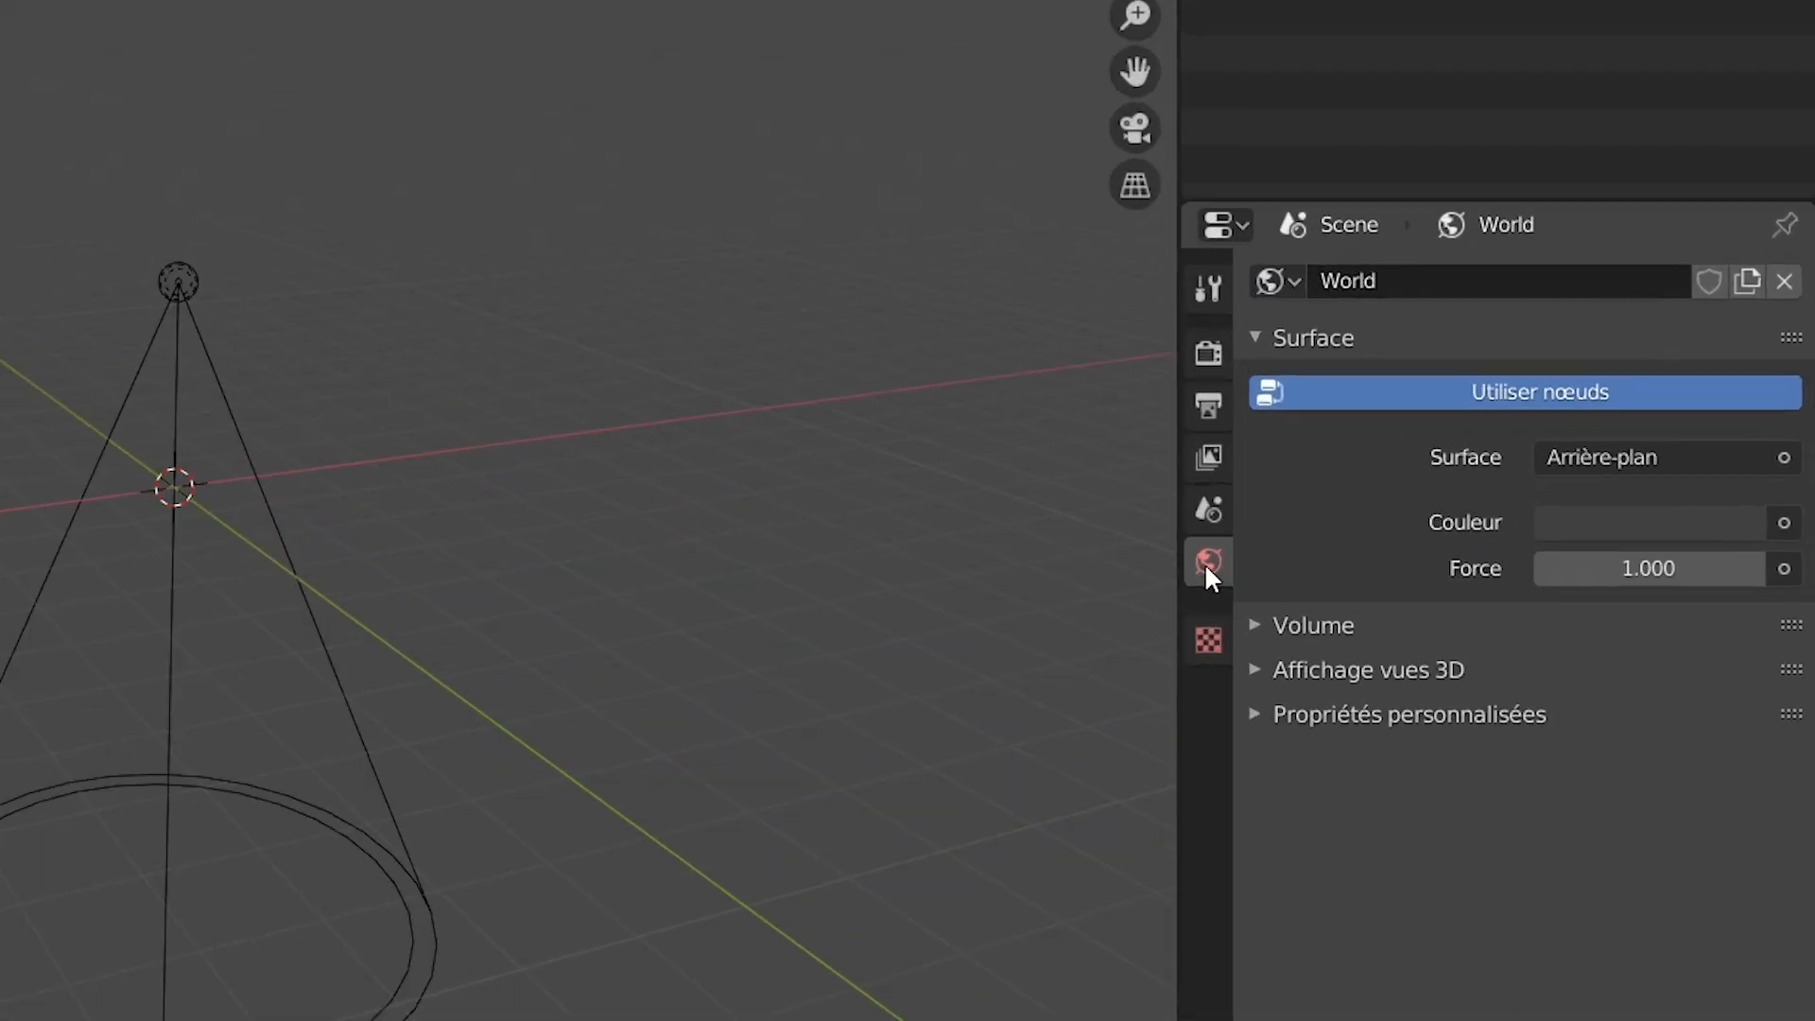
Step: Set the world's volume shader to Dispersion volumique with a density of 0.1
left_click(1309, 626)
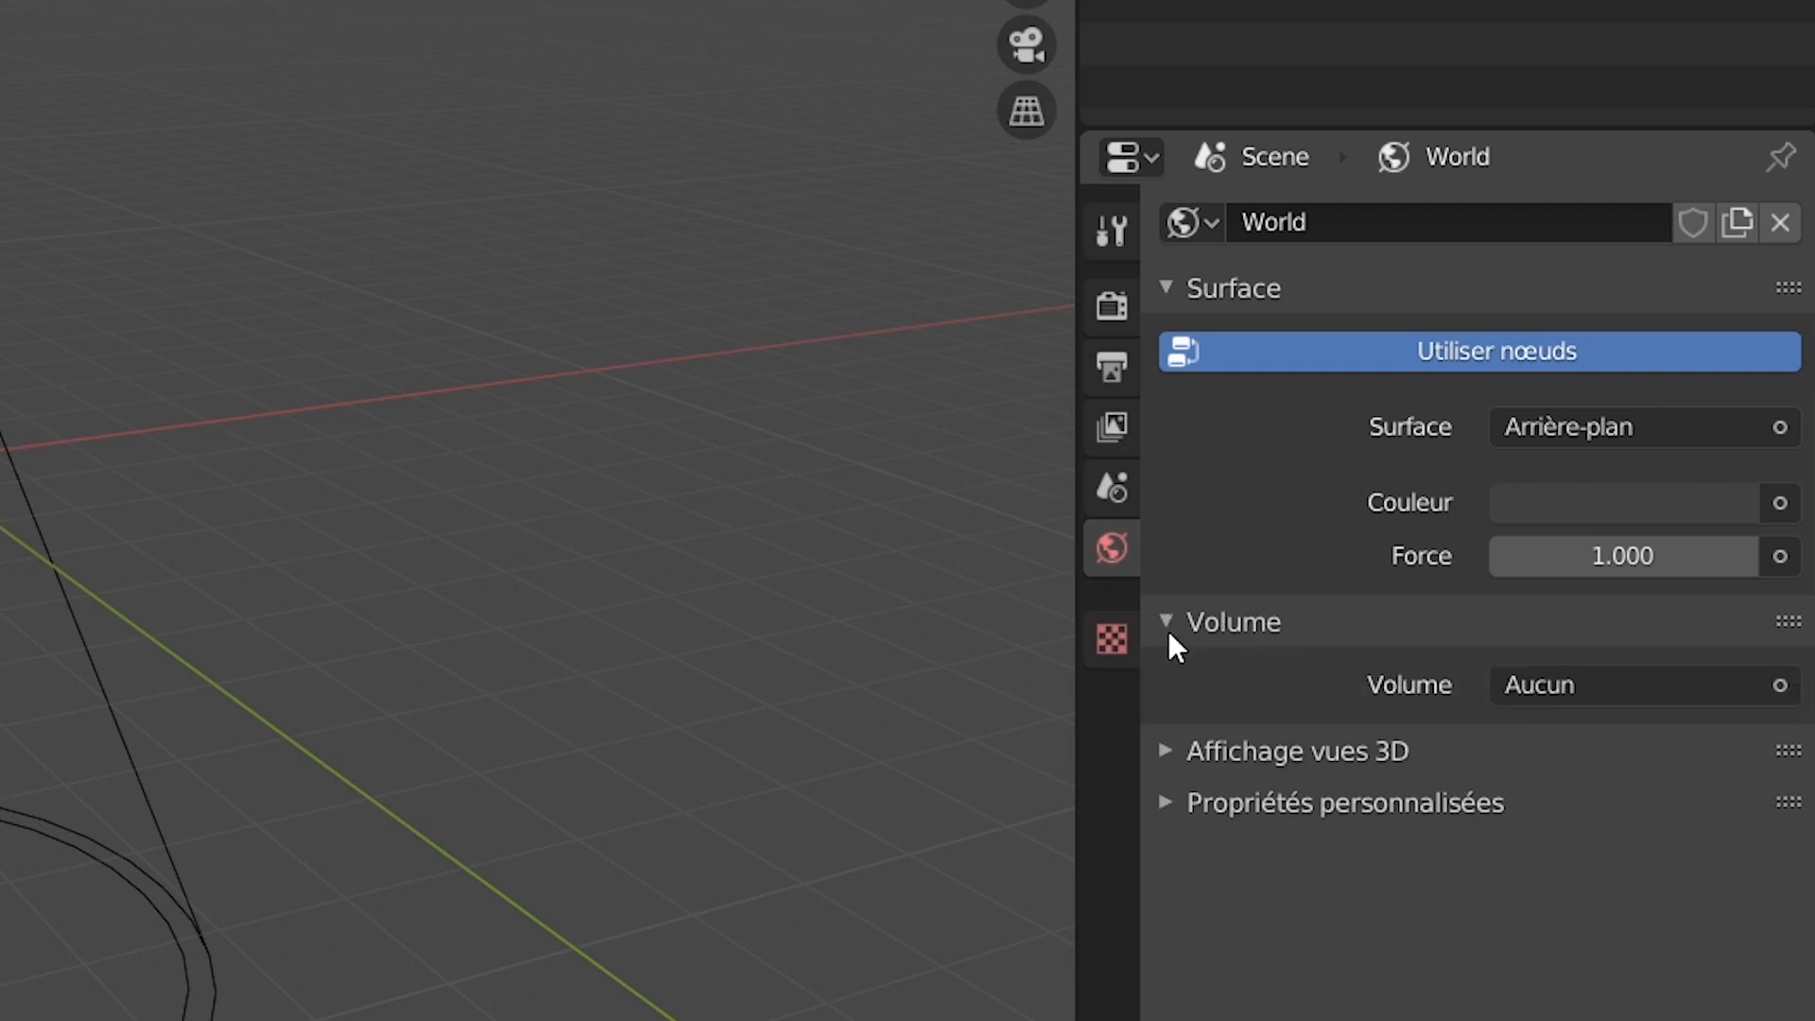
left_click(1620, 689)
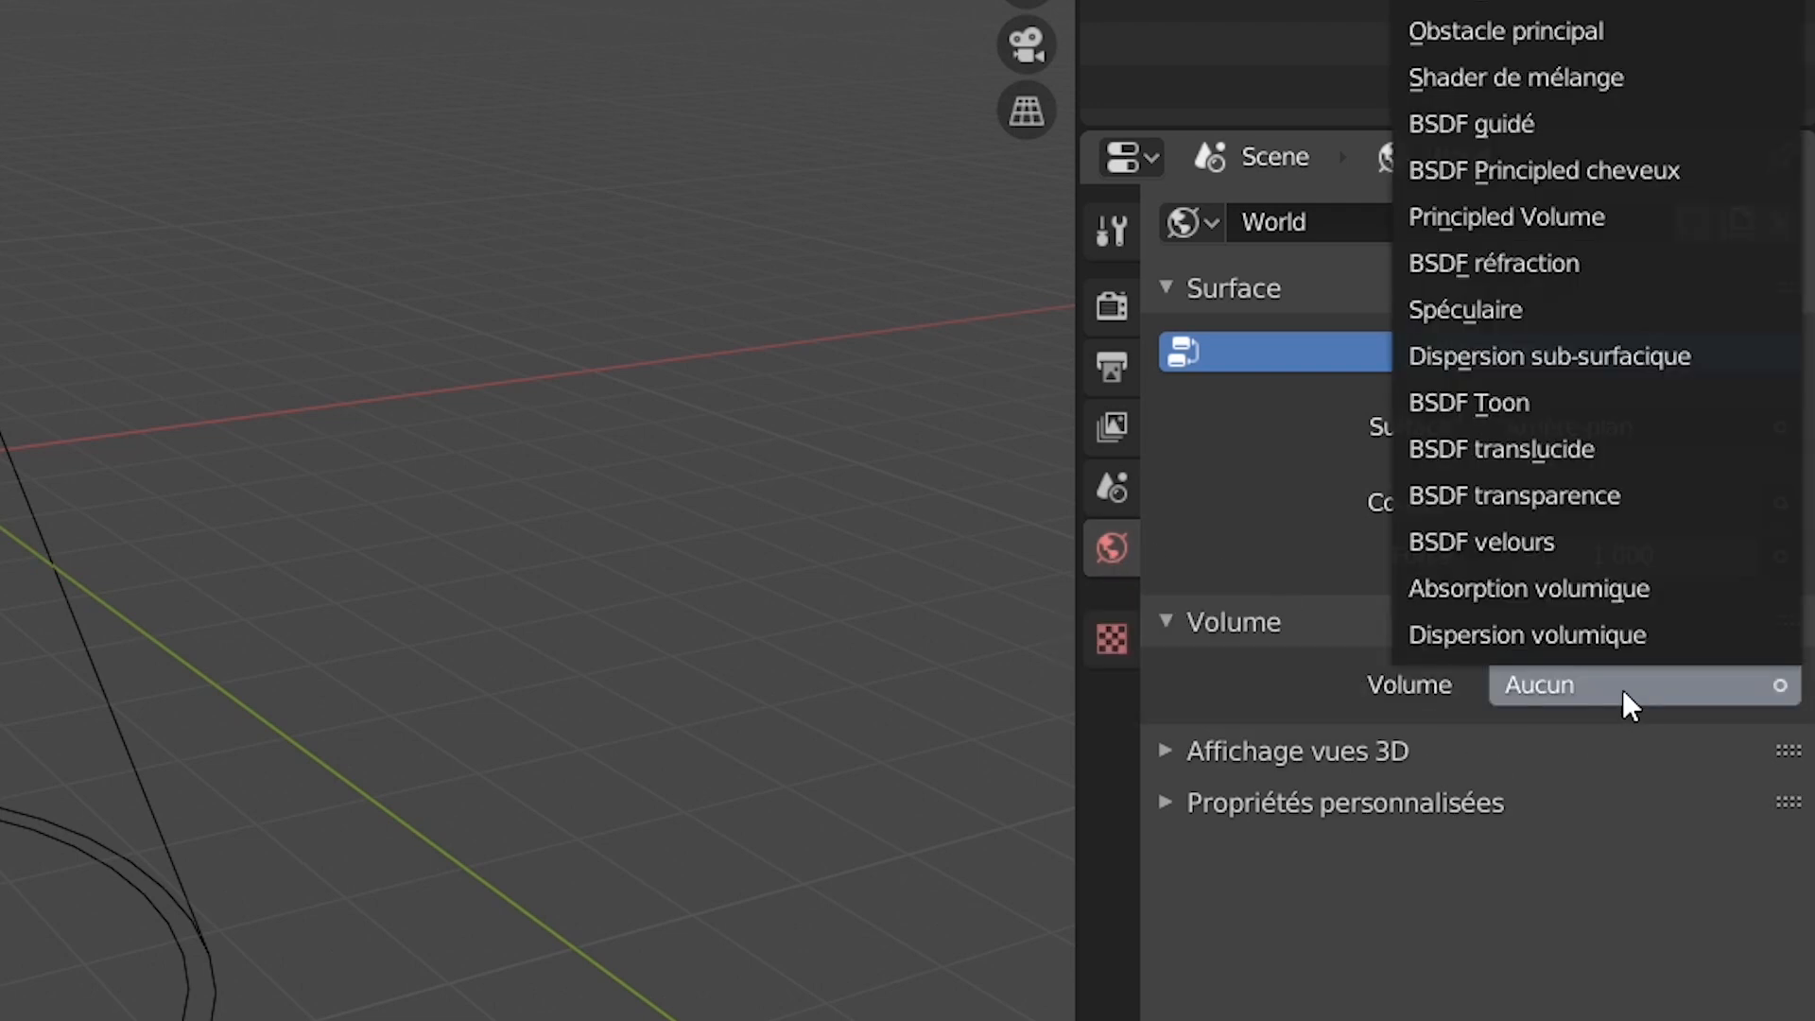
left_click(1604, 636)
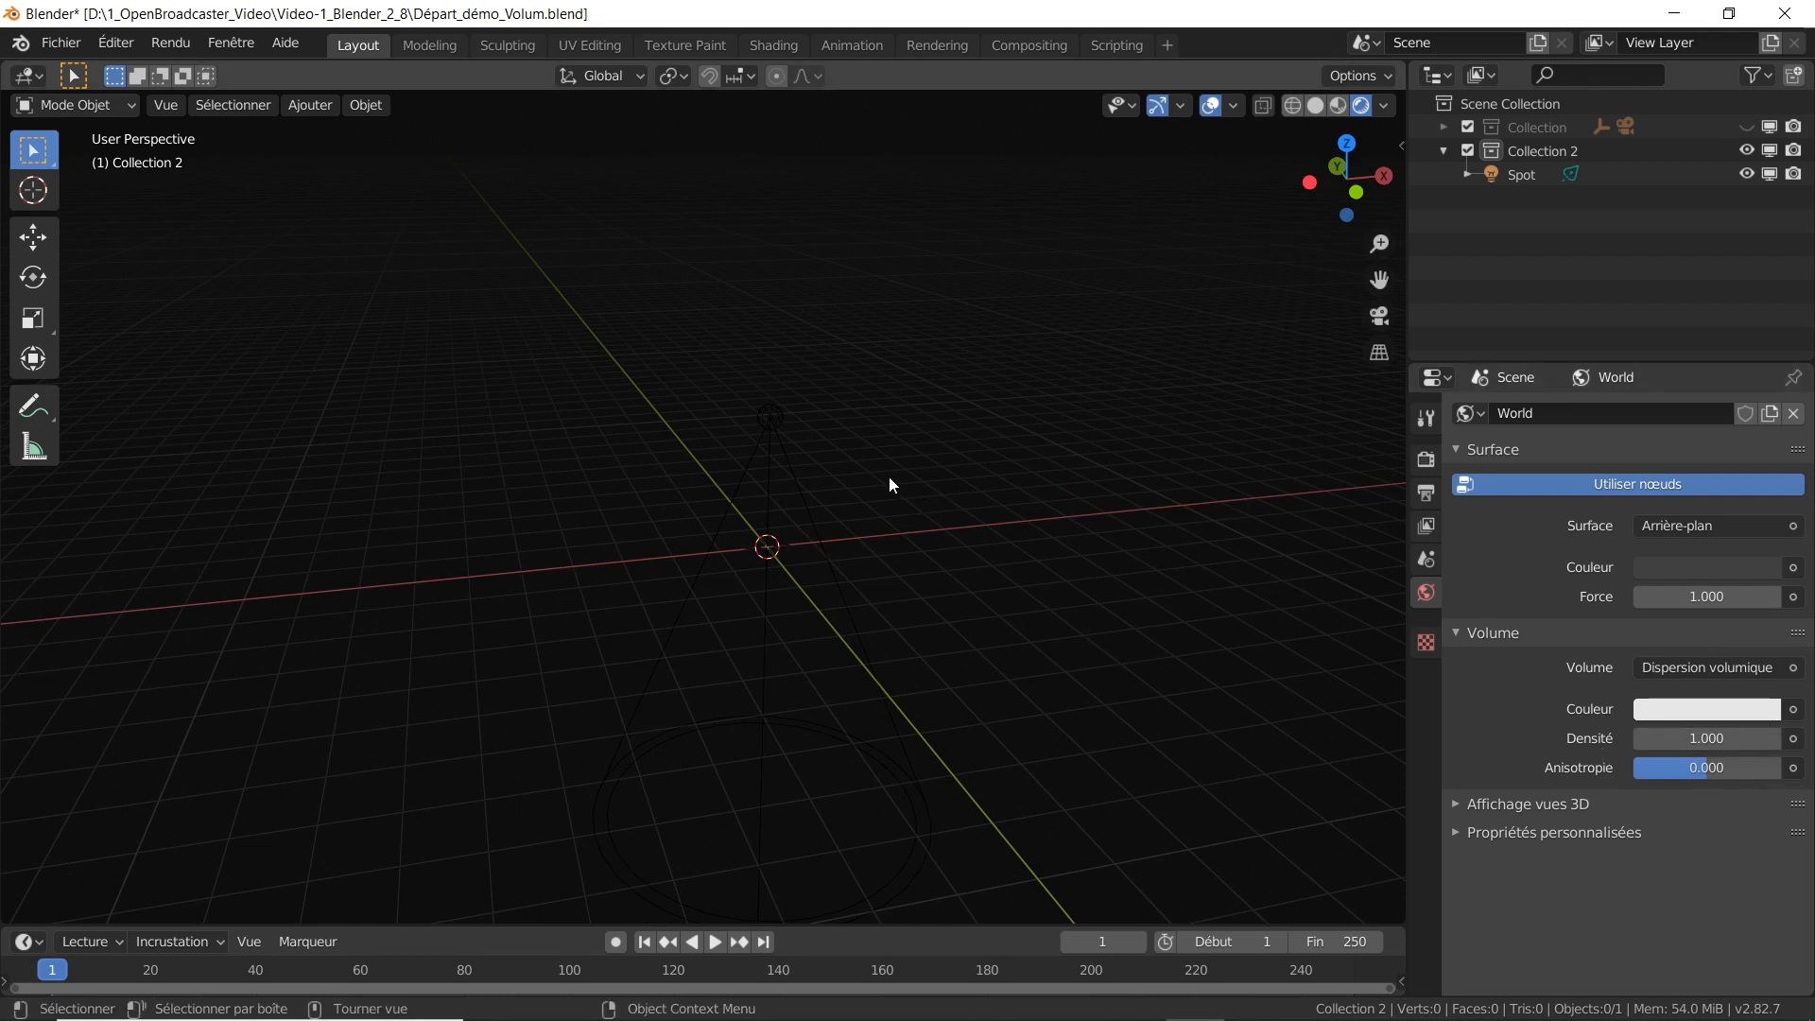
left_click(1719, 741)
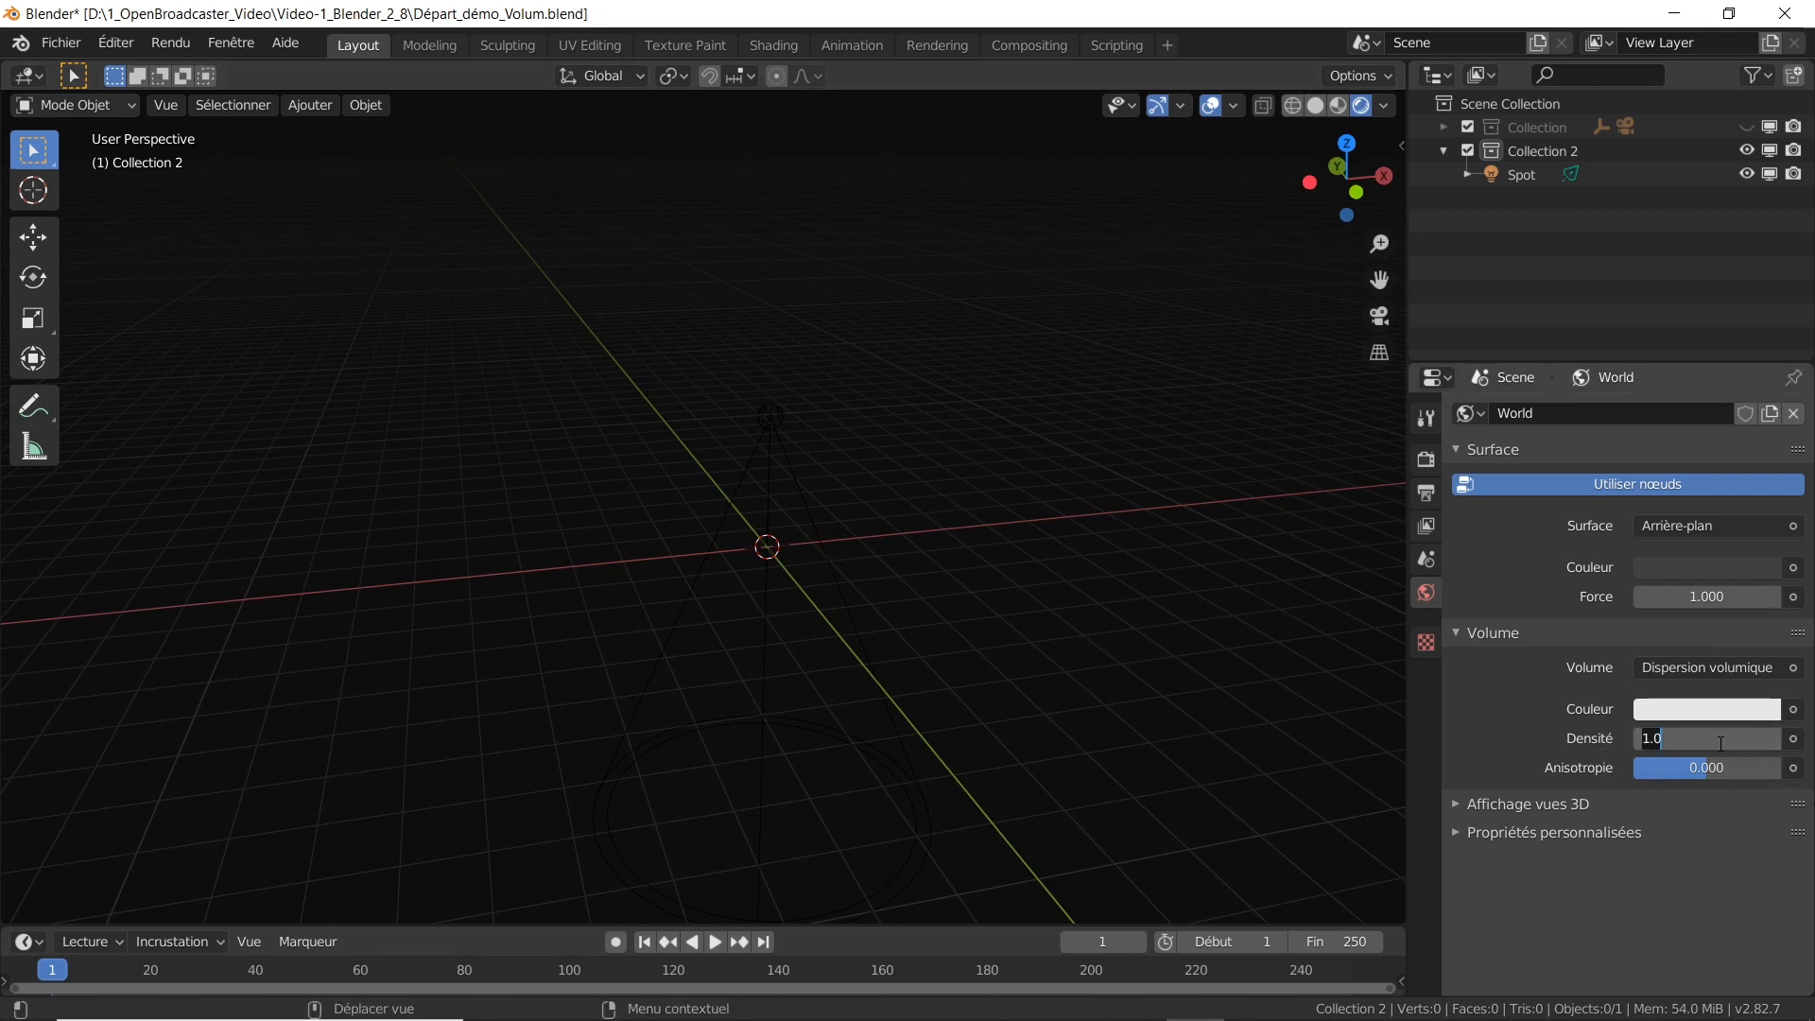
type(".1")
key("Return")
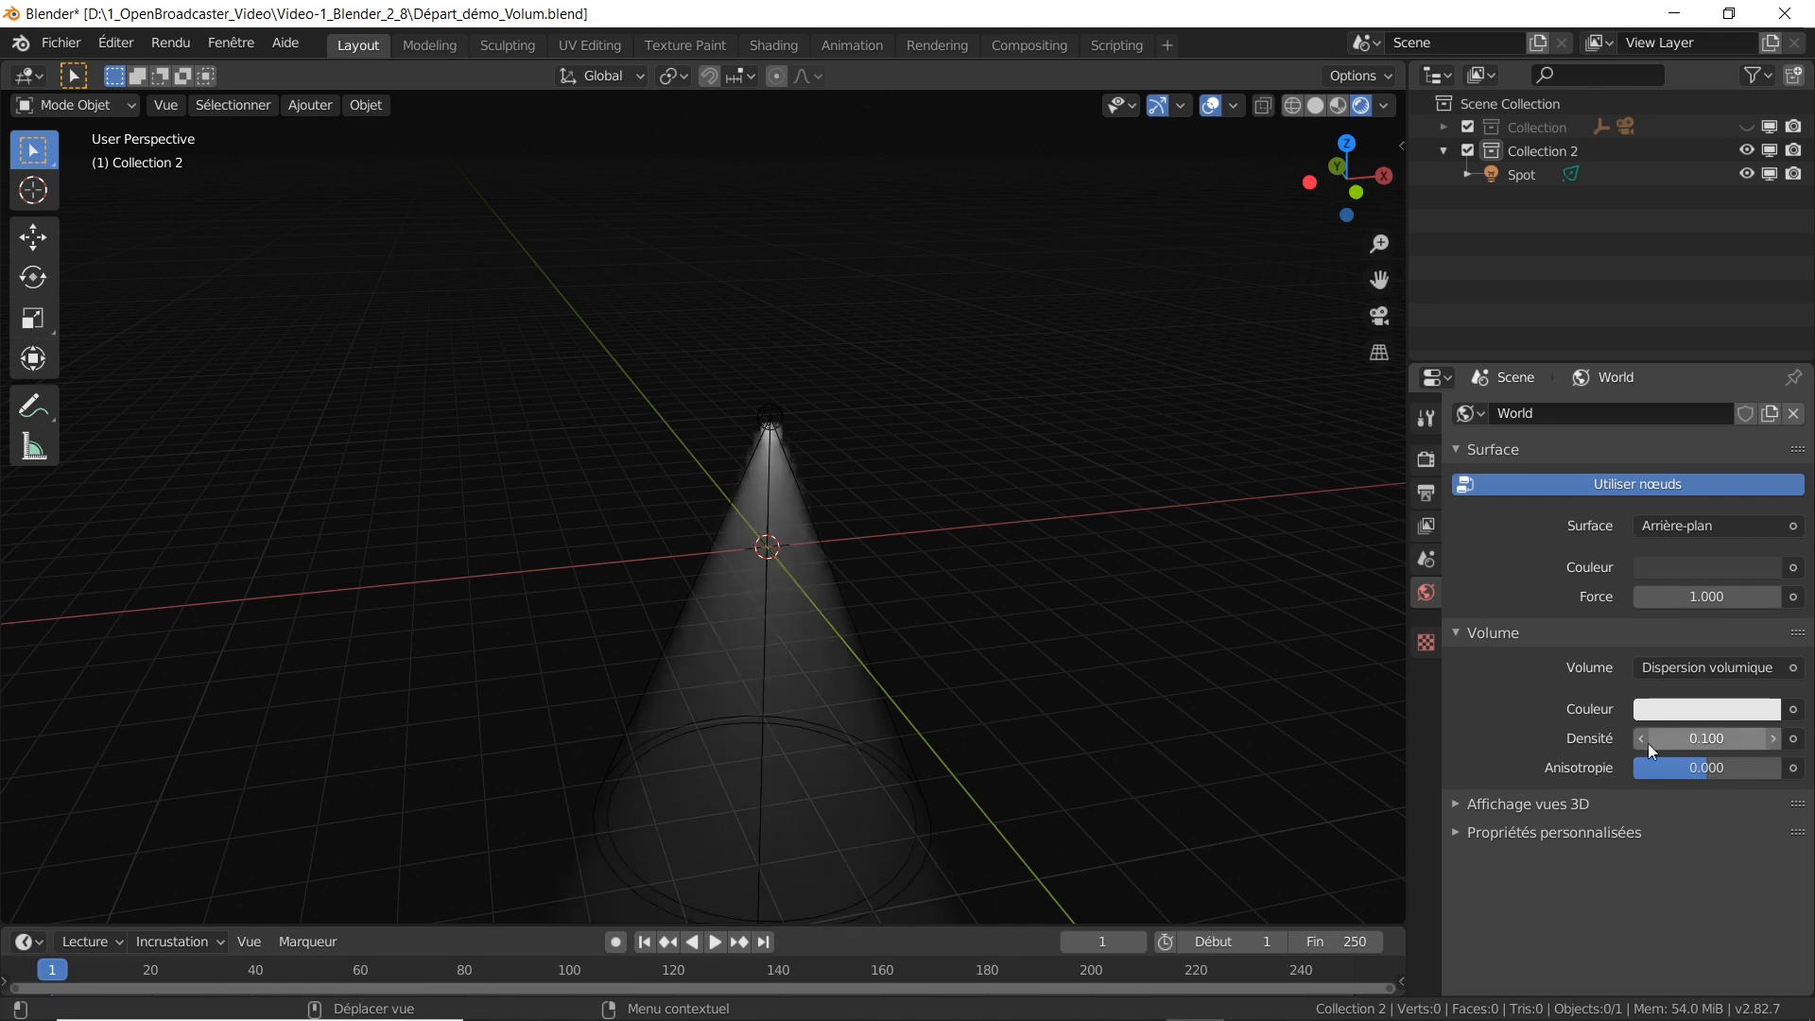
Step: Select the Spot light and move it upward above the origin
middle_click_drag(1127, 712, 1087, 699)
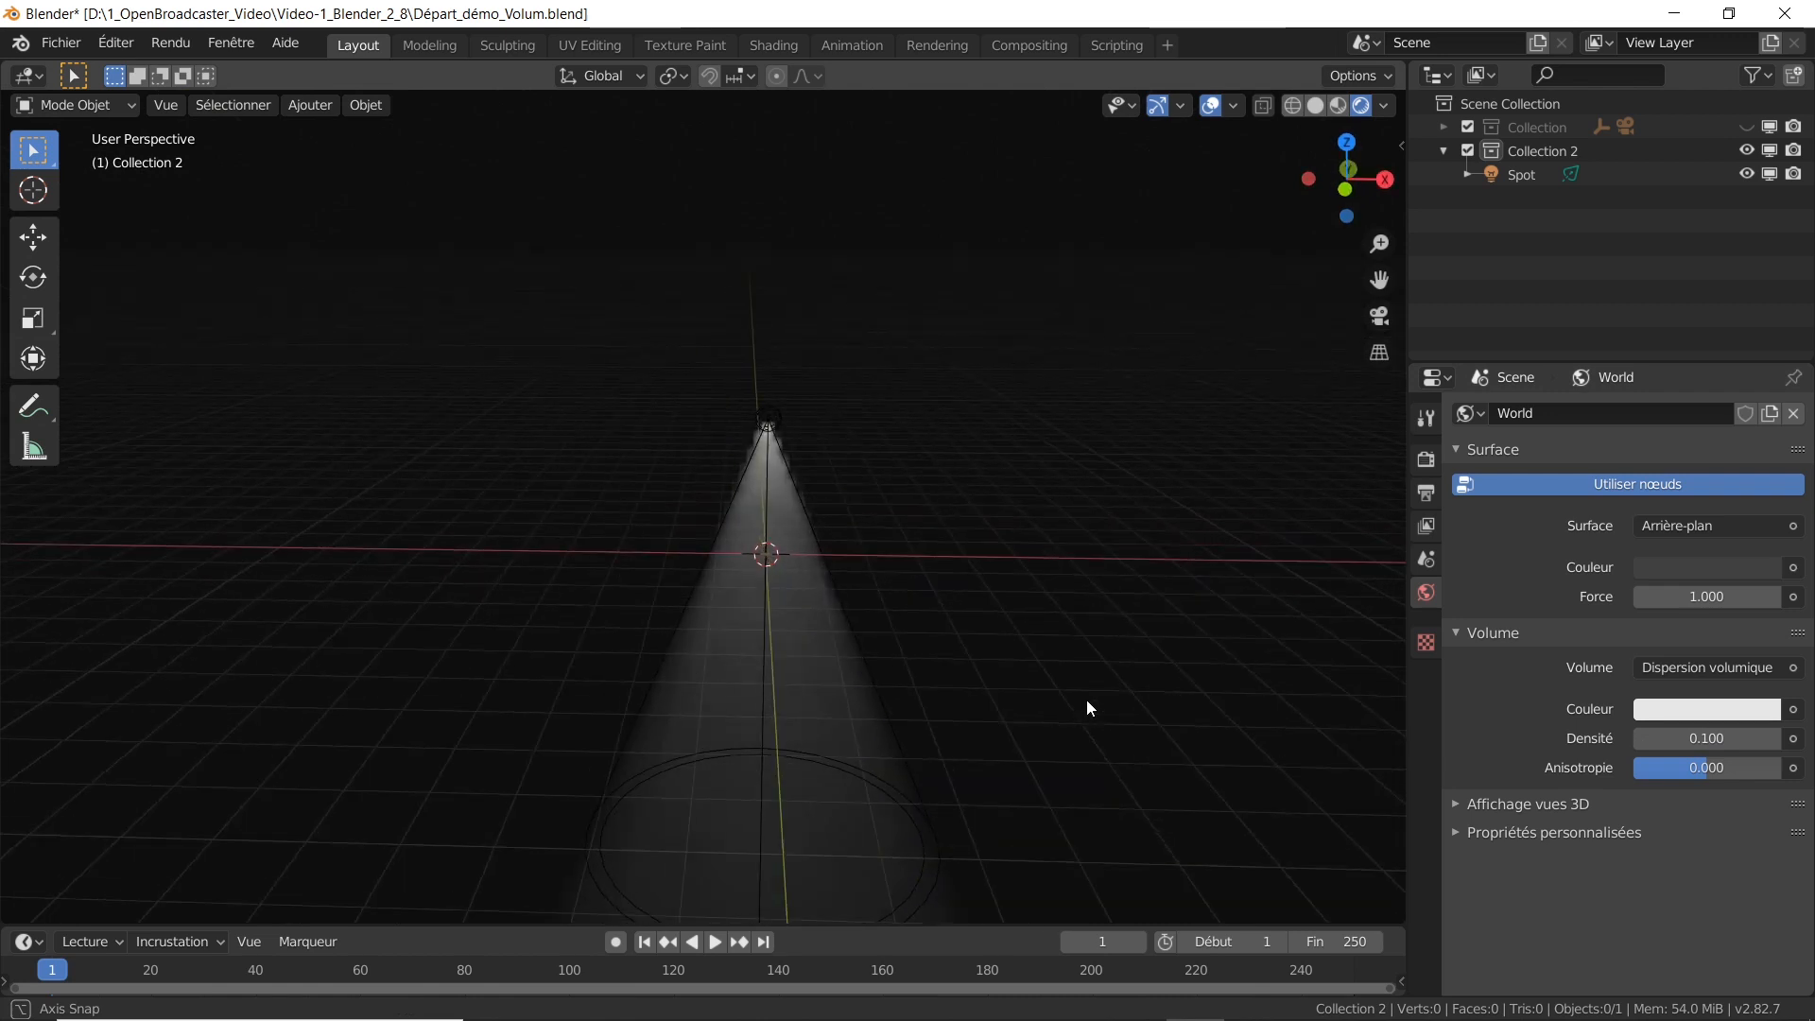
scroll(940, 653, "up", 4)
middle_click_drag(936, 643, 1178, 661, "shift")
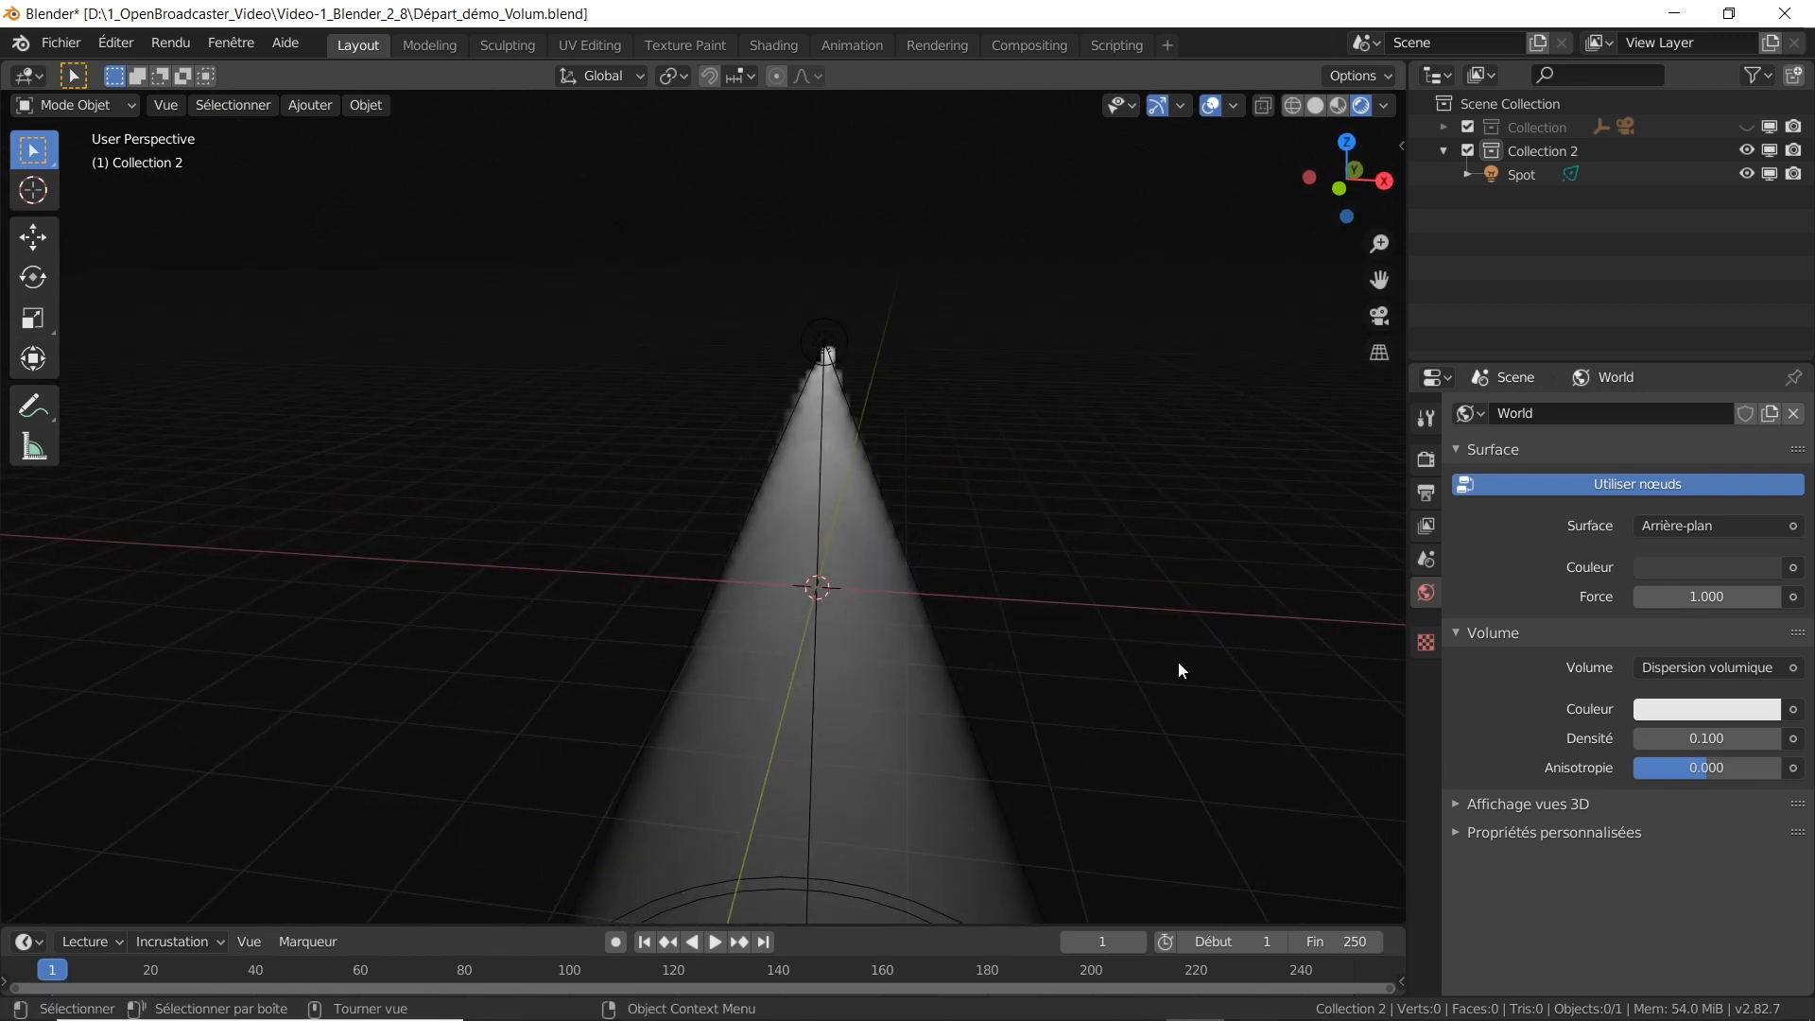
left_click(1496, 176)
key("g")
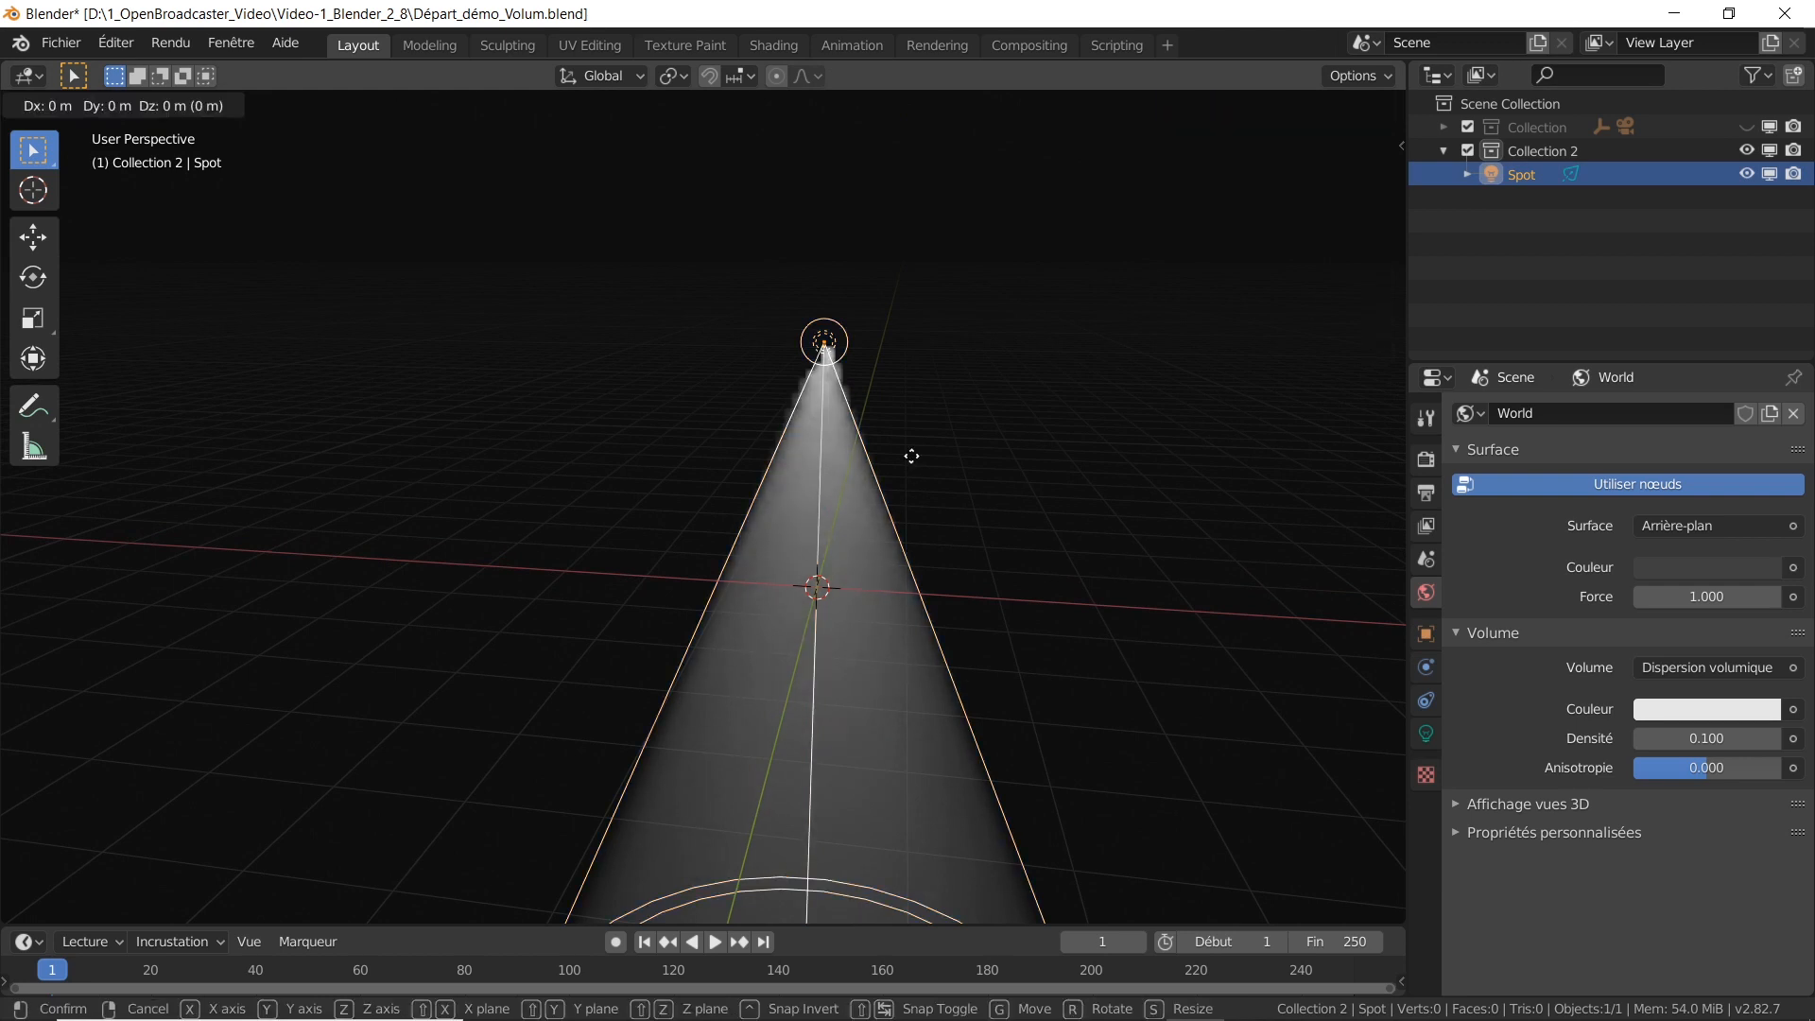
left_click(886, 238)
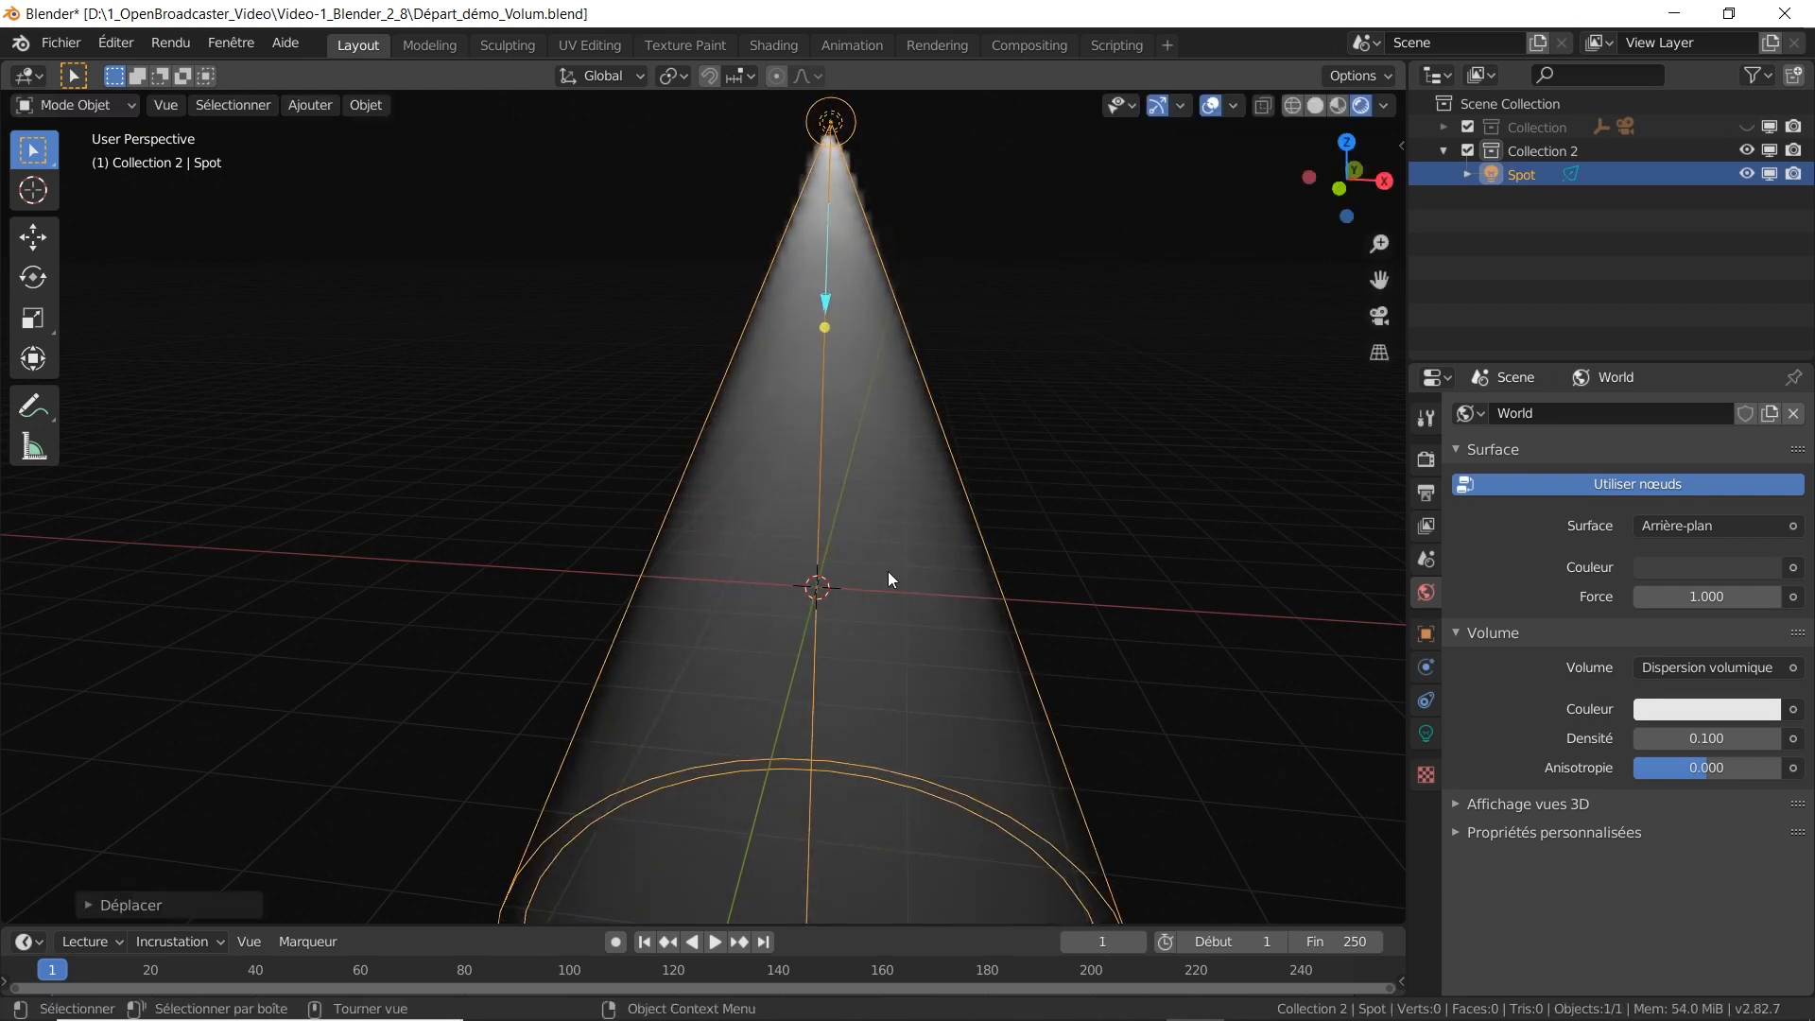
Step: Examine the edges and graininess of the volumetric light cone from several angles and distances
middle_click_drag(888, 571, 1081, 613)
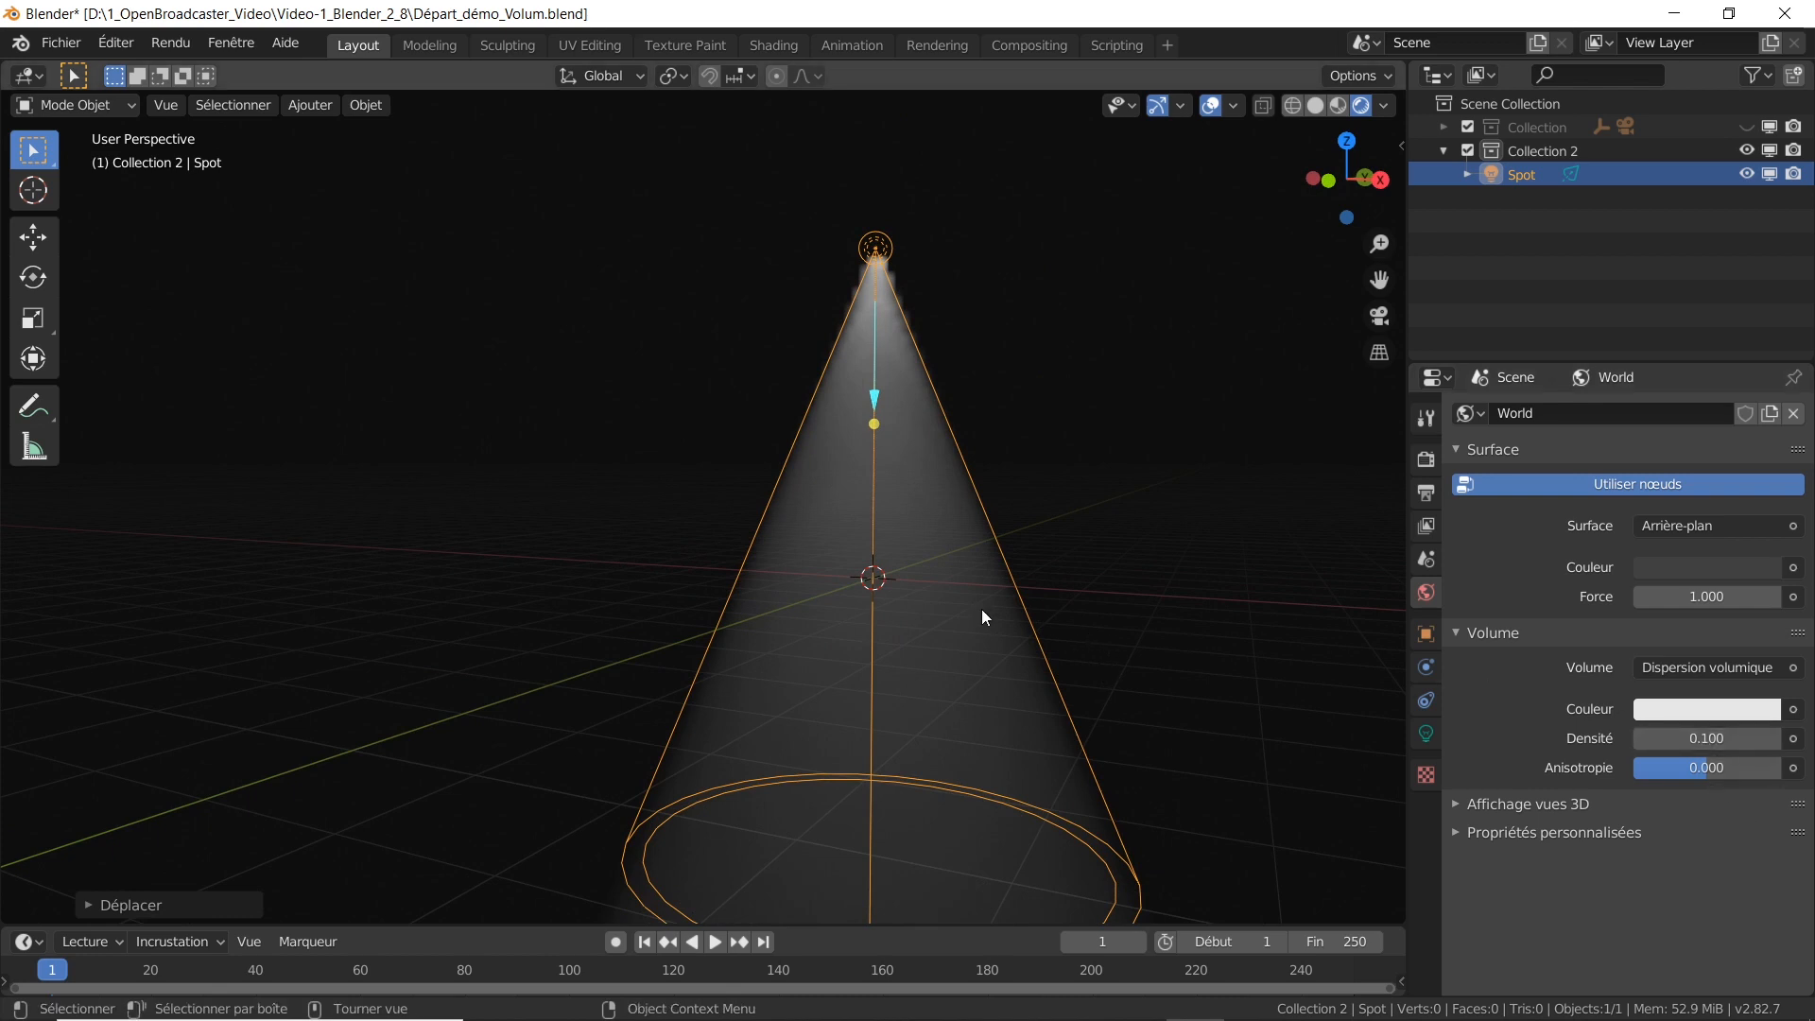
scroll(982, 618, "up", 4)
scroll(982, 619, "down", 4)
scroll(982, 619, "up", 4)
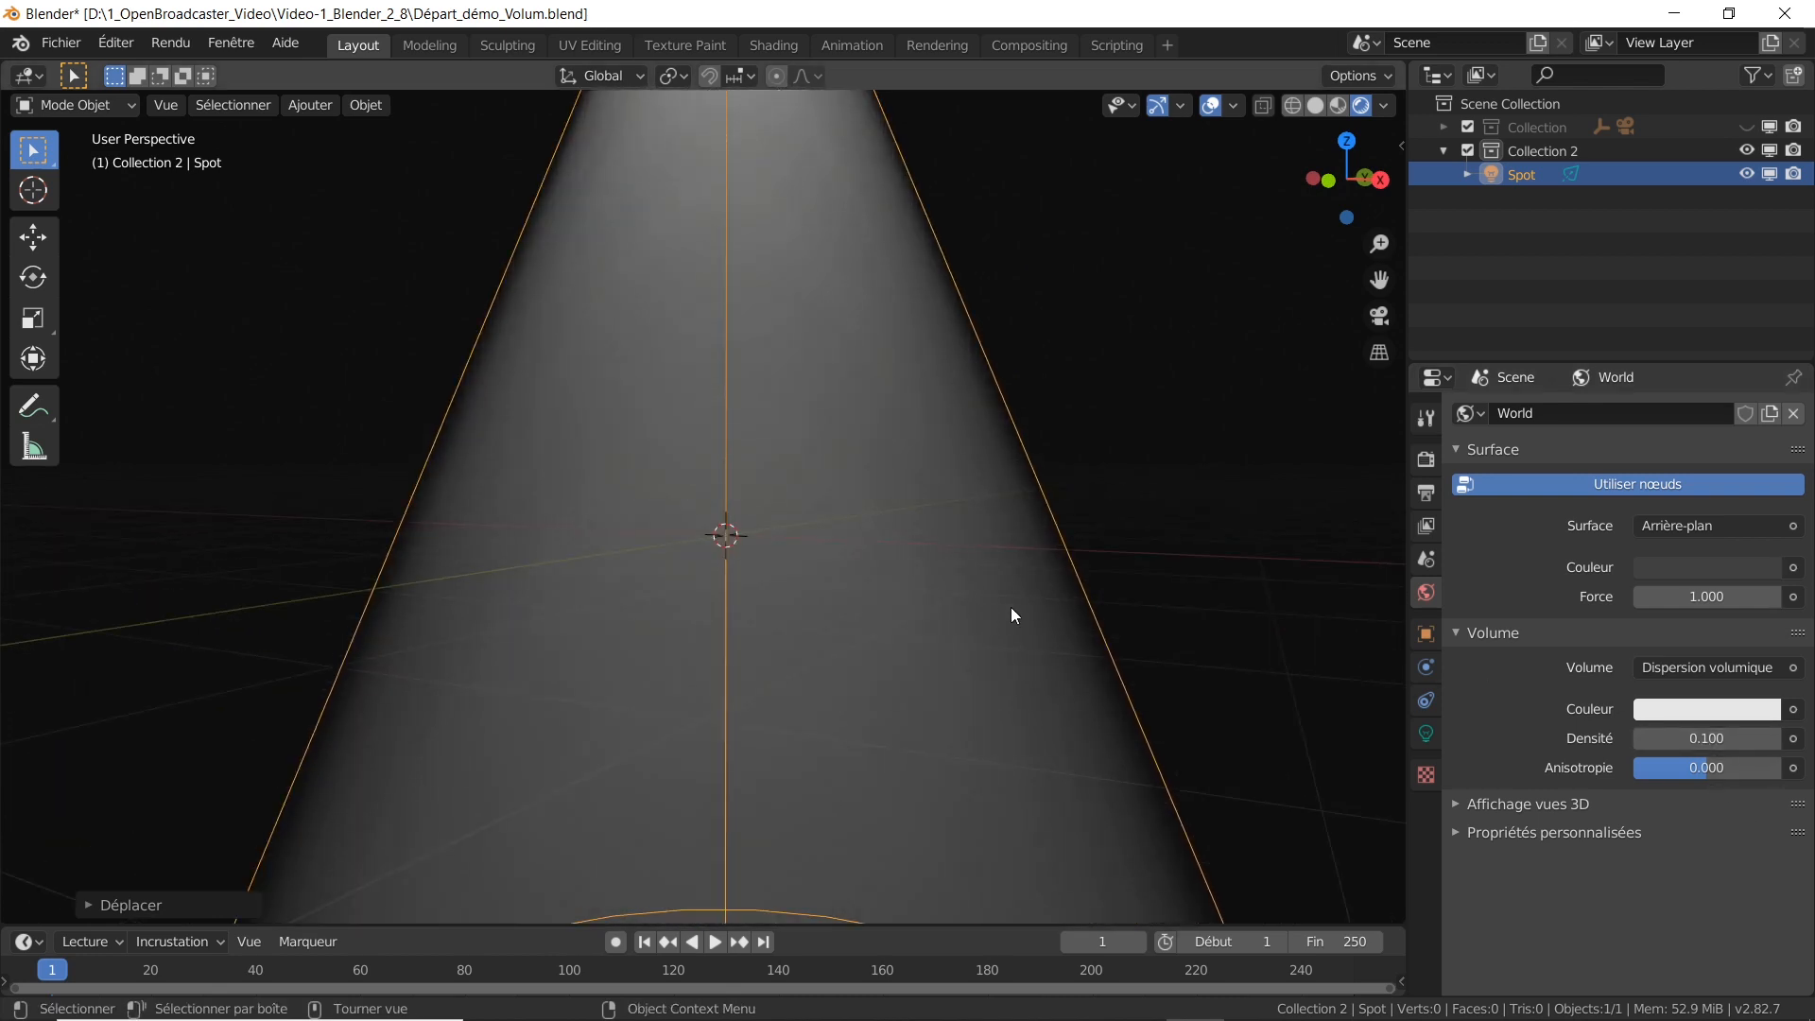
mouse_move(1011, 615)
middle_mouse_down()
mouse_move(989, 612)
mouse_move(993, 632)
mouse_move(1086, 620)
mouse_move(1111, 666)
mouse_move(972, 646)
mouse_move(1031, 639)
middle_mouse_up()
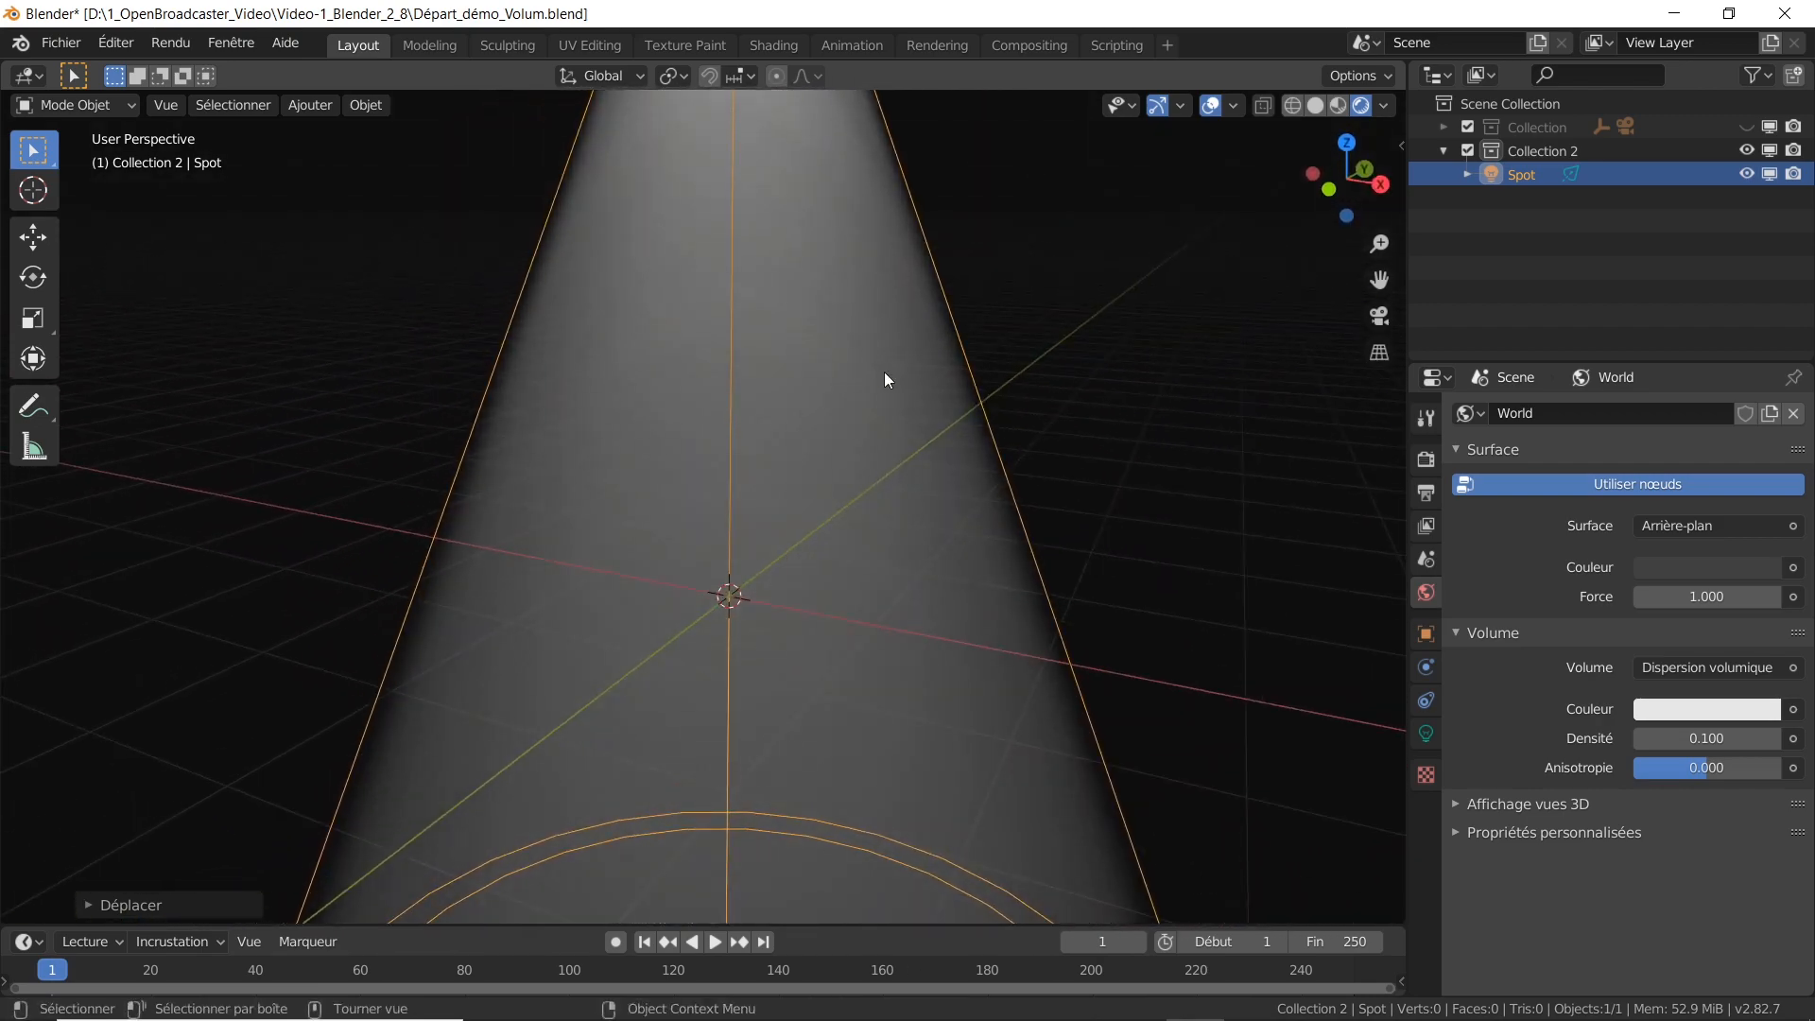
middle_click_drag(868, 627, 915, 637)
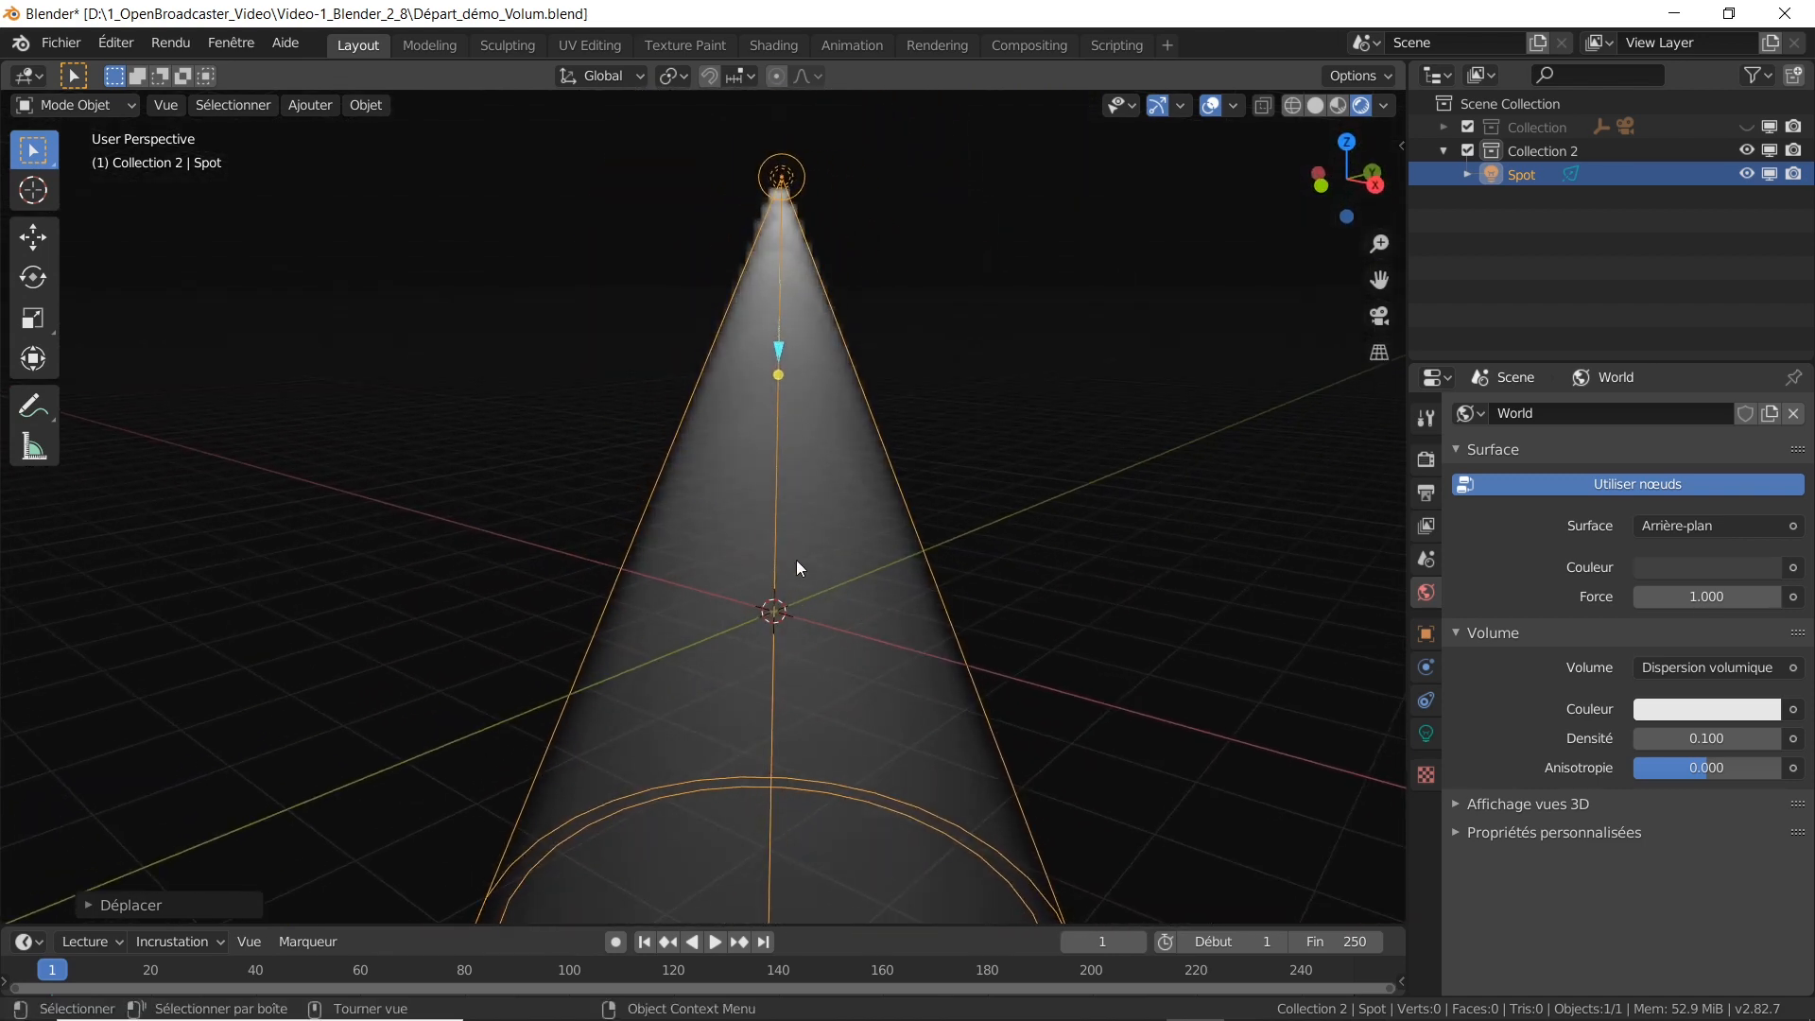
scroll(796, 559, "up", 2)
scroll(796, 560, "down", 2)
scroll(807, 581, "up", 2)
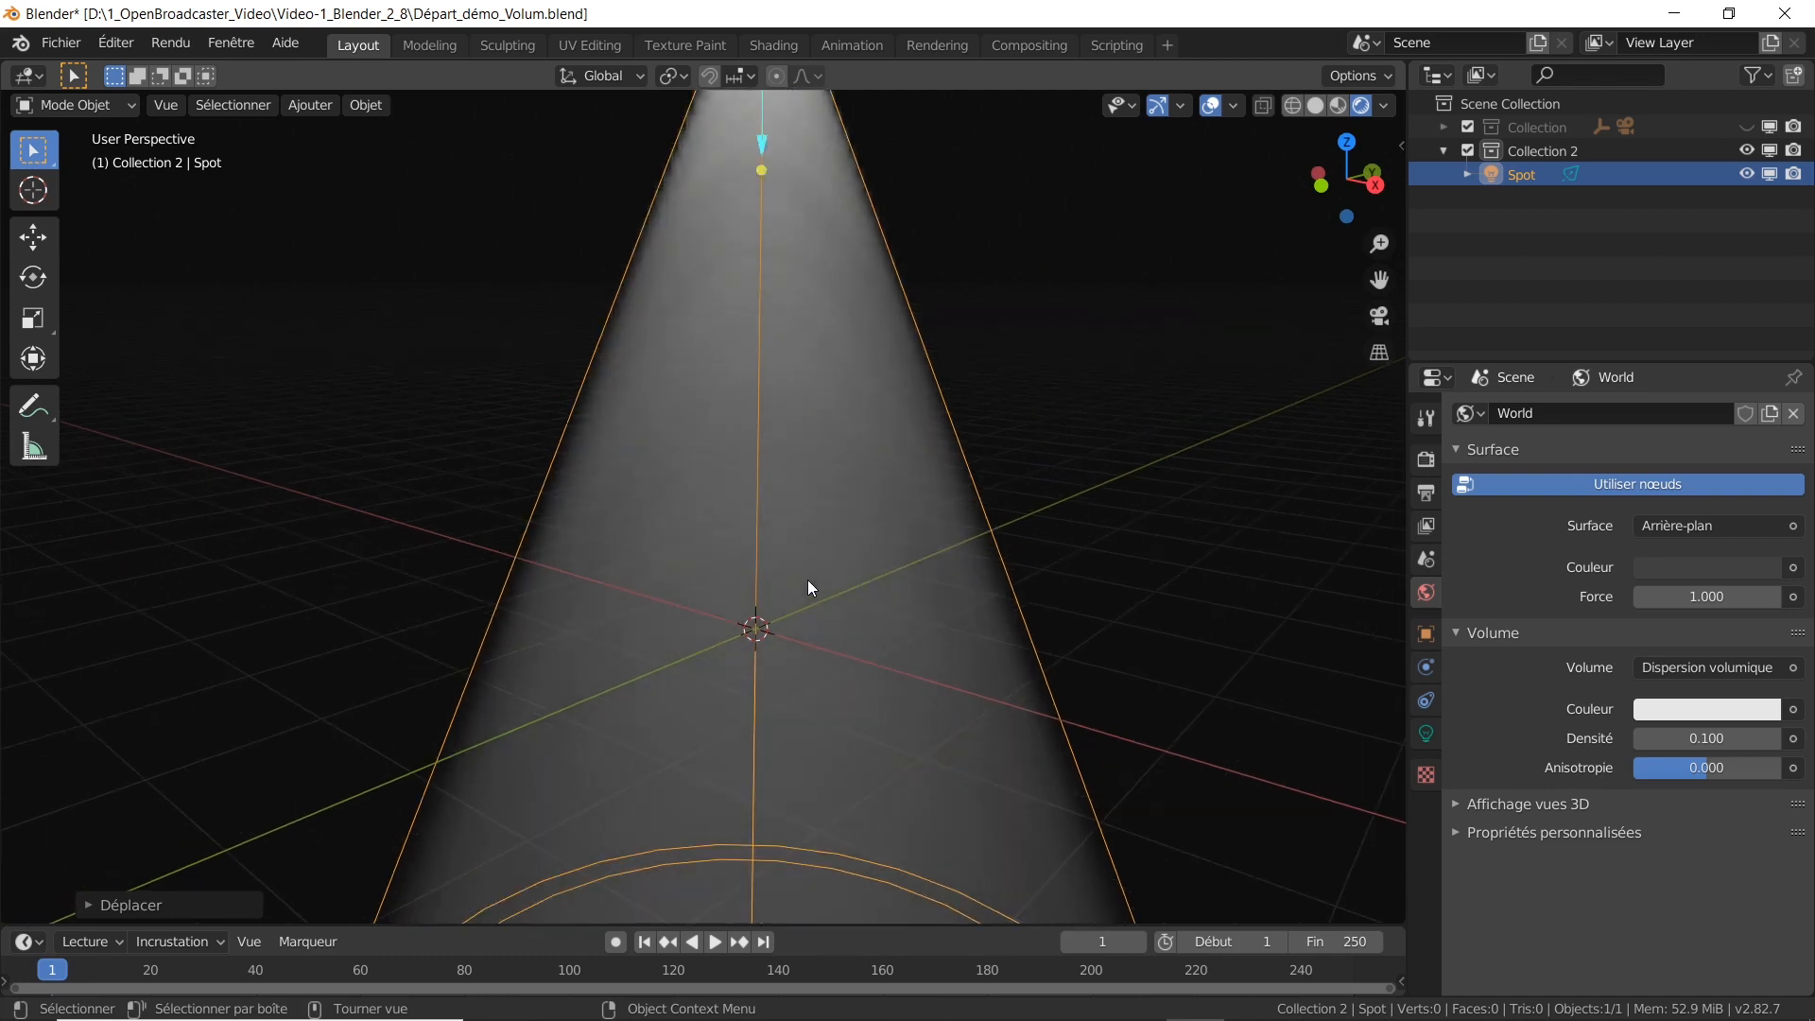
middle_click_drag(808, 582, 865, 617)
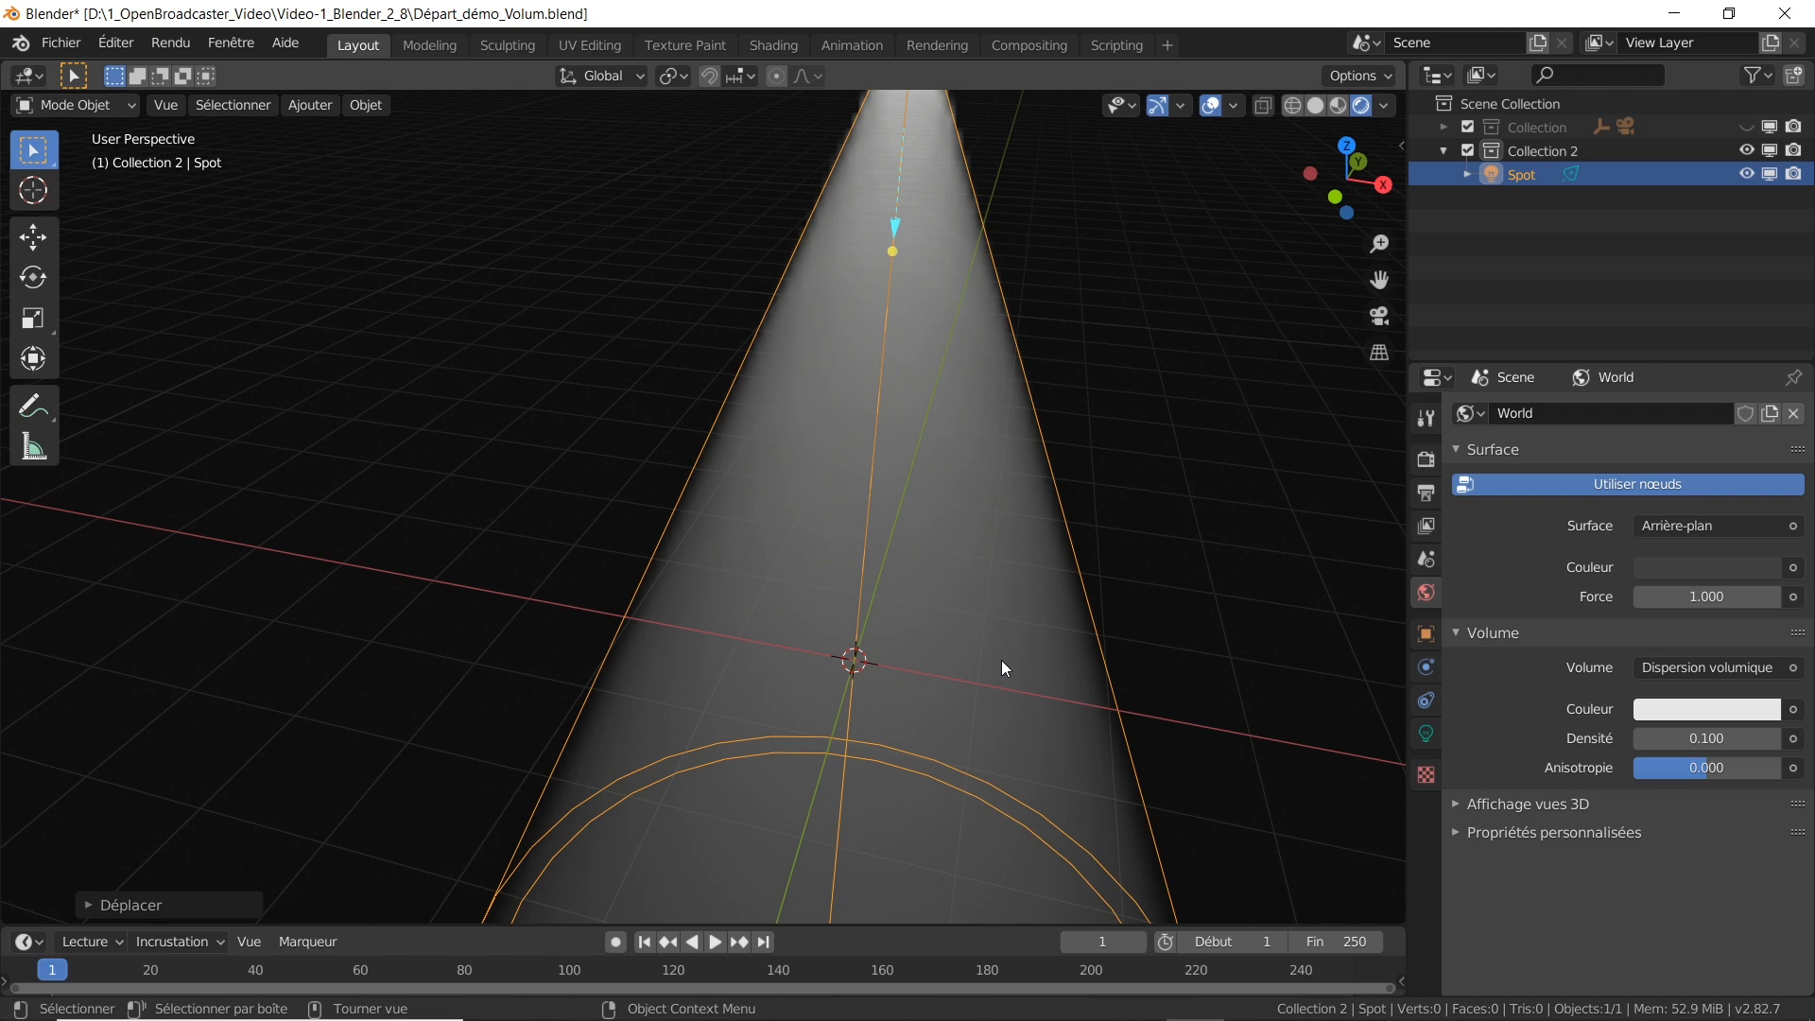
middle_click_drag(972, 598, 895, 455)
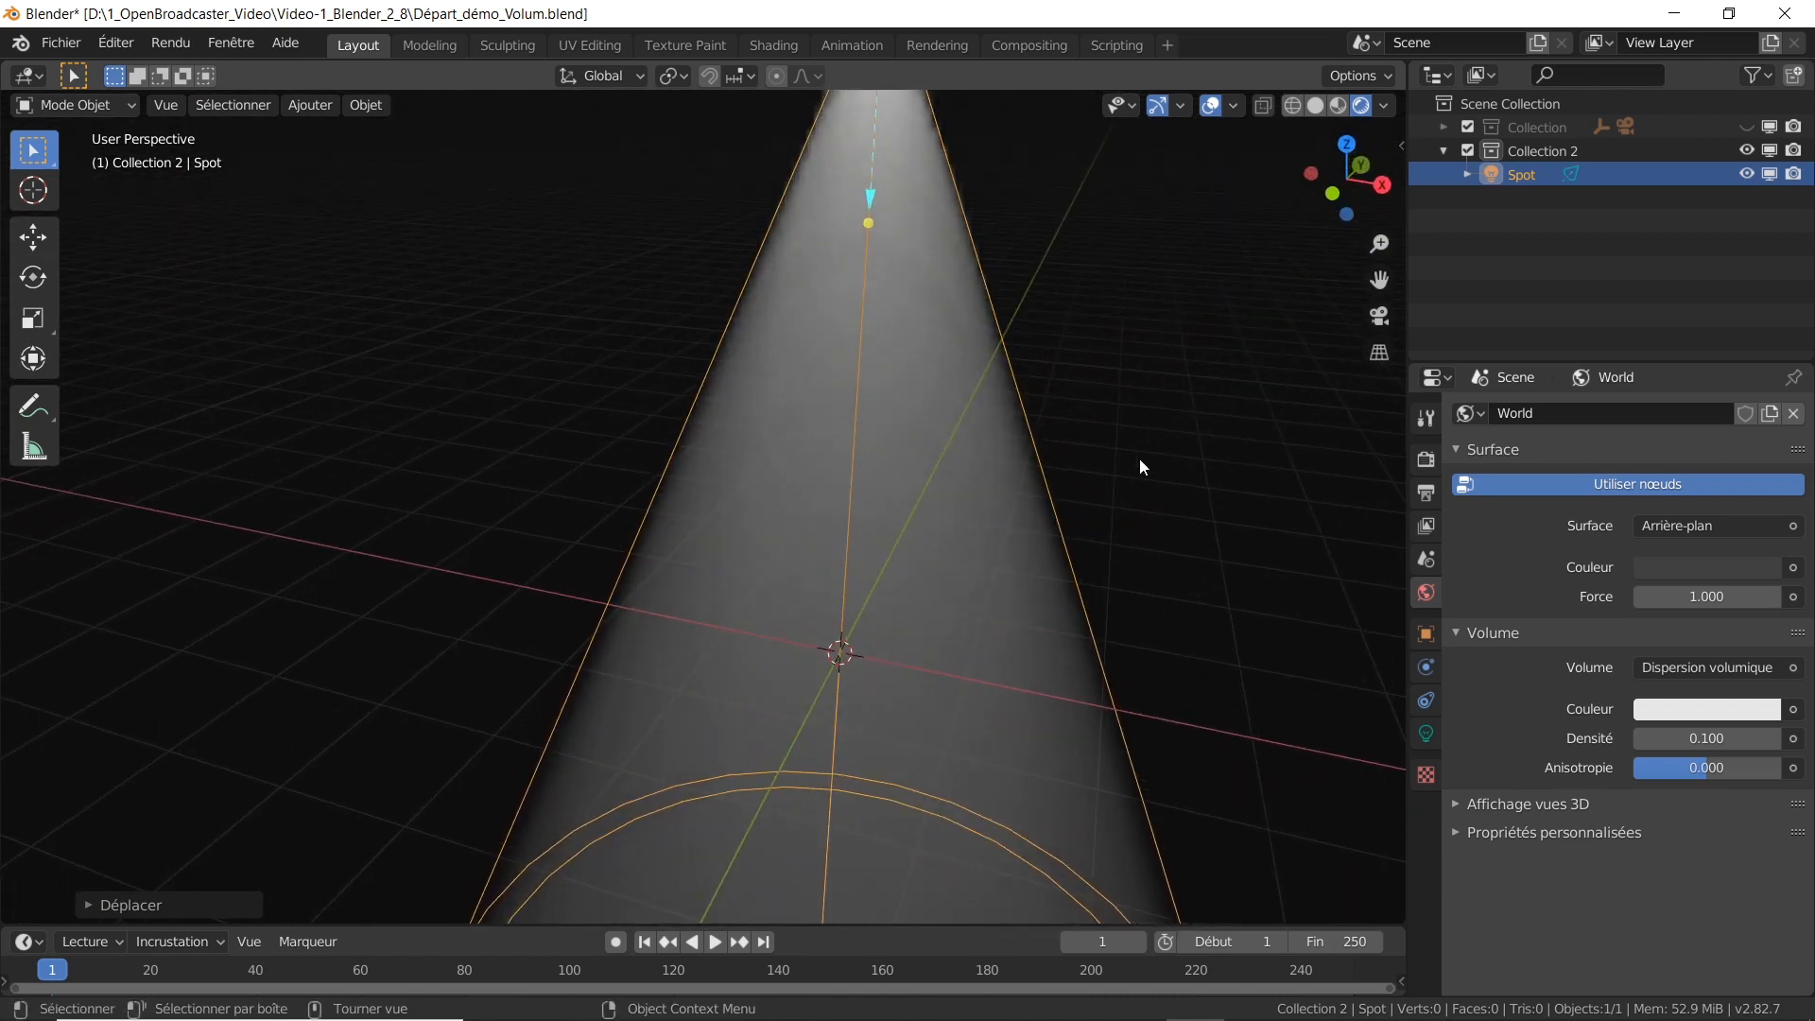
scroll(1080, 544, "down", 3)
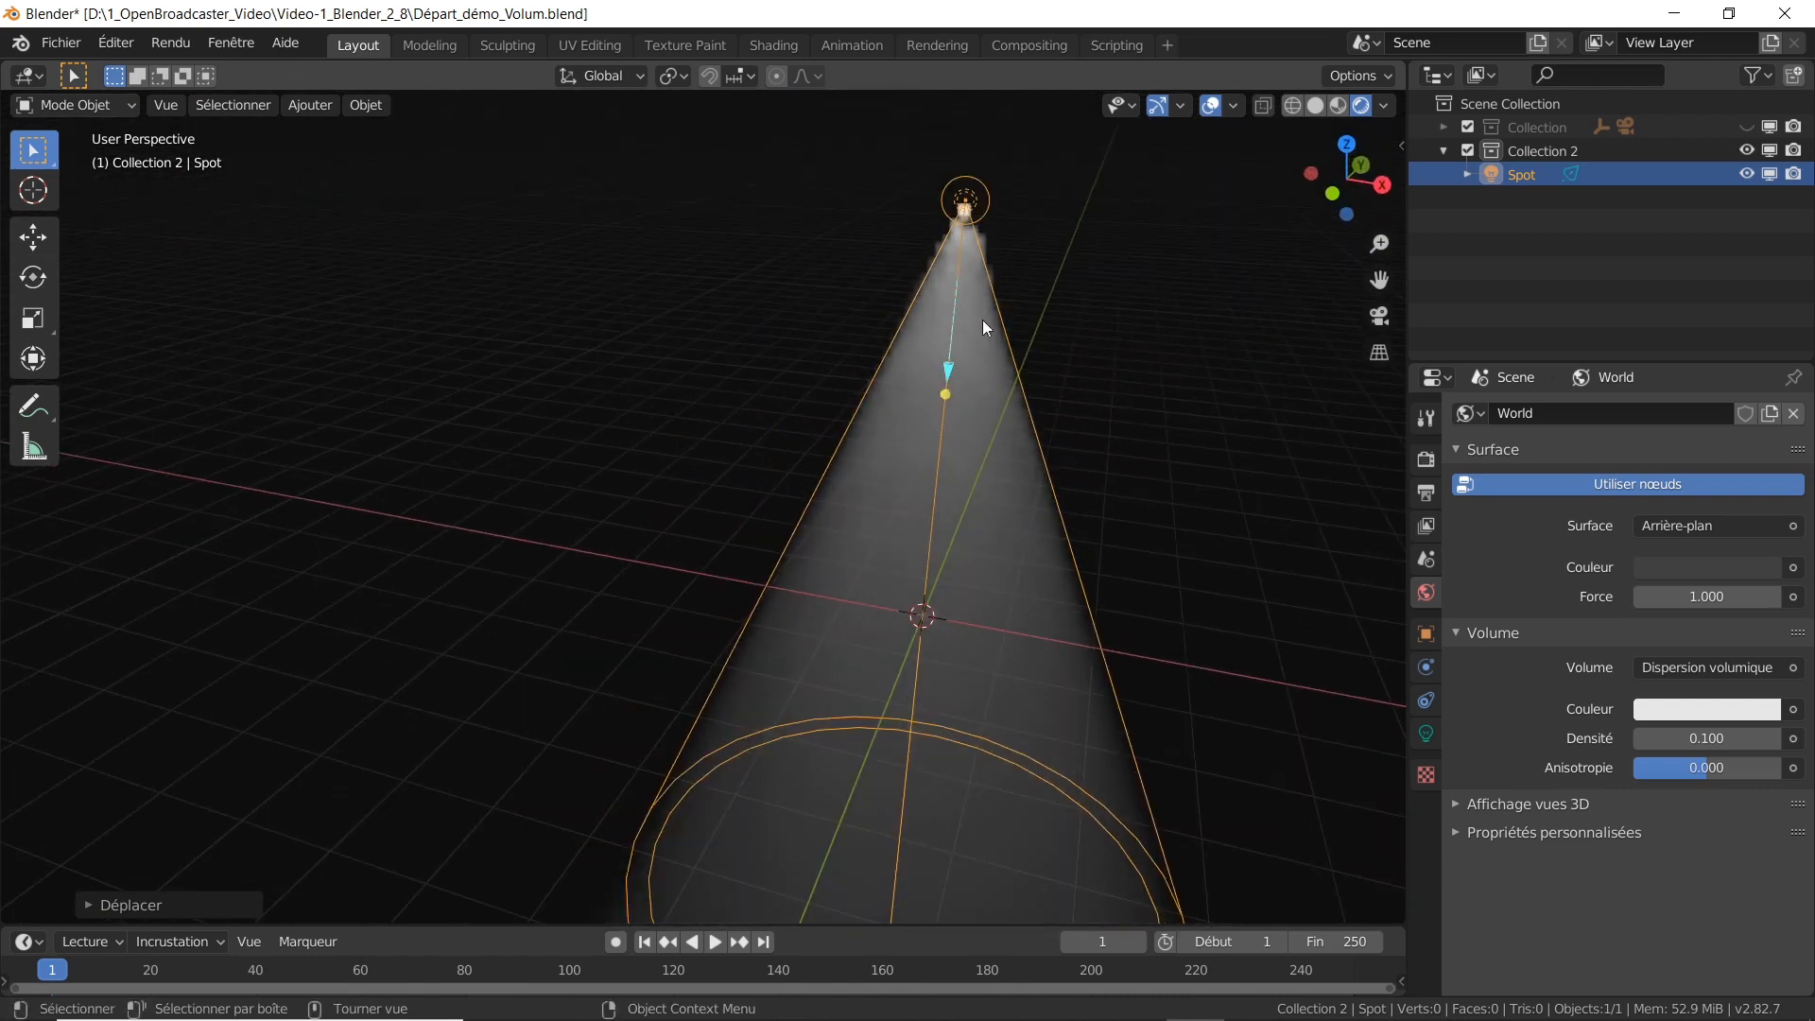
scroll(1194, 565, "up", 5)
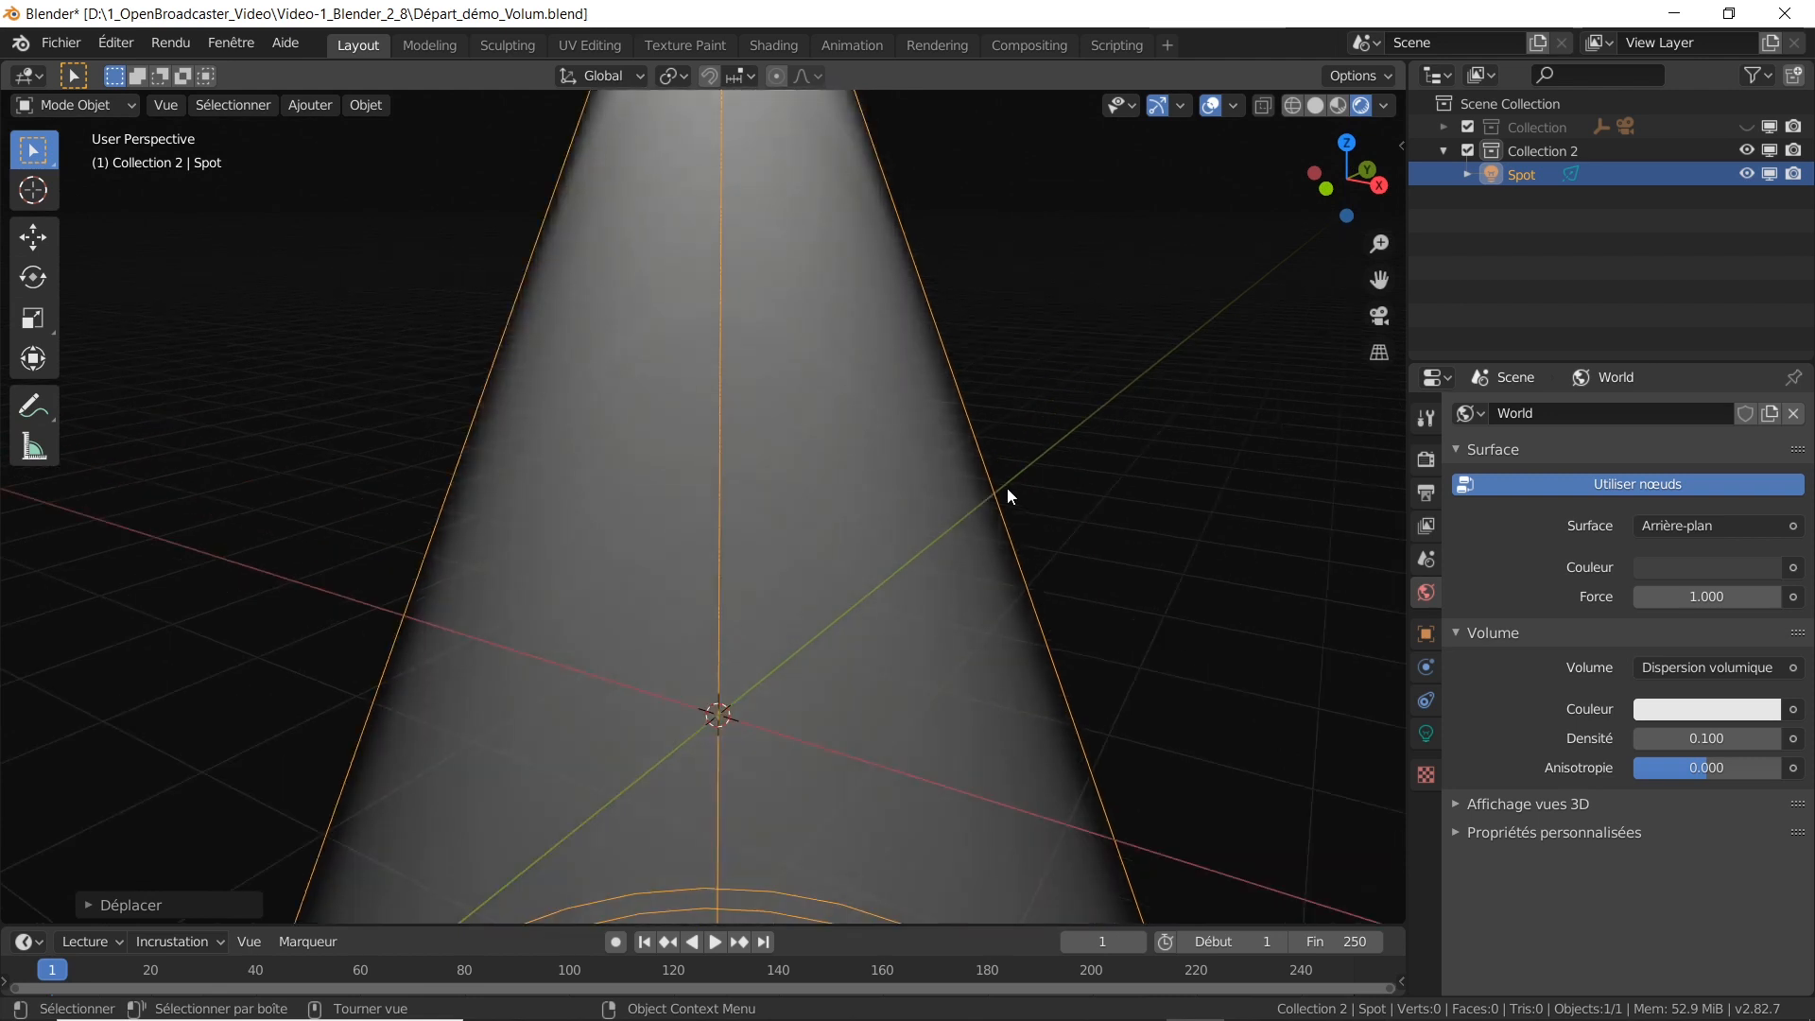
Step: Open the Eevee render settings and examine how the light cone is sampled in the viewport when the view changes
left_click(1426, 493)
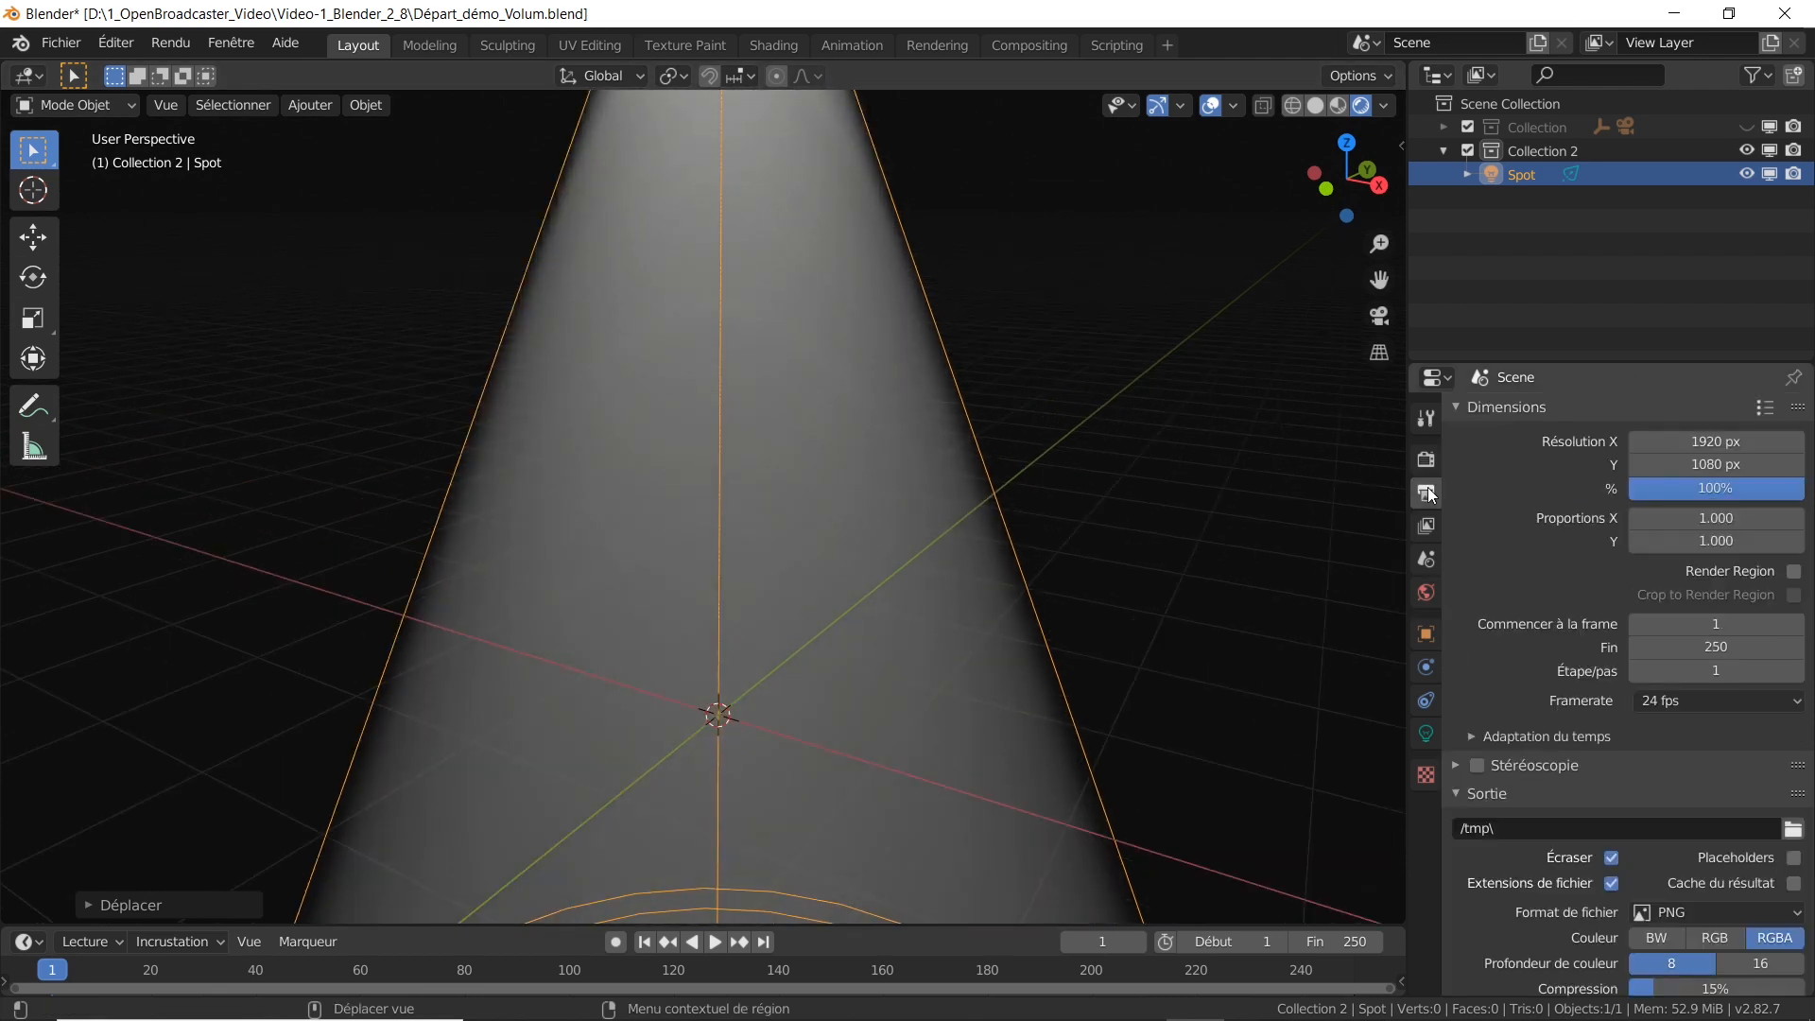
left_click(1426, 459)
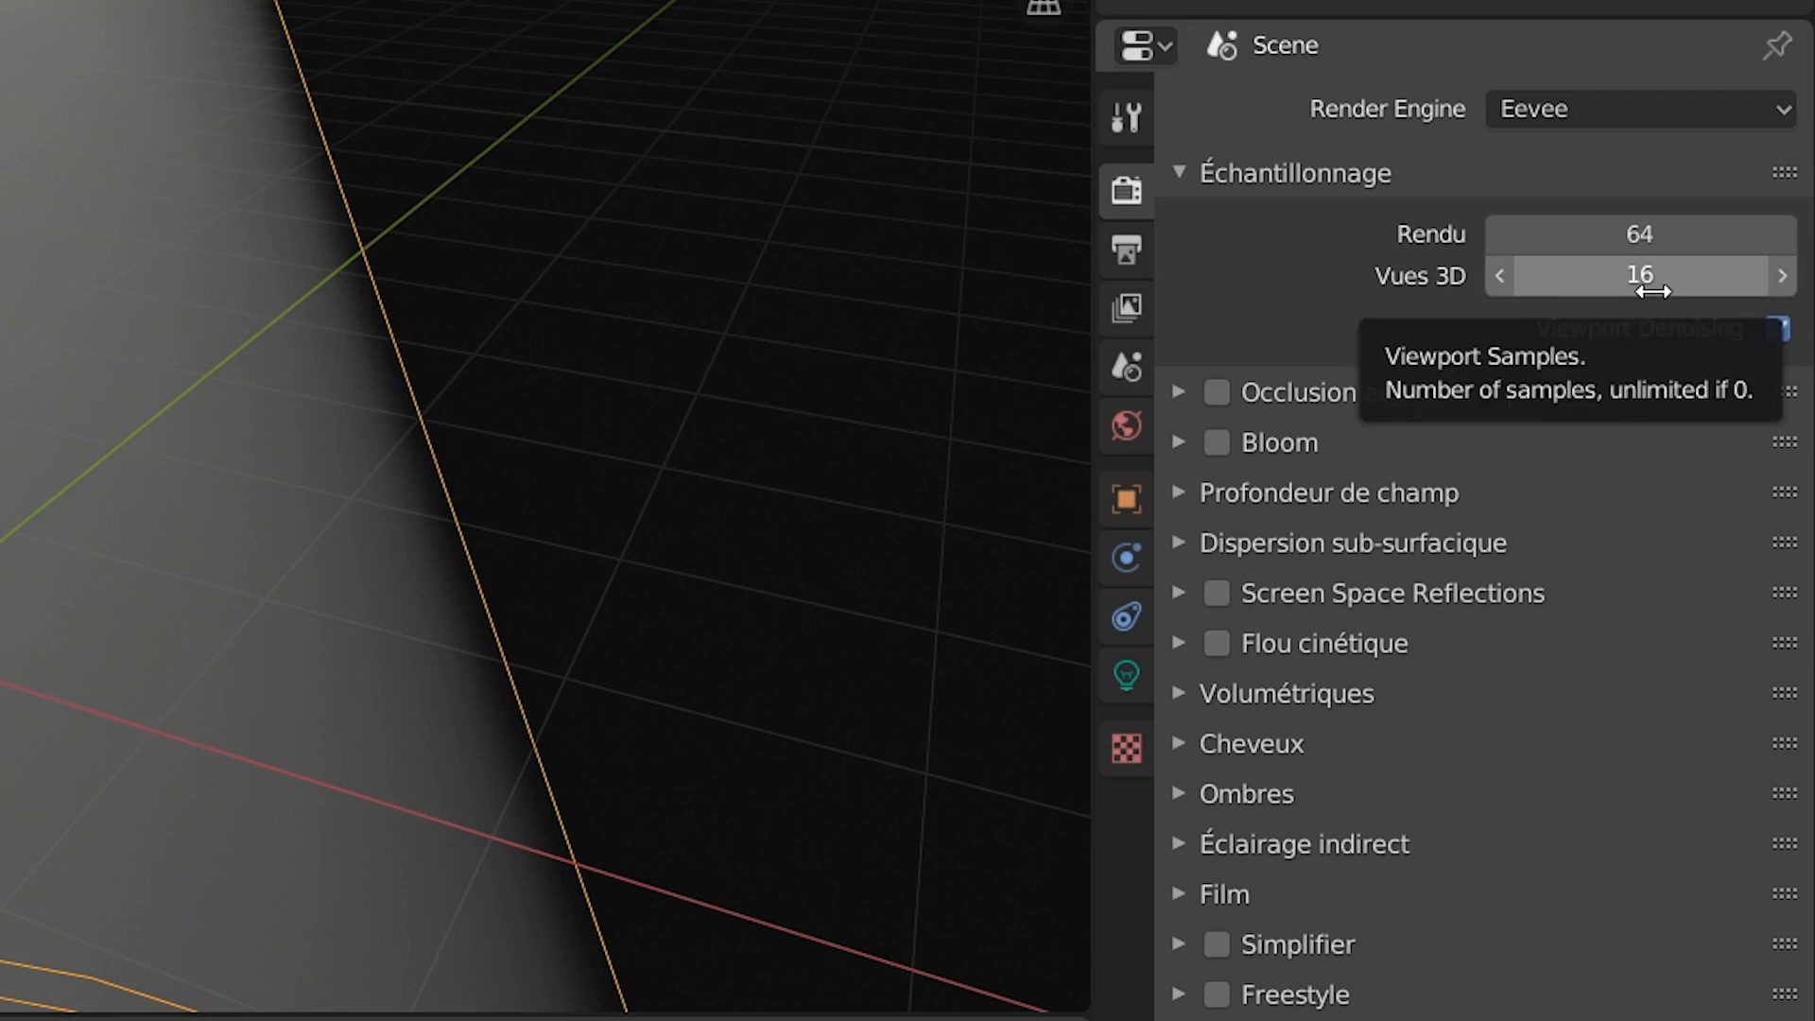
middle_click_drag(607, 304, 548, 302)
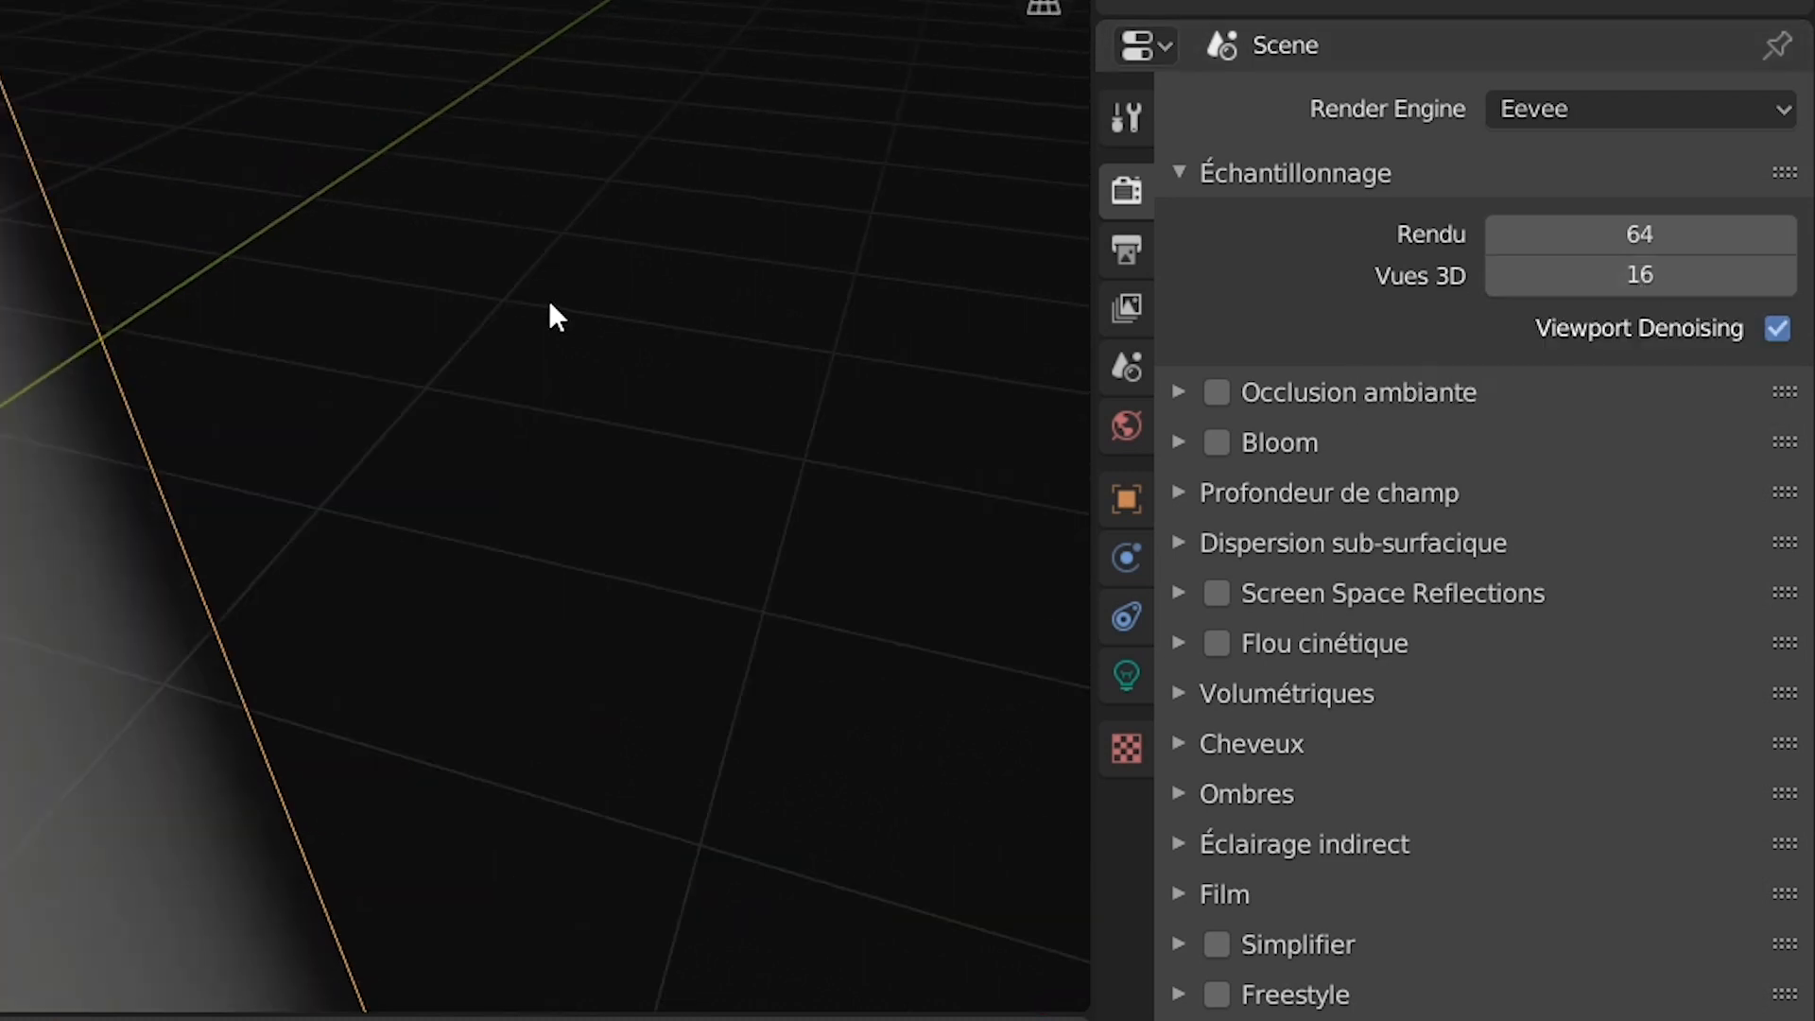
scroll(548, 299, "down", 3)
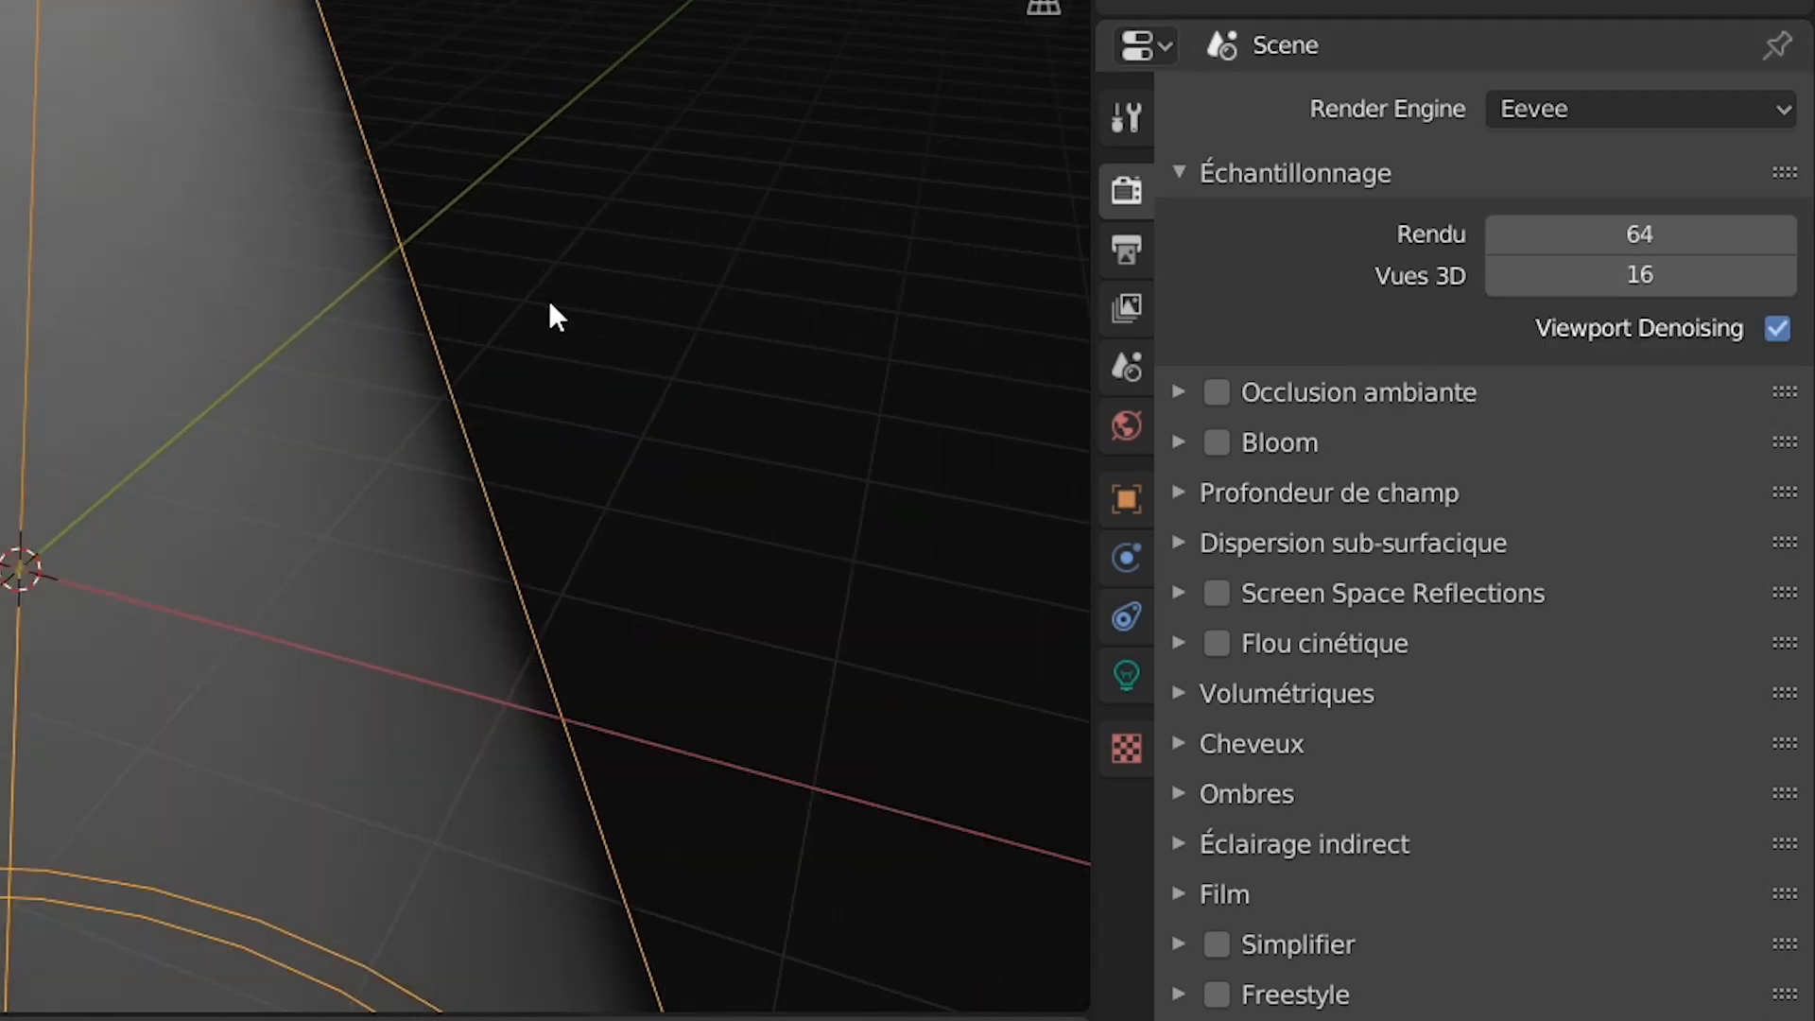
scroll(549, 299, "up", 1)
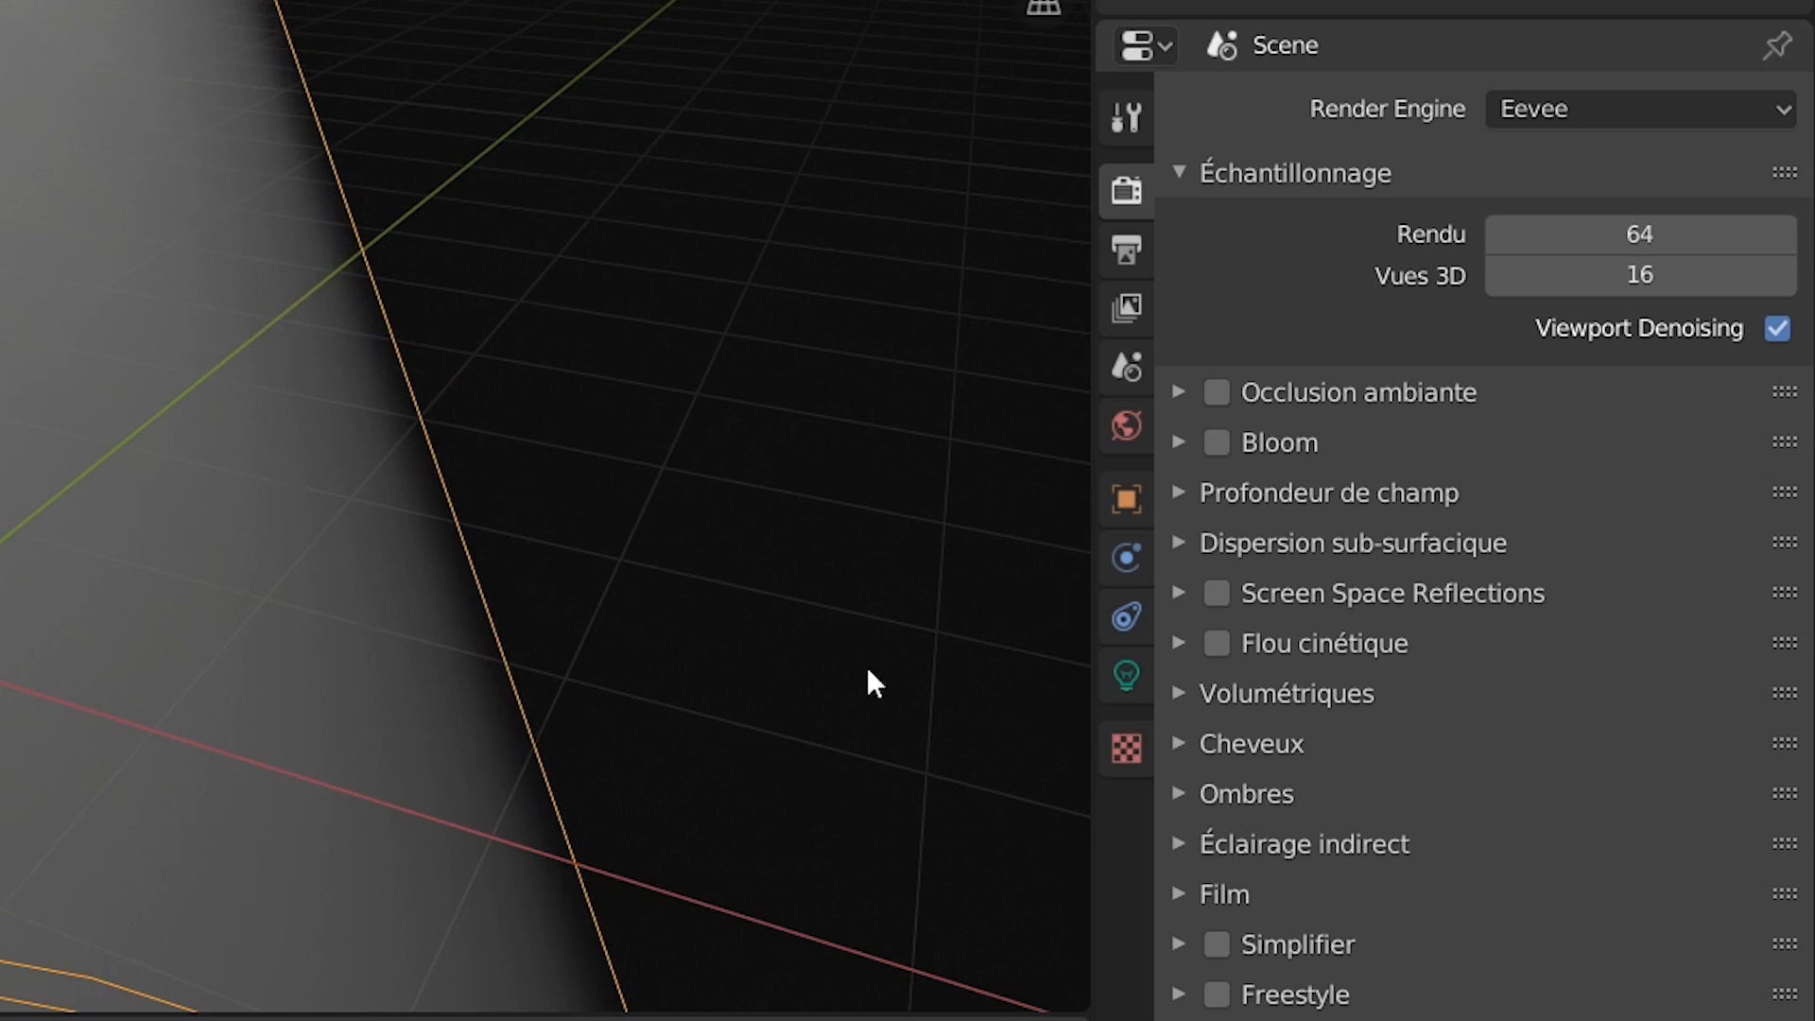
Step: Set the 3D viewport sample count to 256
left_click(1664, 276)
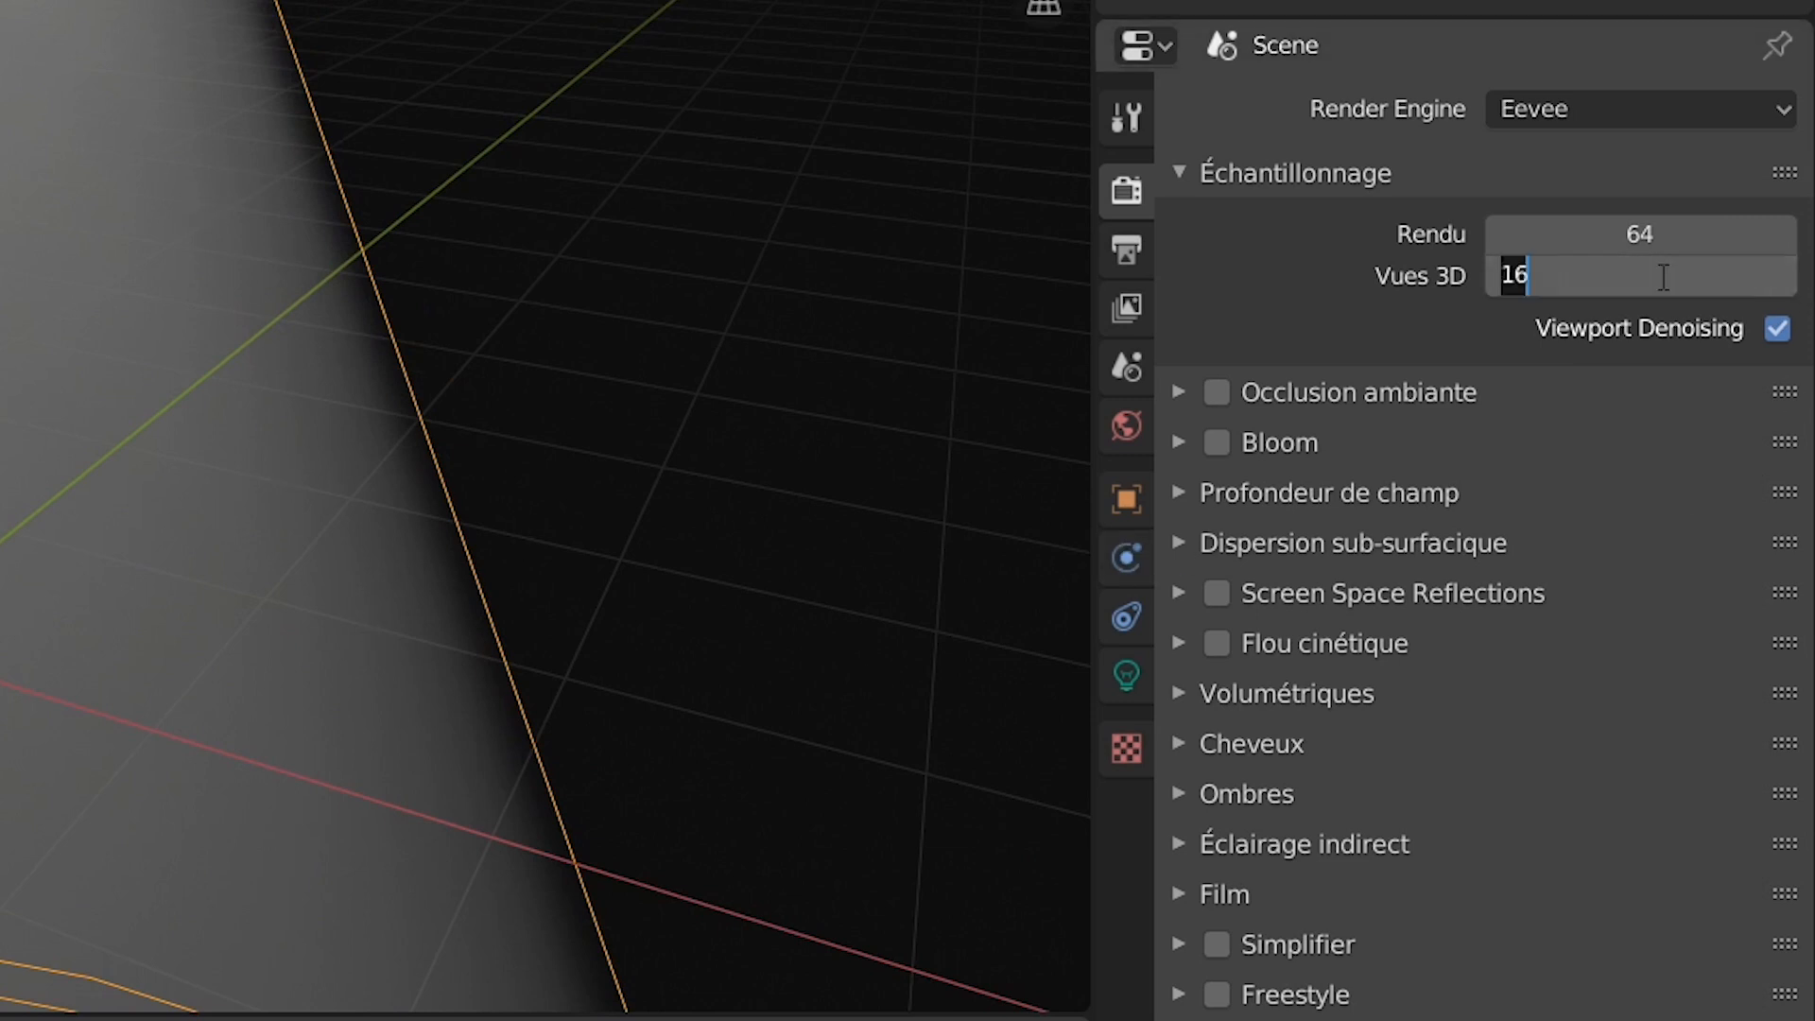
type("256")
key("Return")
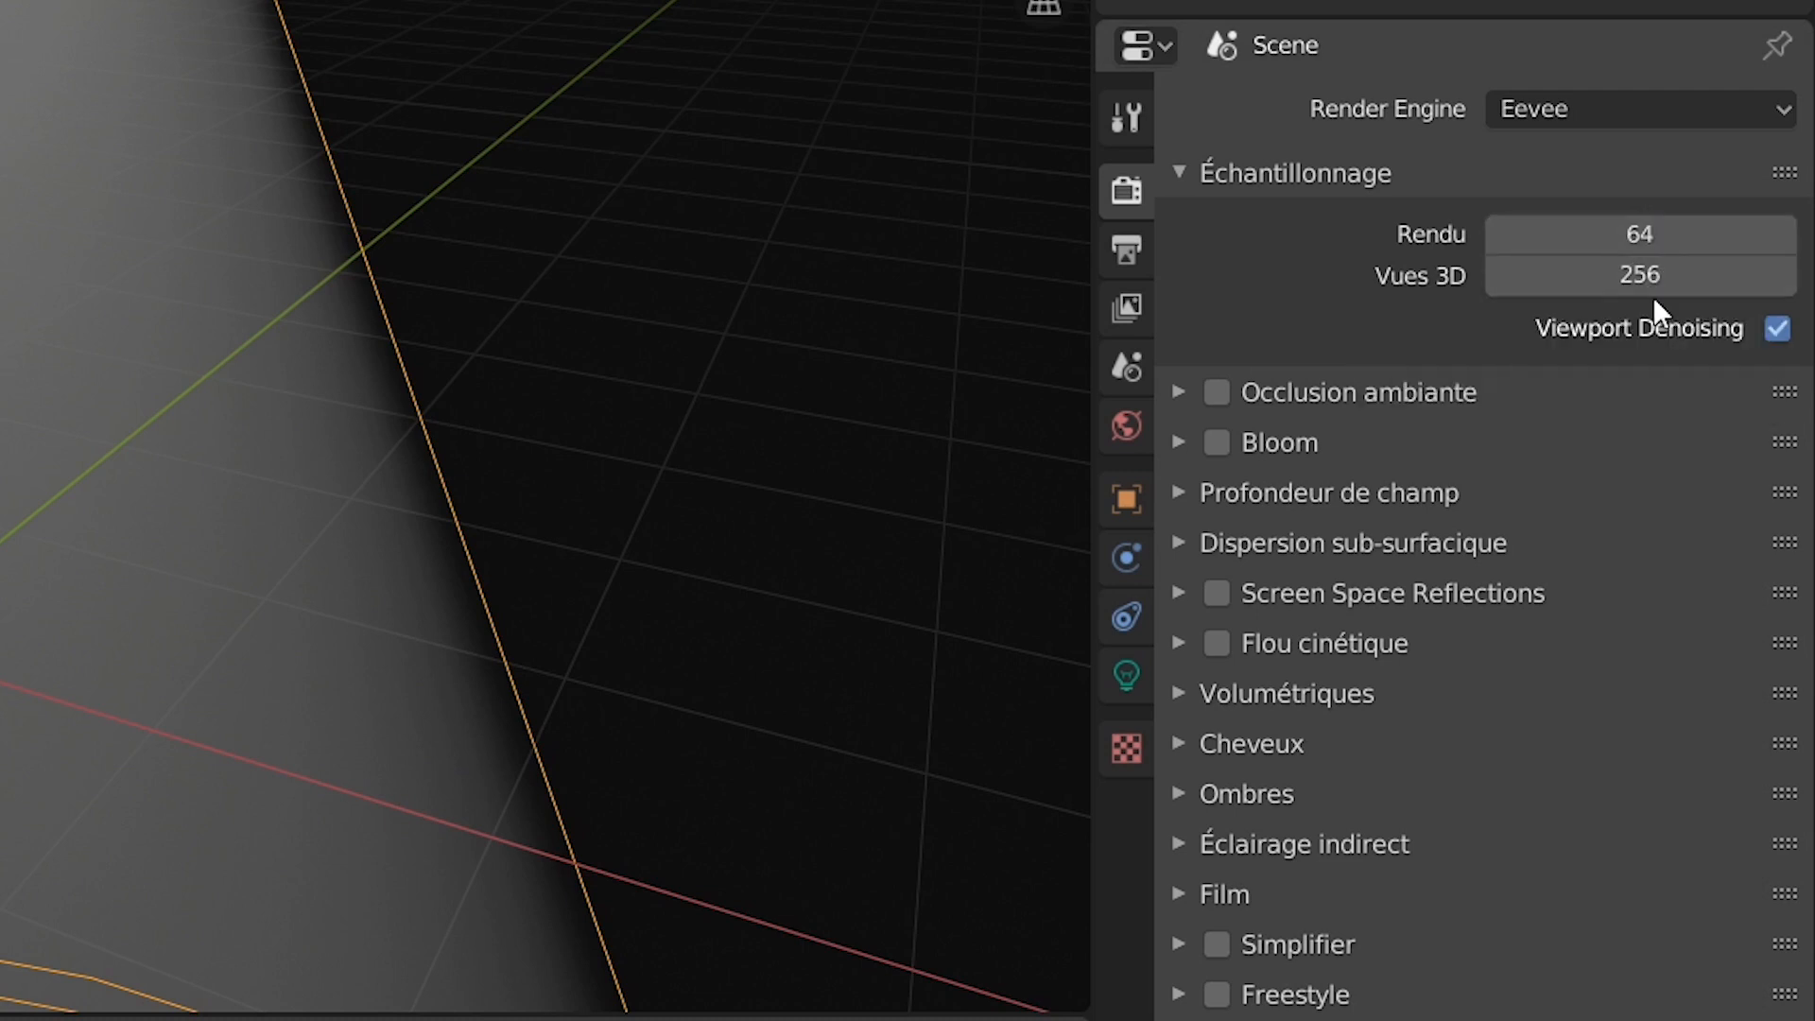
Step: Set the 3D viewport sample count to 64
left_click(1676, 284)
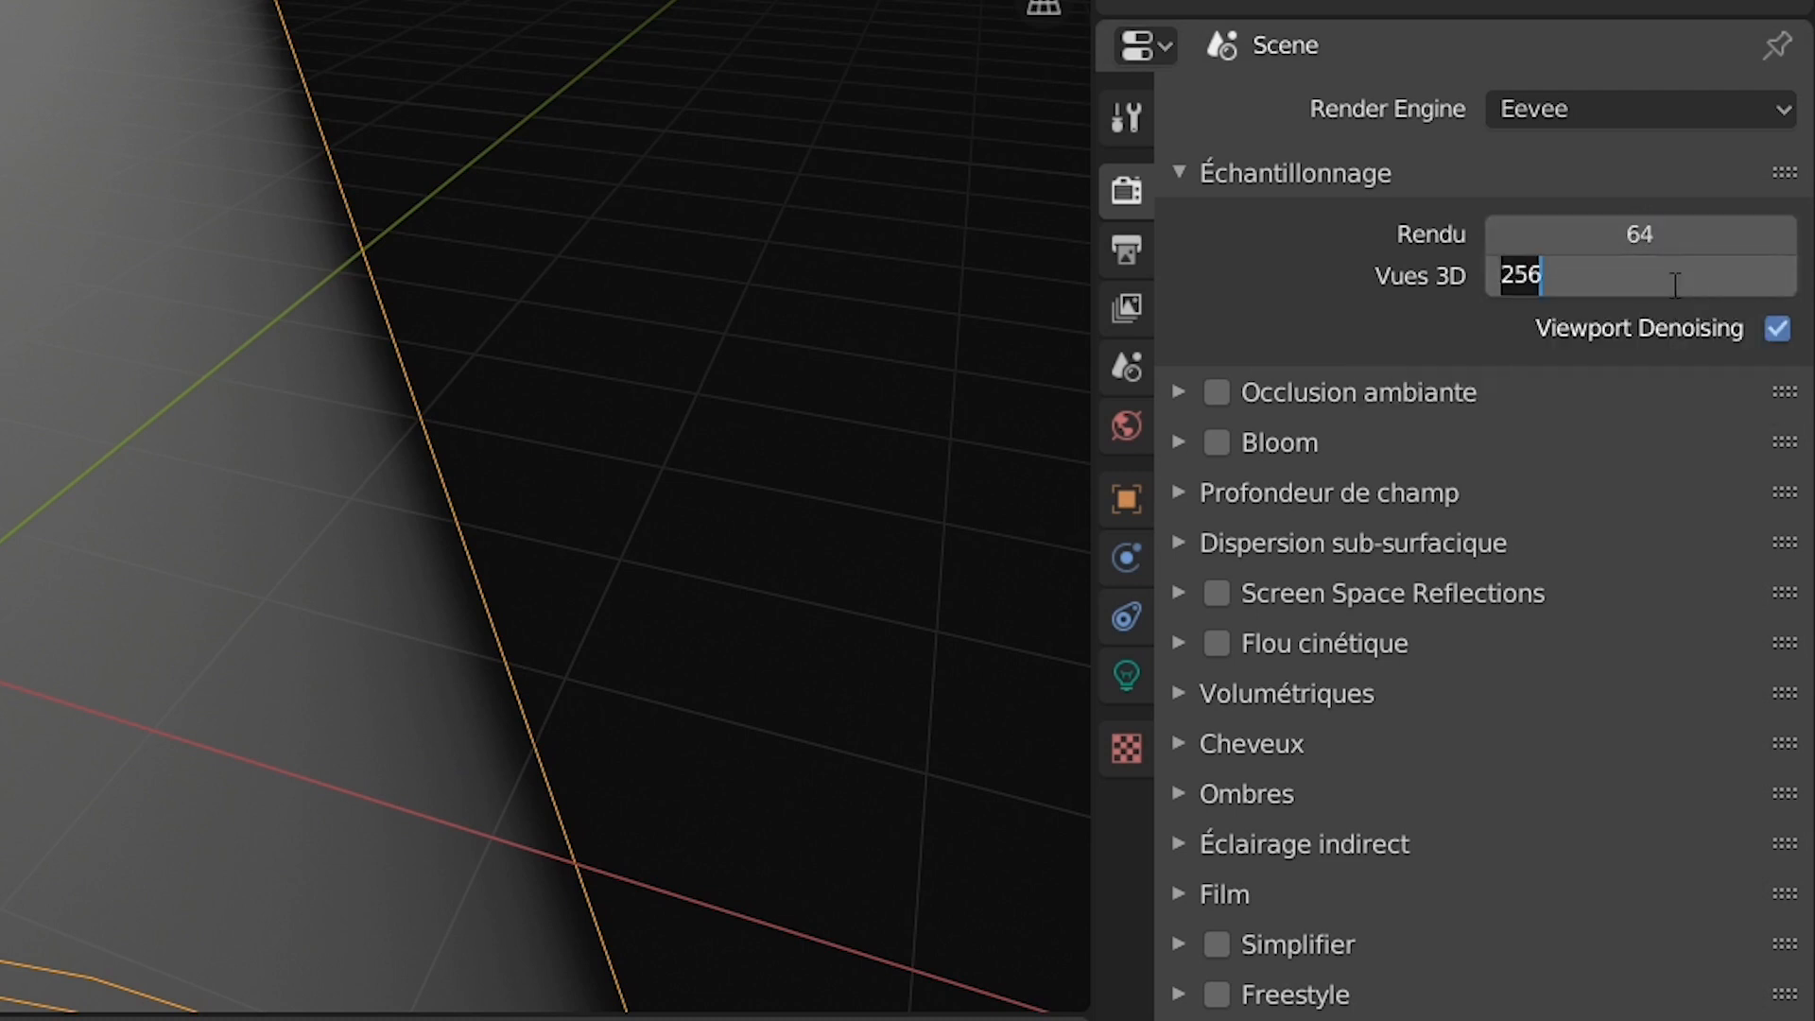
type("64")
key("Return")
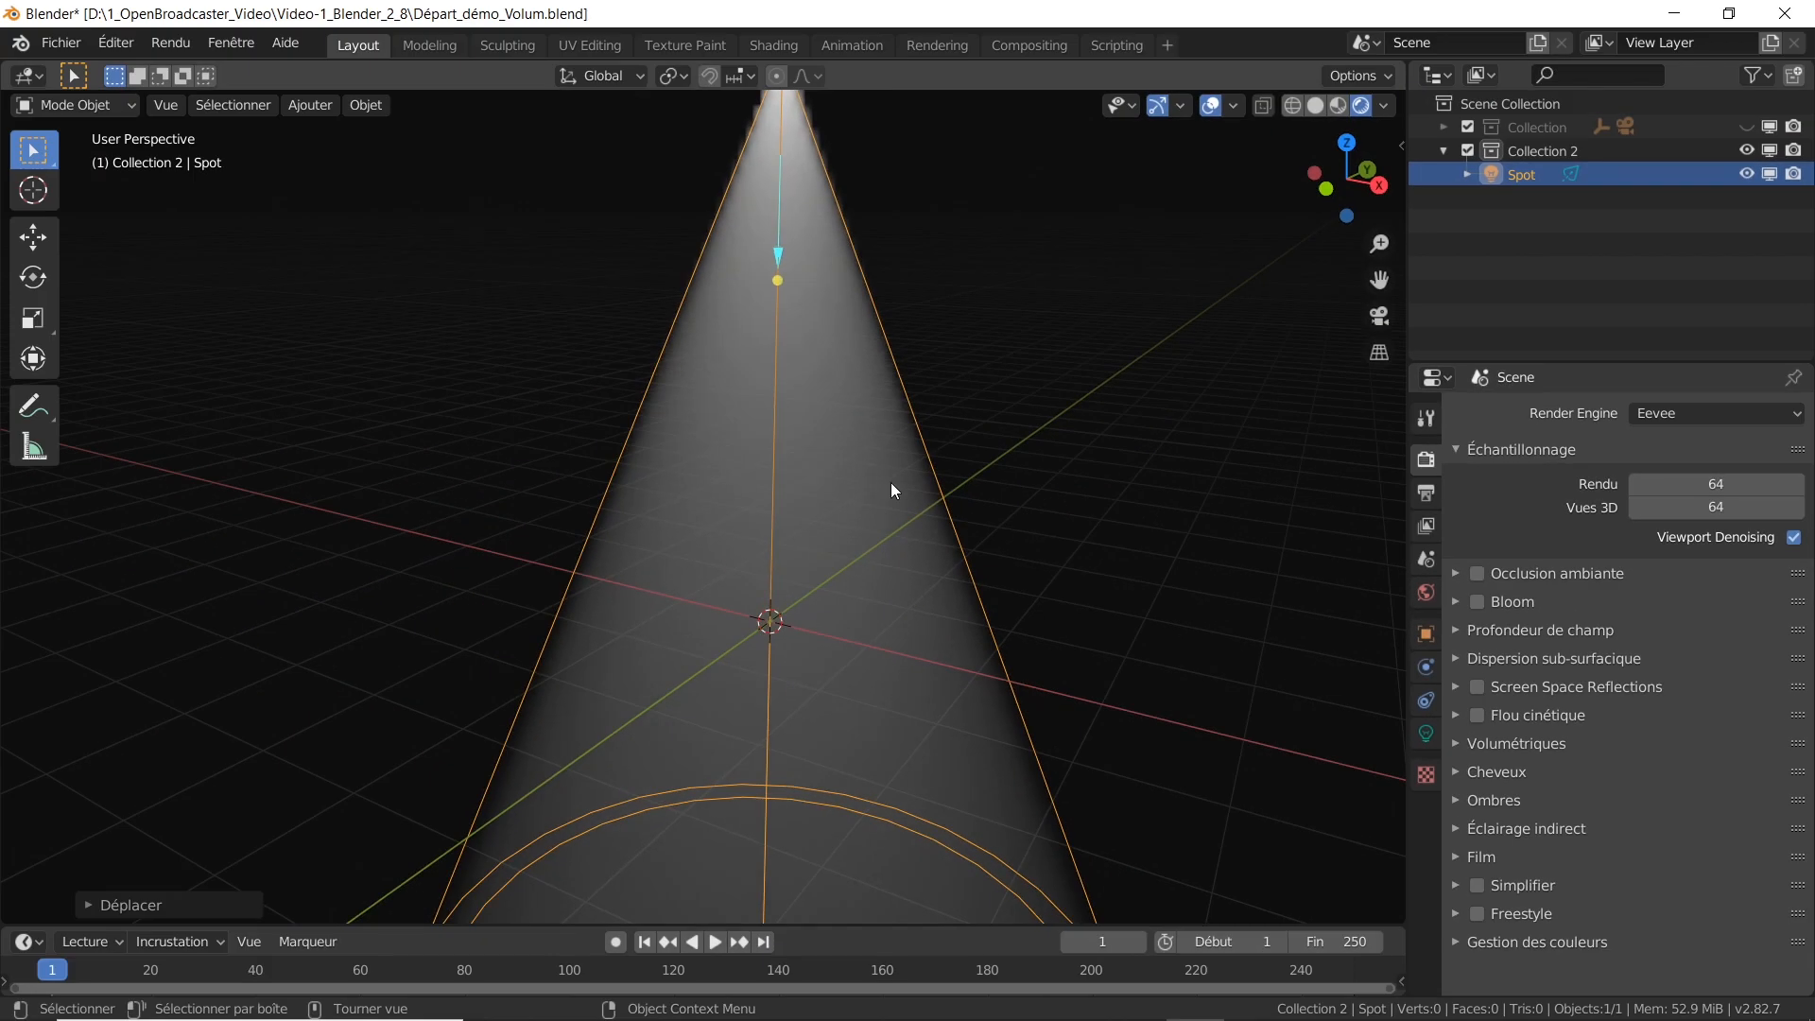
Step: In the render's volumetric settings, try an end distance of 15.6 m and settle on 43.3 m
left_click(1456, 744)
scroll(1556, 701, "down", 2)
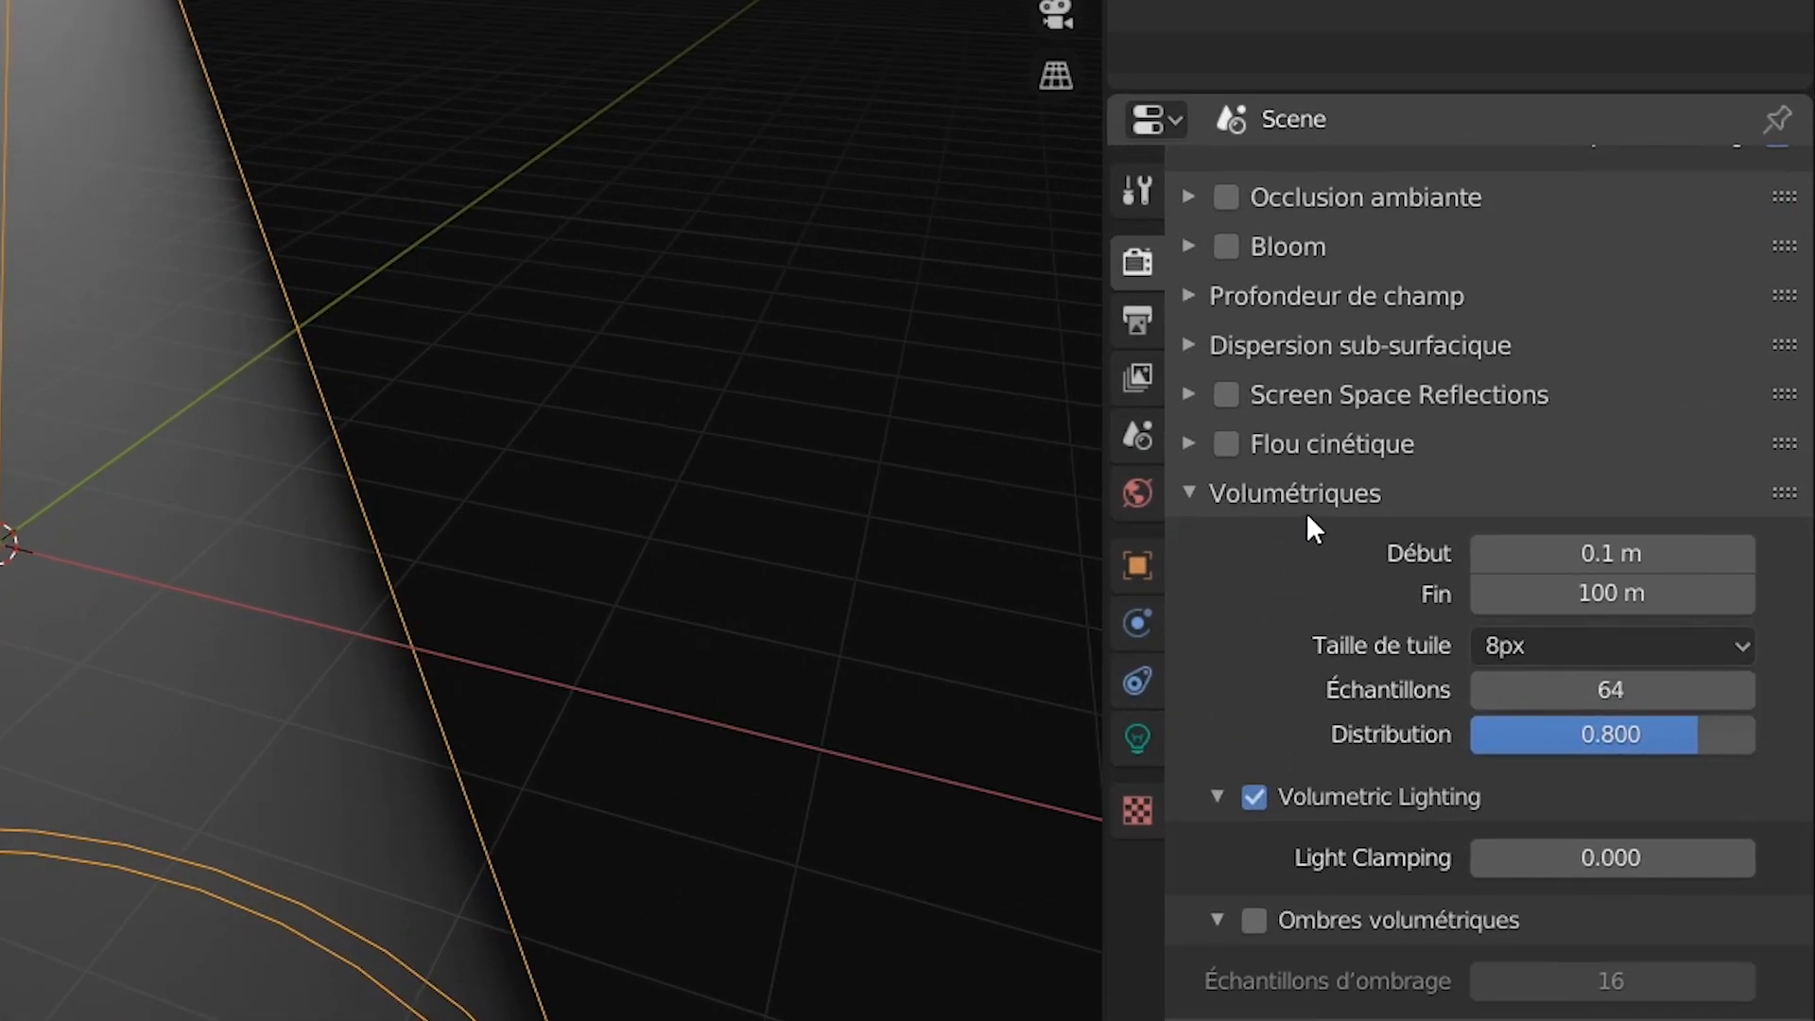
key("KP_Decimal")
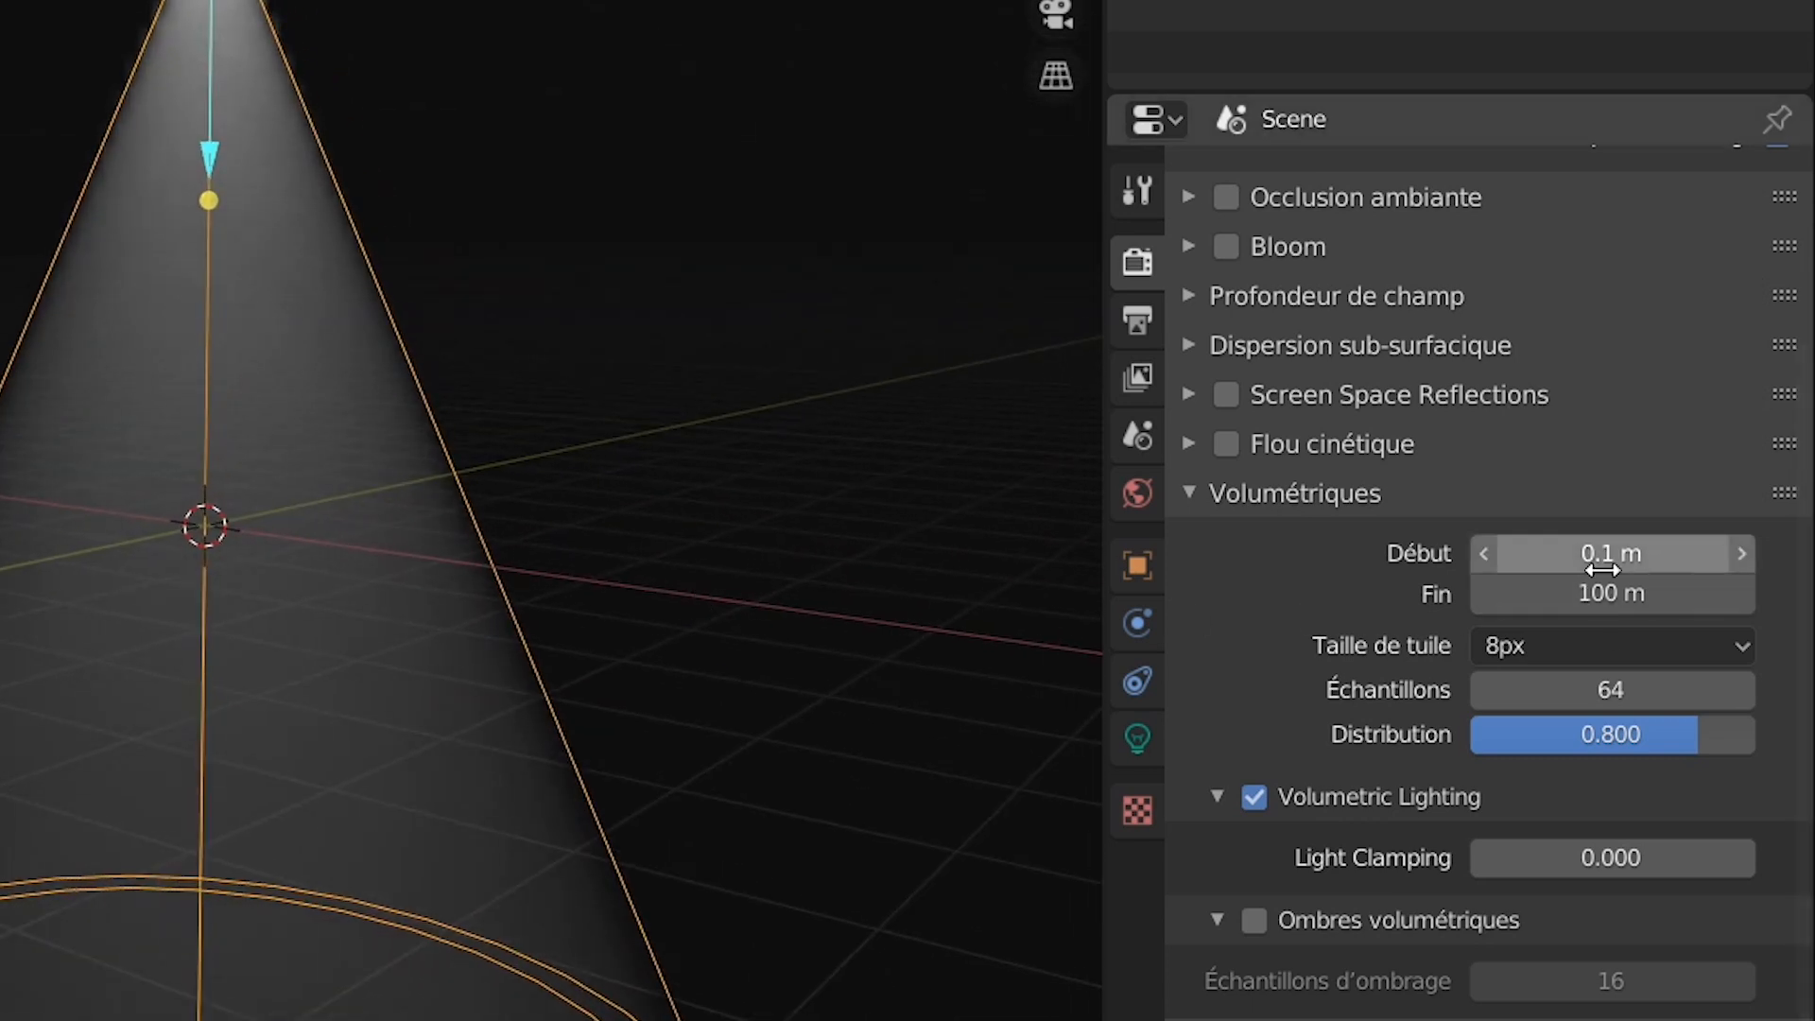
left_click_drag(1606, 613, 1210, 613)
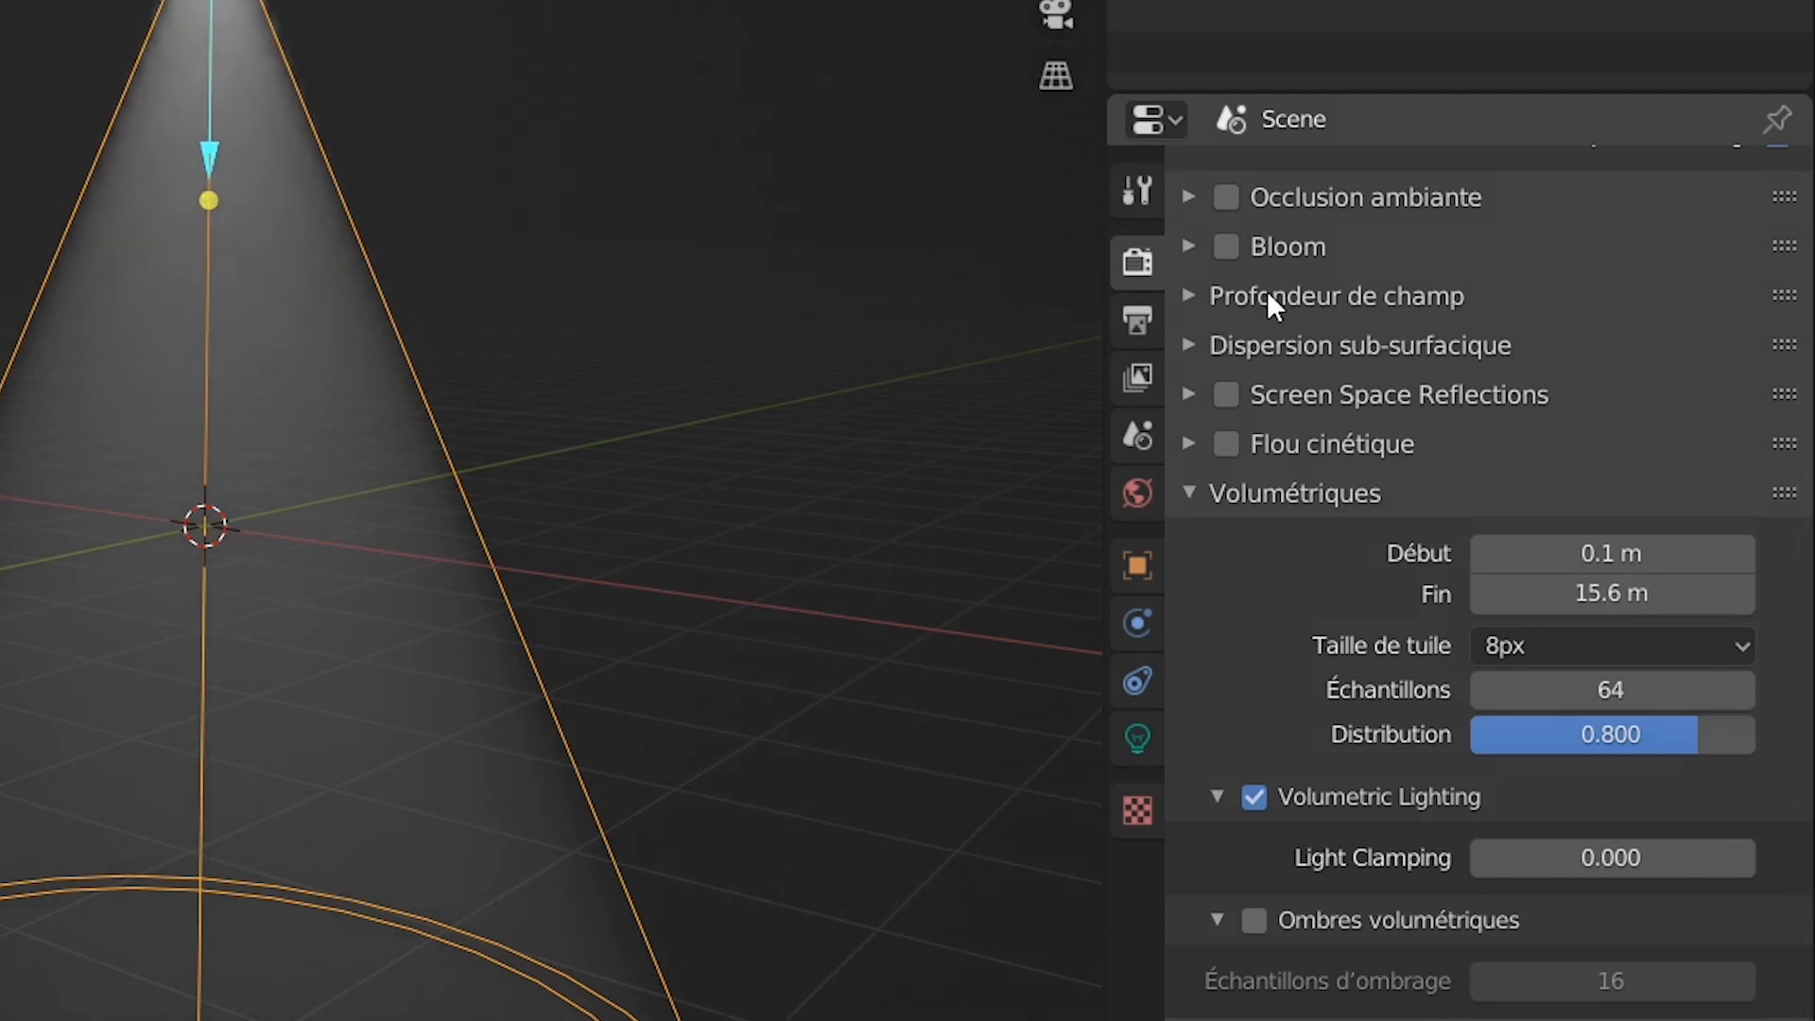
left_click_drag(1551, 593, 1773, 593)
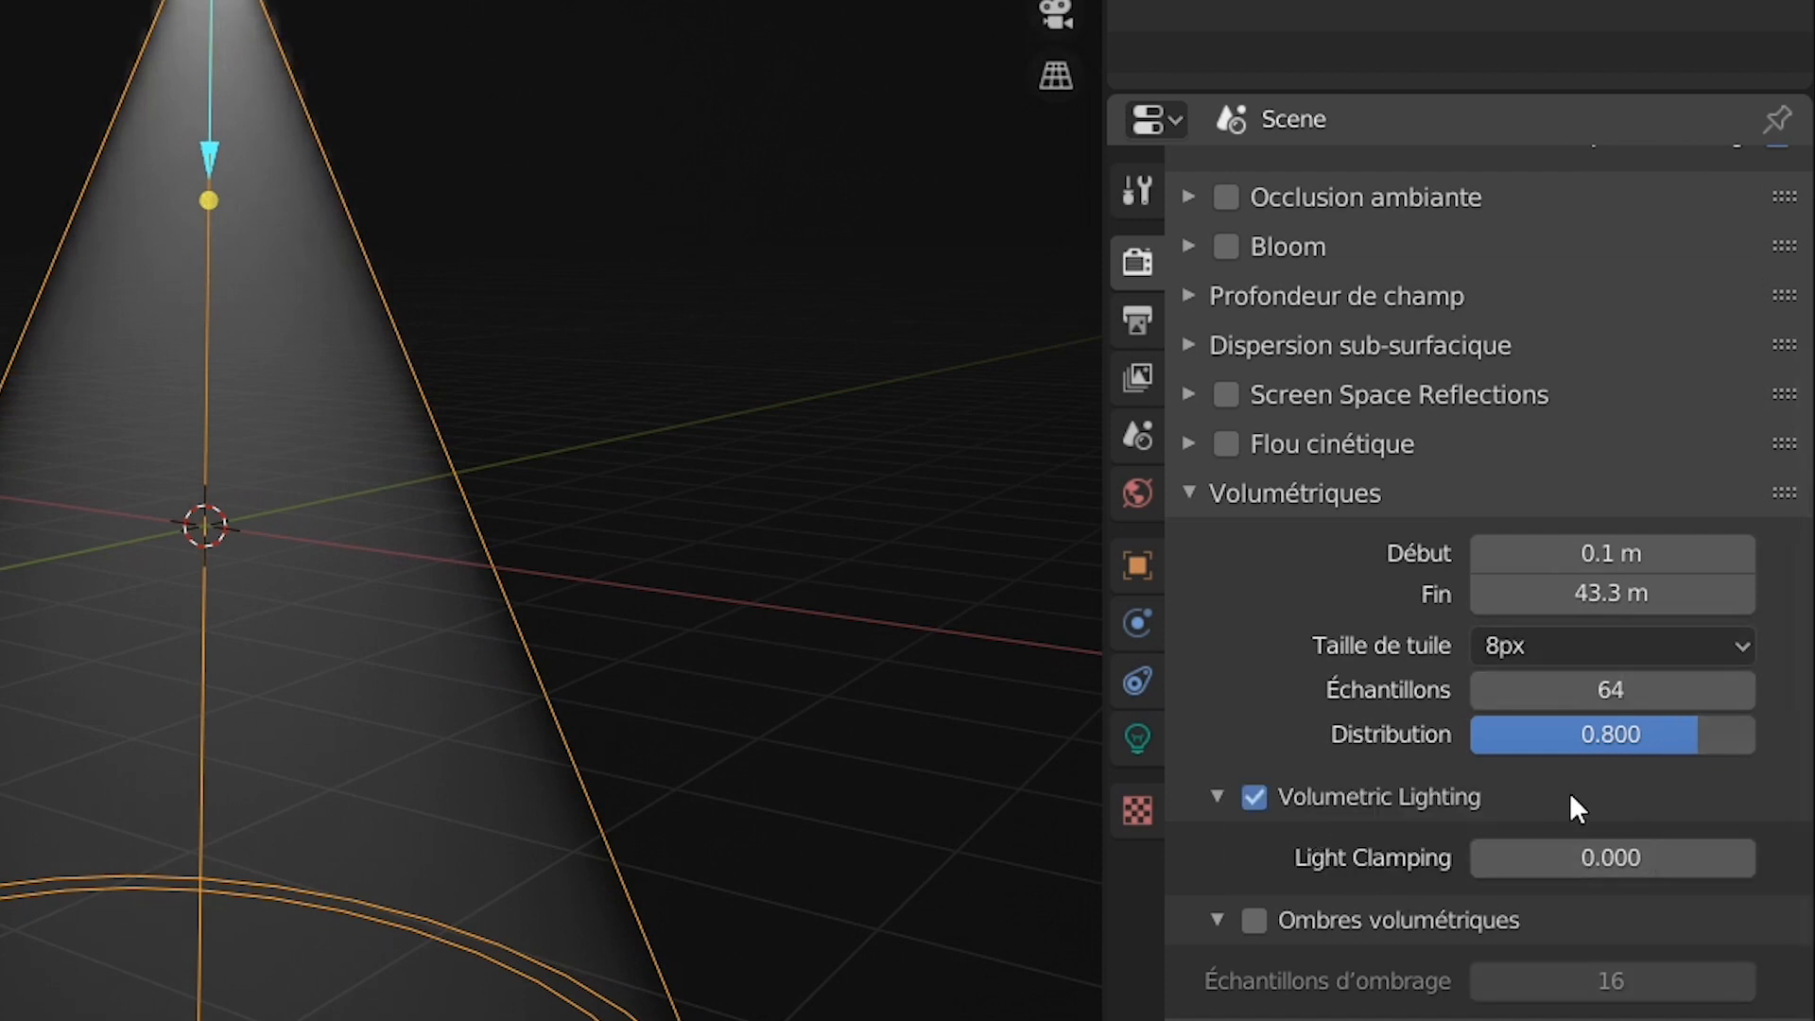
Step: Enable volumetric shadows in the render settings to try them out, and disable them again
scroll(1586, 786, "down", 2)
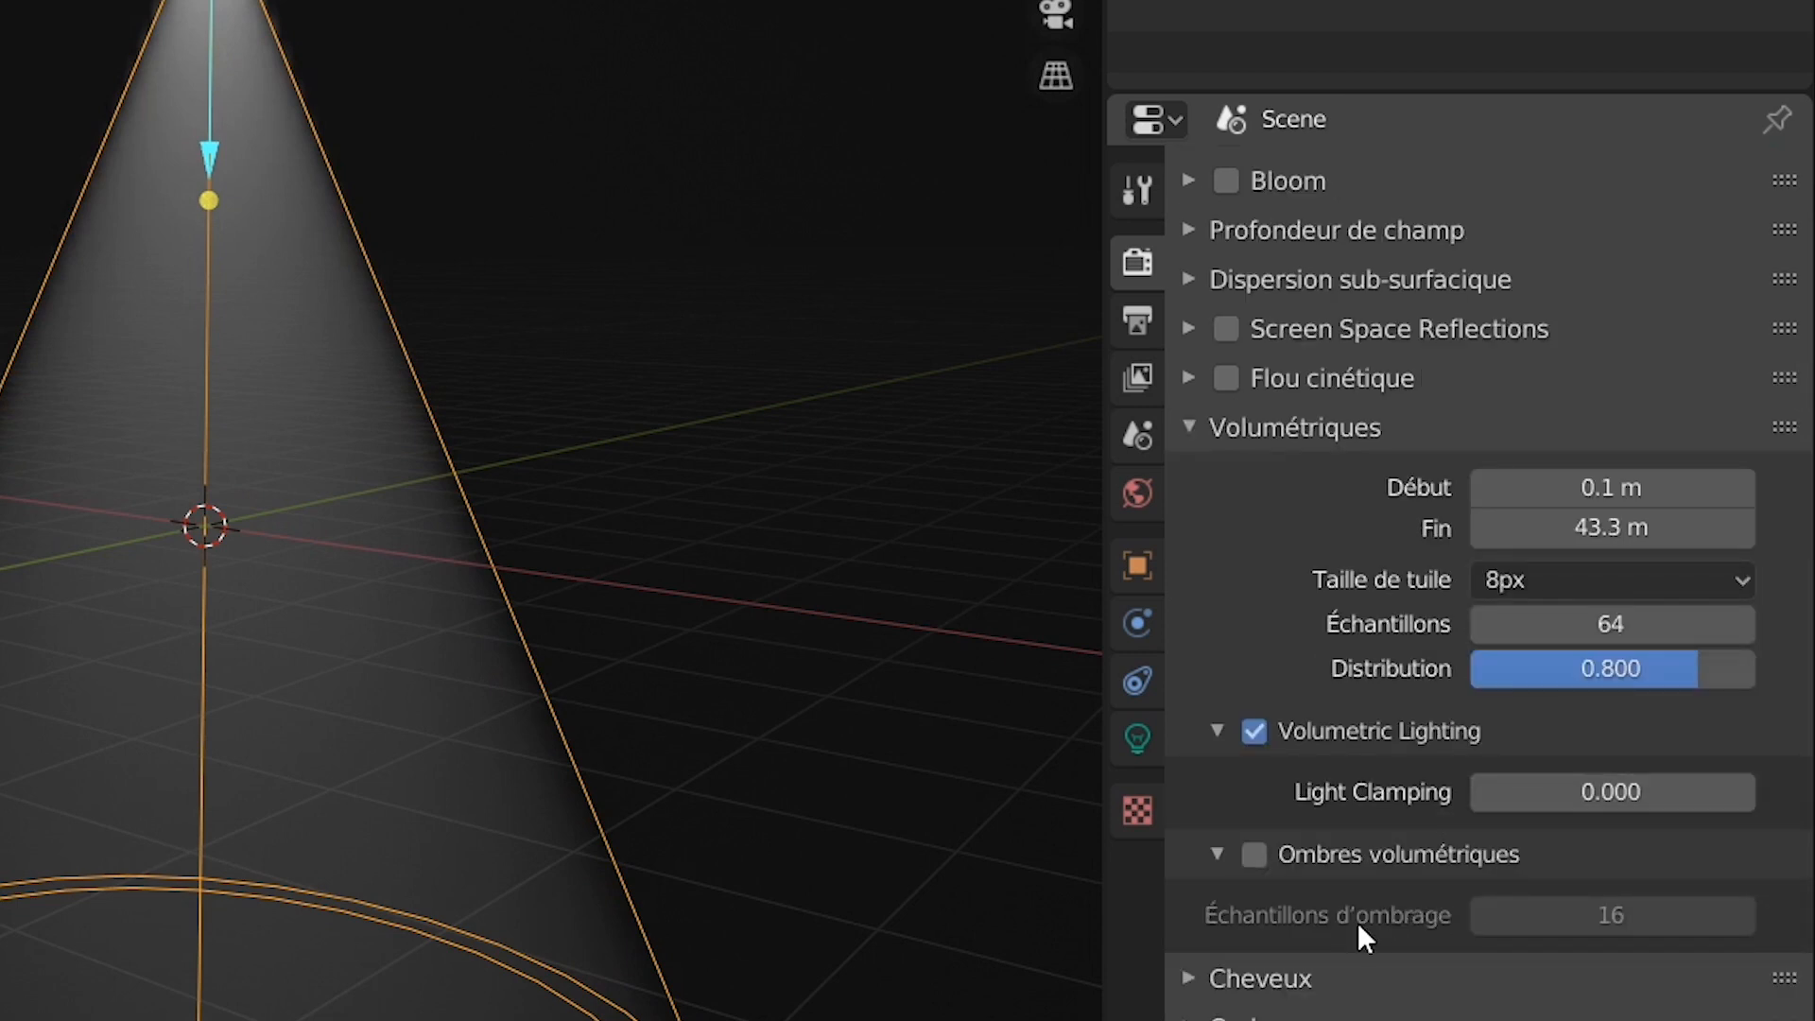
left_click(1255, 855)
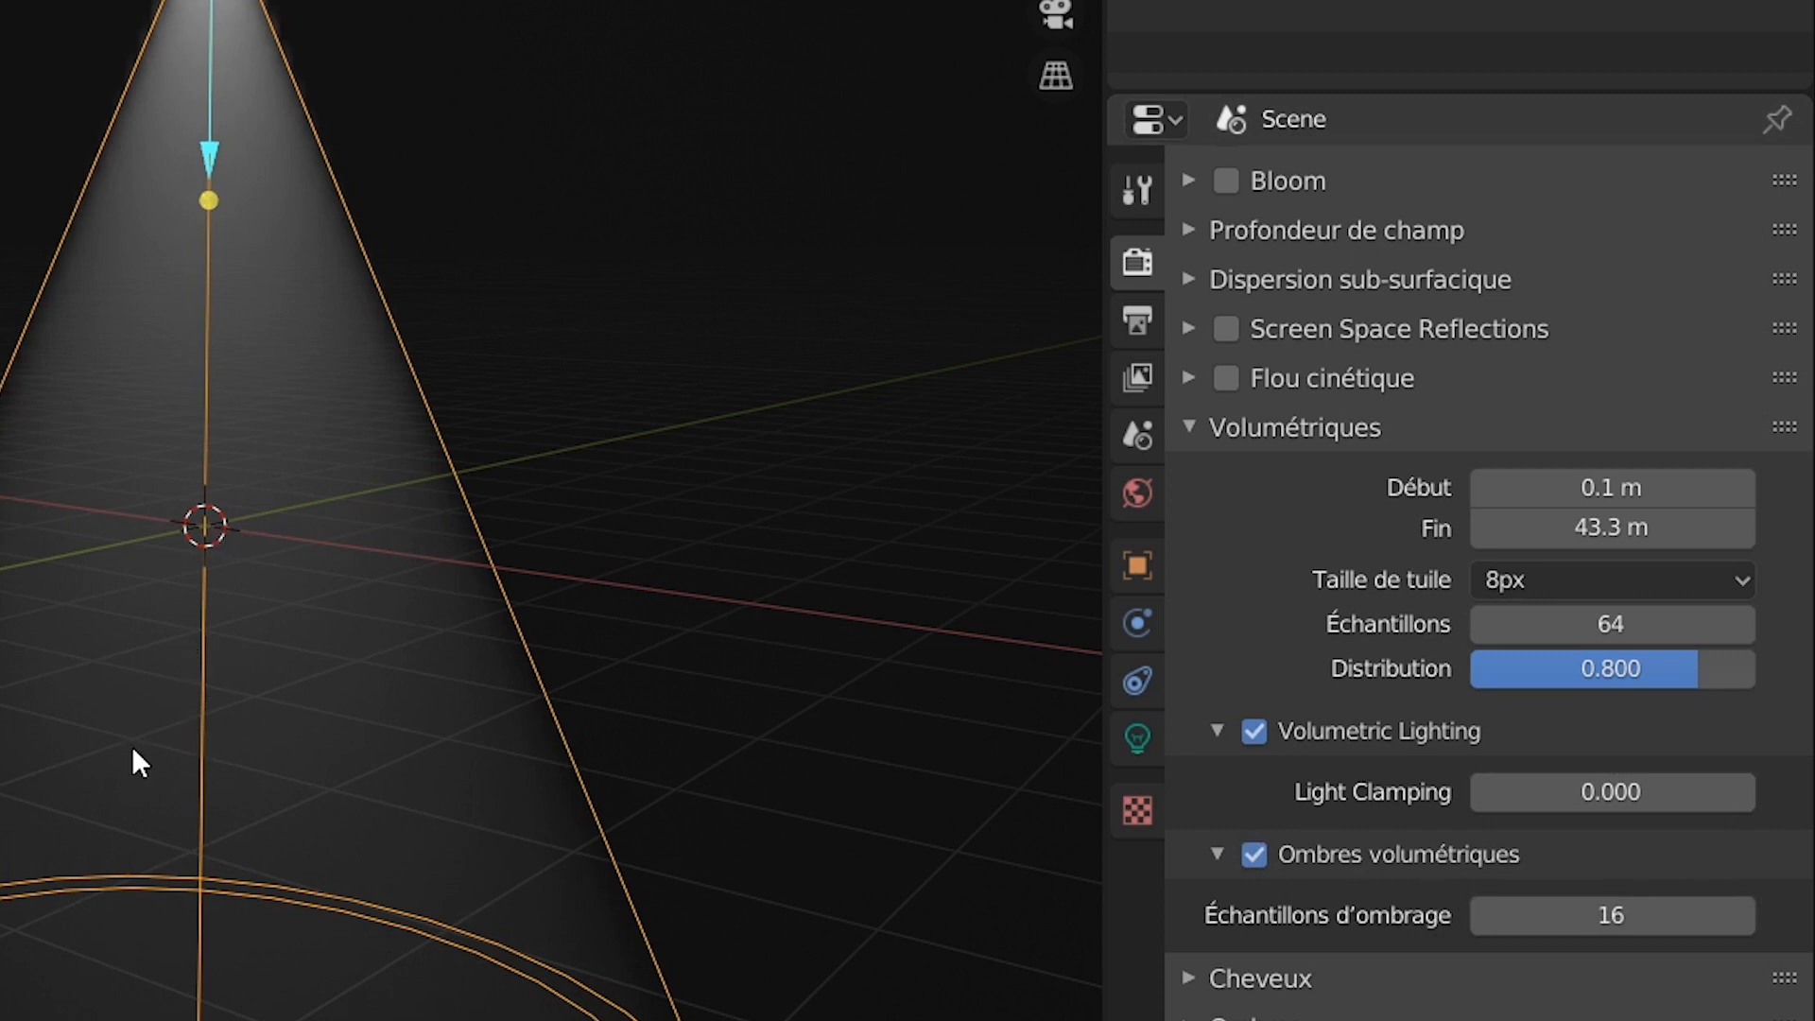
left_click(1256, 853)
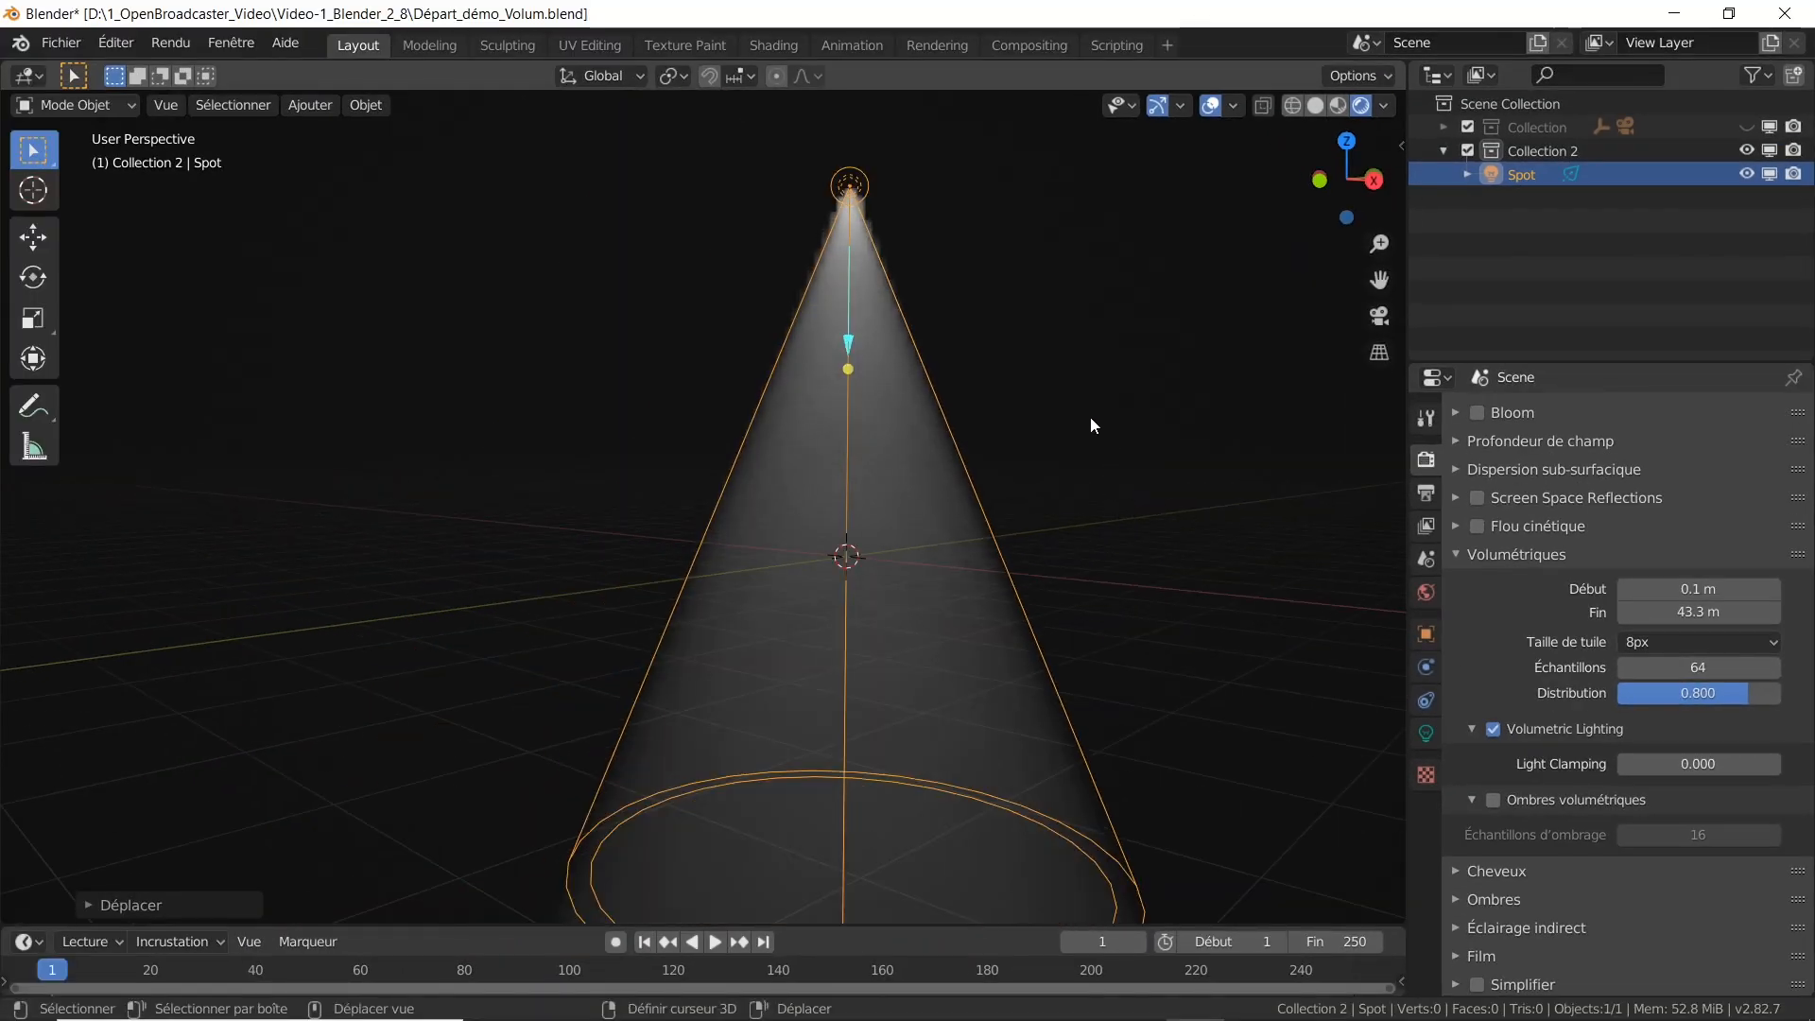
middle_click_drag(1091, 425, 1103, 526, "shift")
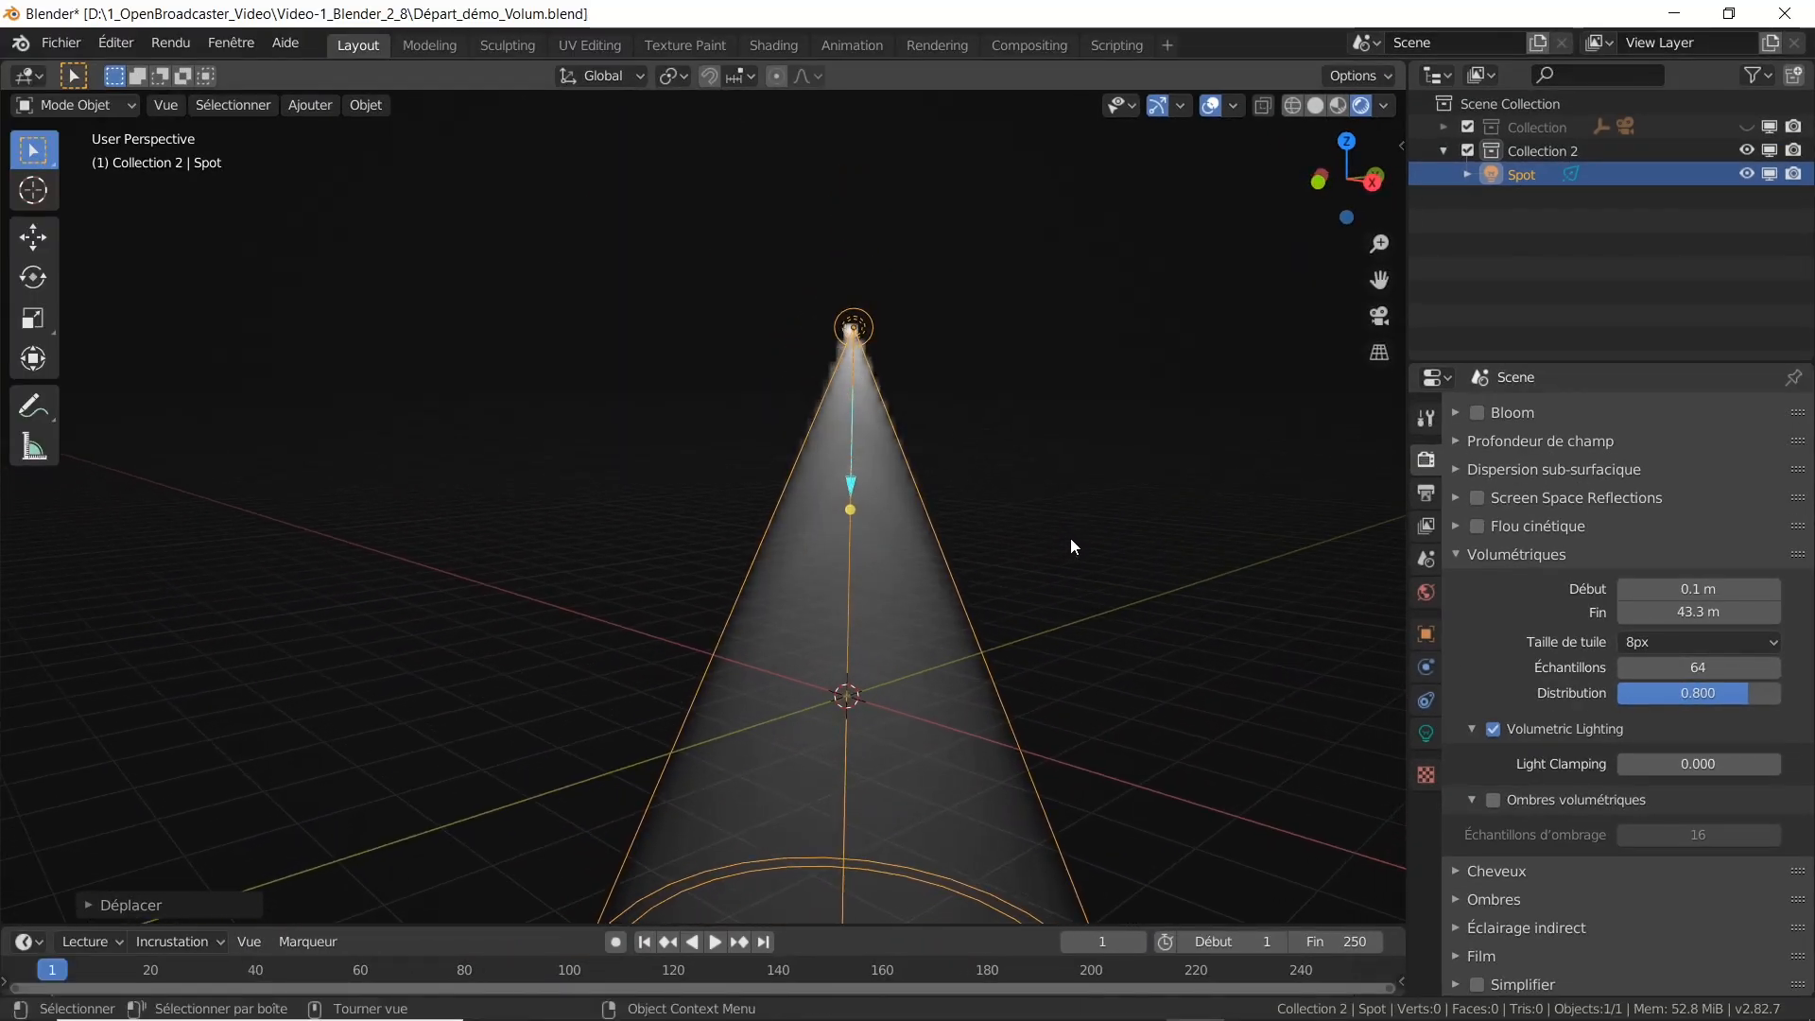
Step: In the spot's light properties, try a radius of 9.46 m and settle on 1.2 m
middle_click_drag(1040, 473, 1019, 485, "shift")
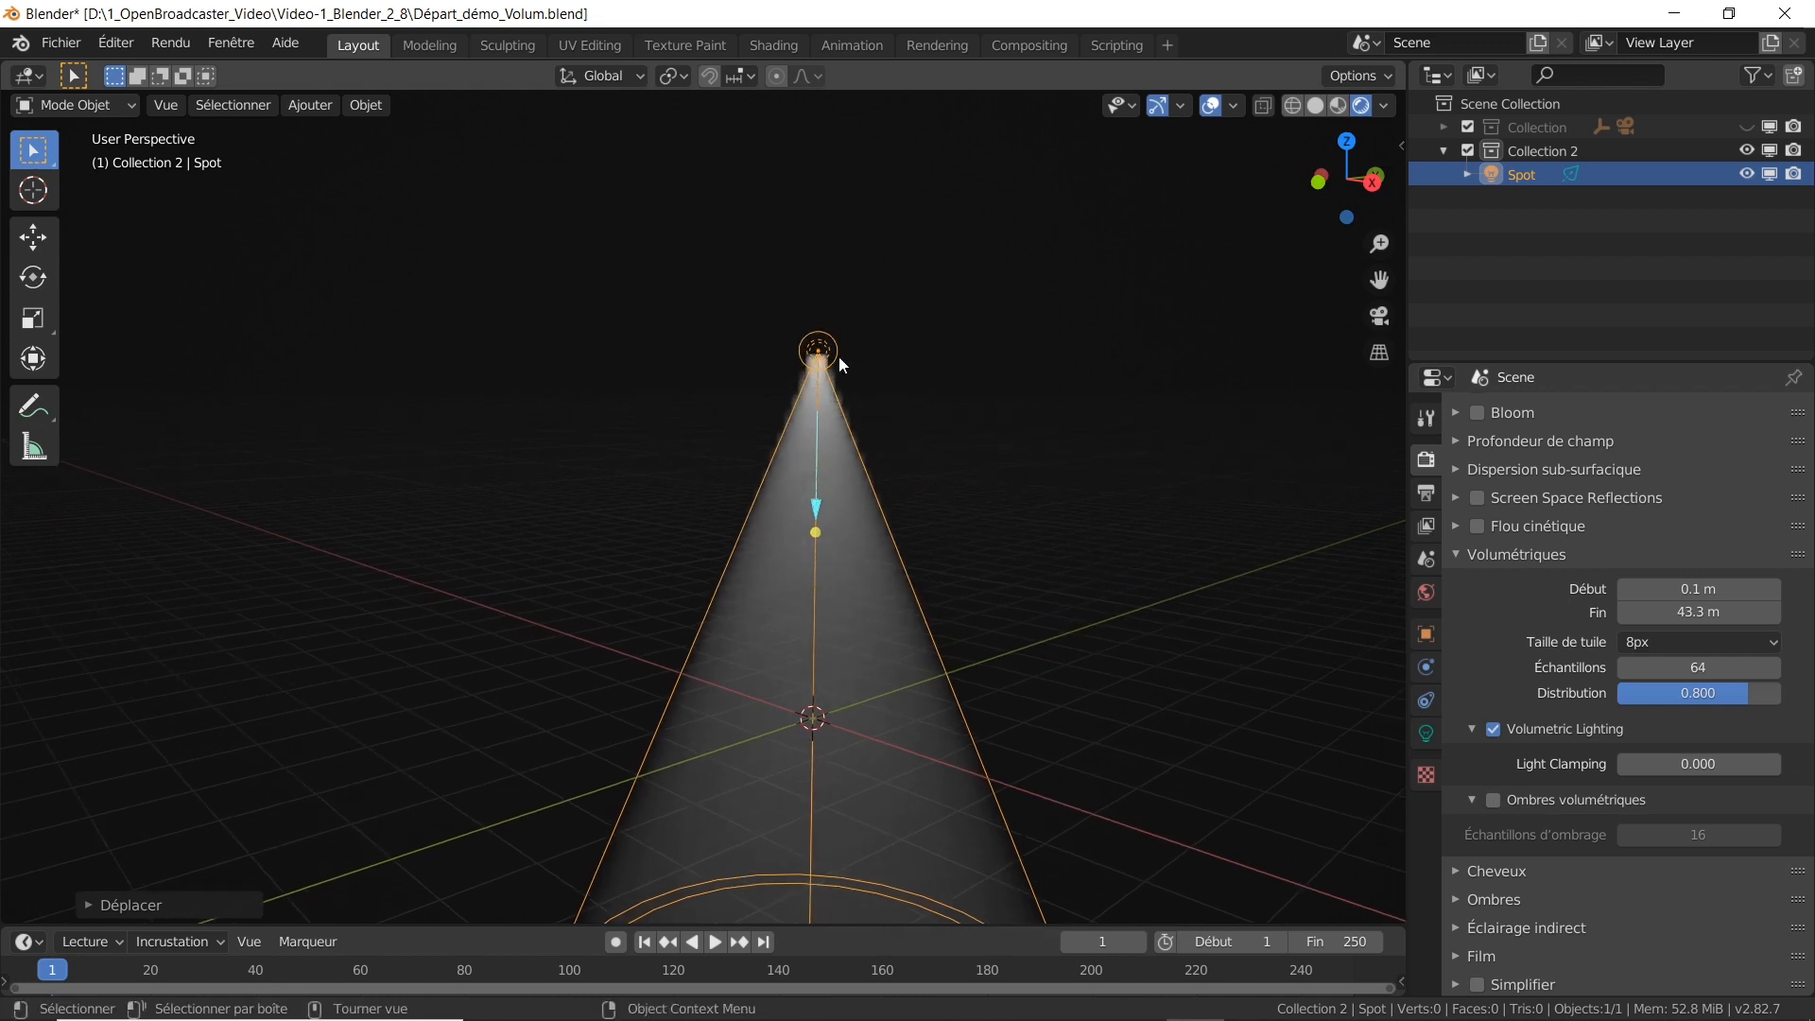
right_click(903, 371)
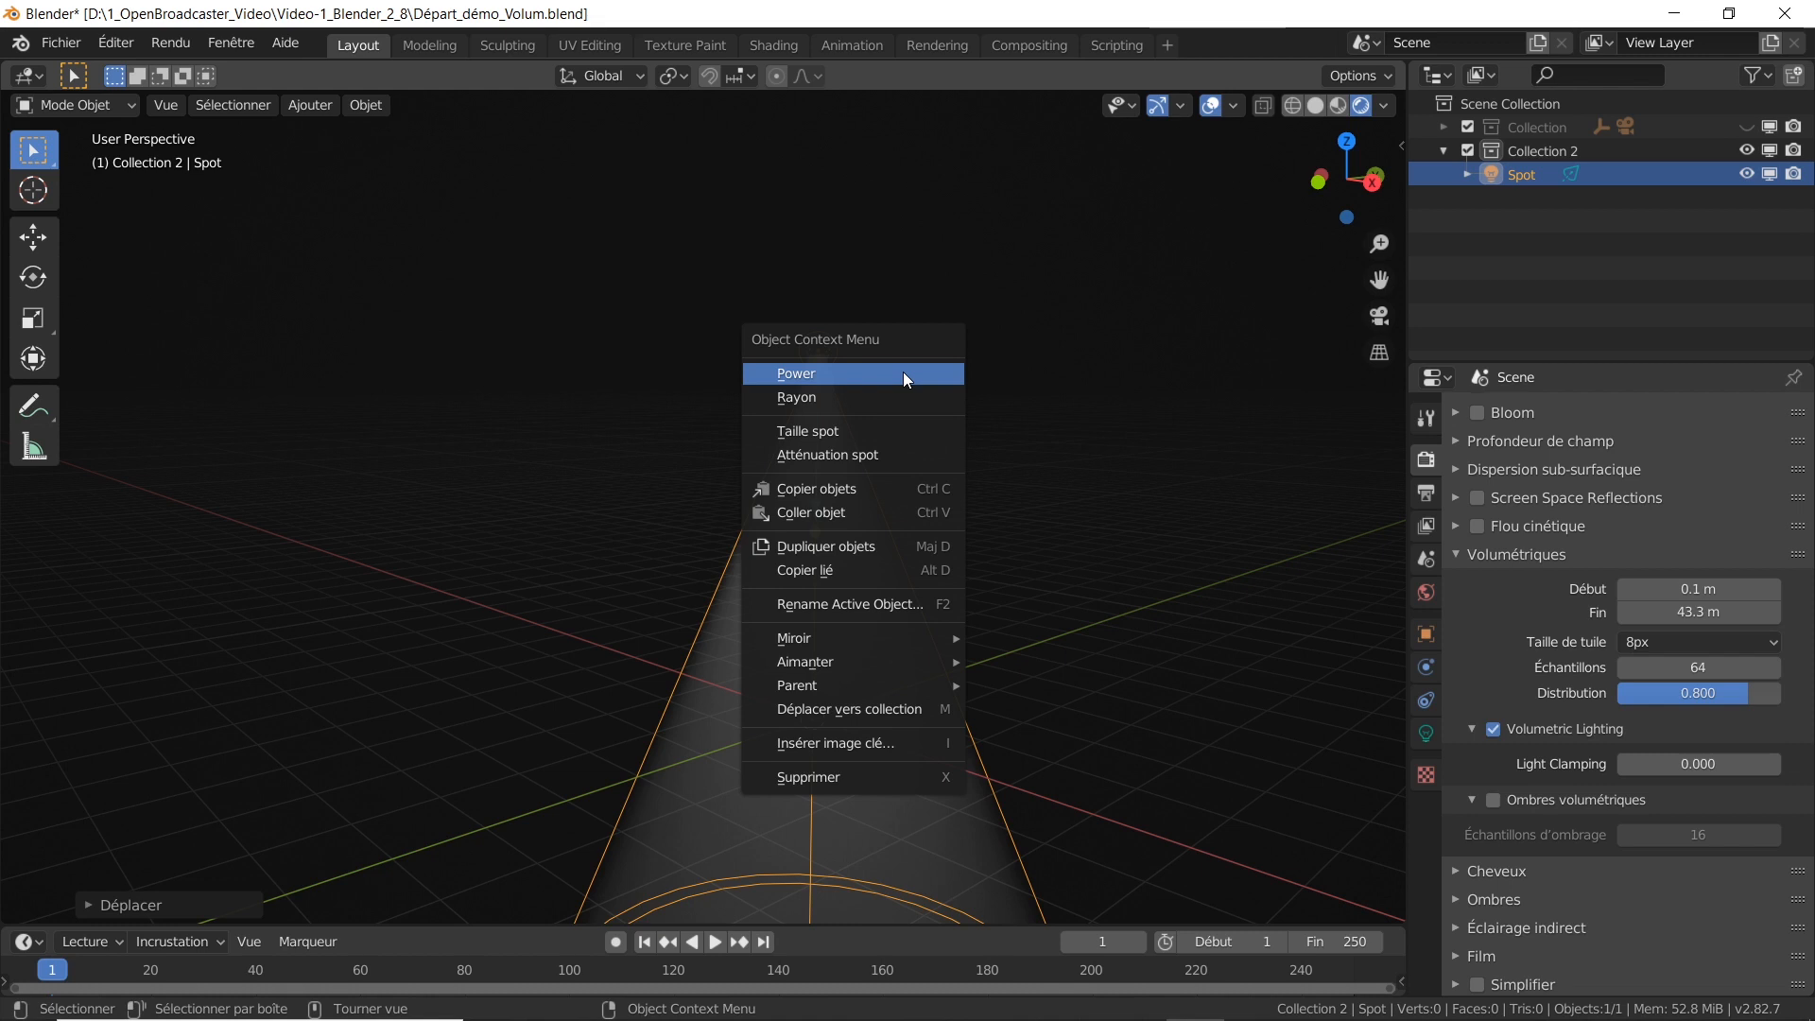
left_click(1425, 733)
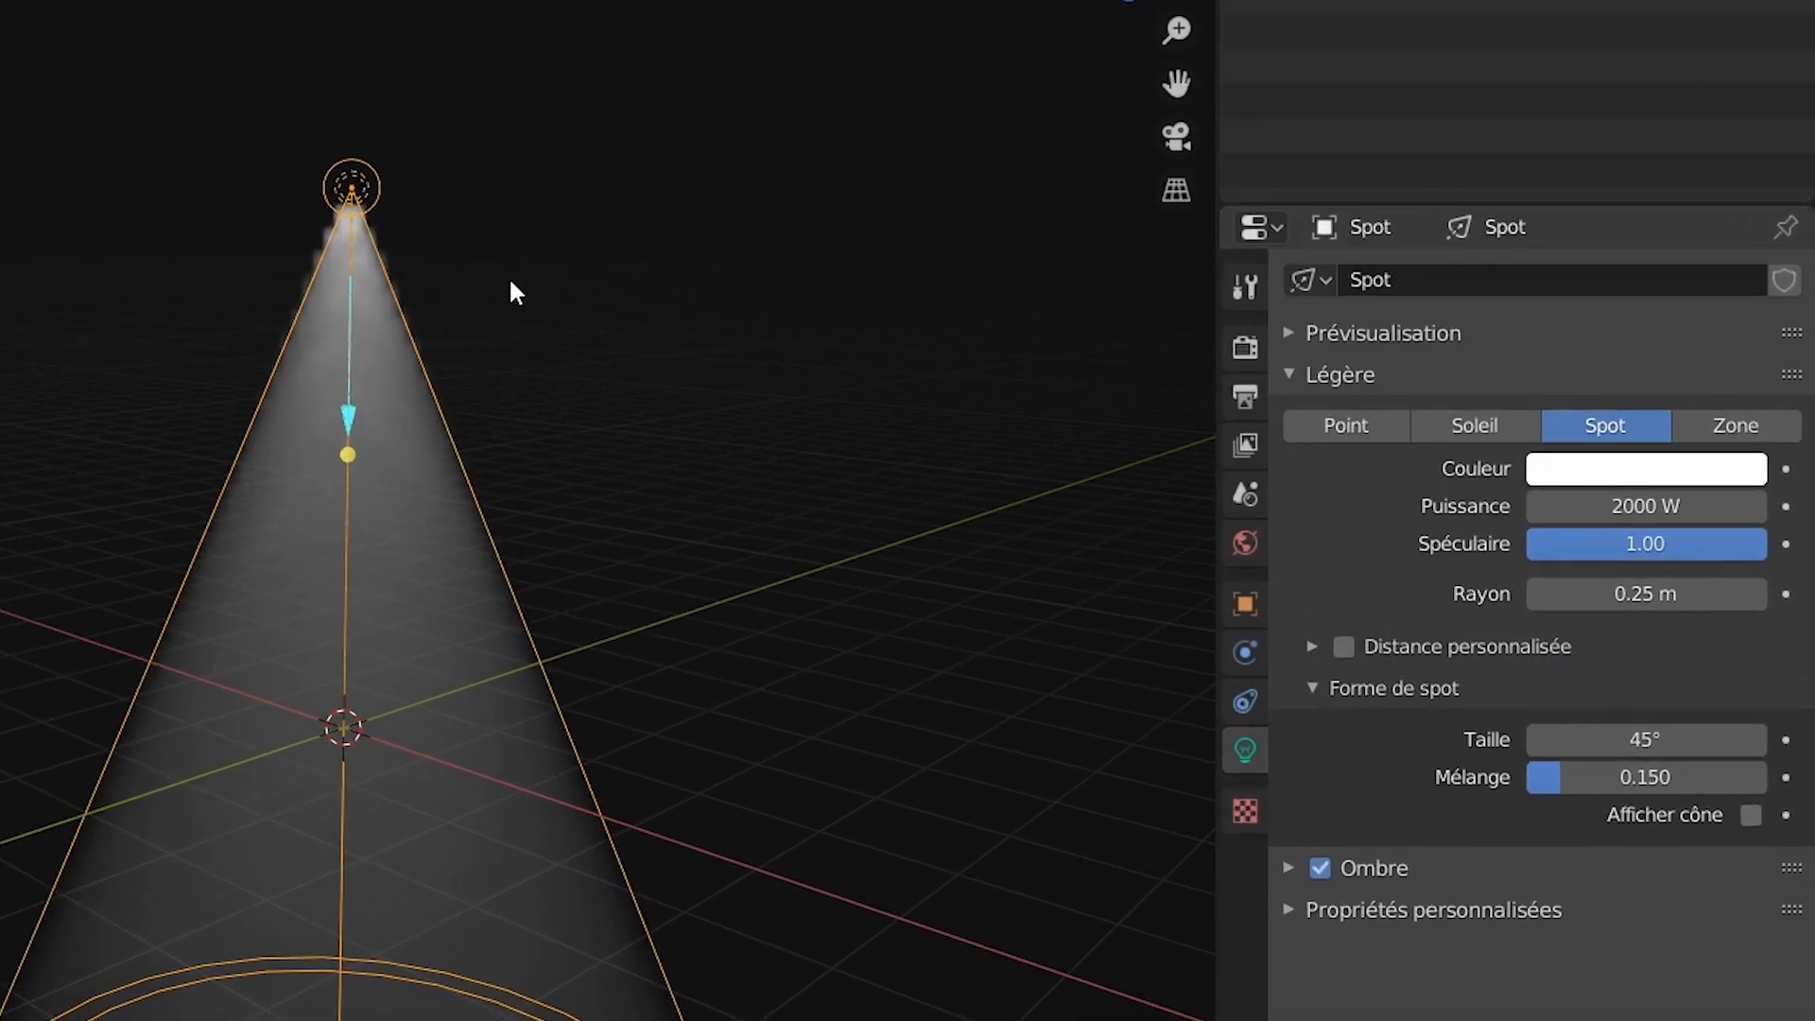
right_click(538, 252)
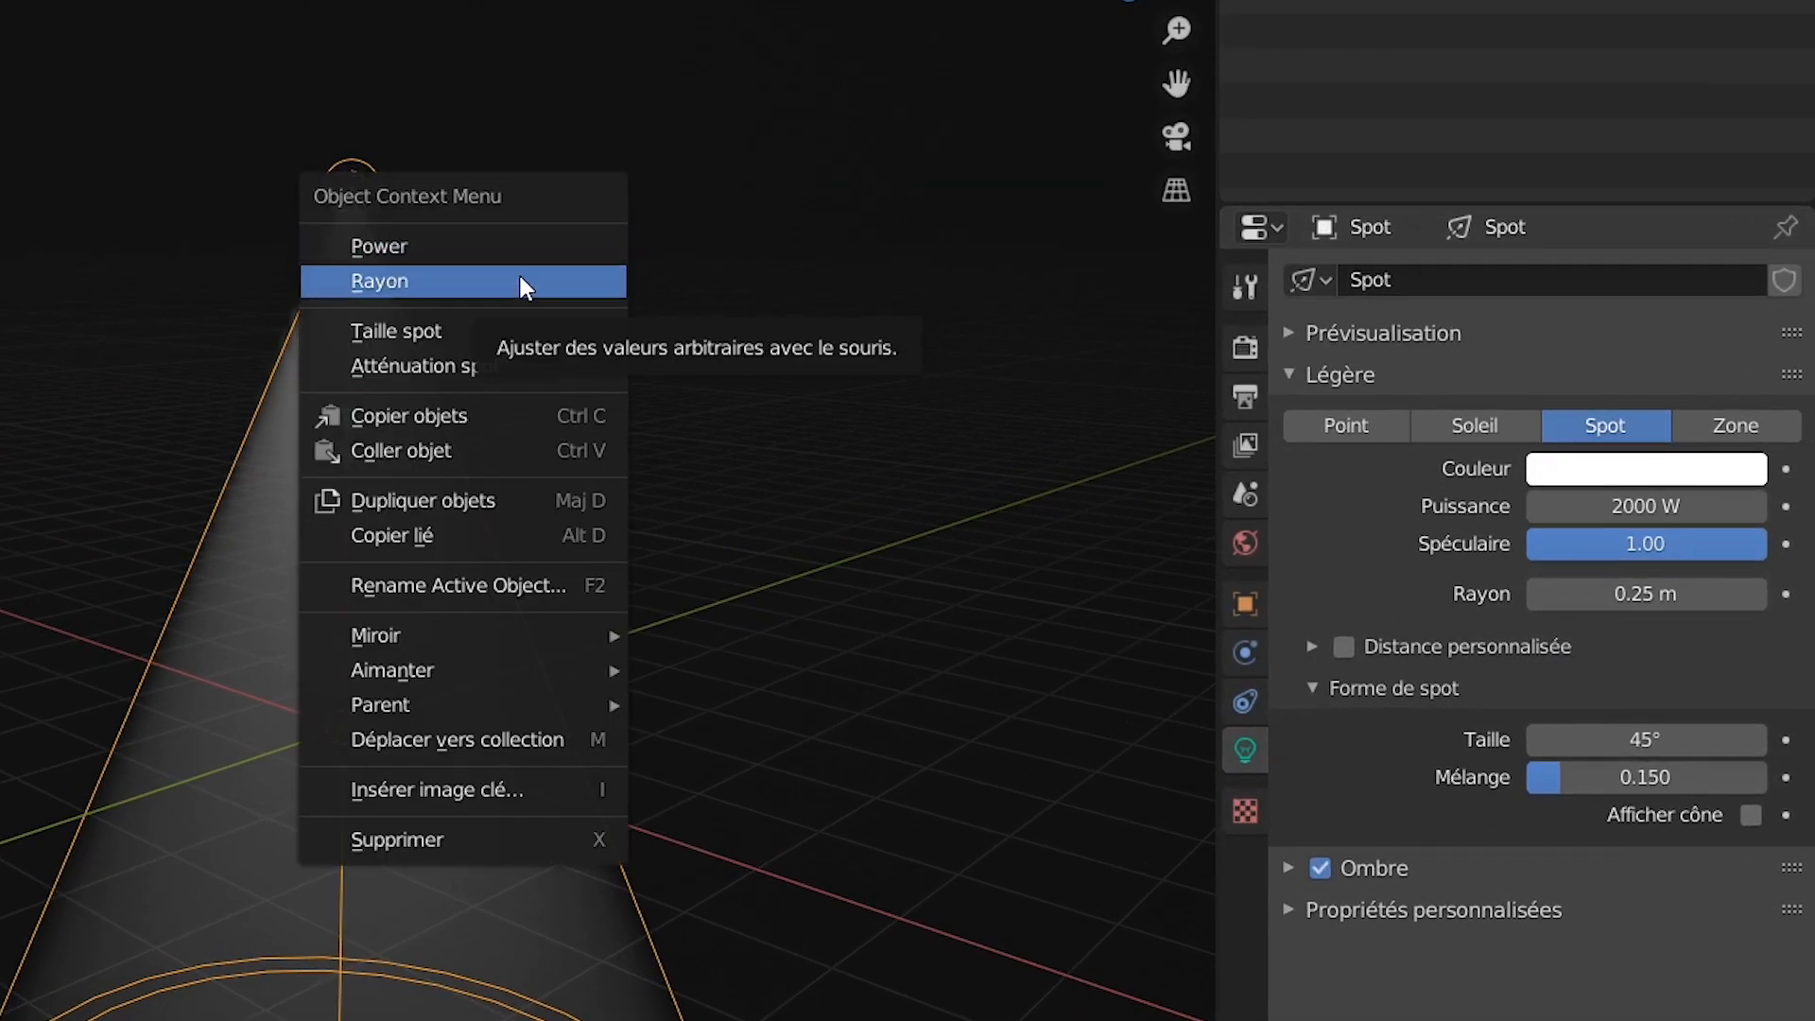
left_click(520, 279)
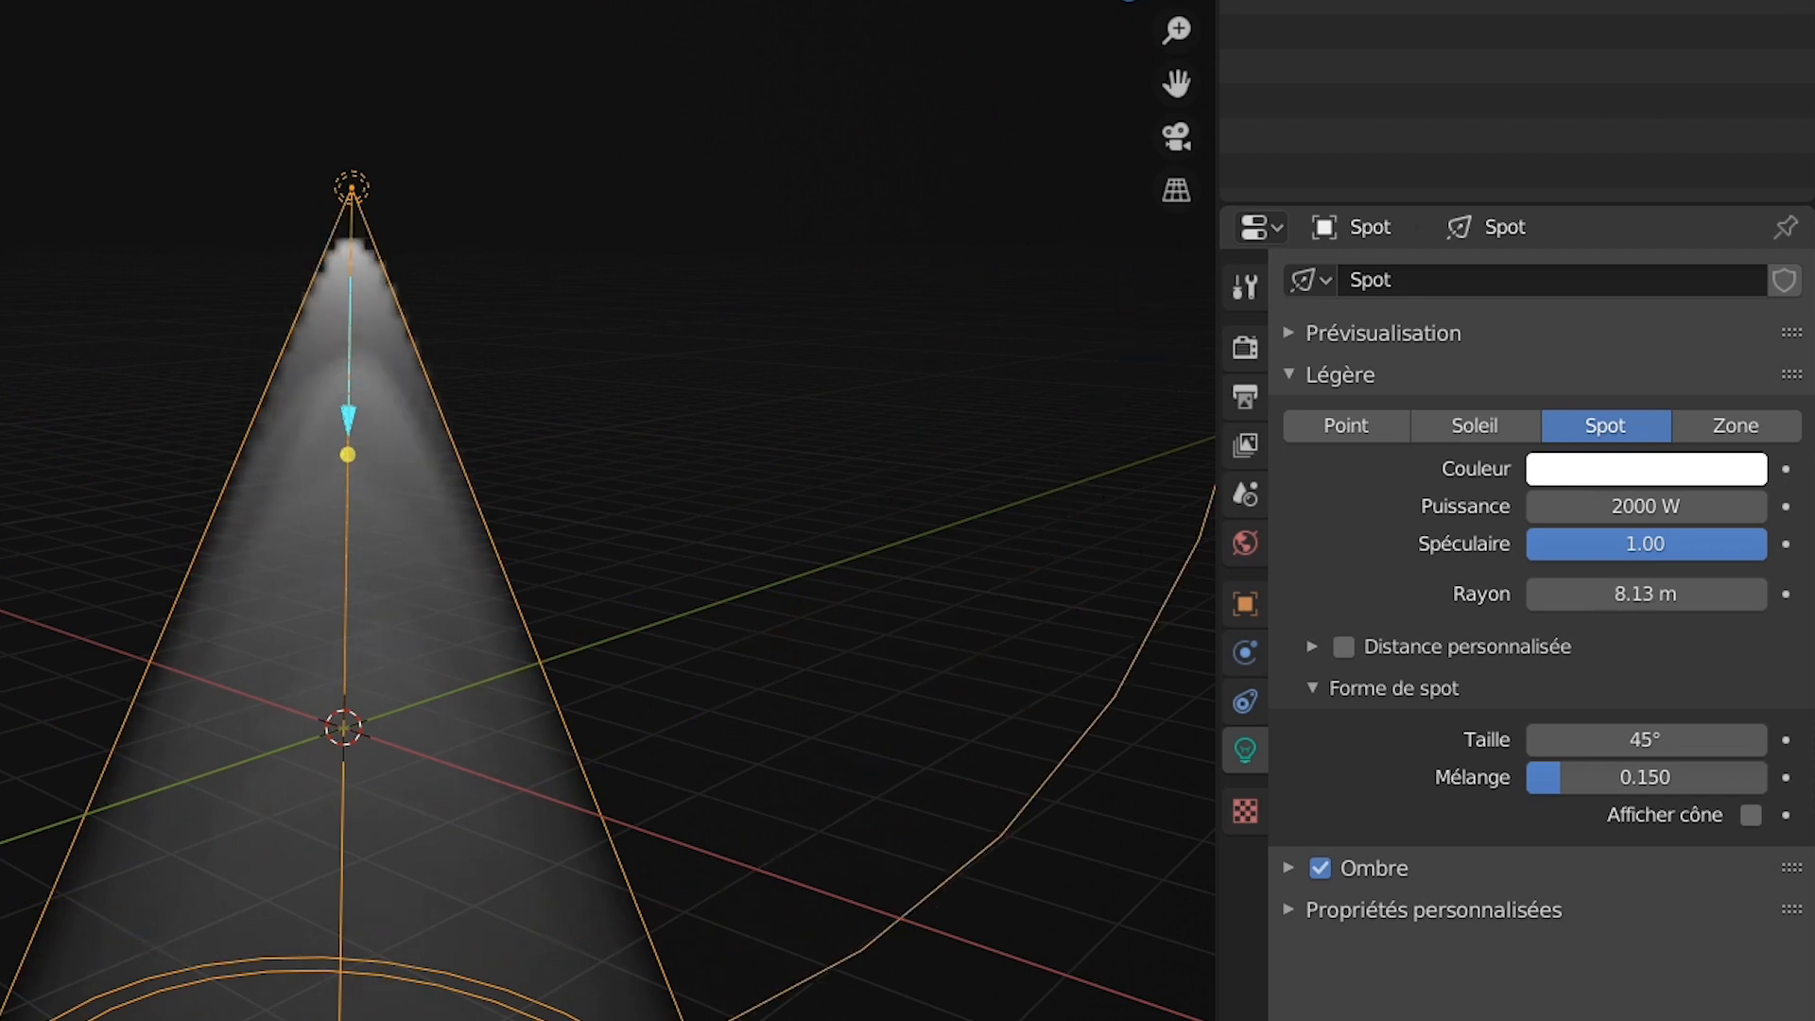
left_click(466, 203)
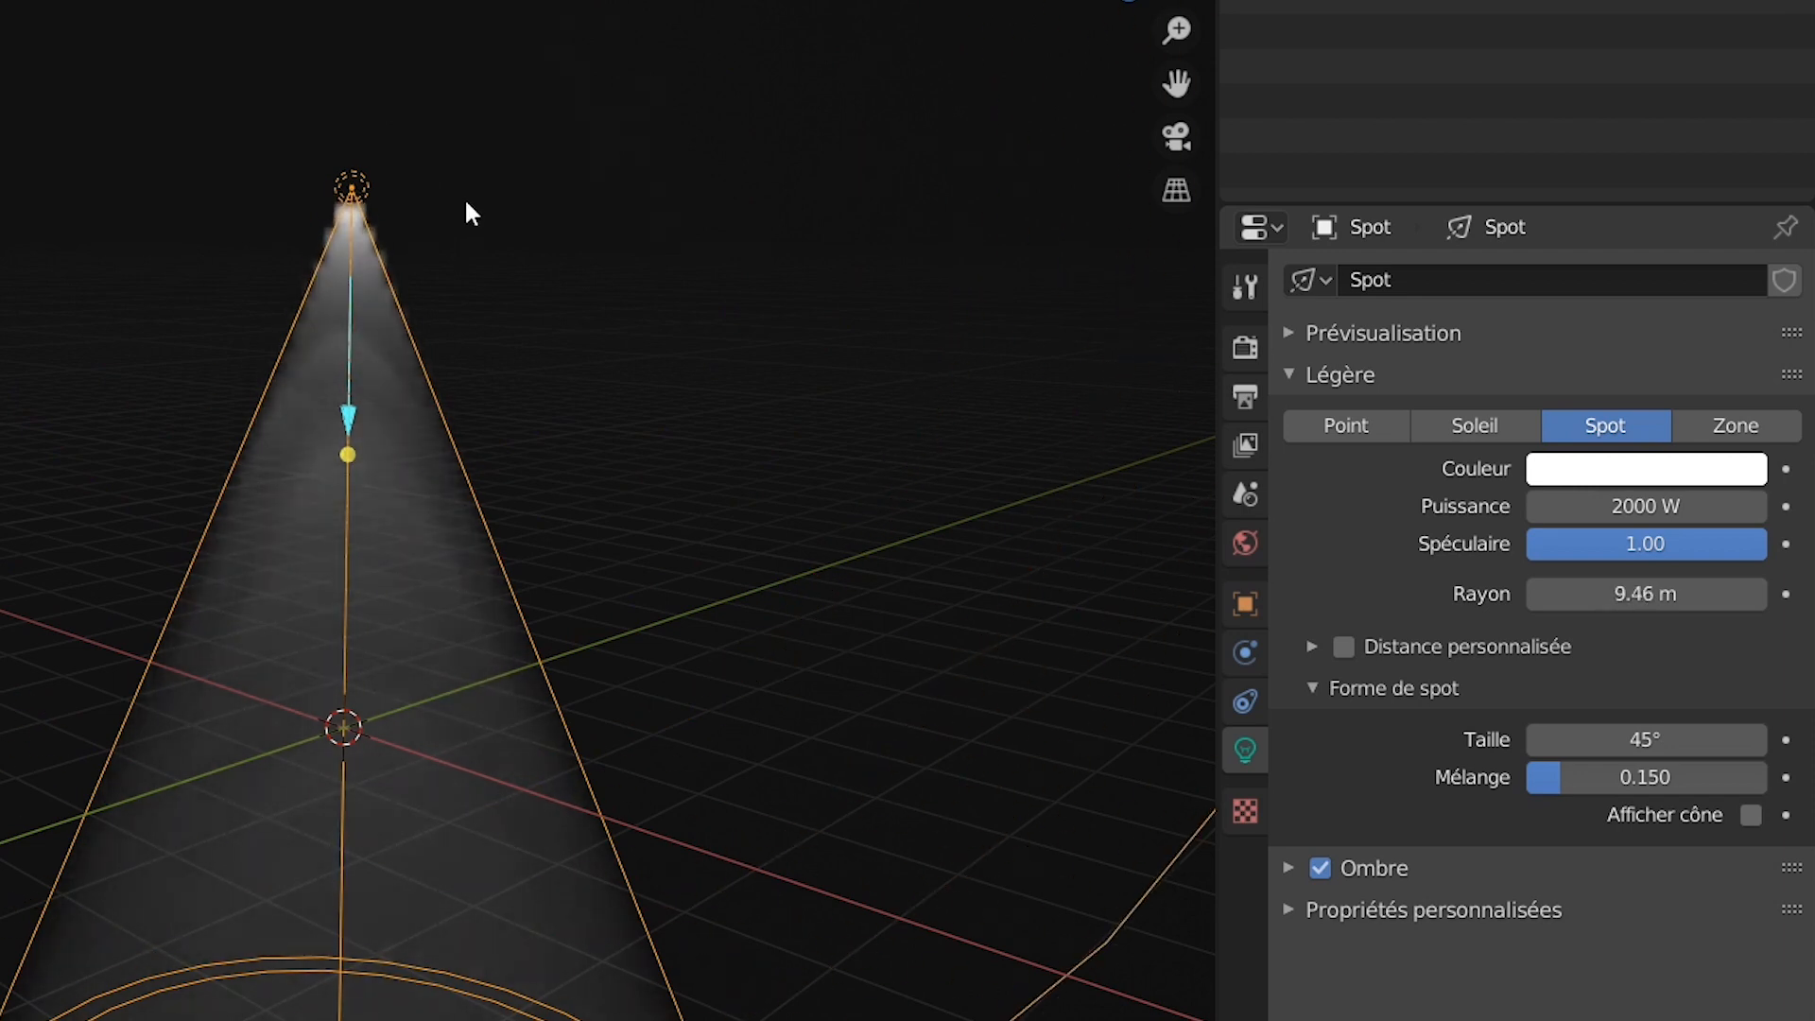
right_click(638, 351)
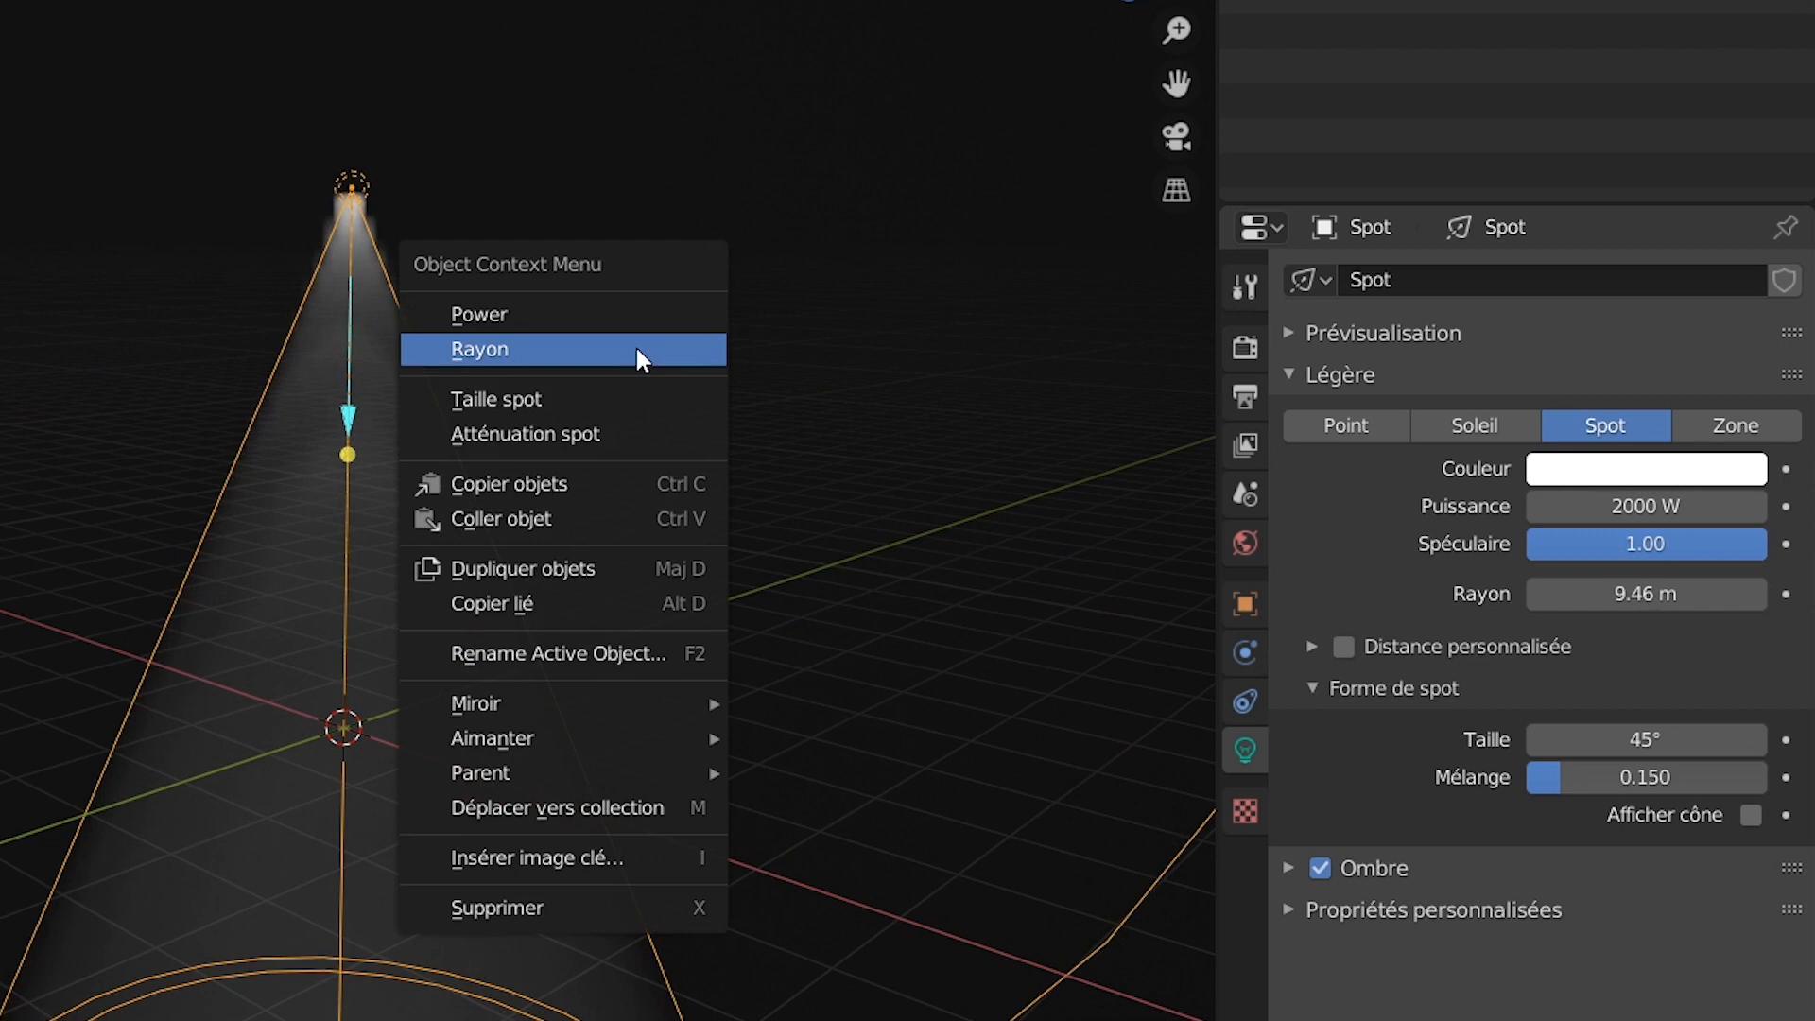
left_click(638, 351)
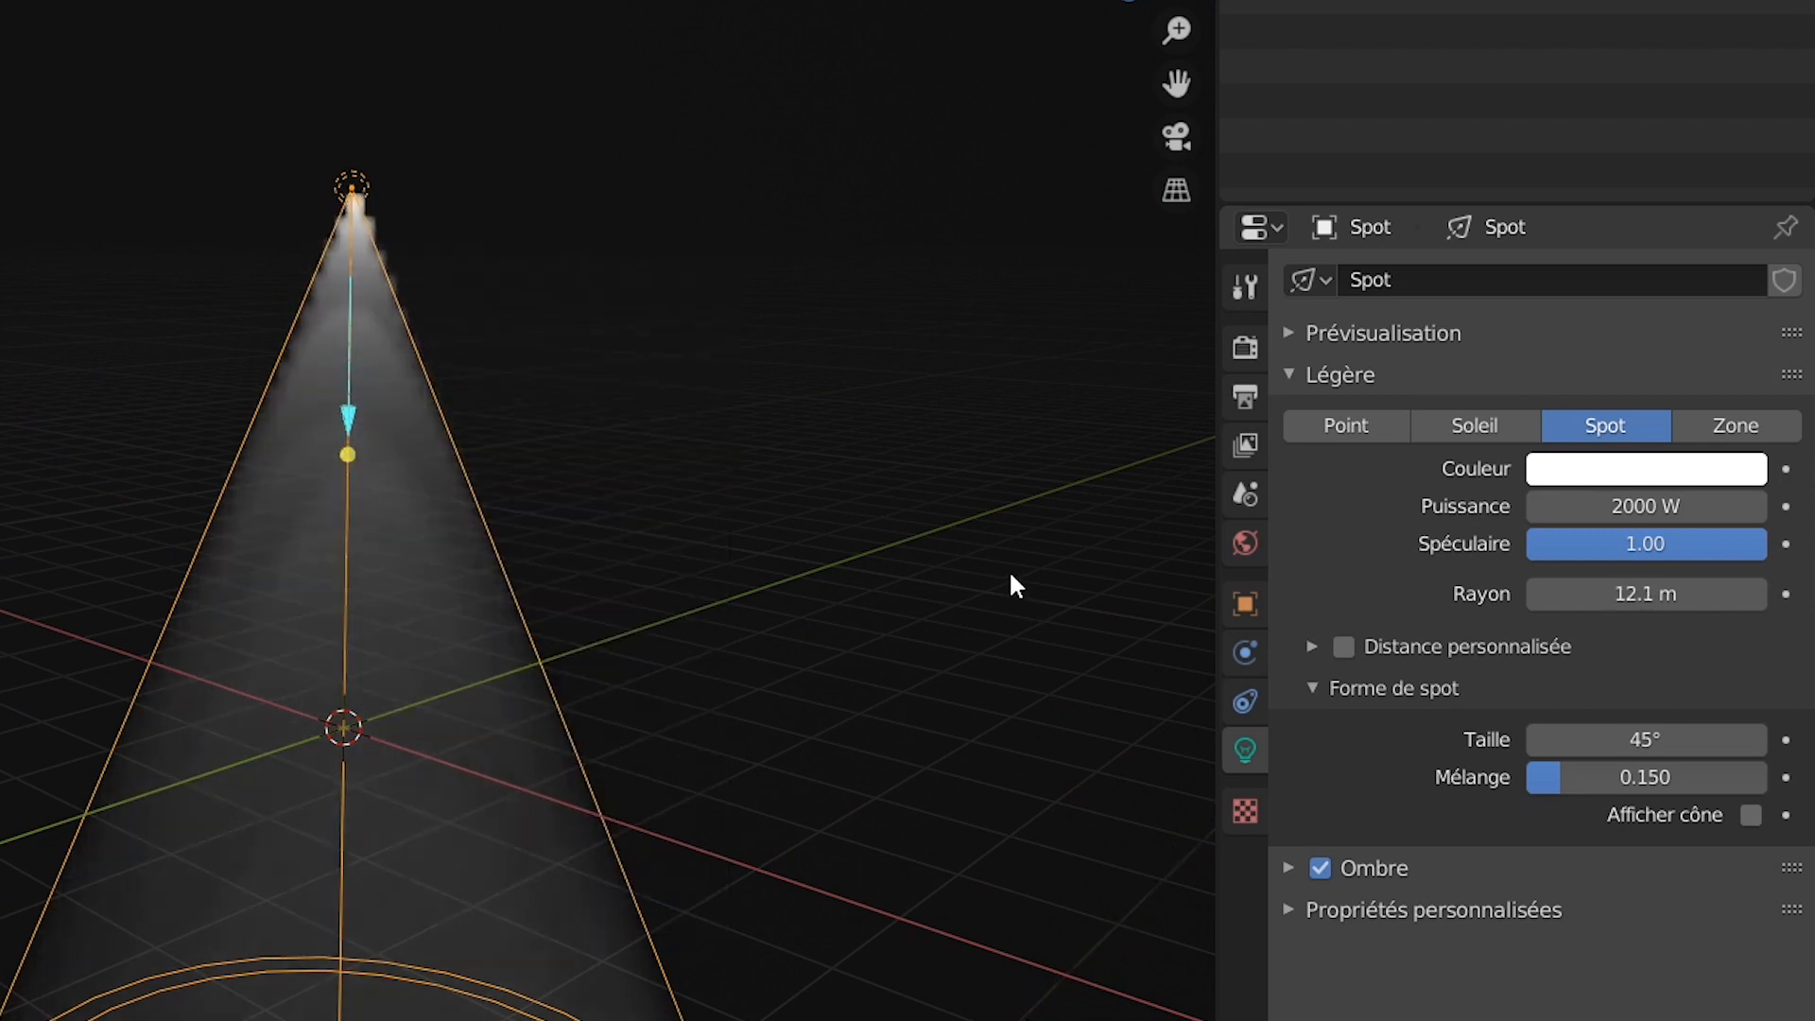
left_click(4, 407)
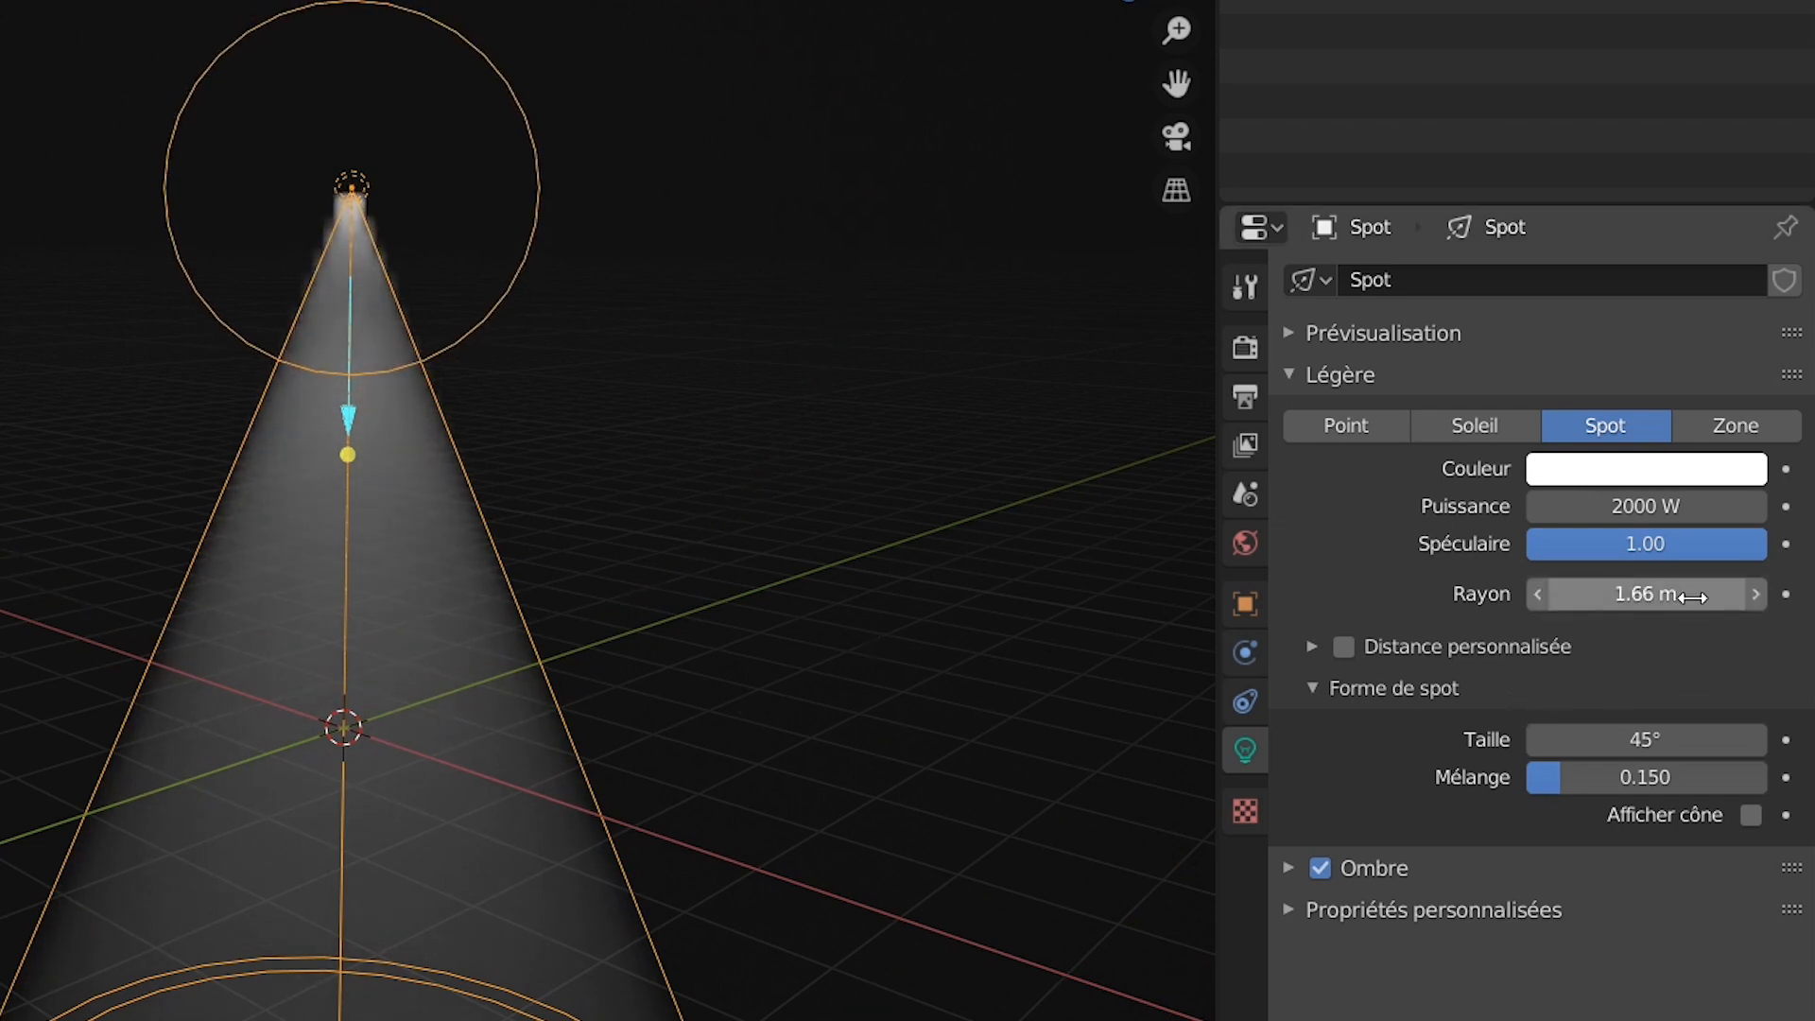
mouse_move(1645, 594)
left_mouse_down()
mouse_move(1558, 593)
mouse_move(1670, 605)
left_mouse_up()
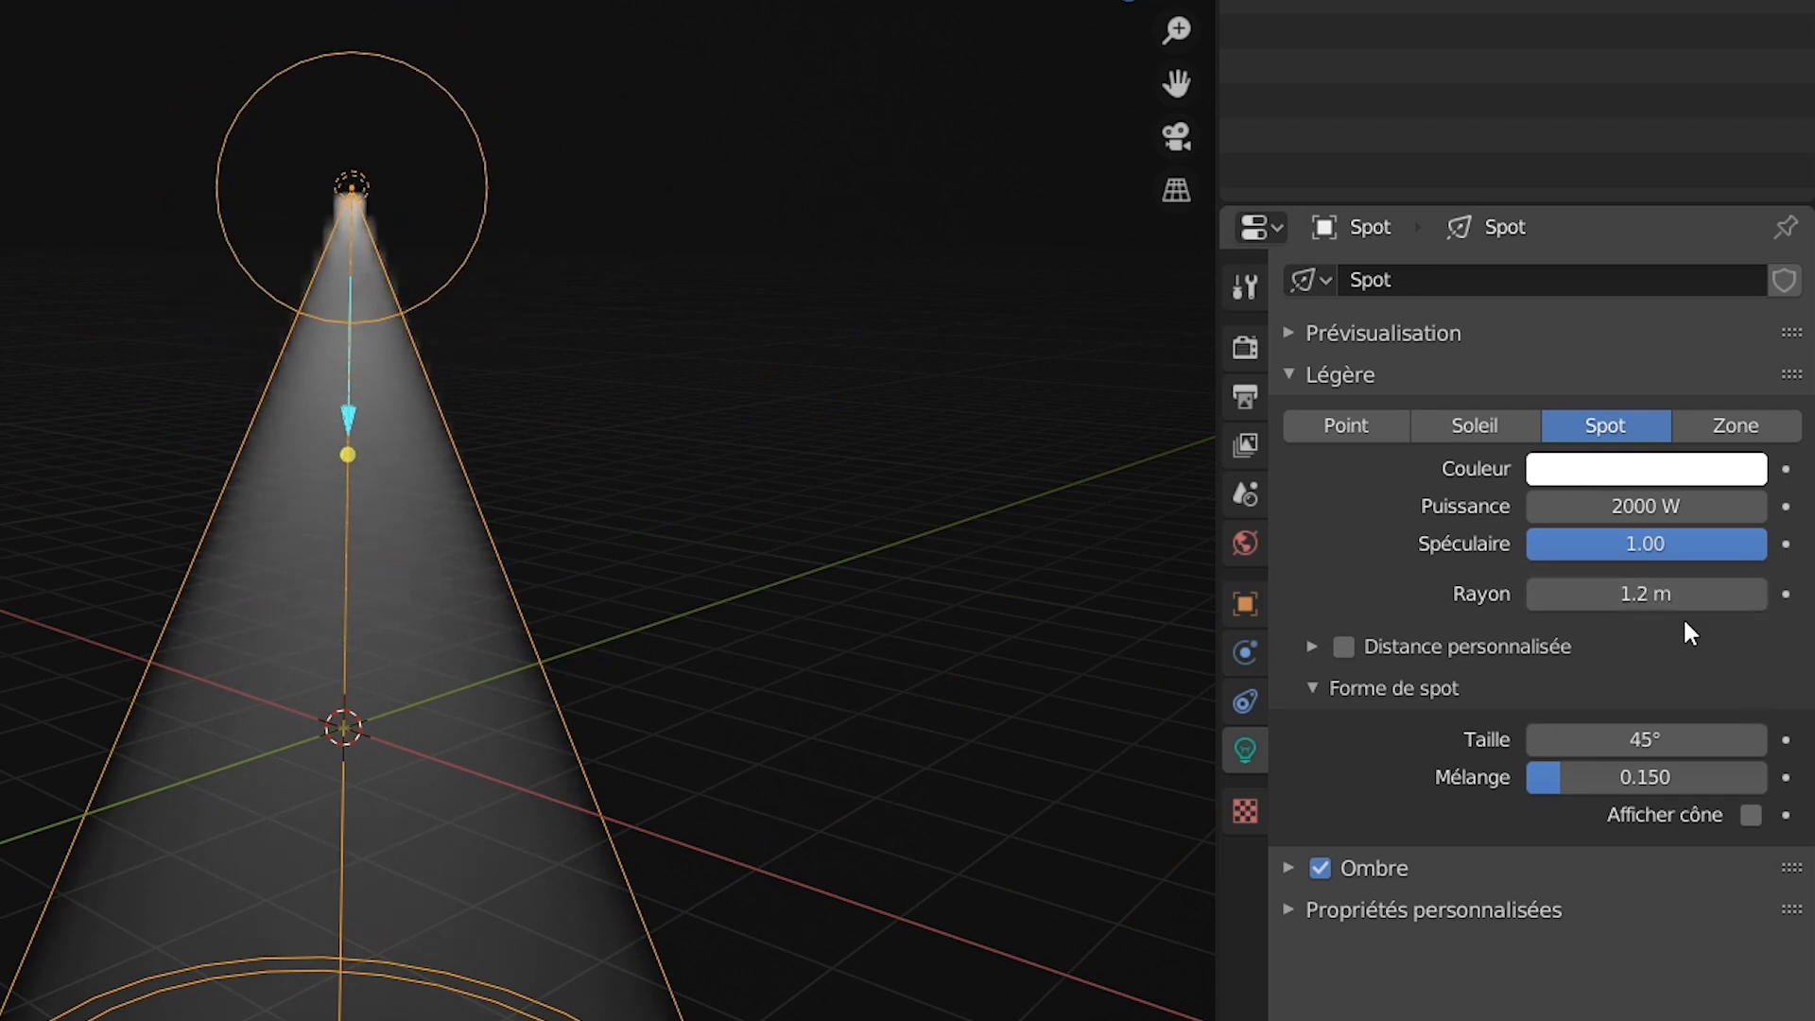
Step: Set the spot's edge blend to 1.000 and tilt its beam slightly sideways
right_click(463, 471)
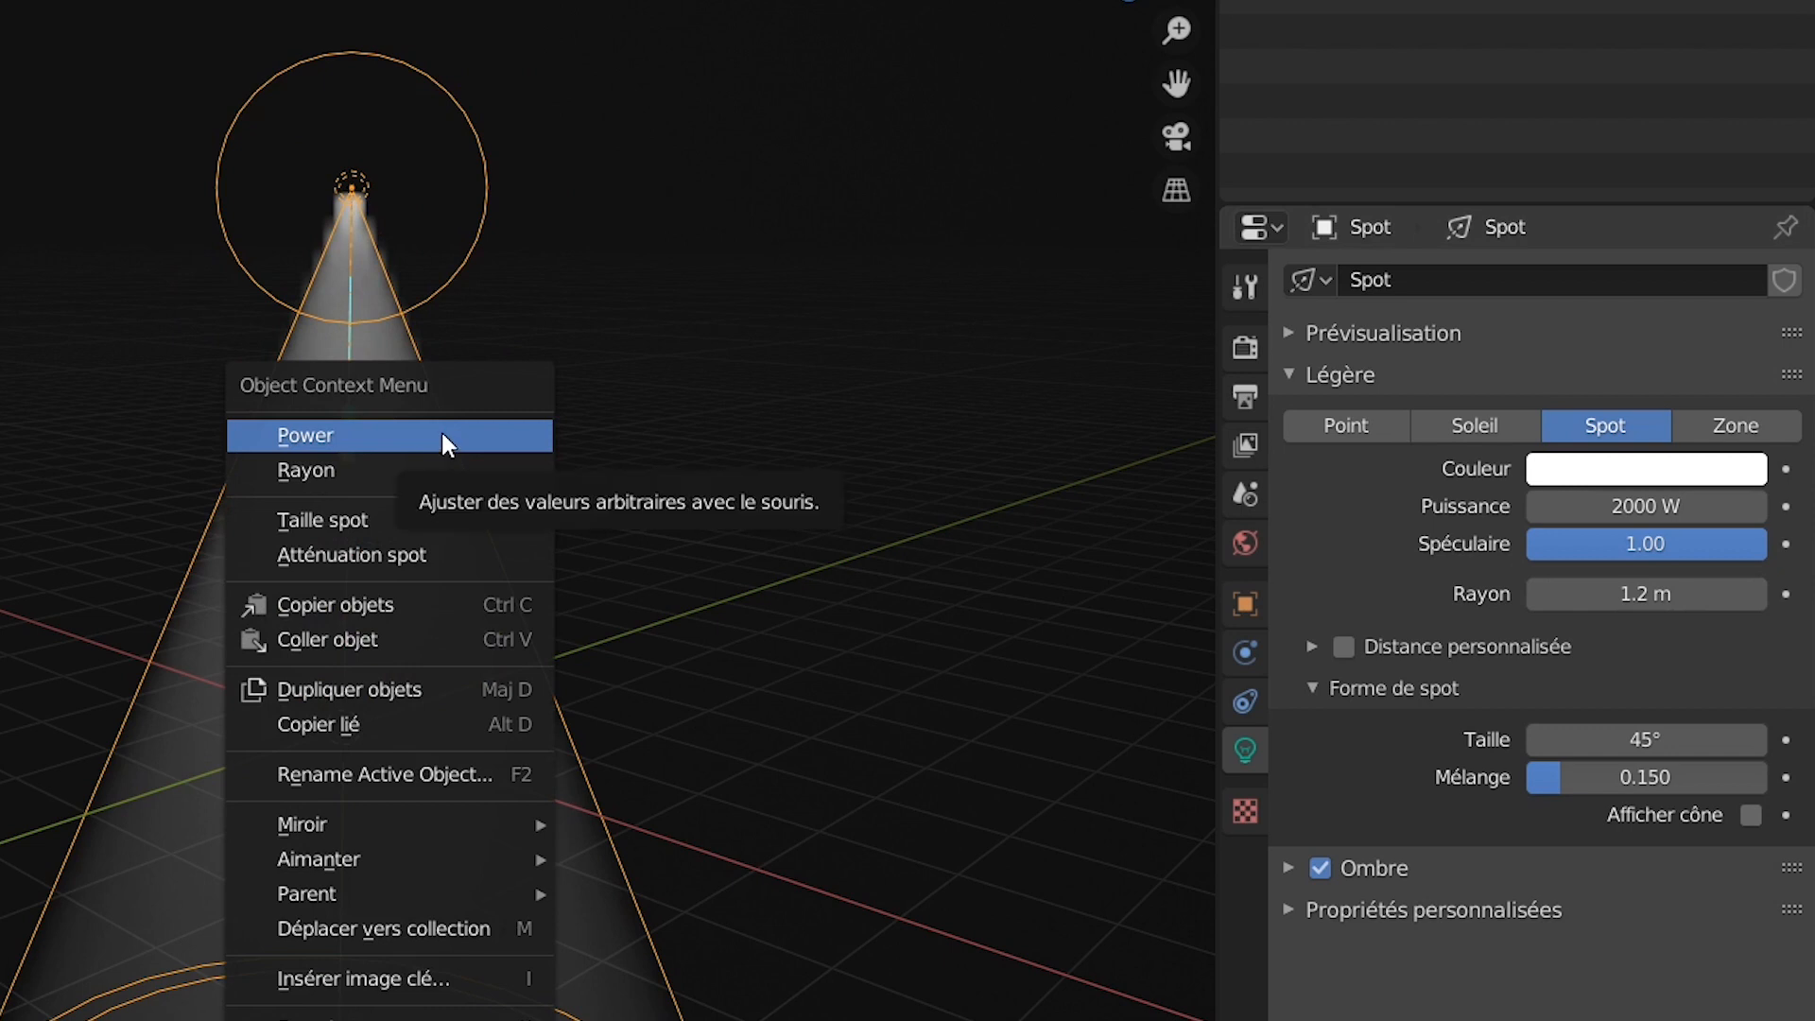
left_click(433, 556)
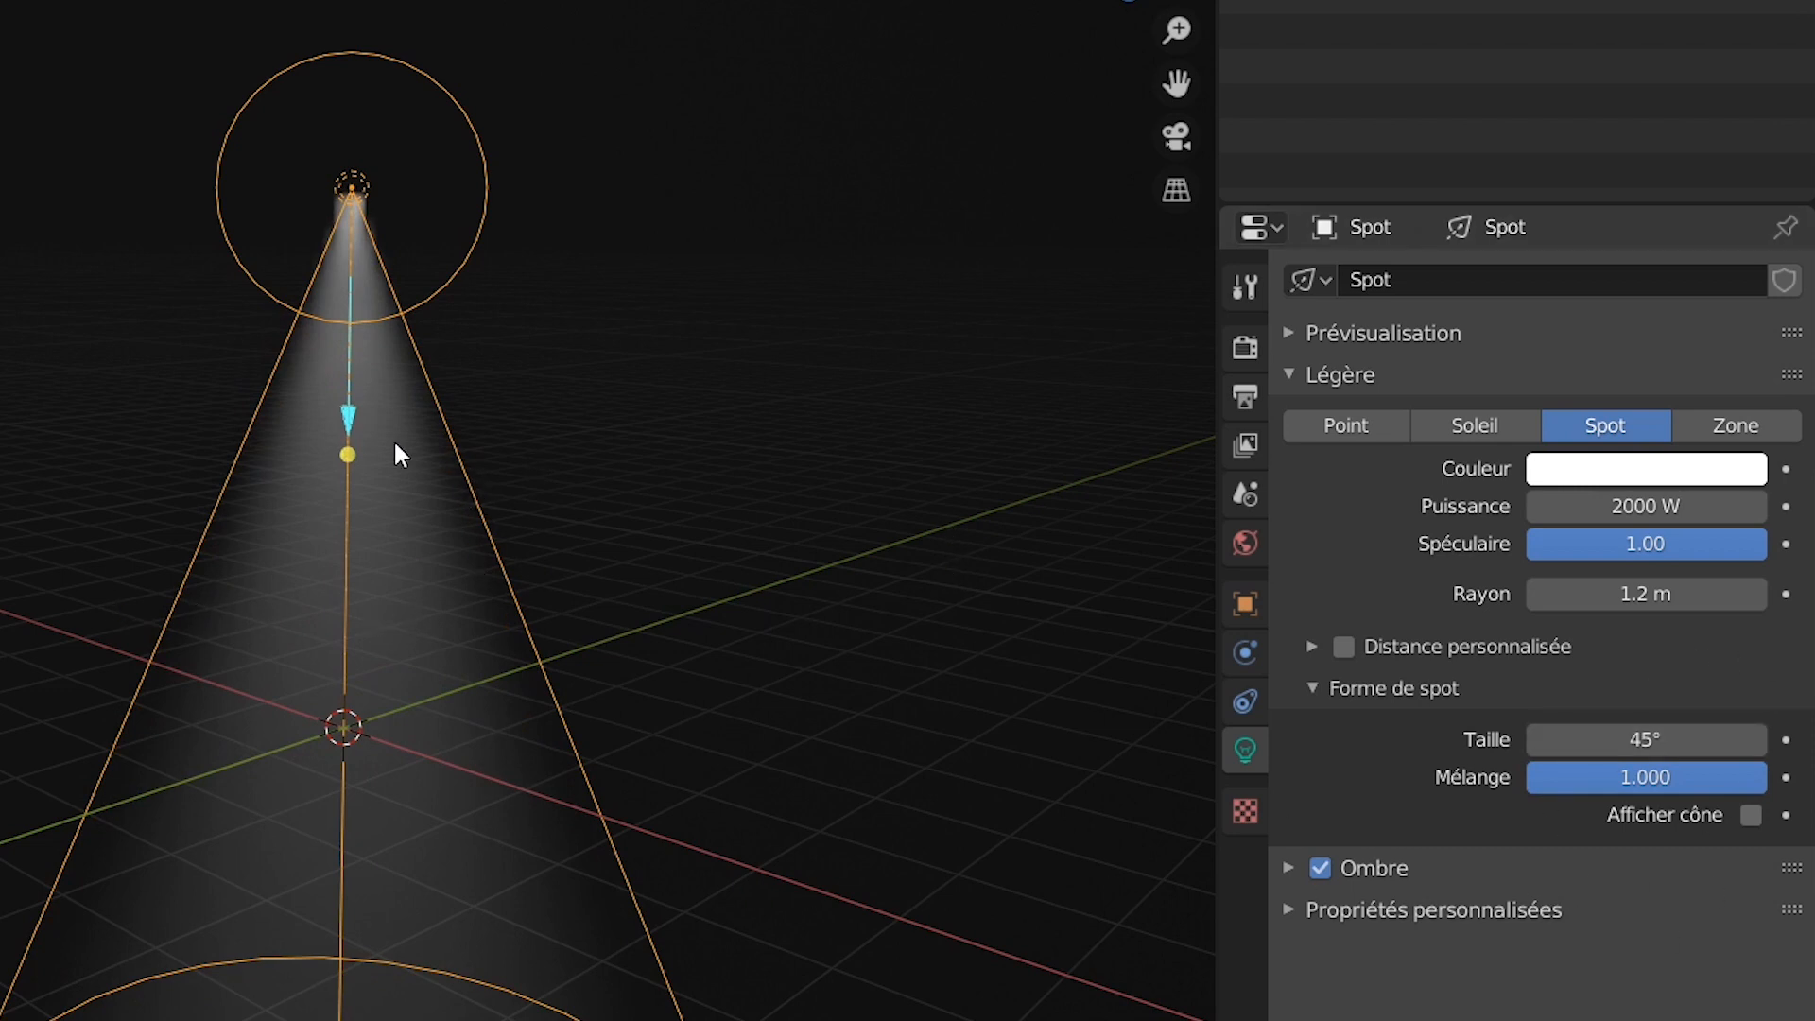
mouse_move(349, 454)
left_mouse_down()
mouse_move(348, 519)
mouse_move(617, 493)
mouse_move(146, 437)
mouse_move(373, 466)
mouse_move(328, 473)
mouse_move(364, 479)
mouse_move(364, 456)
left_mouse_up()
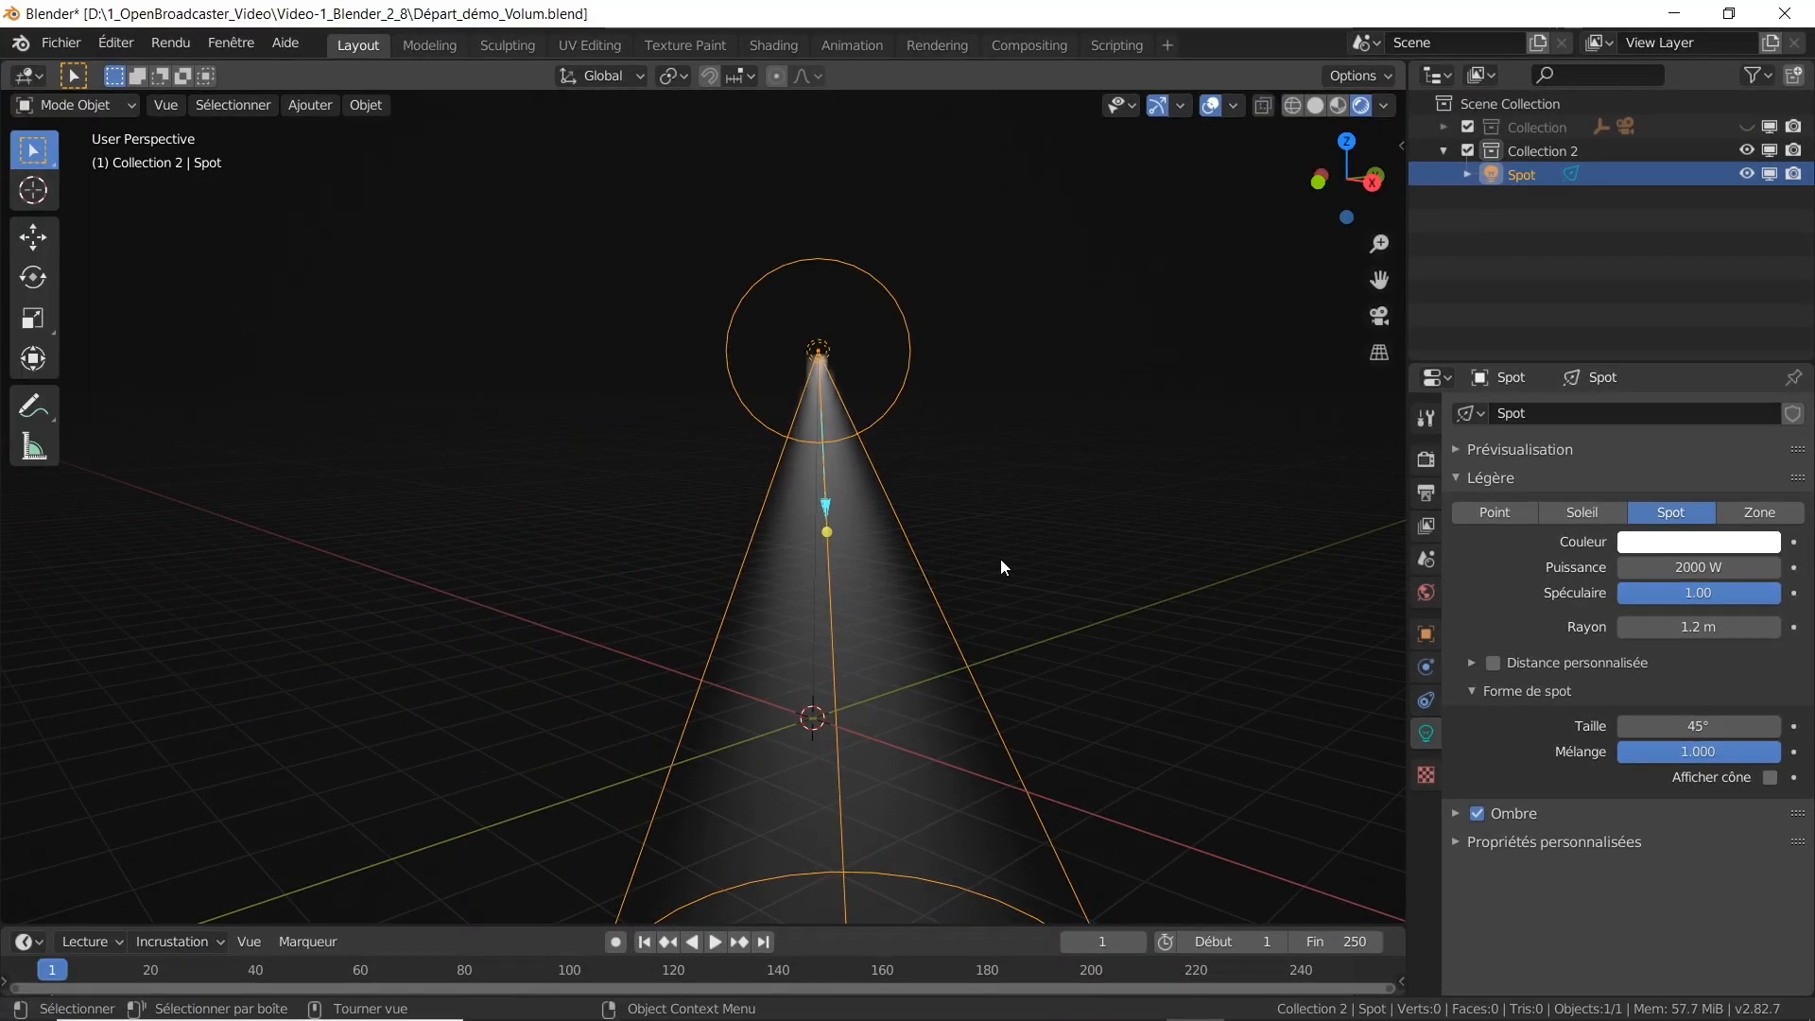
Step: Hide the spot light, and add a point light at the 3D cursor raised along the Z axis
scroll(1001, 559, "down", 2)
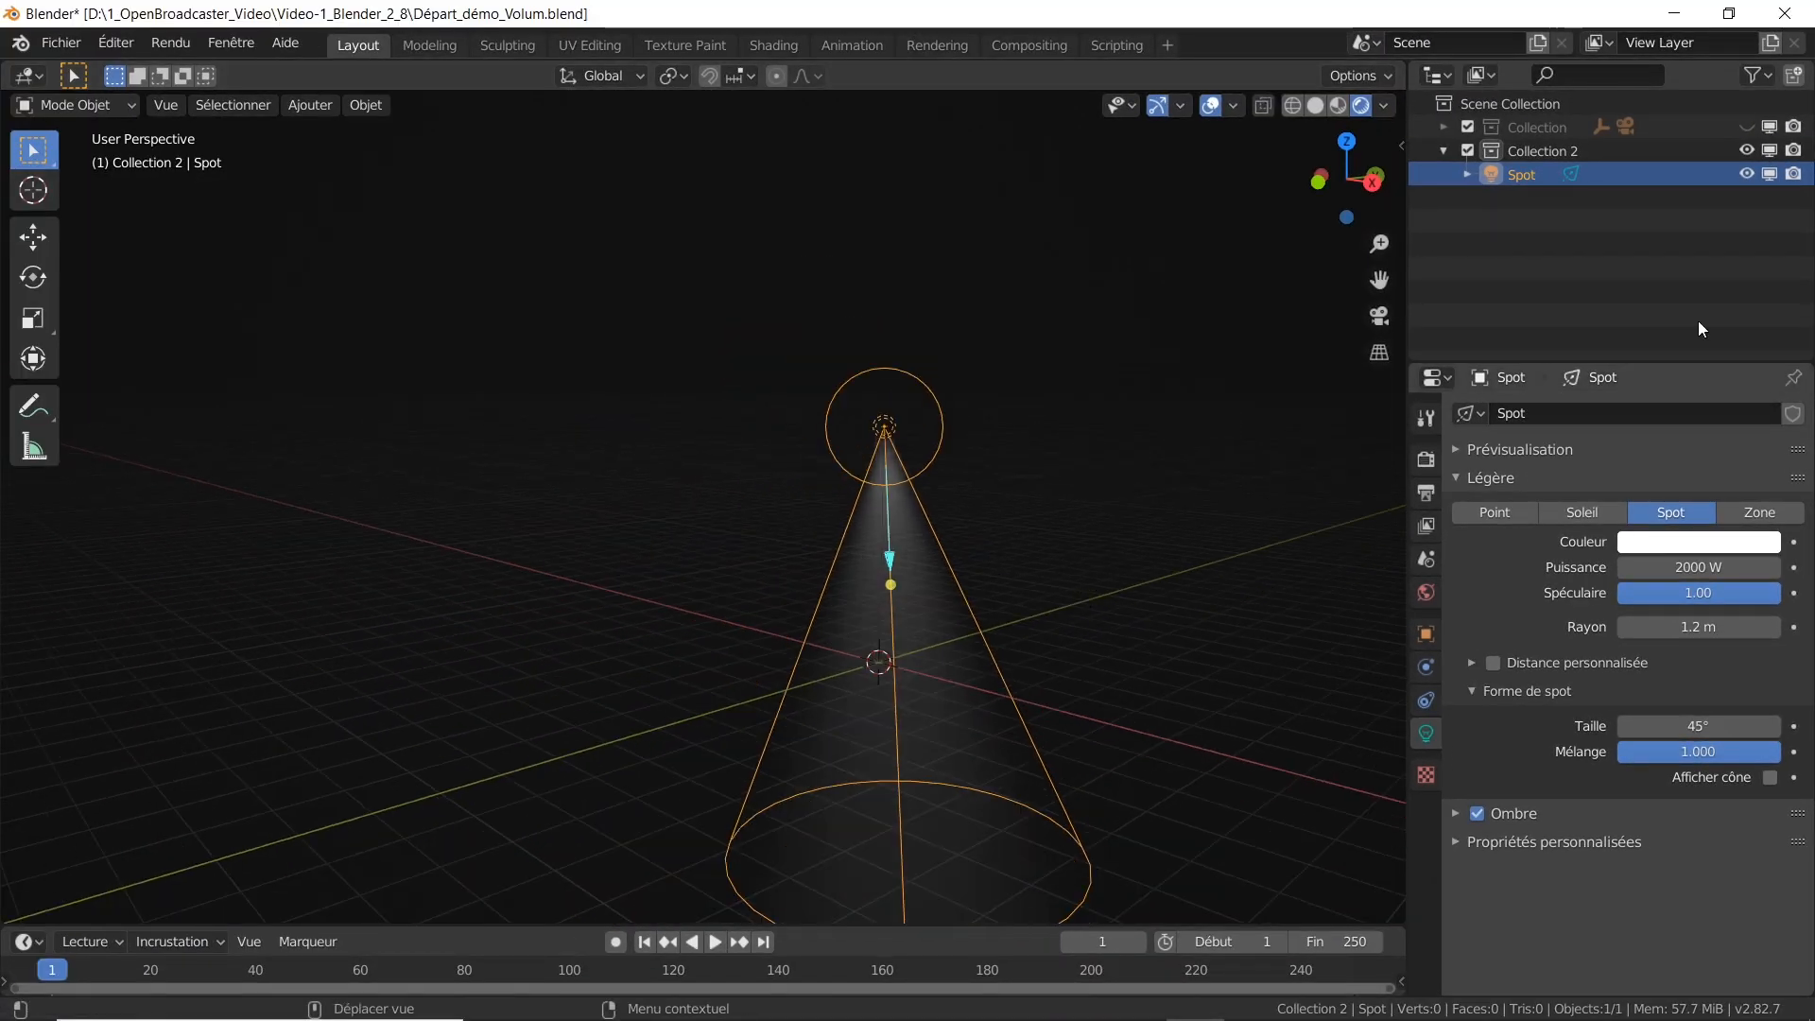
left_click(1747, 174)
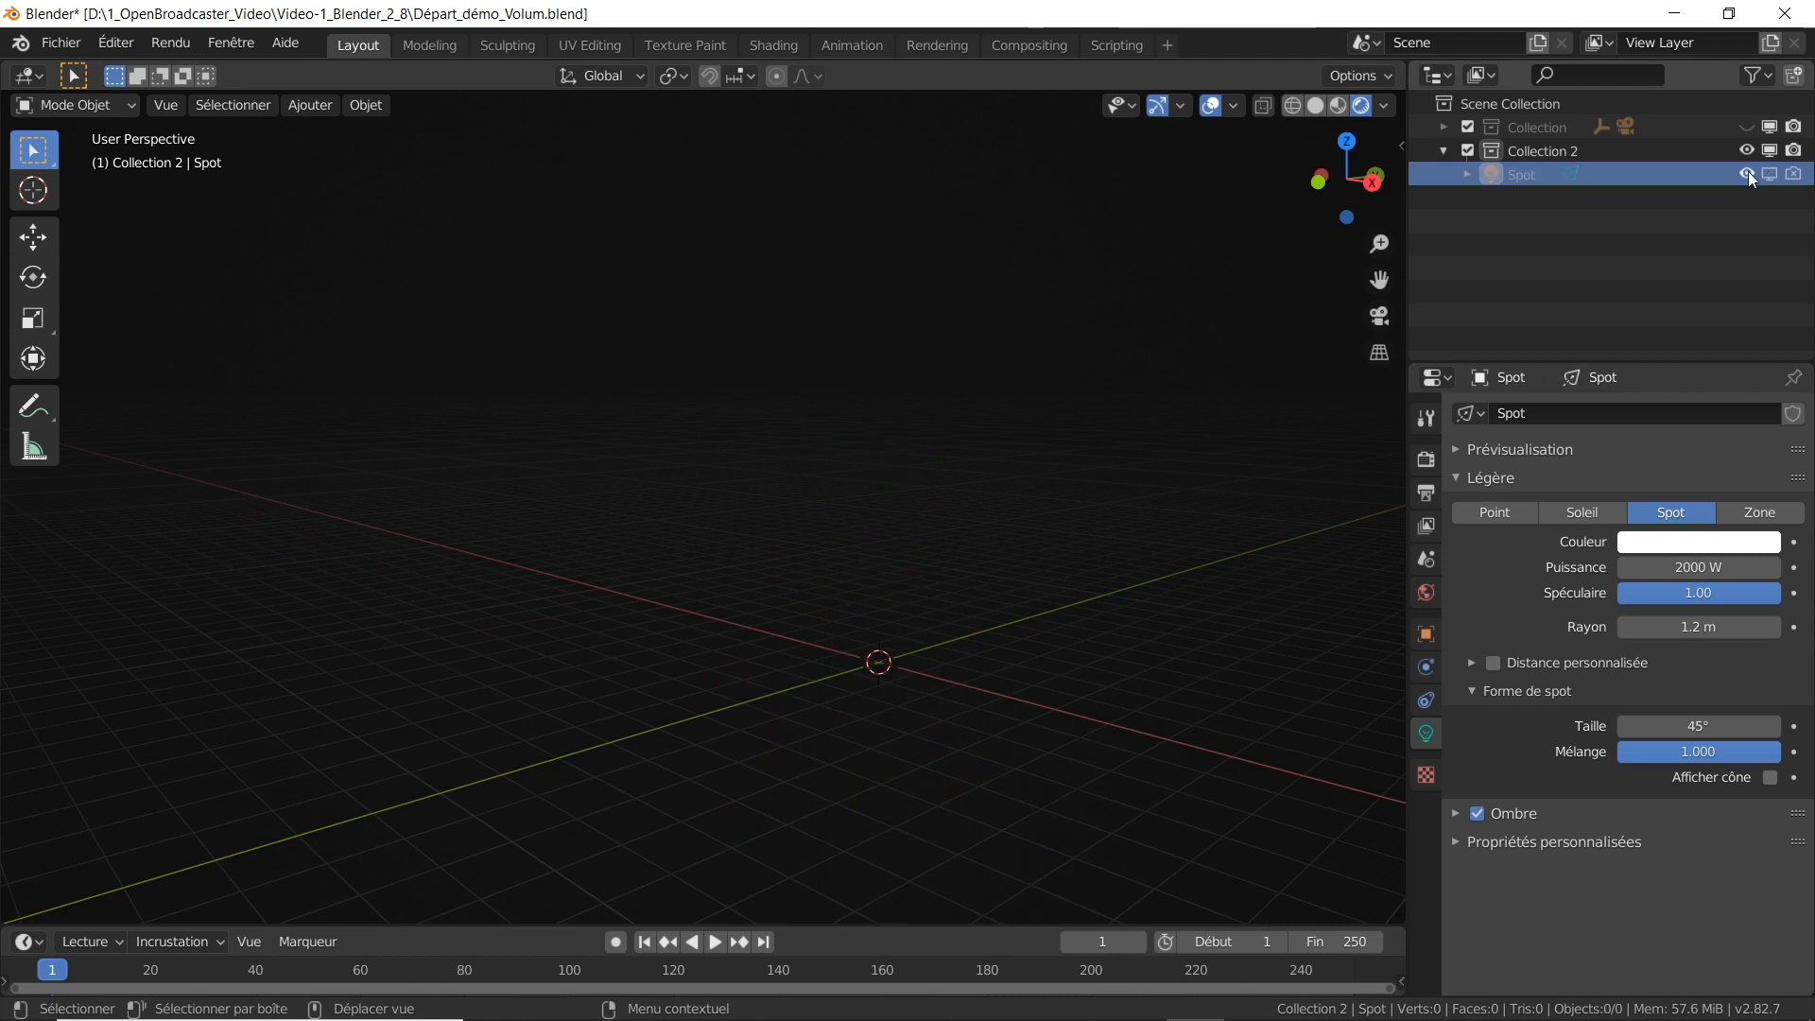
key("shift+a")
mouse_move(1046, 418)
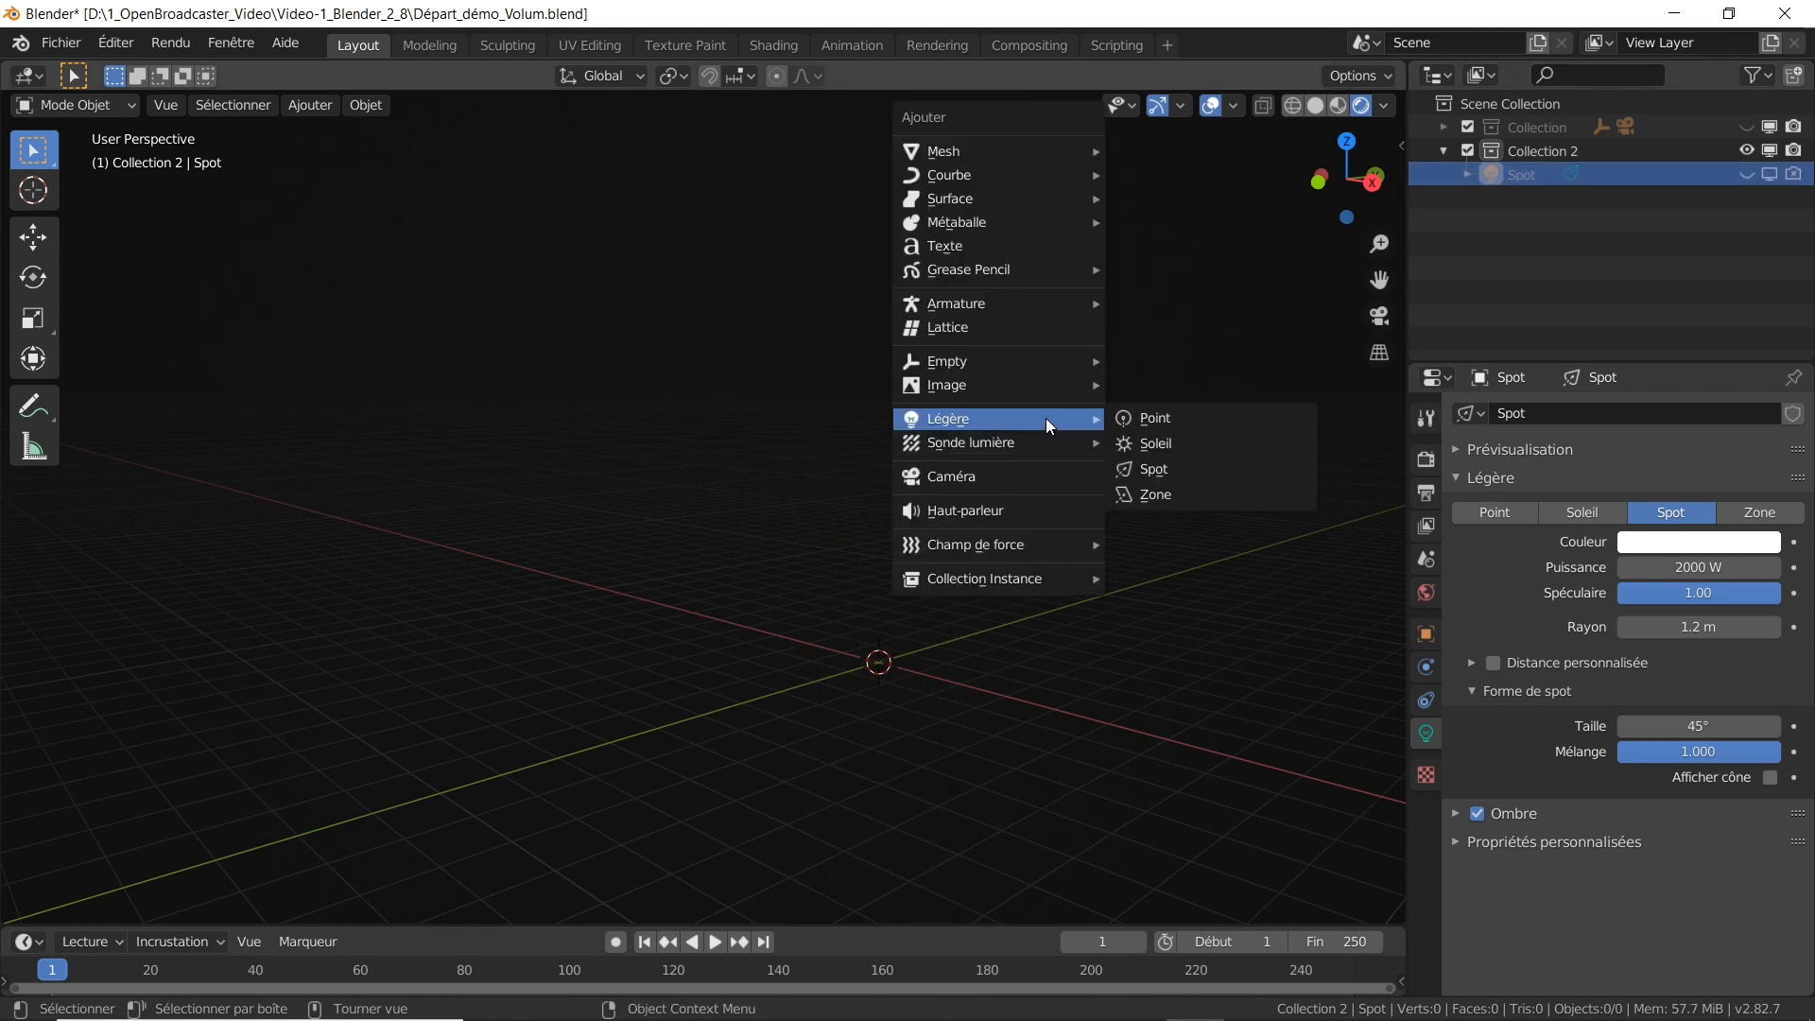
left_click(1184, 421)
key("g")
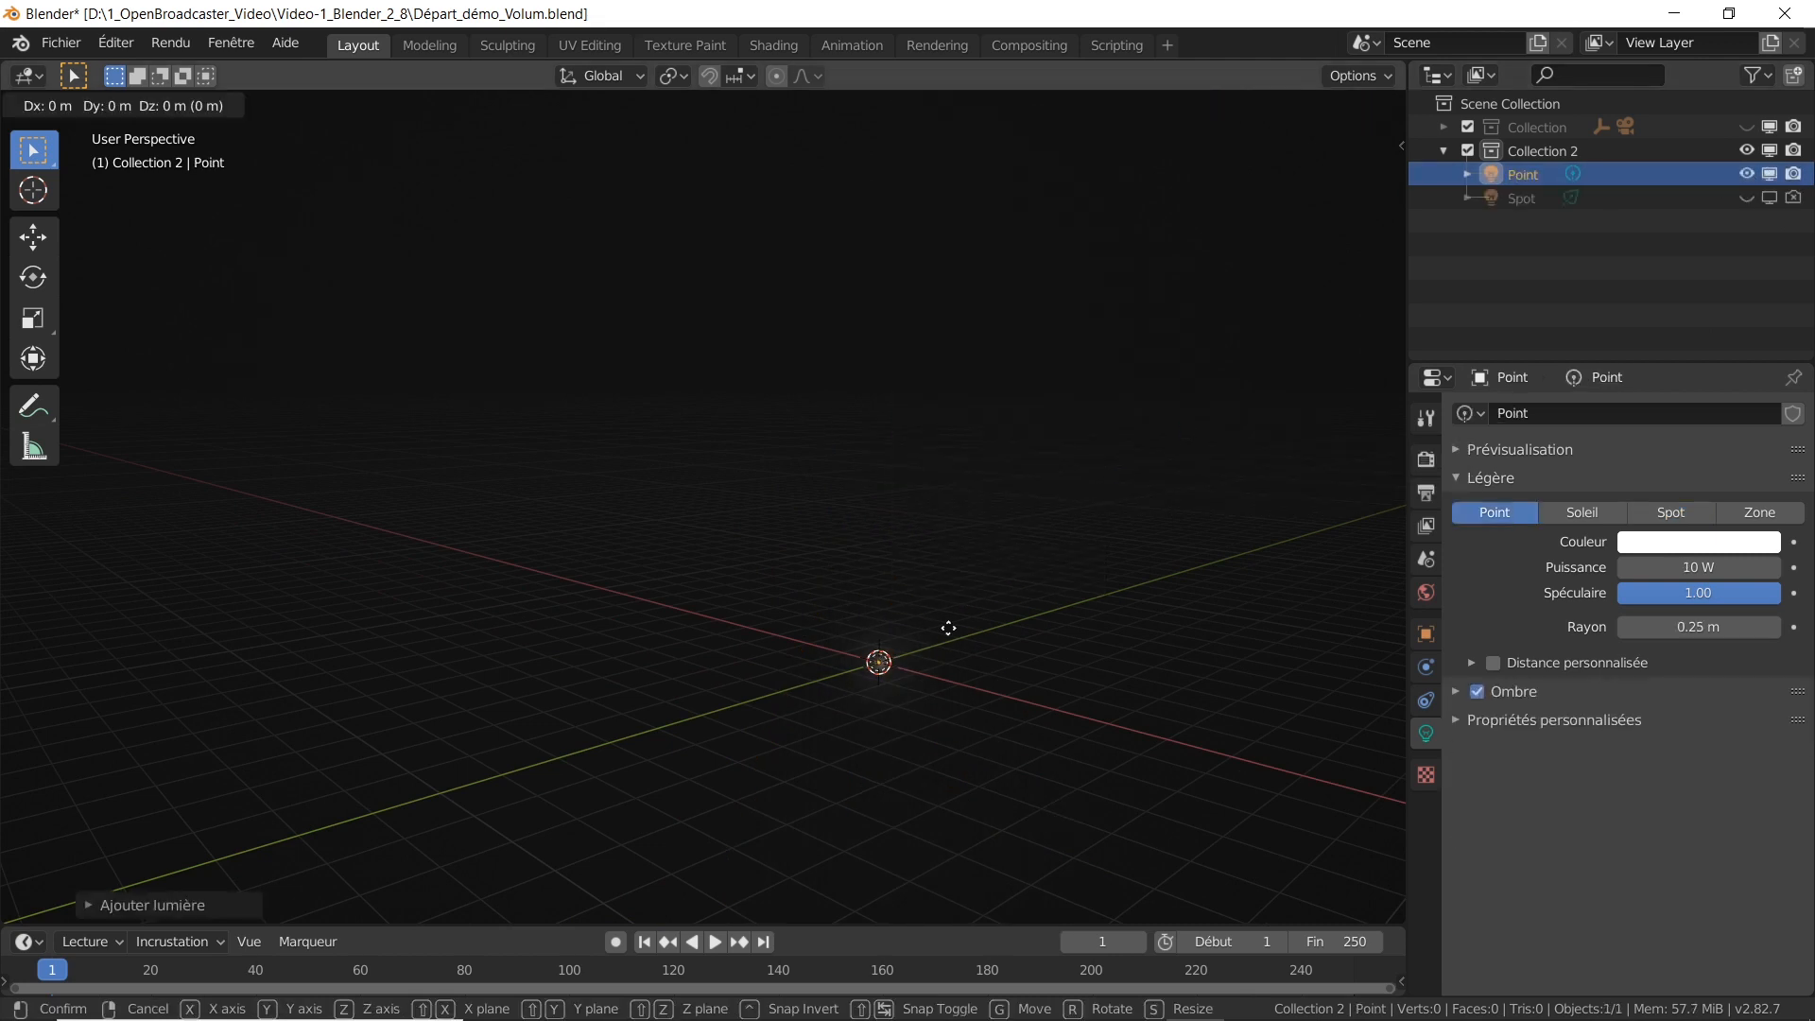
key("z")
left_click(936, 433)
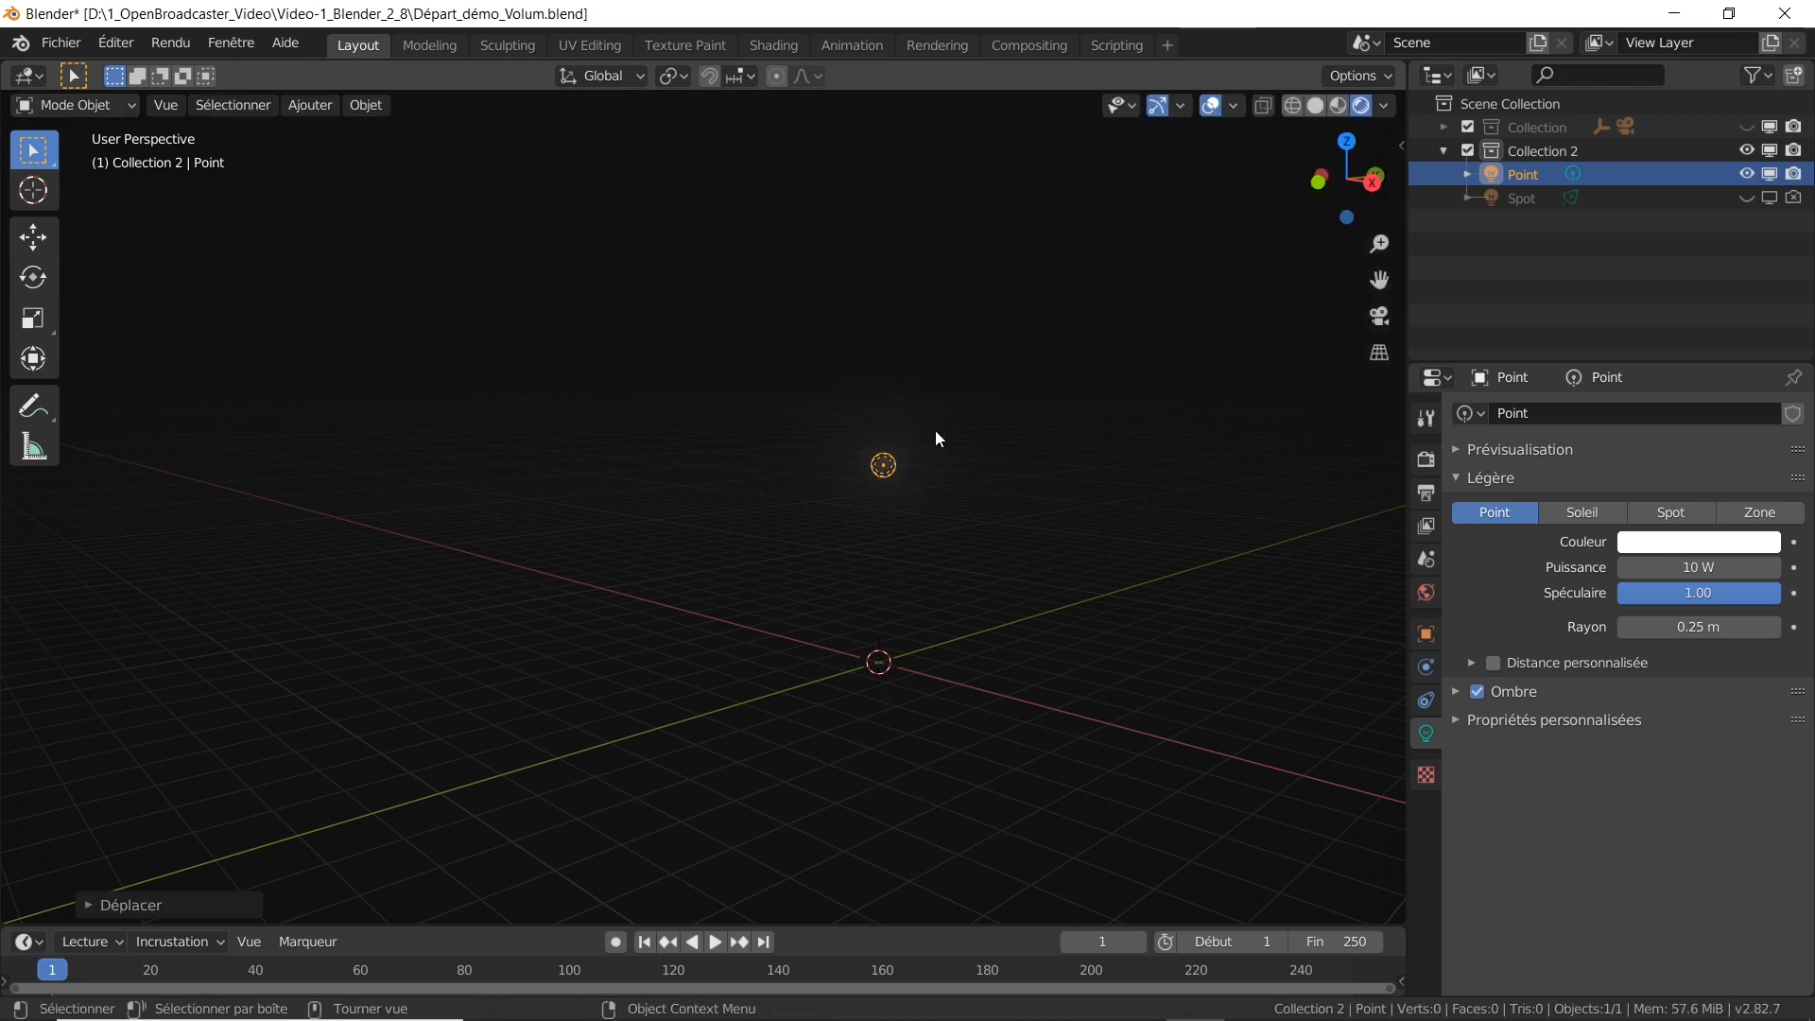
Step: Set the point light's power to 100 W
left_click(1695, 570)
type("100")
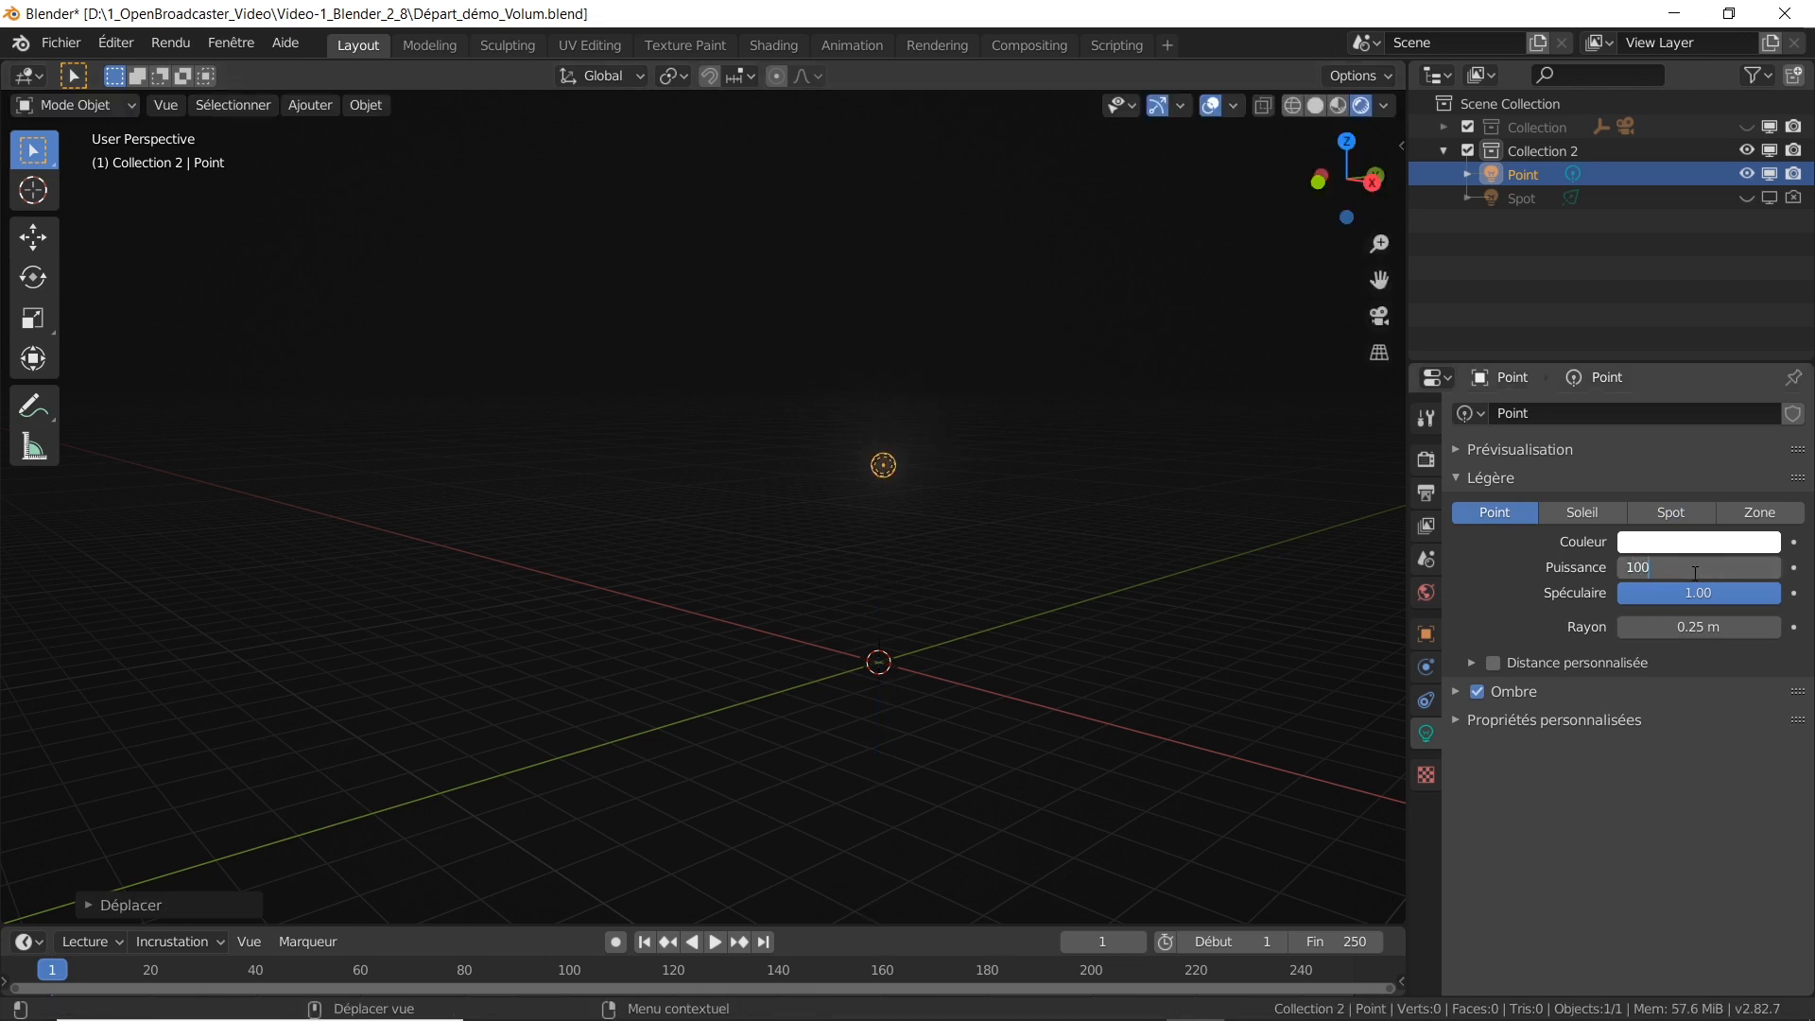
key("Return")
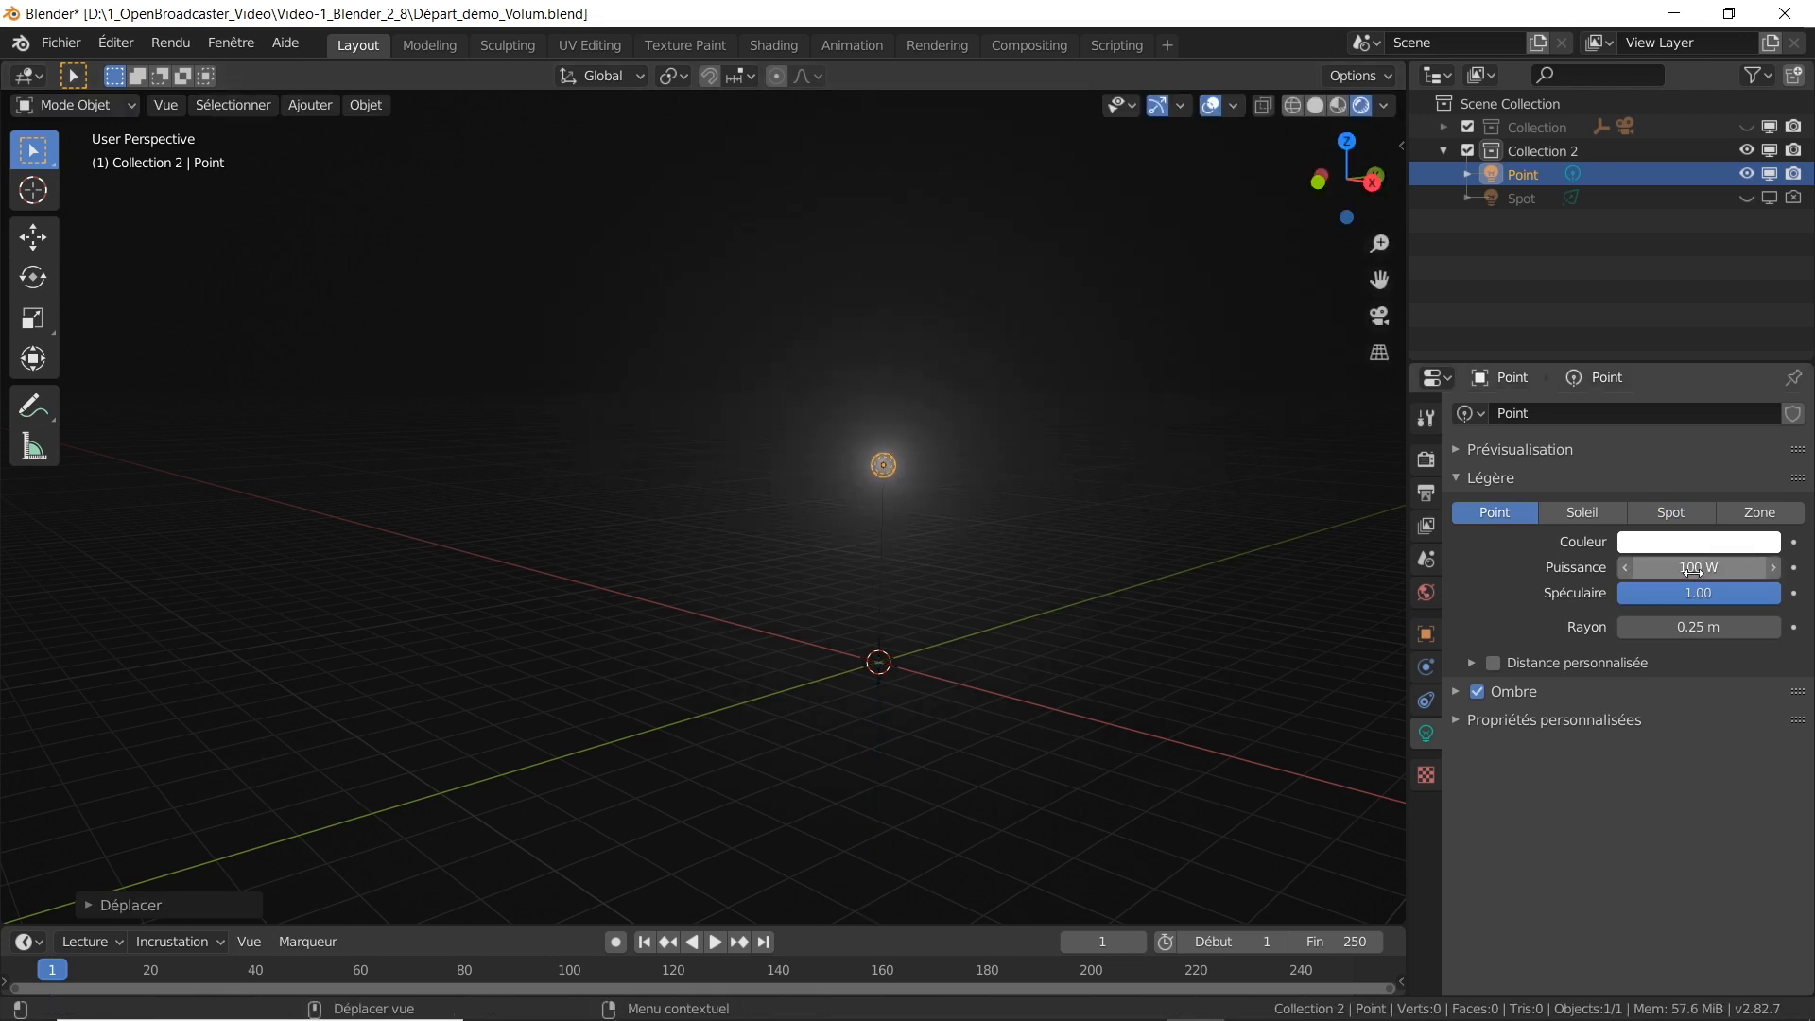
middle_click_drag(891, 479, 1057, 477)
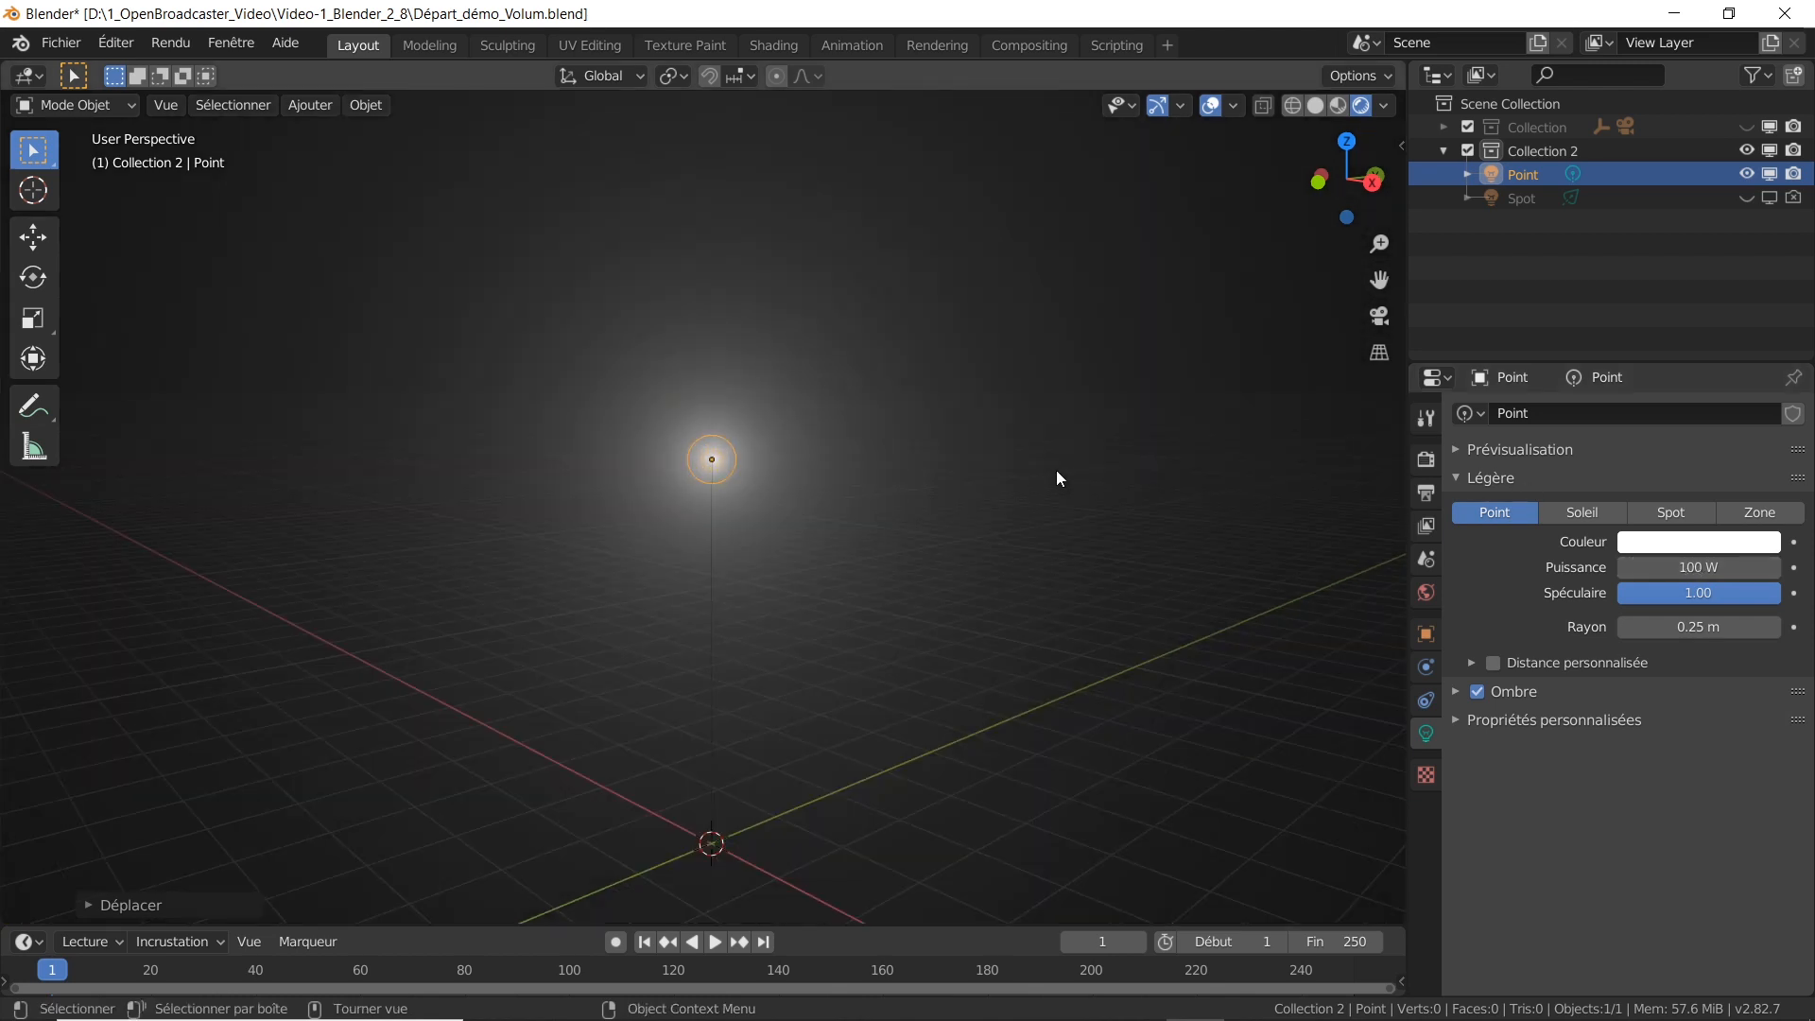
Step: Make the spot light visible again in viewport and render, and hide the point light in both
left_click(1770, 198)
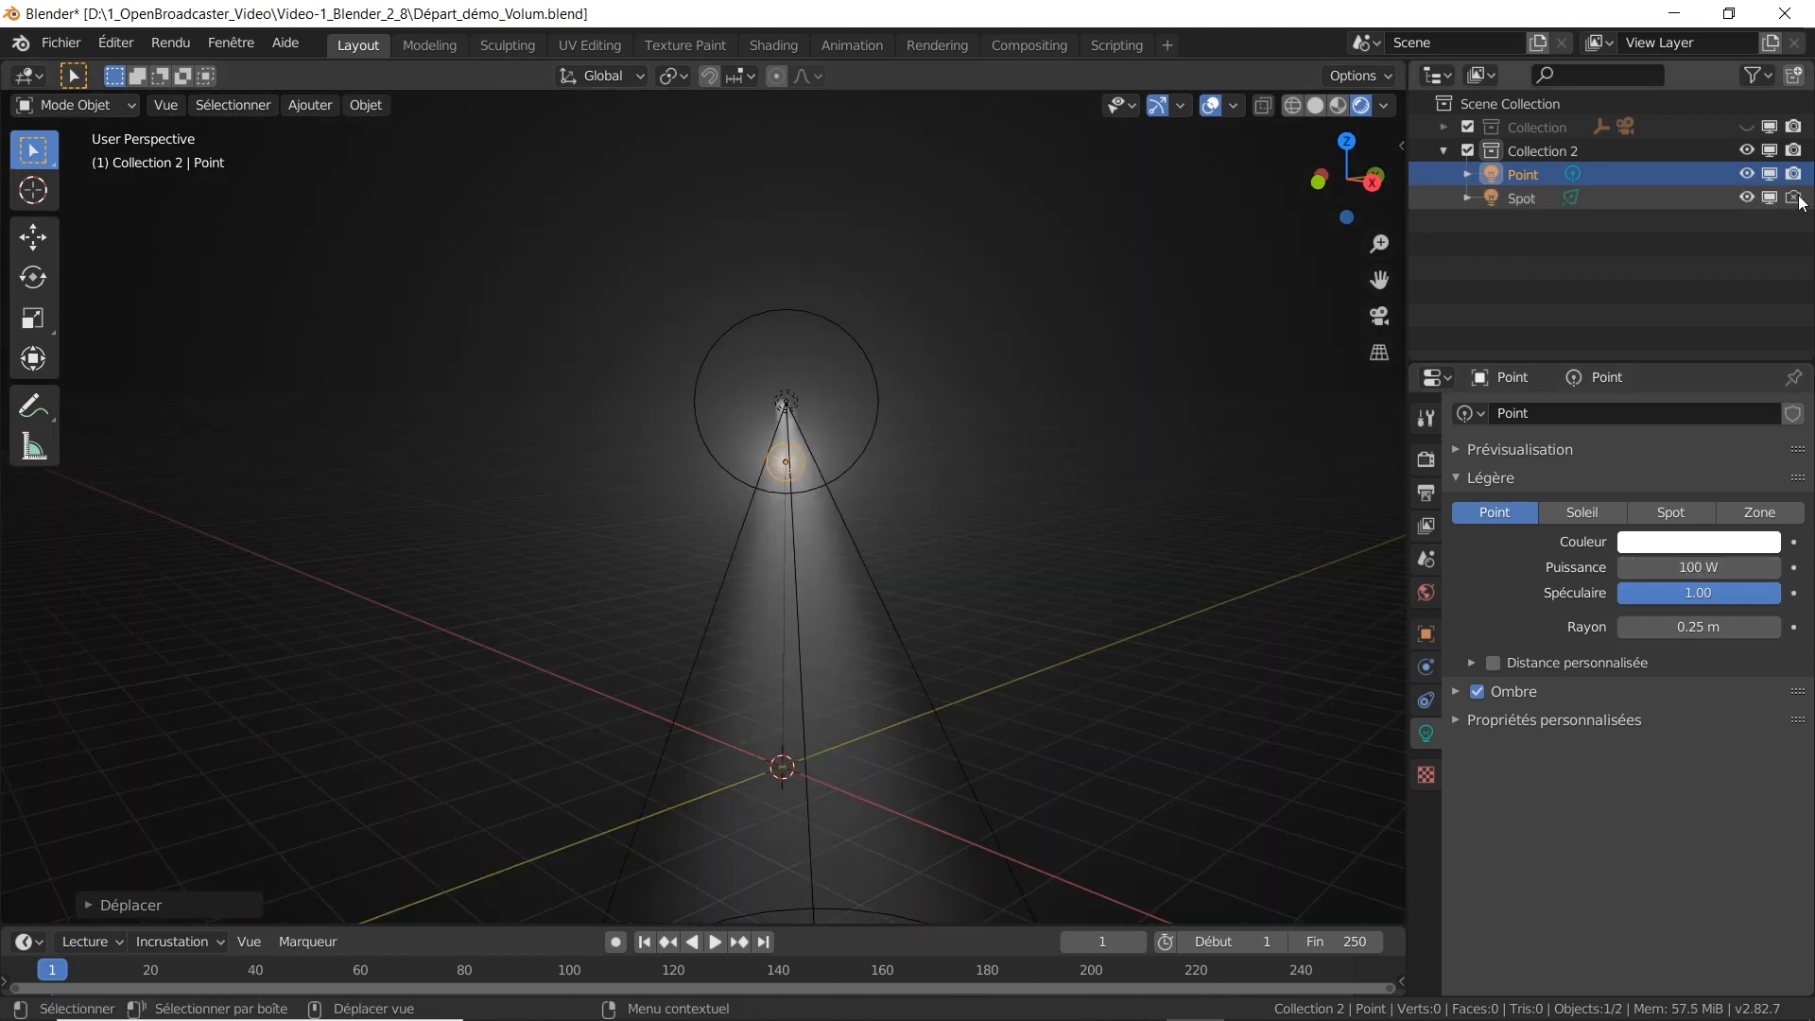
left_click(1796, 198)
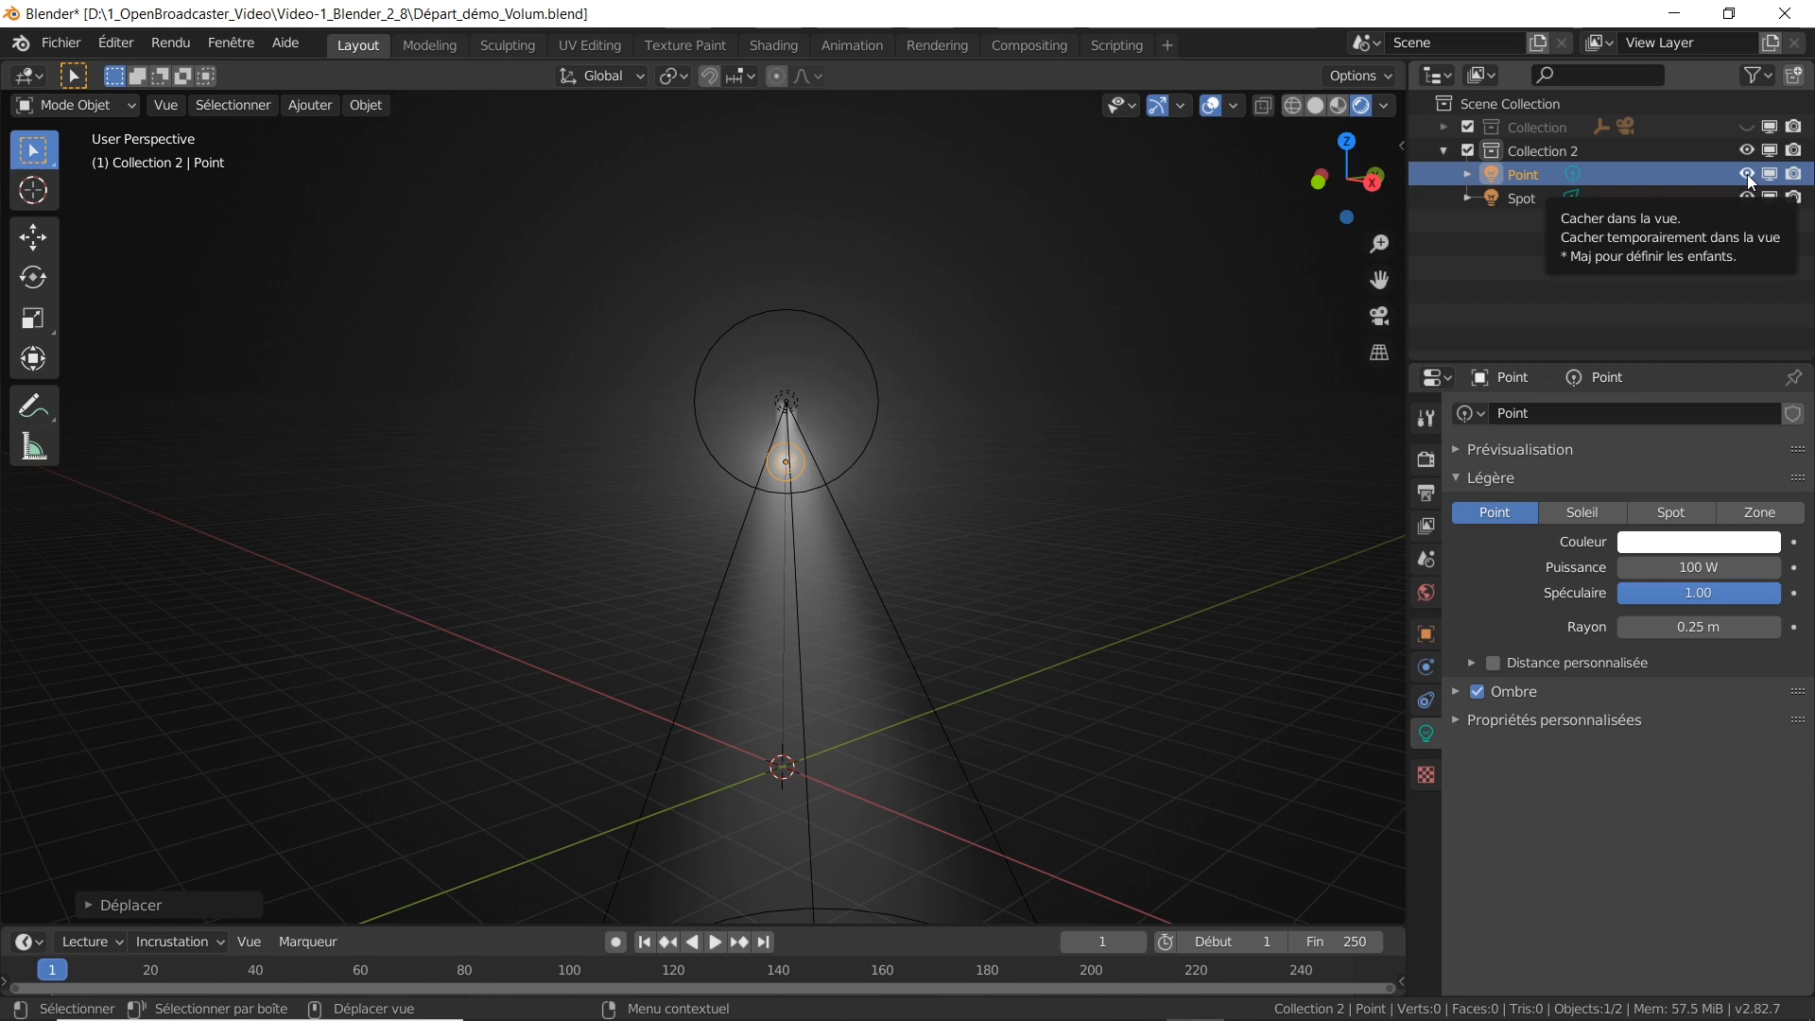
left_click(1747, 174)
left_click(1793, 174)
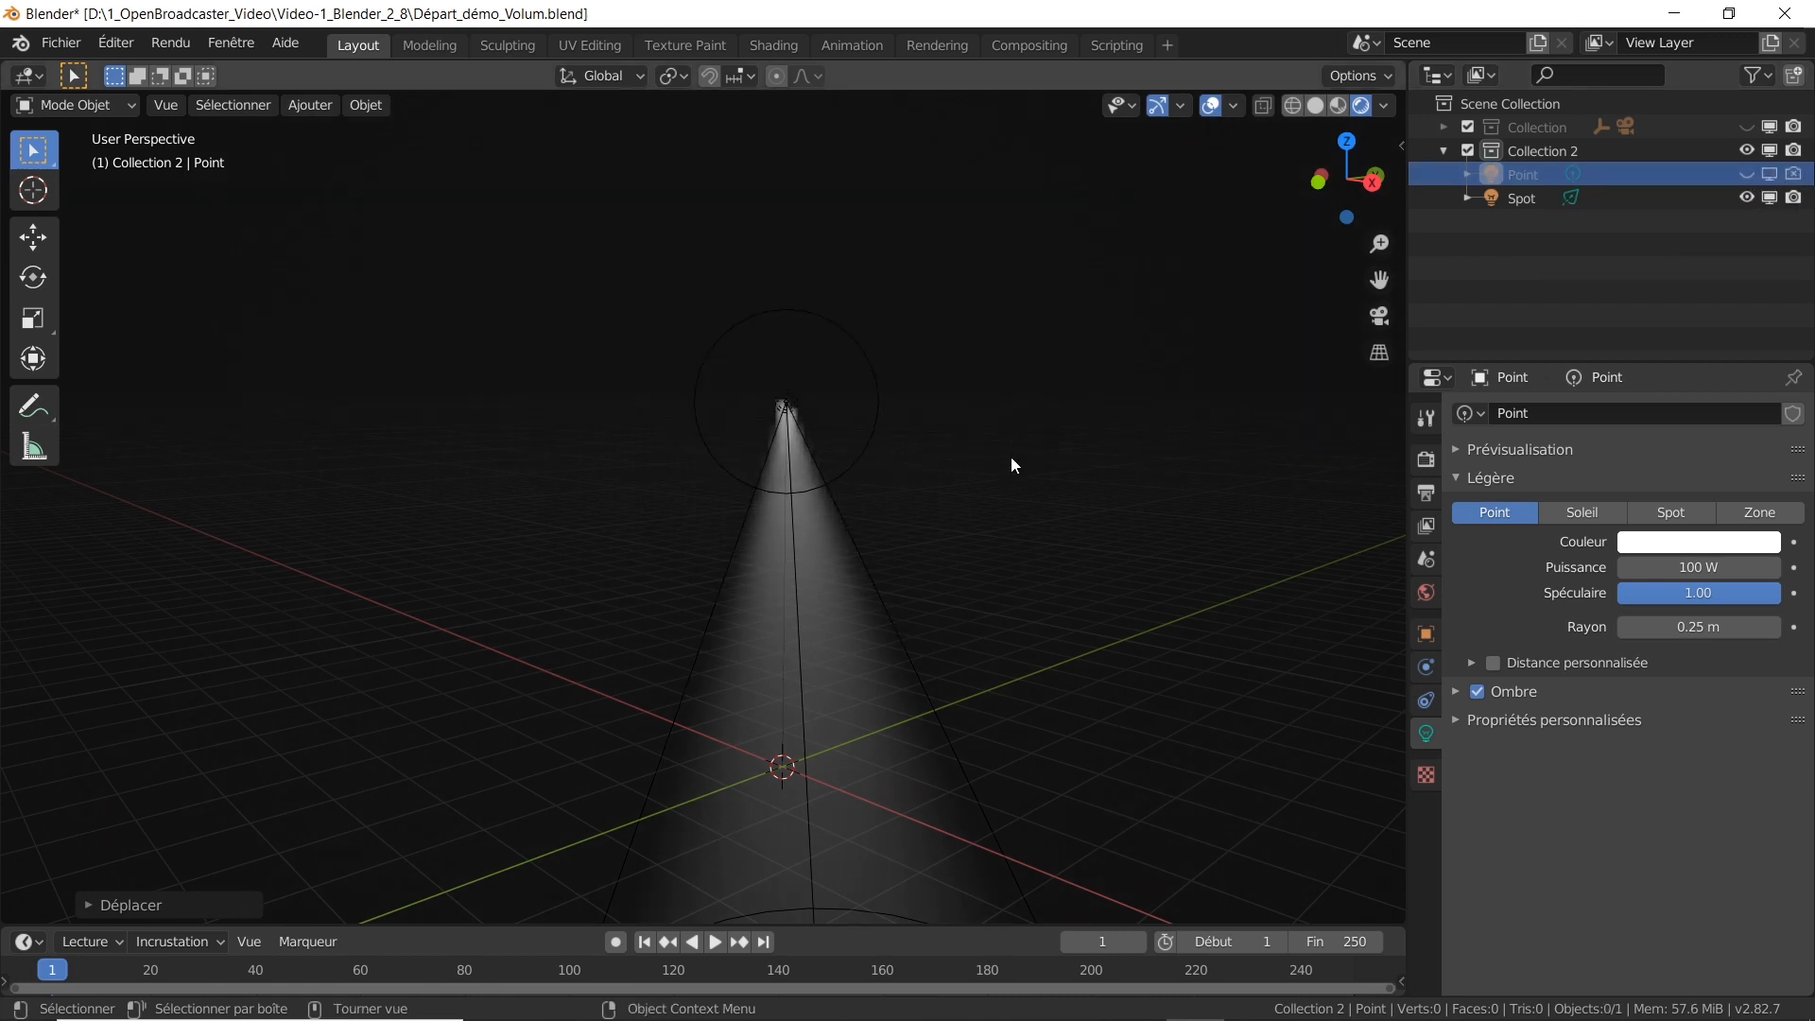
middle_click_drag(1091, 627, 1024, 586)
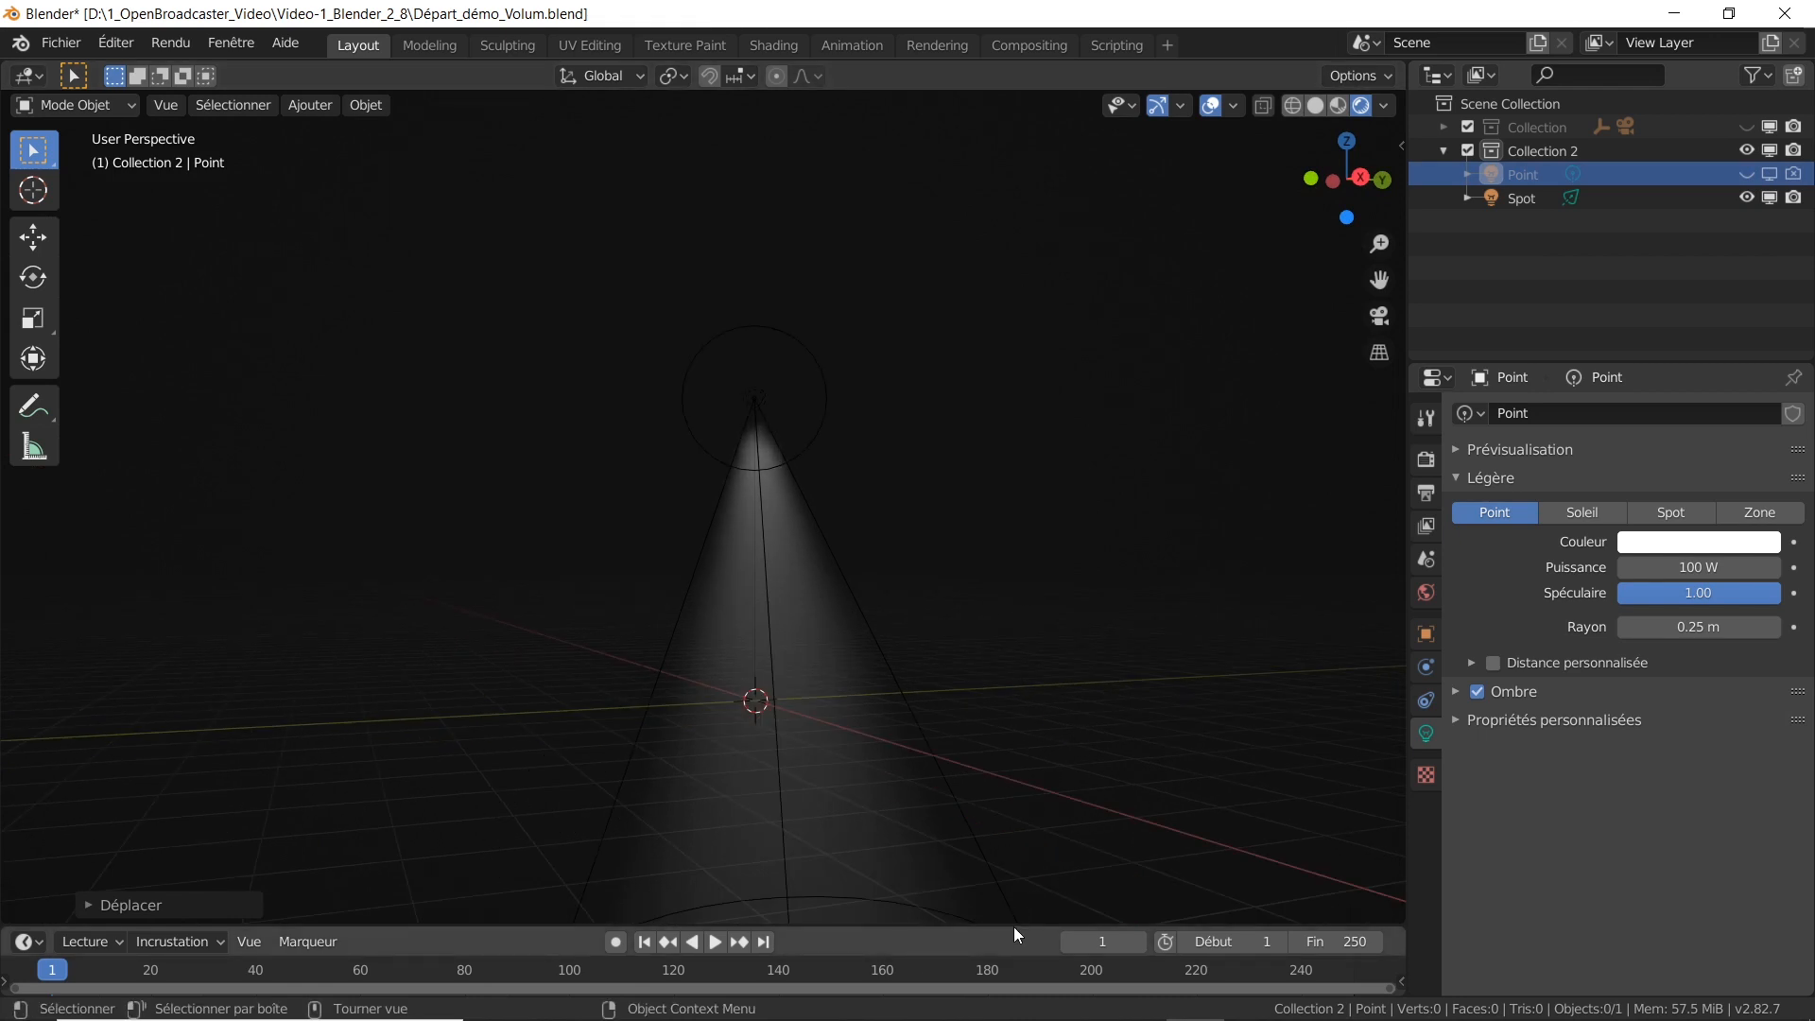
Step: Enlarge the timeline area, show the World properties and turn the timeline into a shader editor
left_click_drag(1014, 927, 1012, 699)
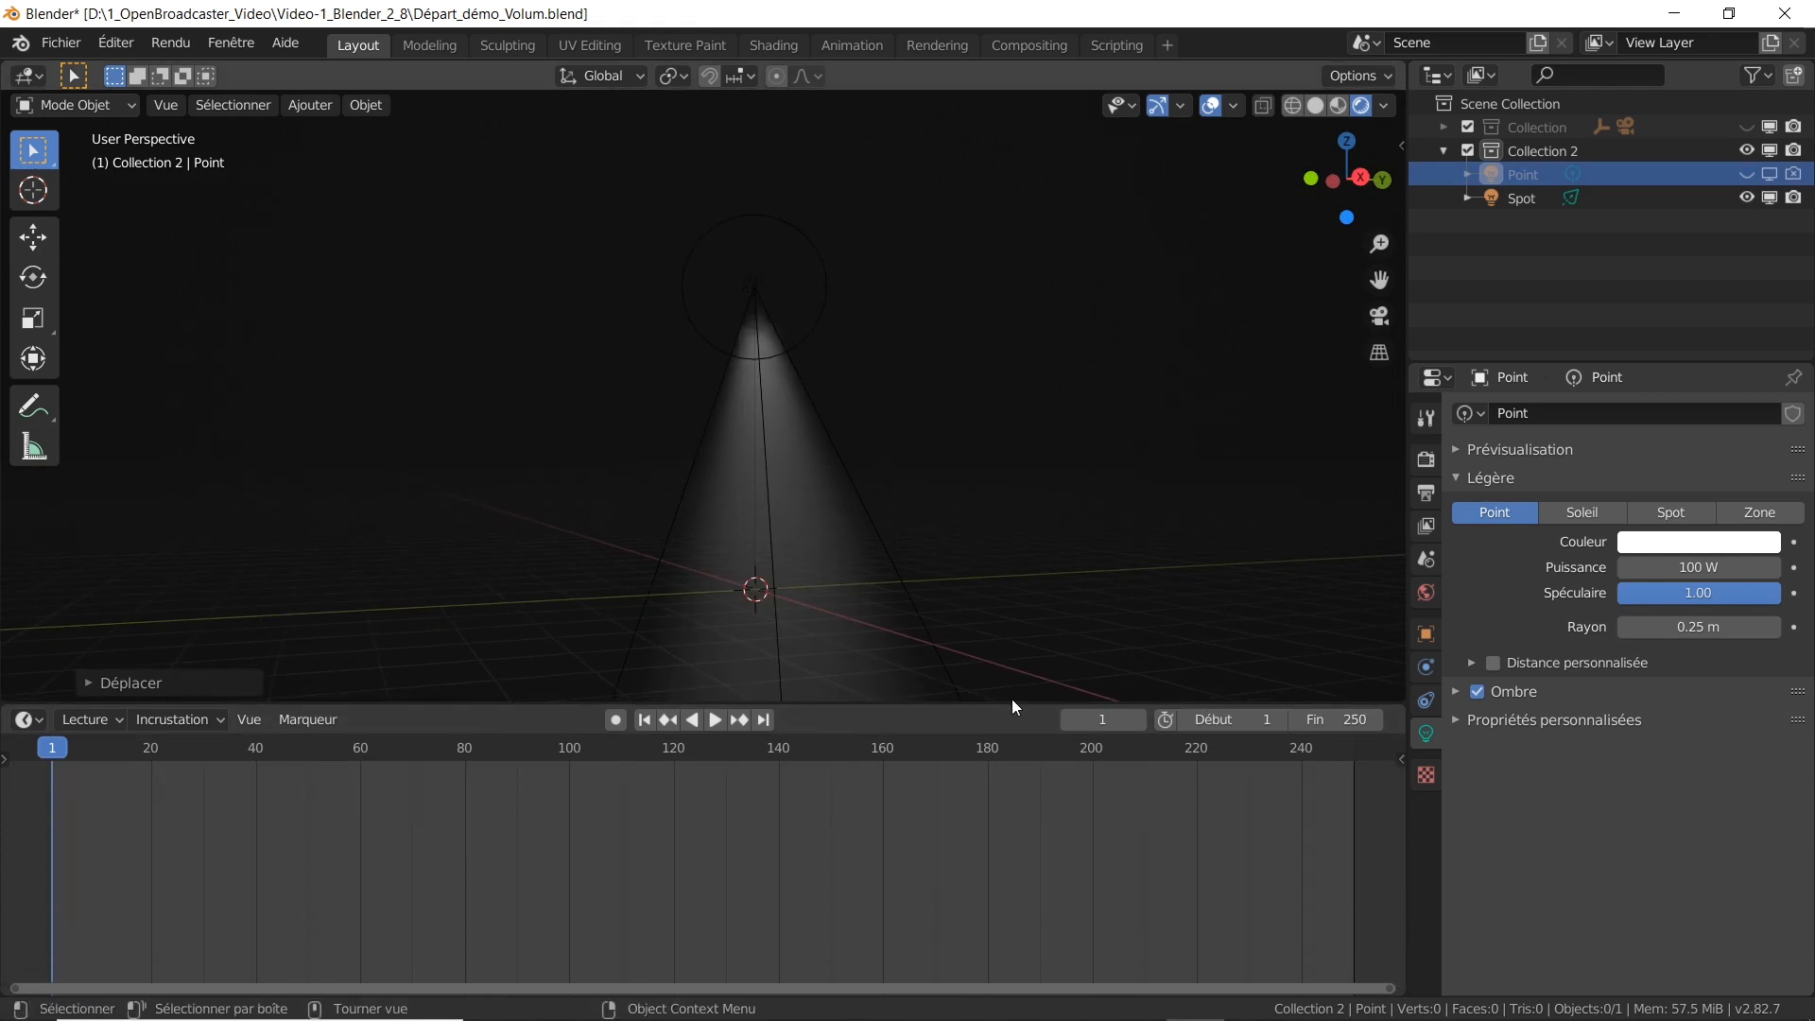
scroll(908, 586, "up", 2)
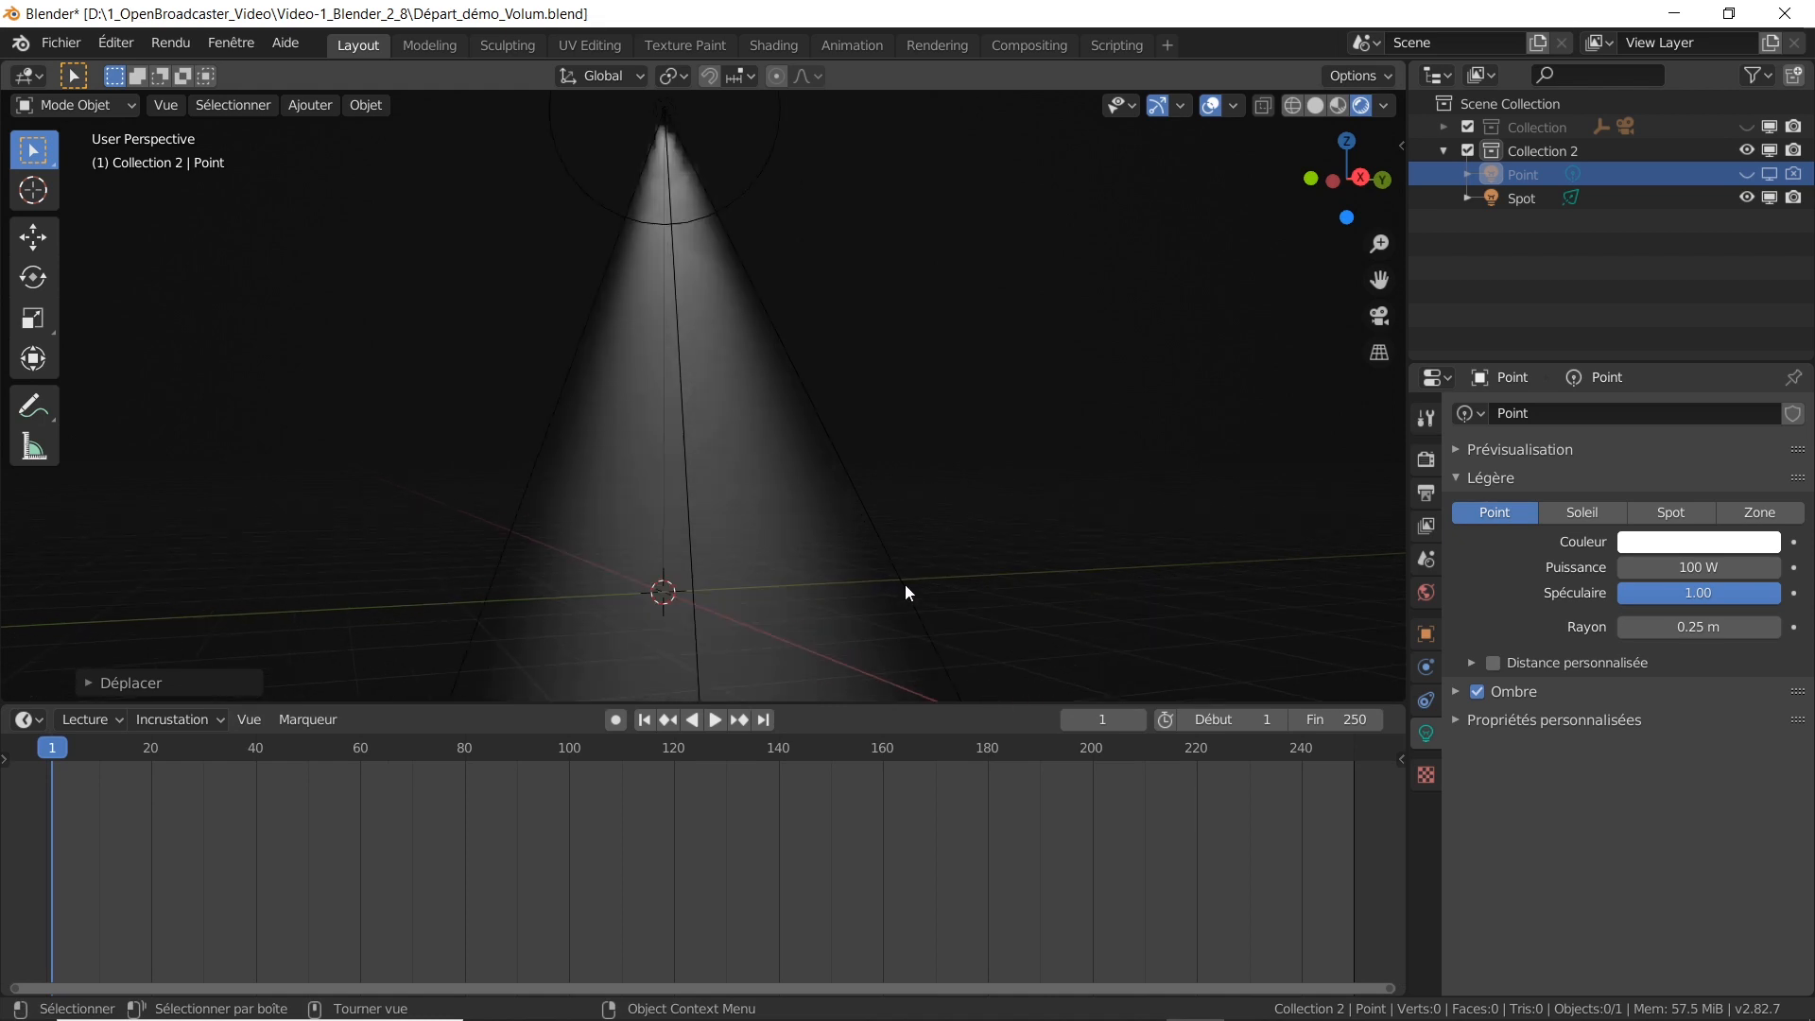
middle_click_drag(906, 582, 940, 548, "shift")
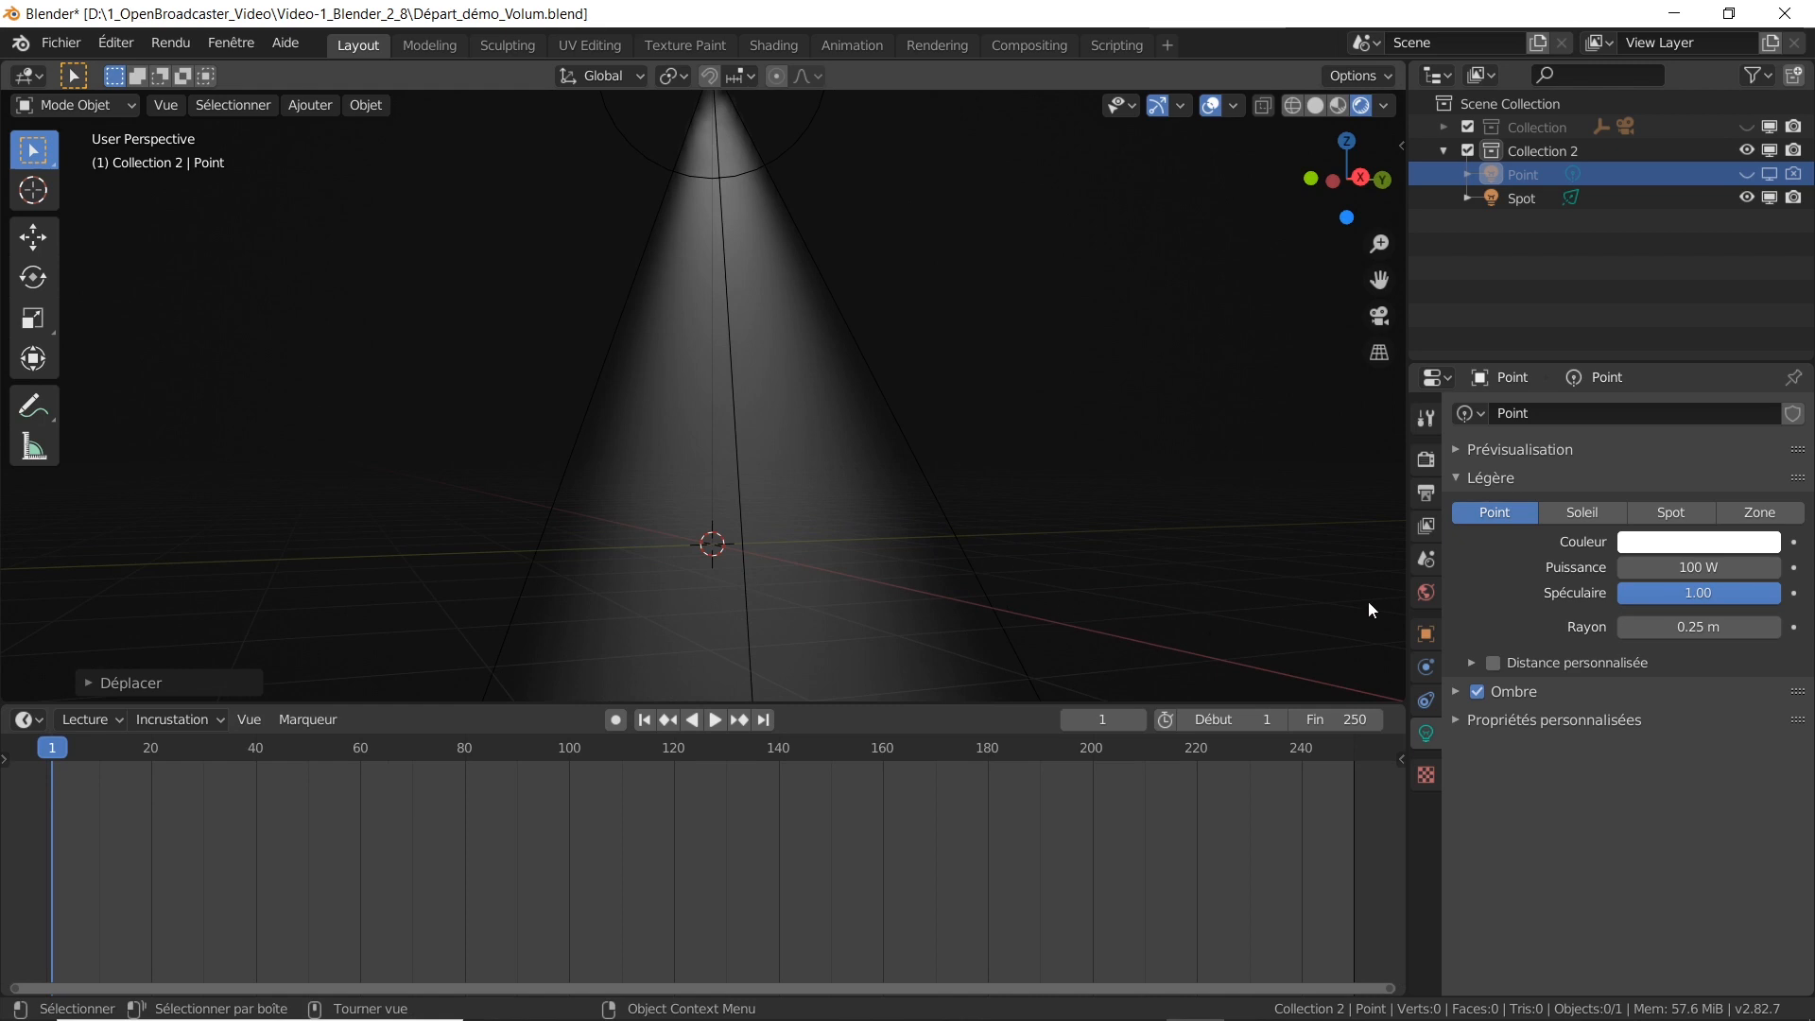
left_click(1428, 594)
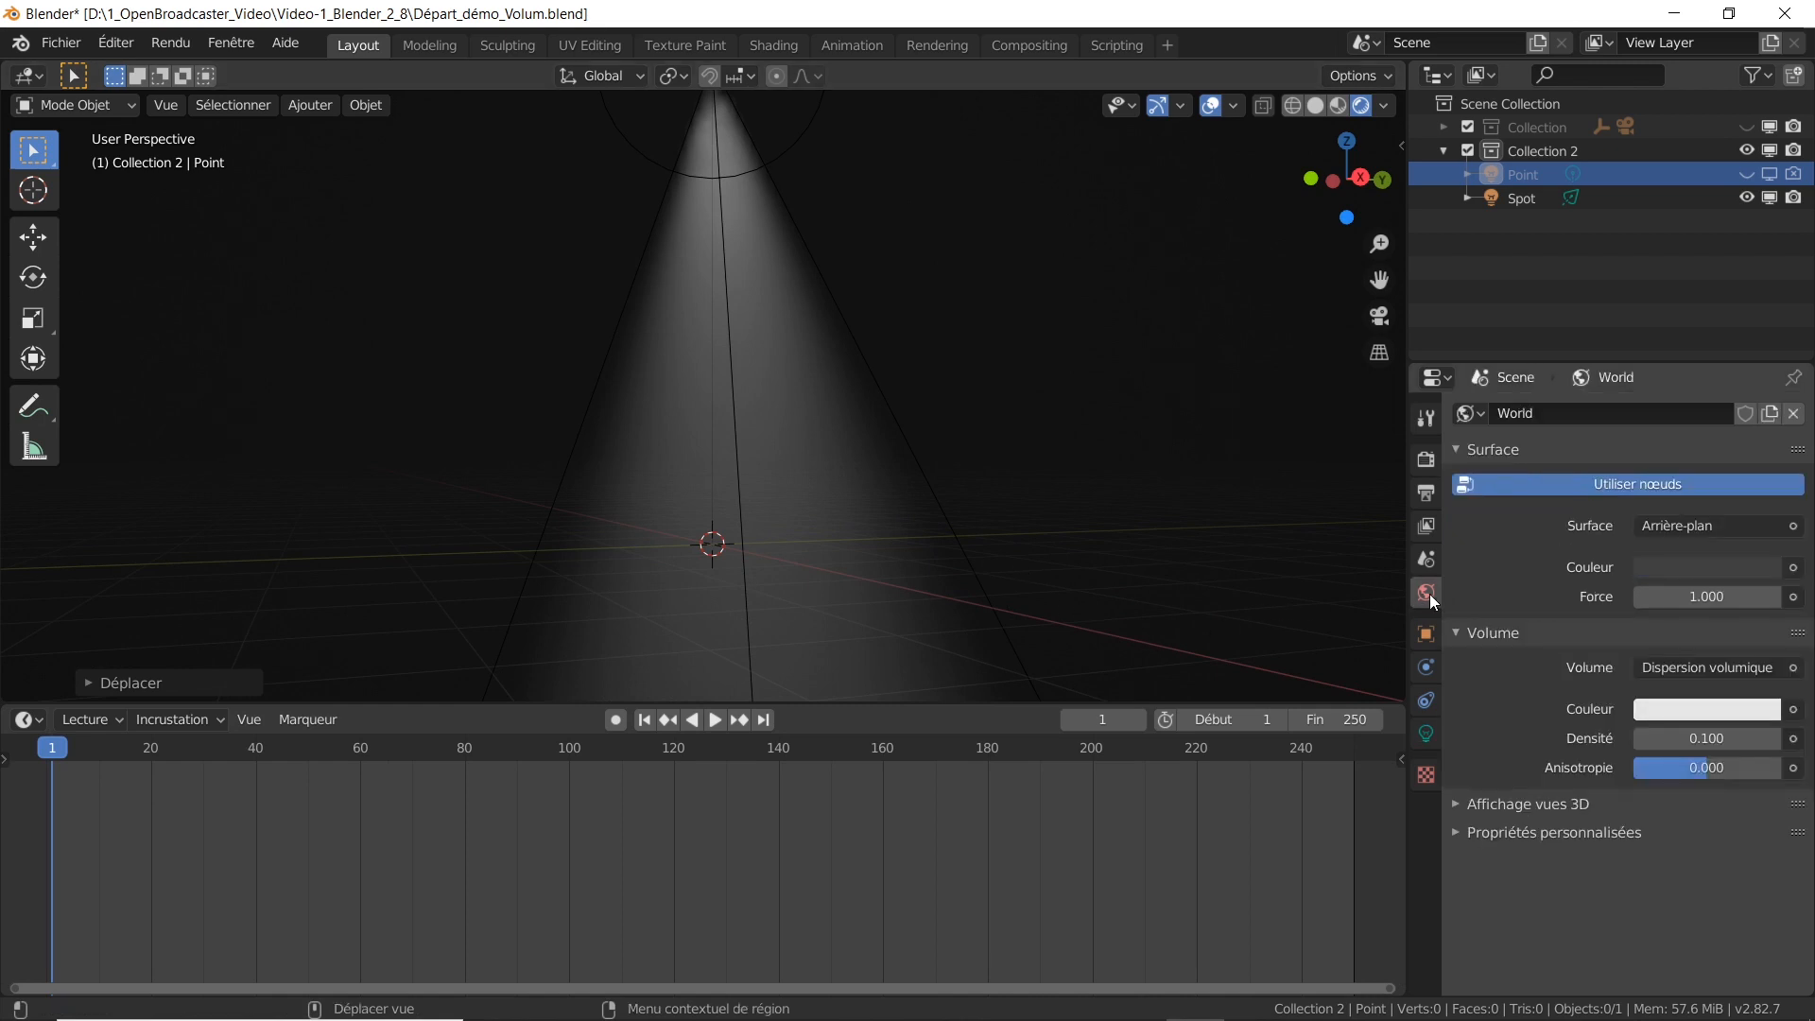
left_click(29, 719)
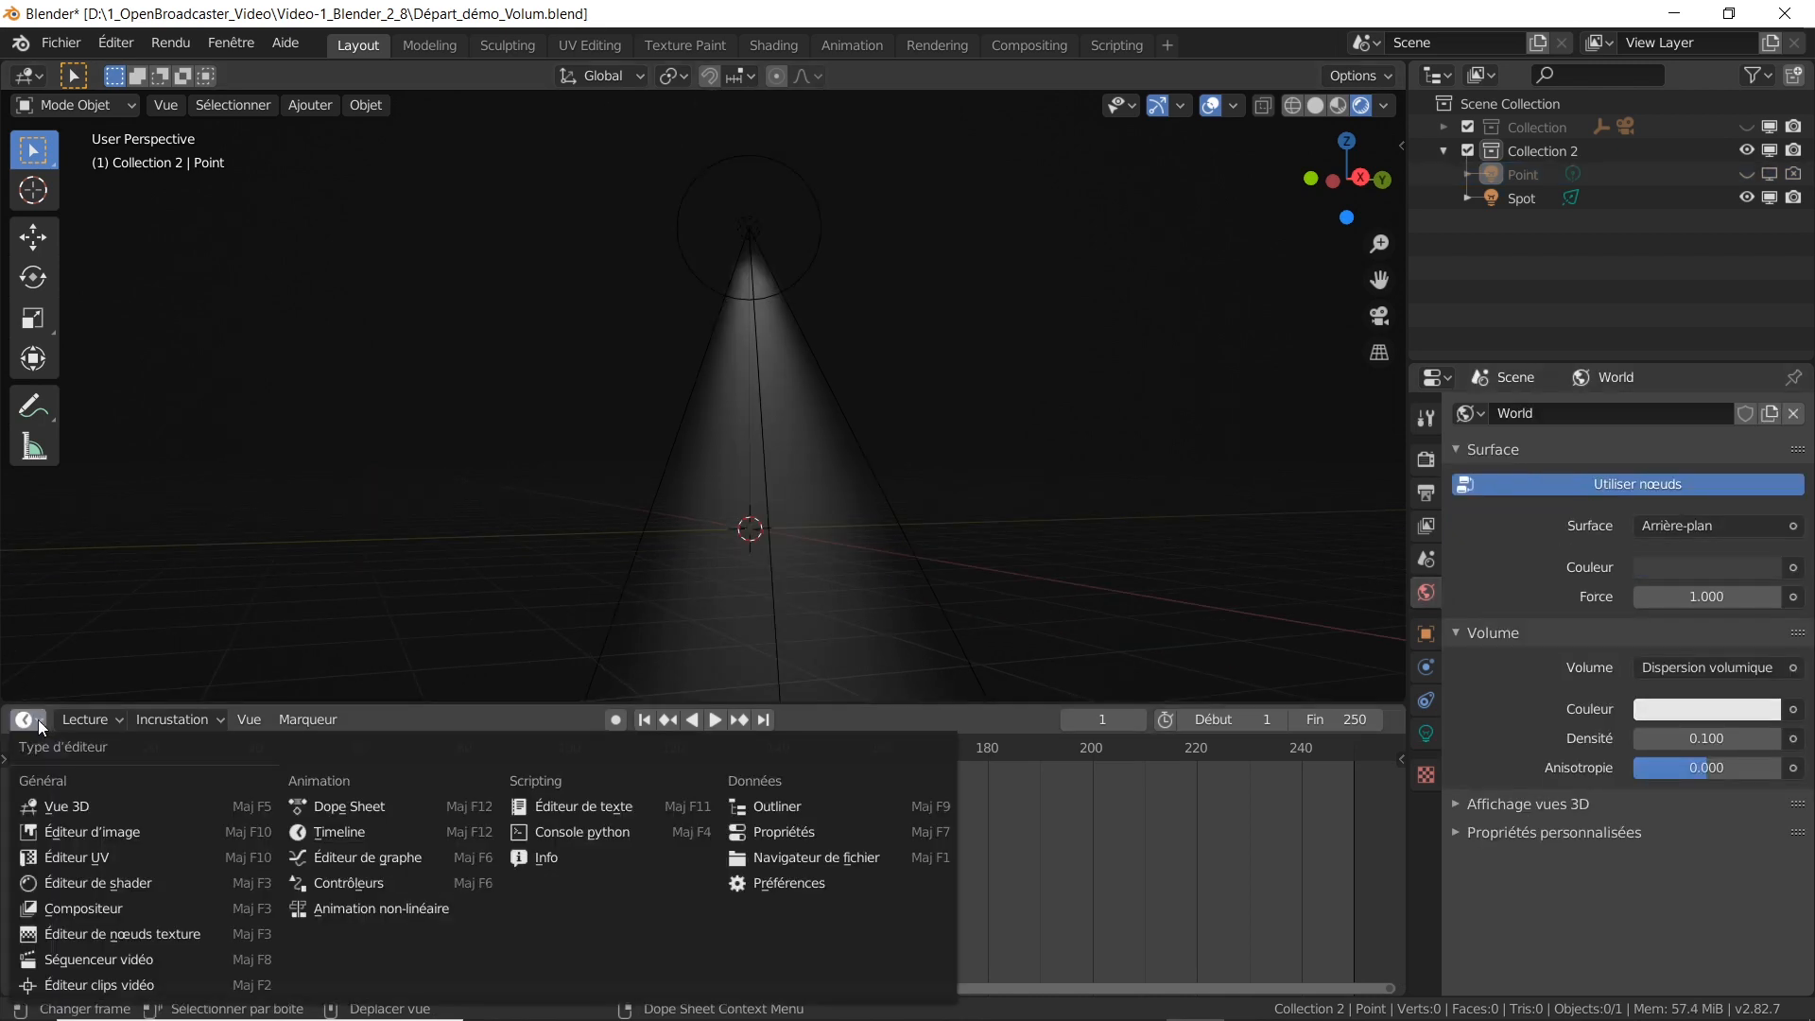
left_click(119, 881)
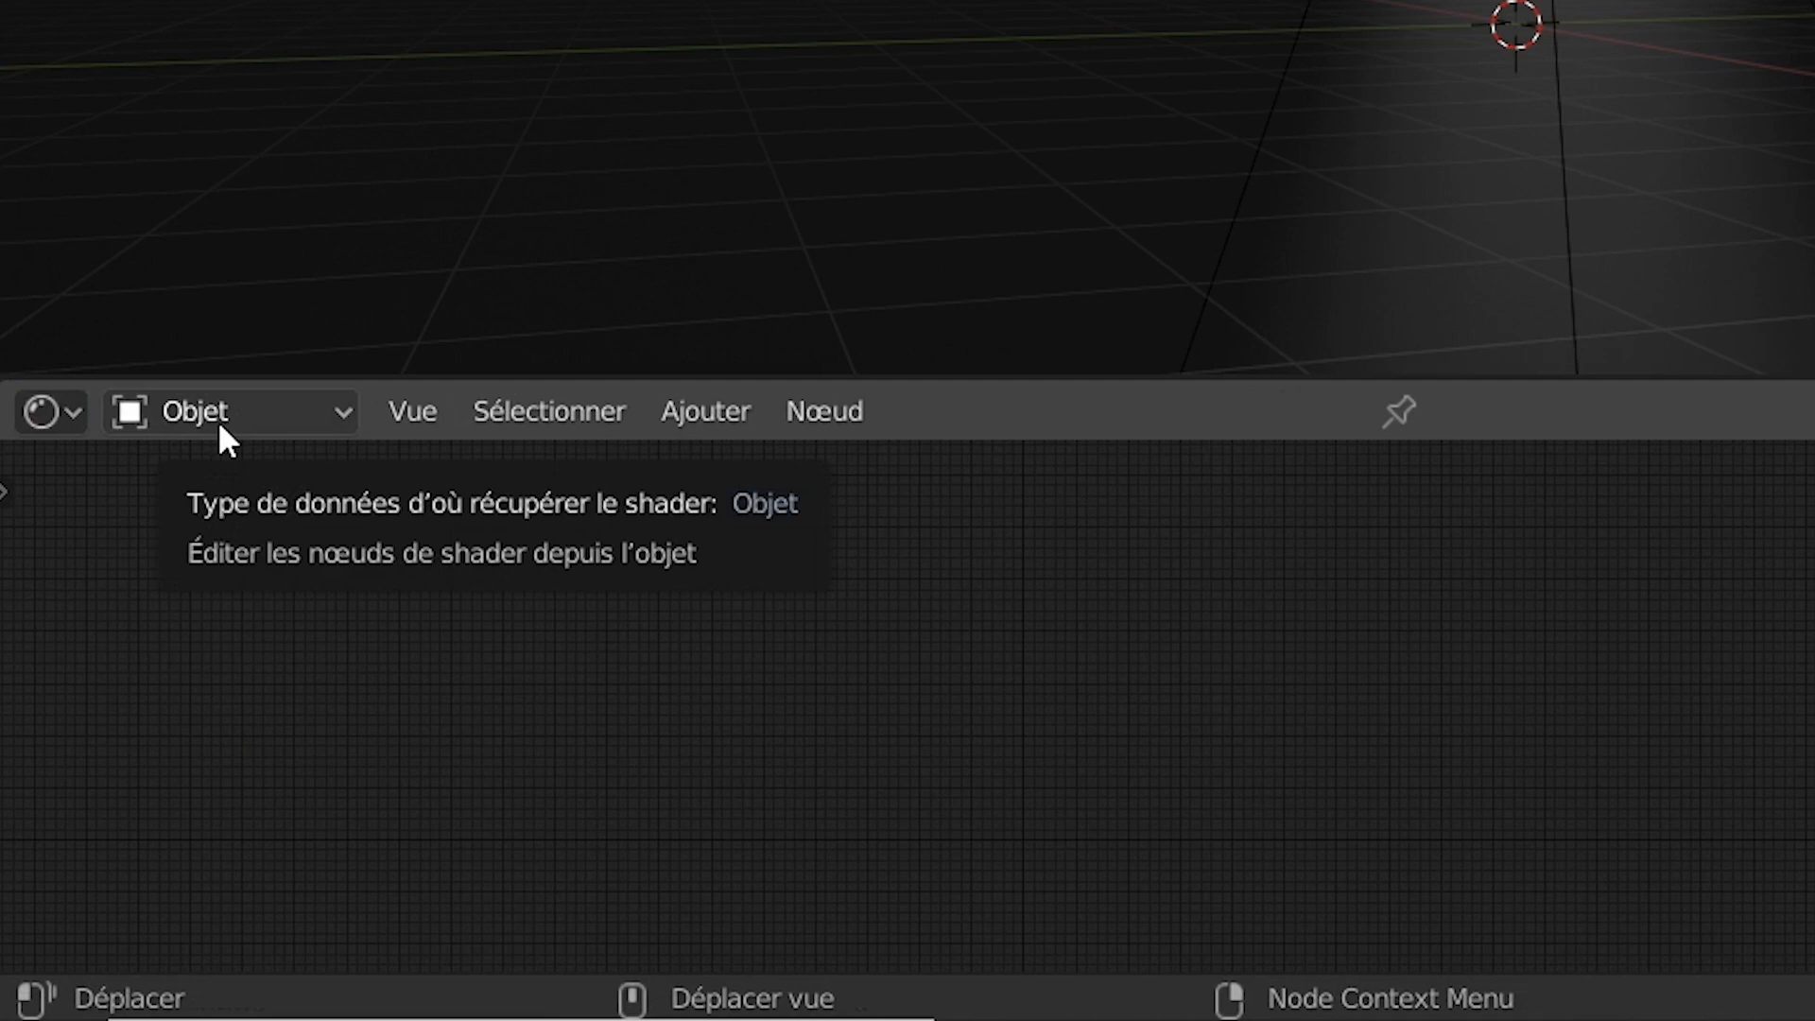
Step: Switch the shader editor to the World's node tree and enlarge the editor to show its nodes
left_click(266, 411)
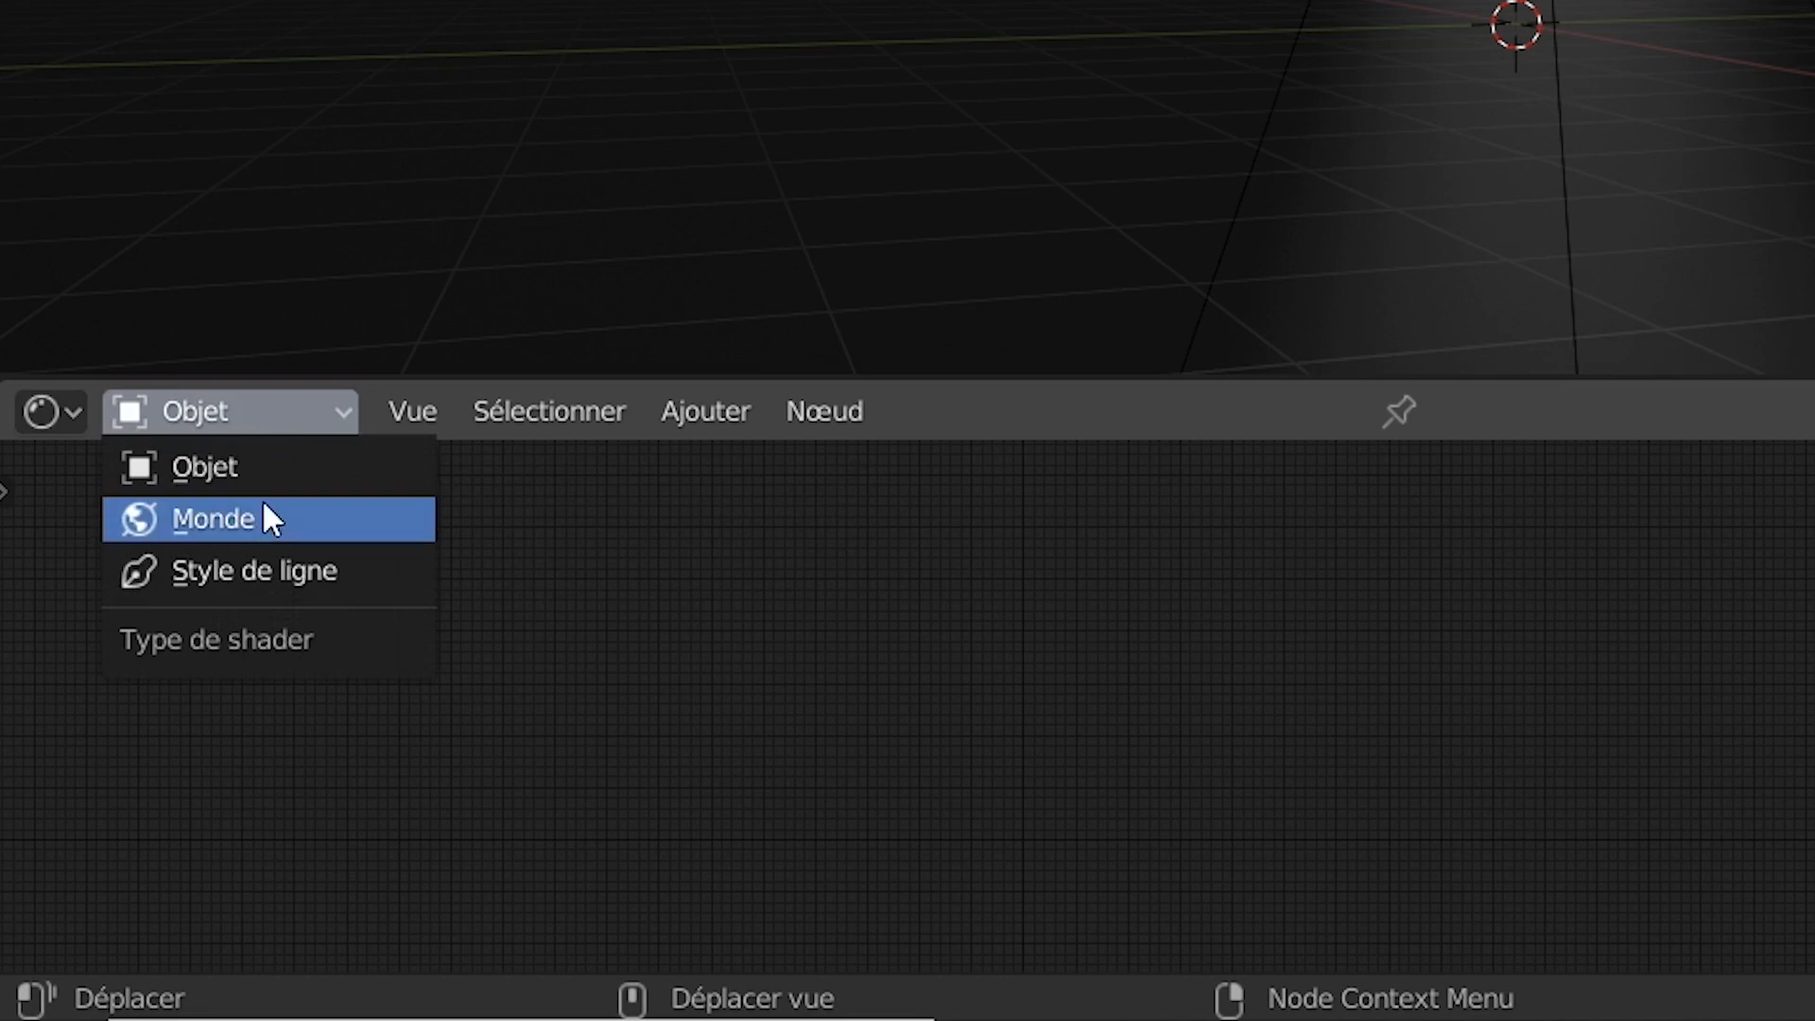
left_click(274, 528)
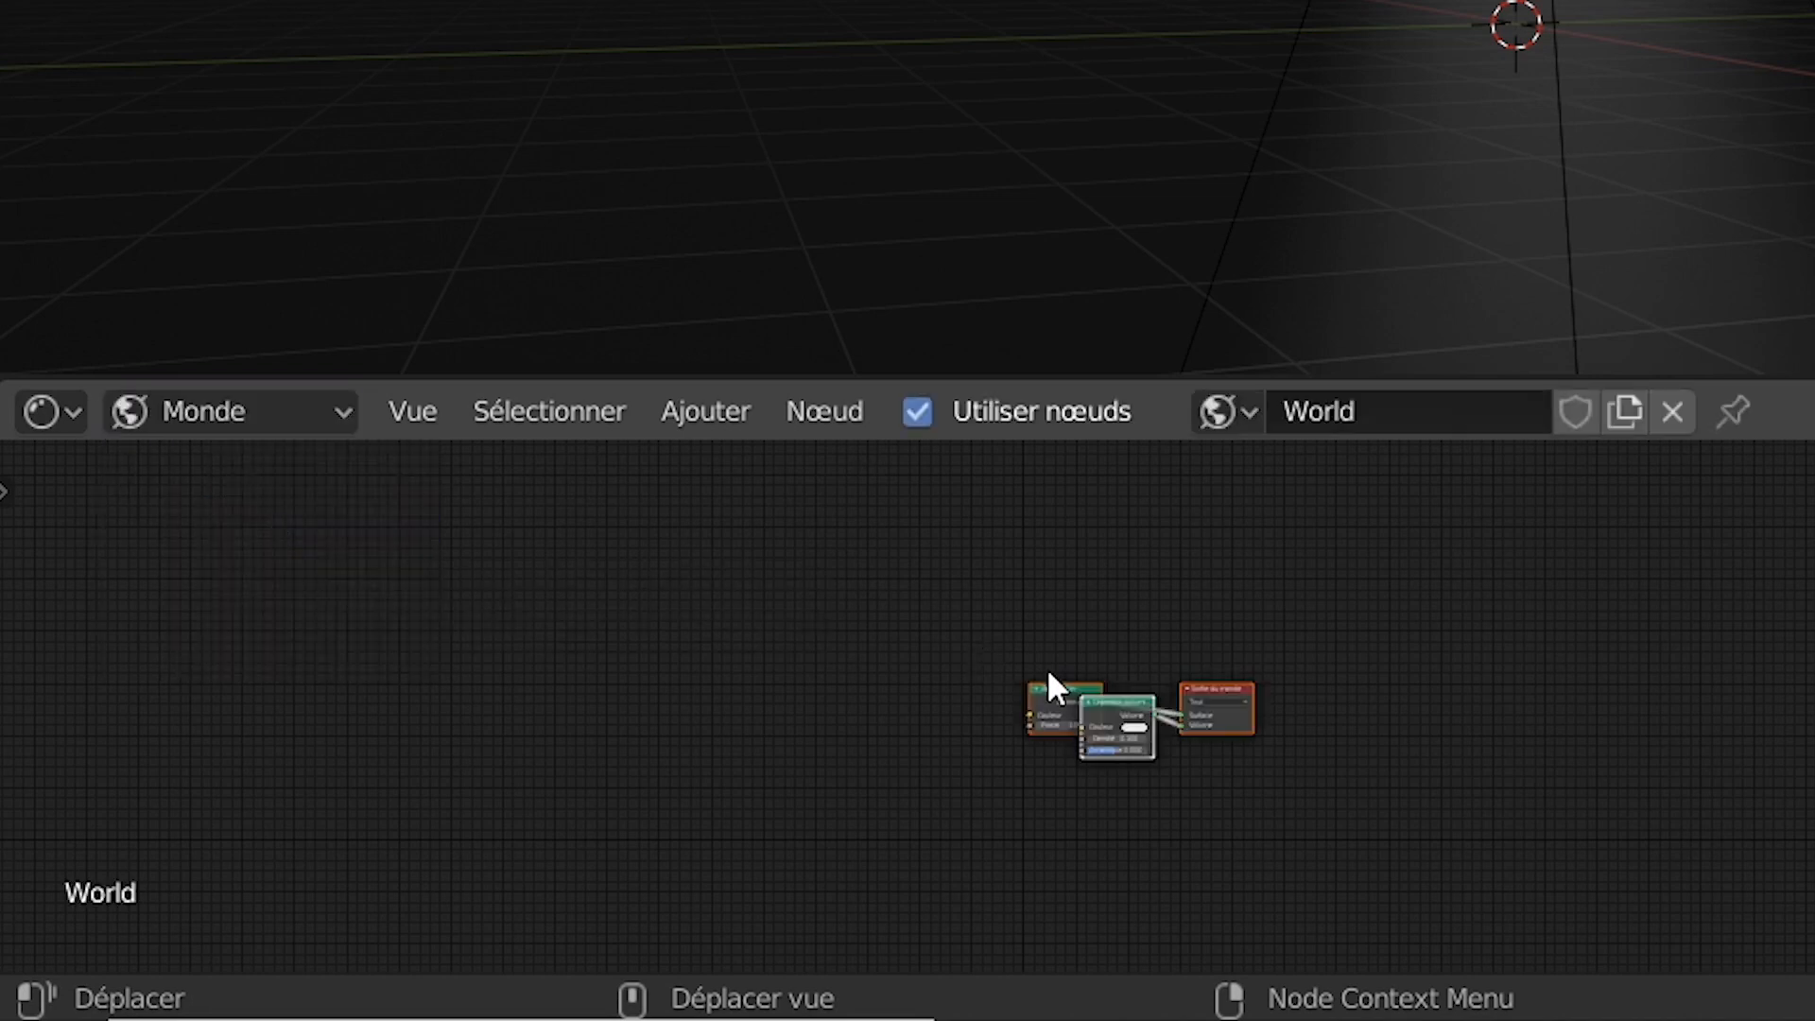
scroll(1057, 668, "up", 5)
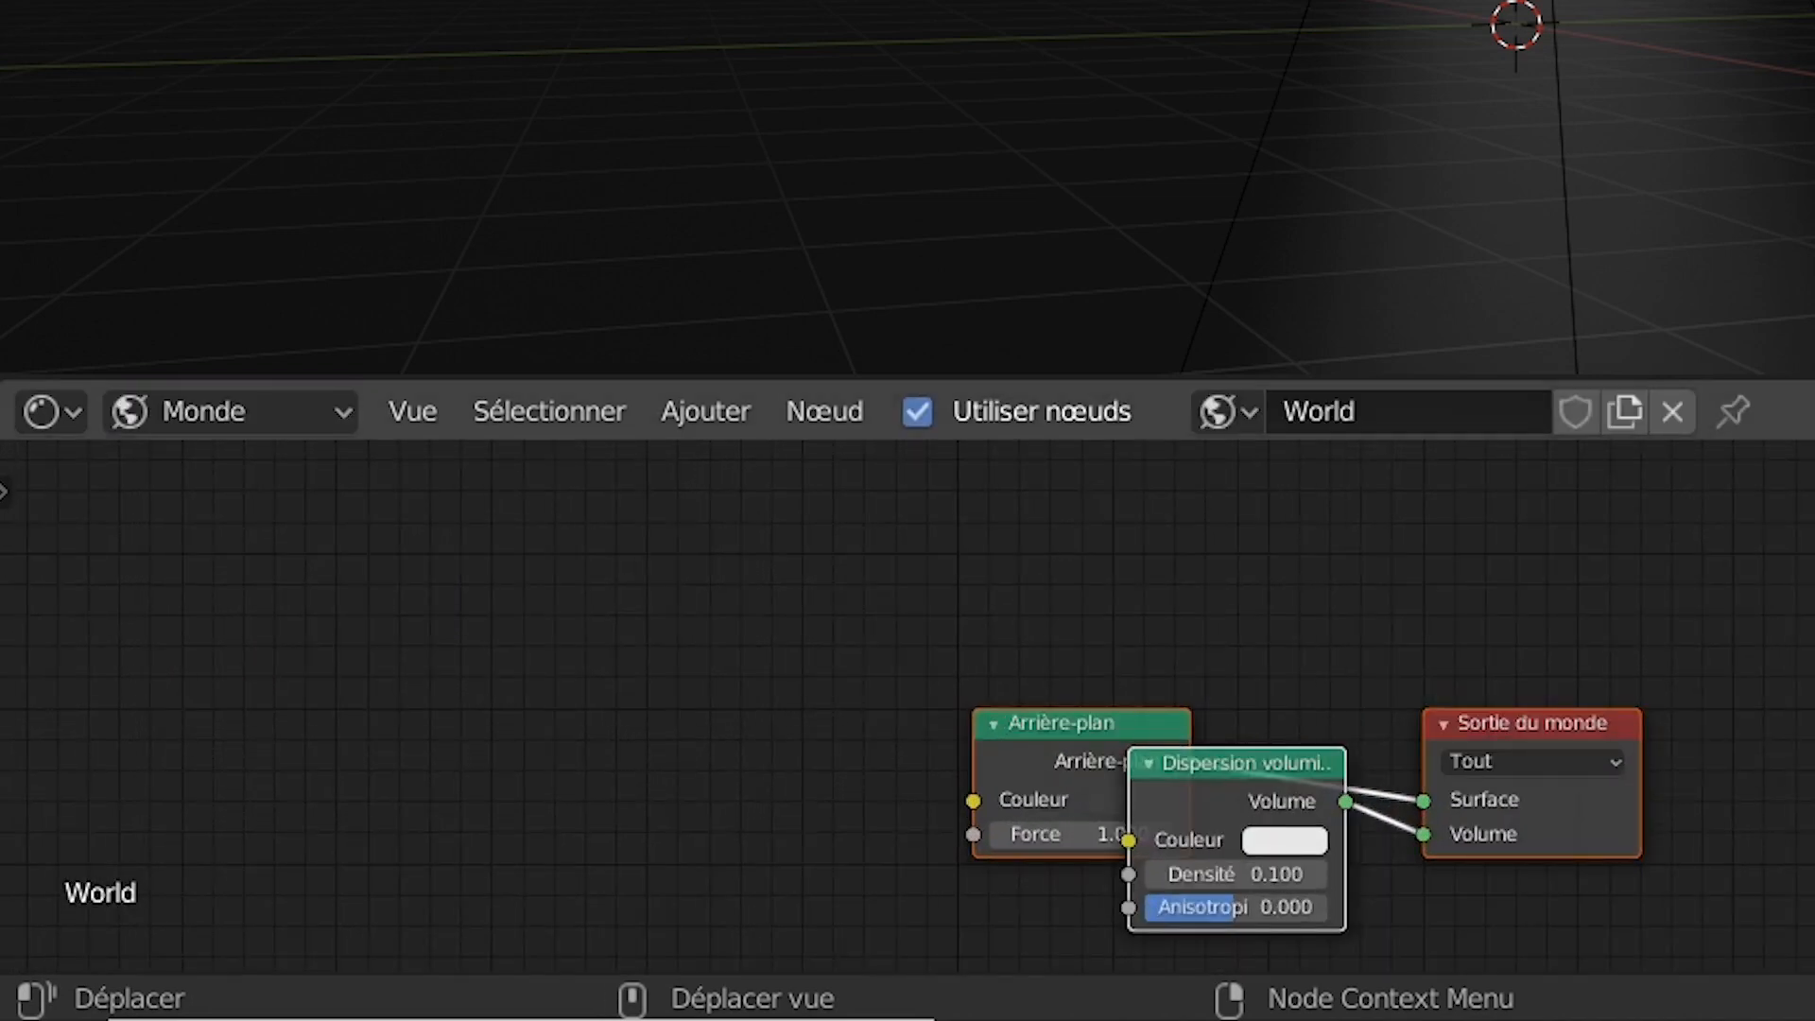
left_click_drag(946, 377, 946, 11)
middle_click_drag(1063, 507, 1018, 245)
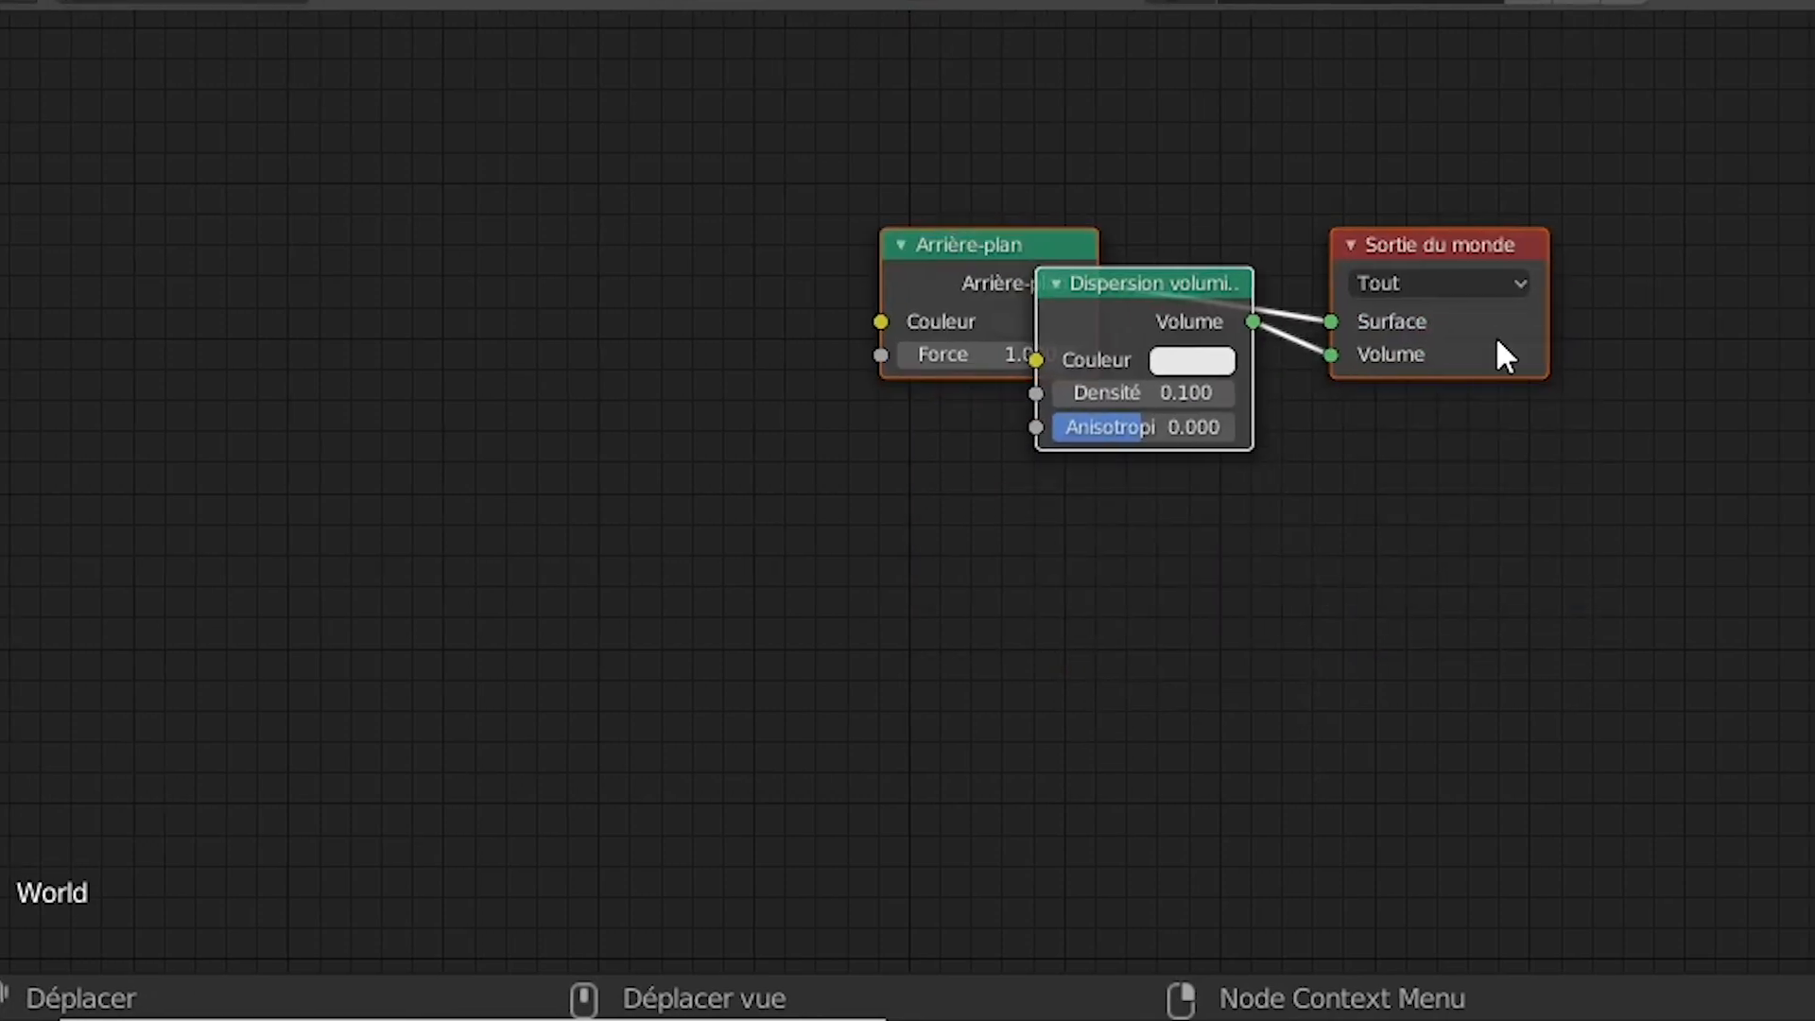
Step: Spread out the Arrière-plan, Dispersion volumique and Sortie du monde nodes so they no longer overlap, with Dispersion volumique below Arrière-plan
left_click_drag(1476, 242, 1589, 285)
left_click(1407, 352)
left_click_drag(1282, 324, 1142, 510)
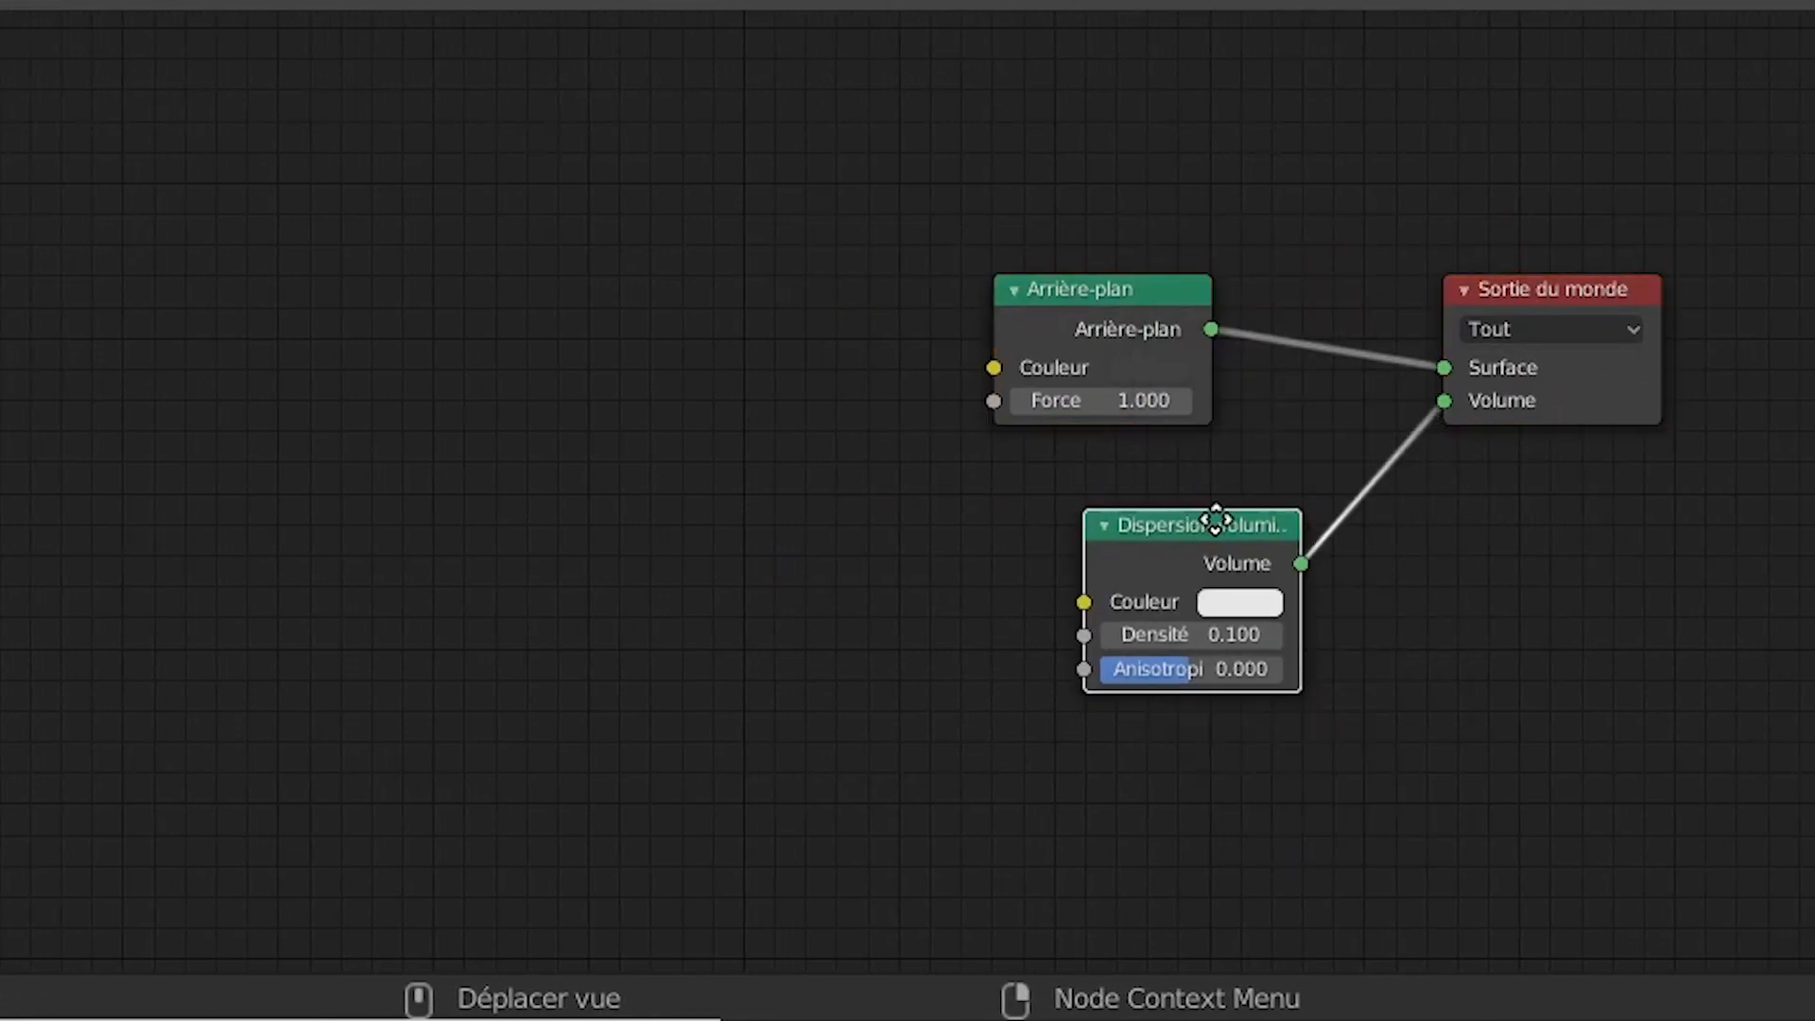
scroll(1382, 526, "up", 2)
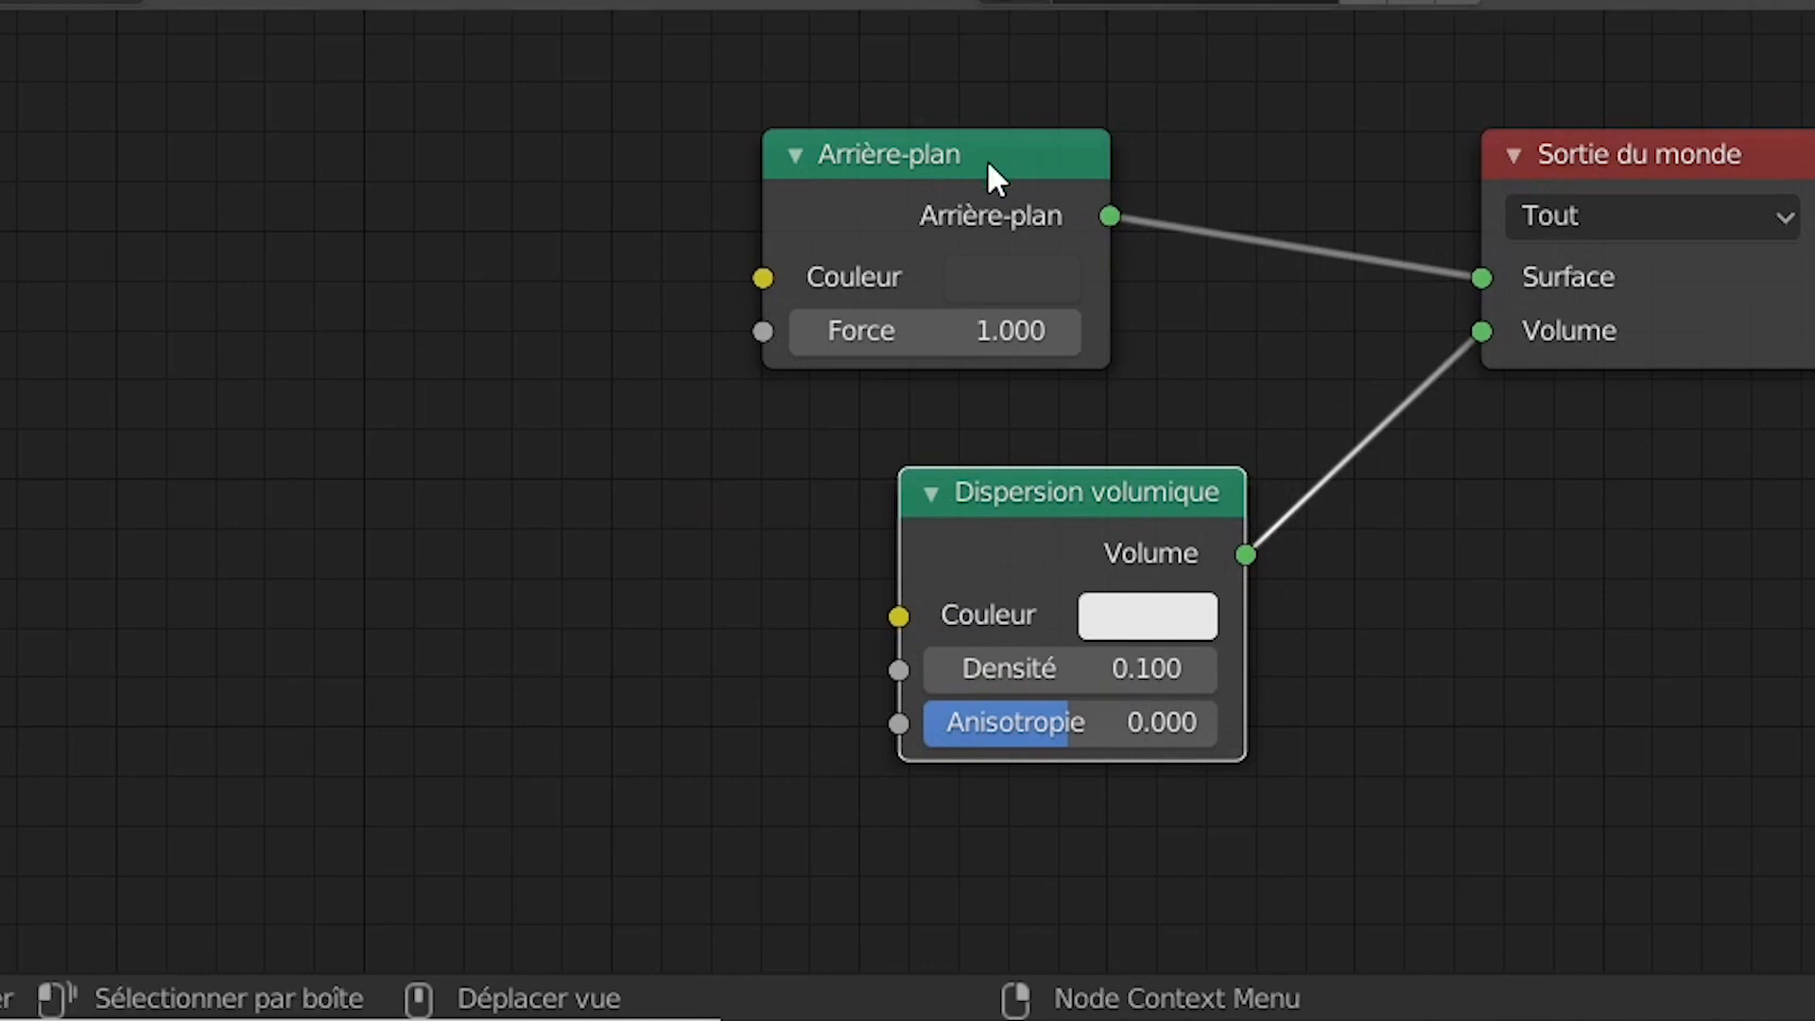
left_click_drag(989, 174, 1094, 117)
scroll(1491, 491, "down", 1)
middle_click_drag(1491, 491, 1465, 568)
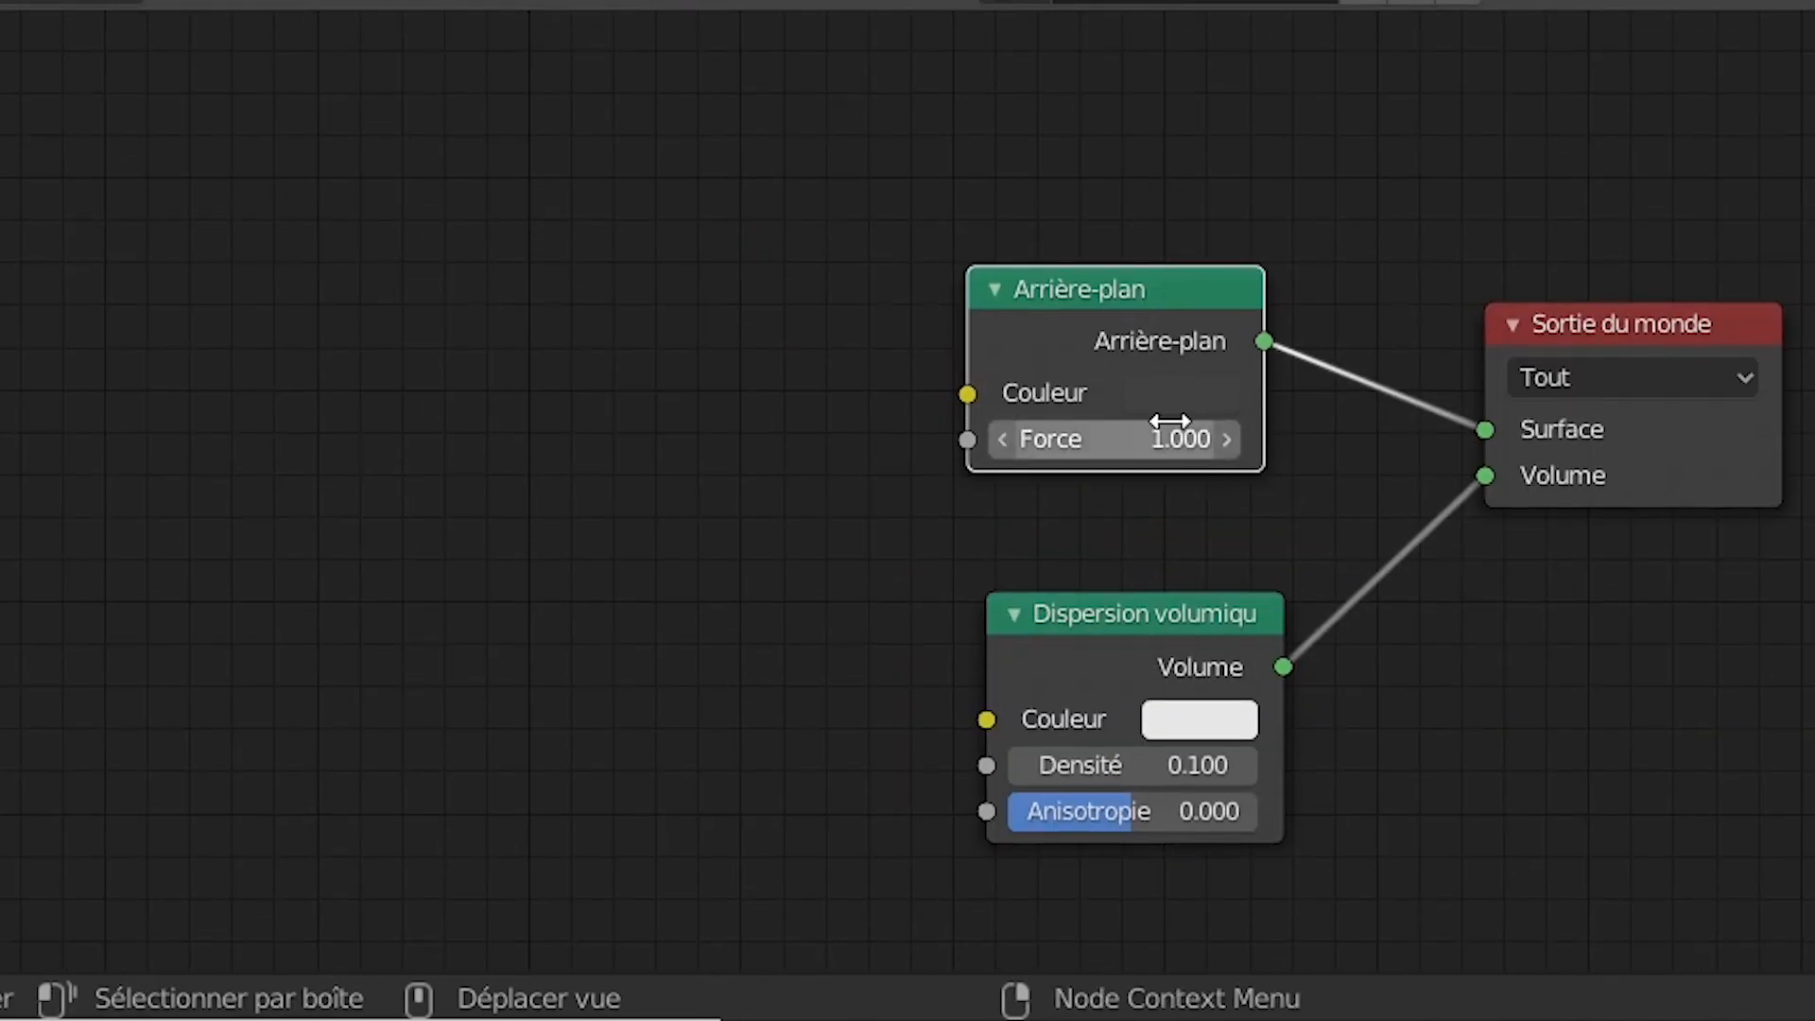
left_click_drag(1654, 324, 1742, 256)
left_click_drag(1081, 281, 1222, 160)
left_click_drag(962, 384, 962, 384)
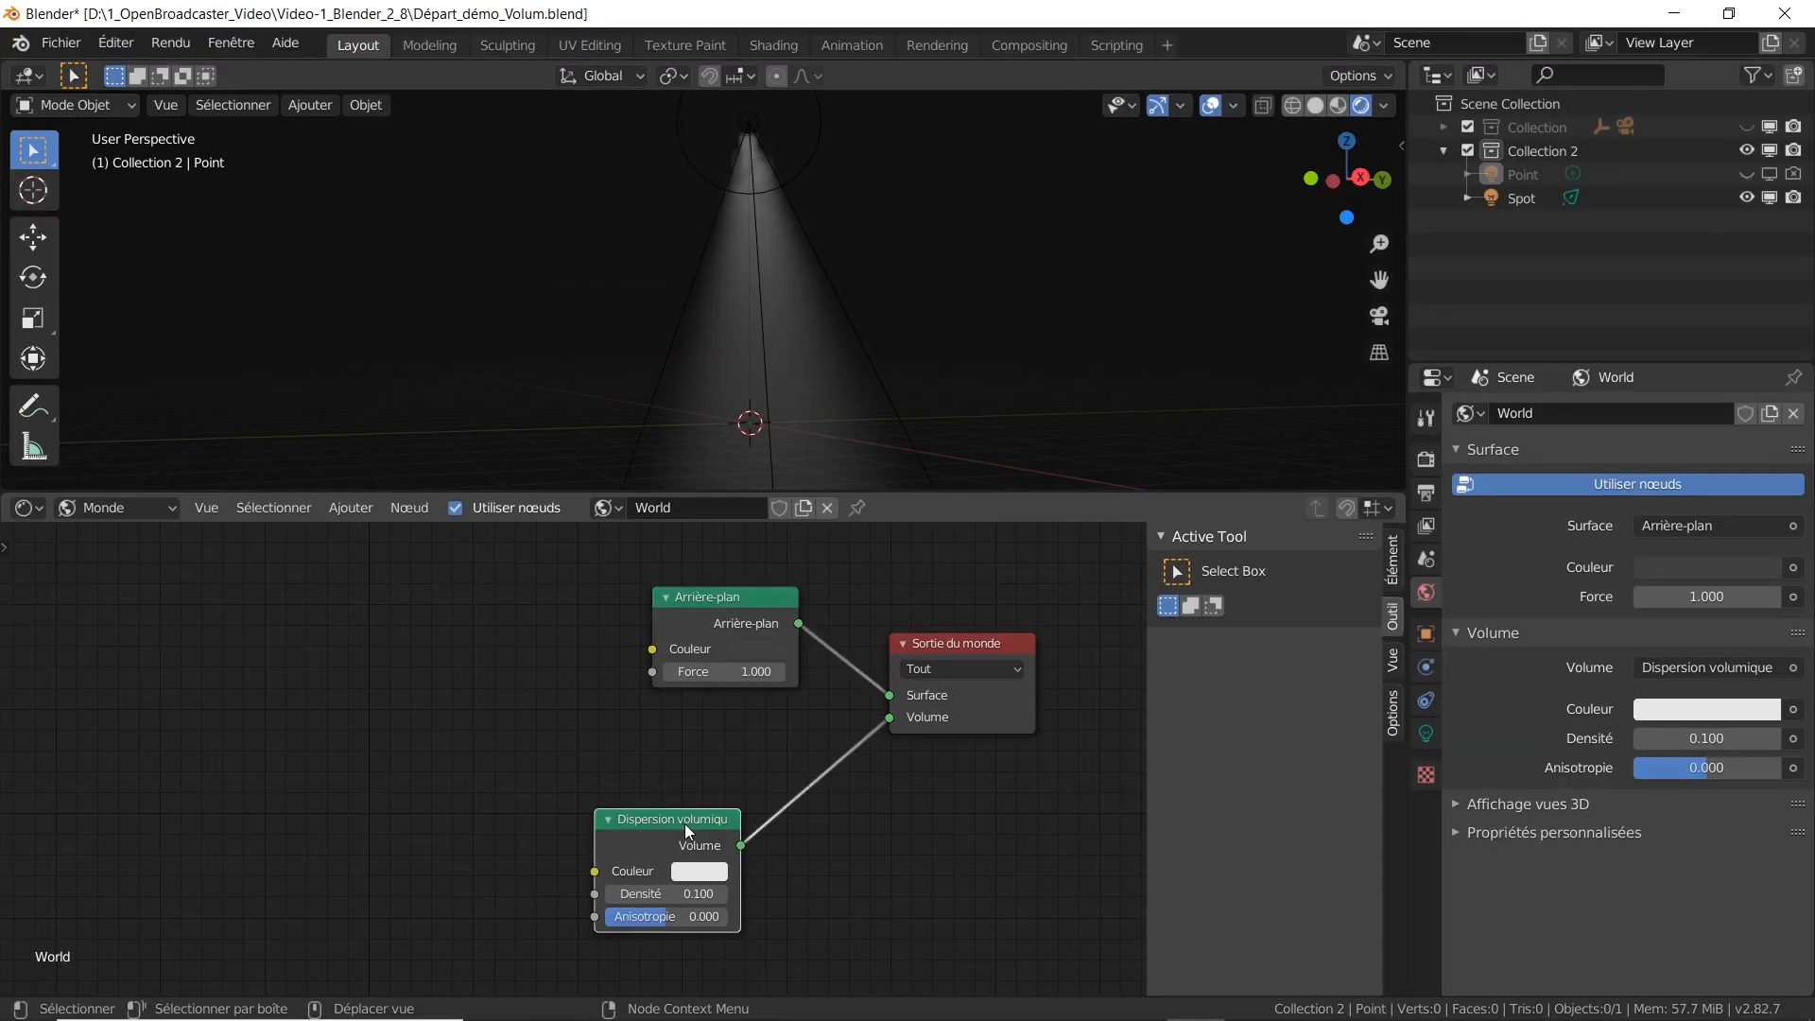
left_click_drag(931, 722, 1064, 707)
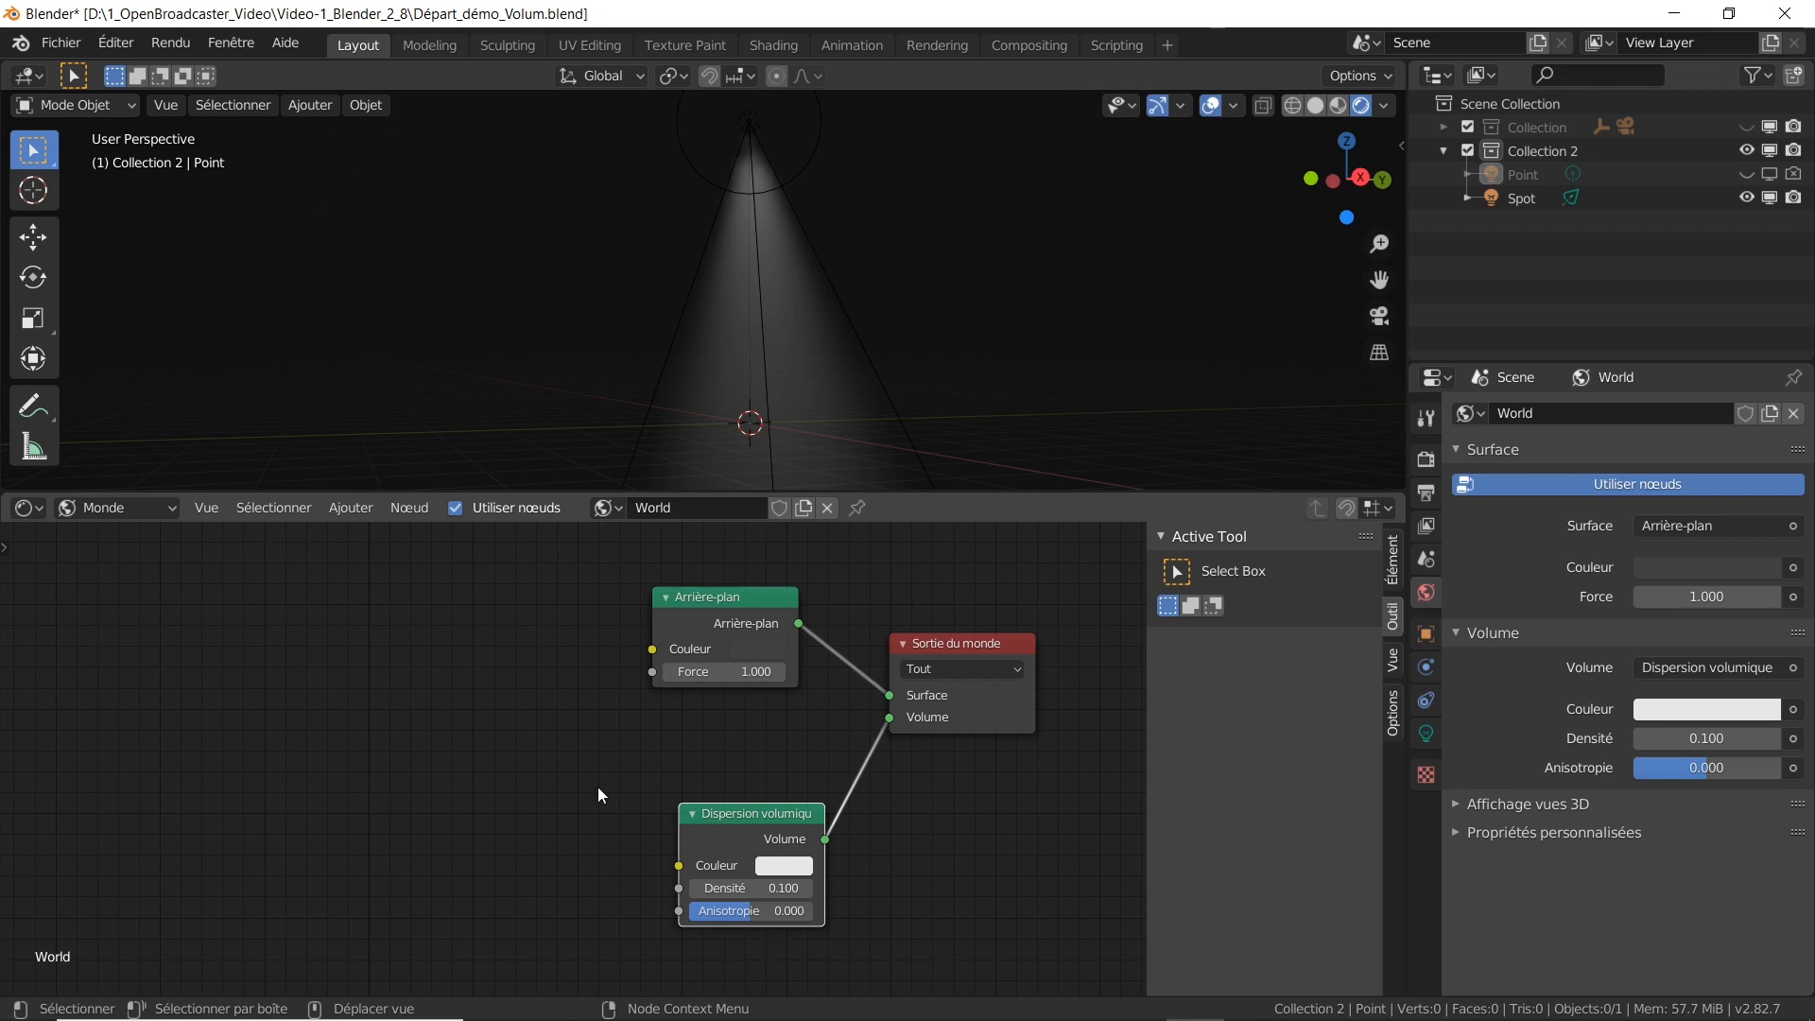
left_click_drag(751, 817, 712, 777)
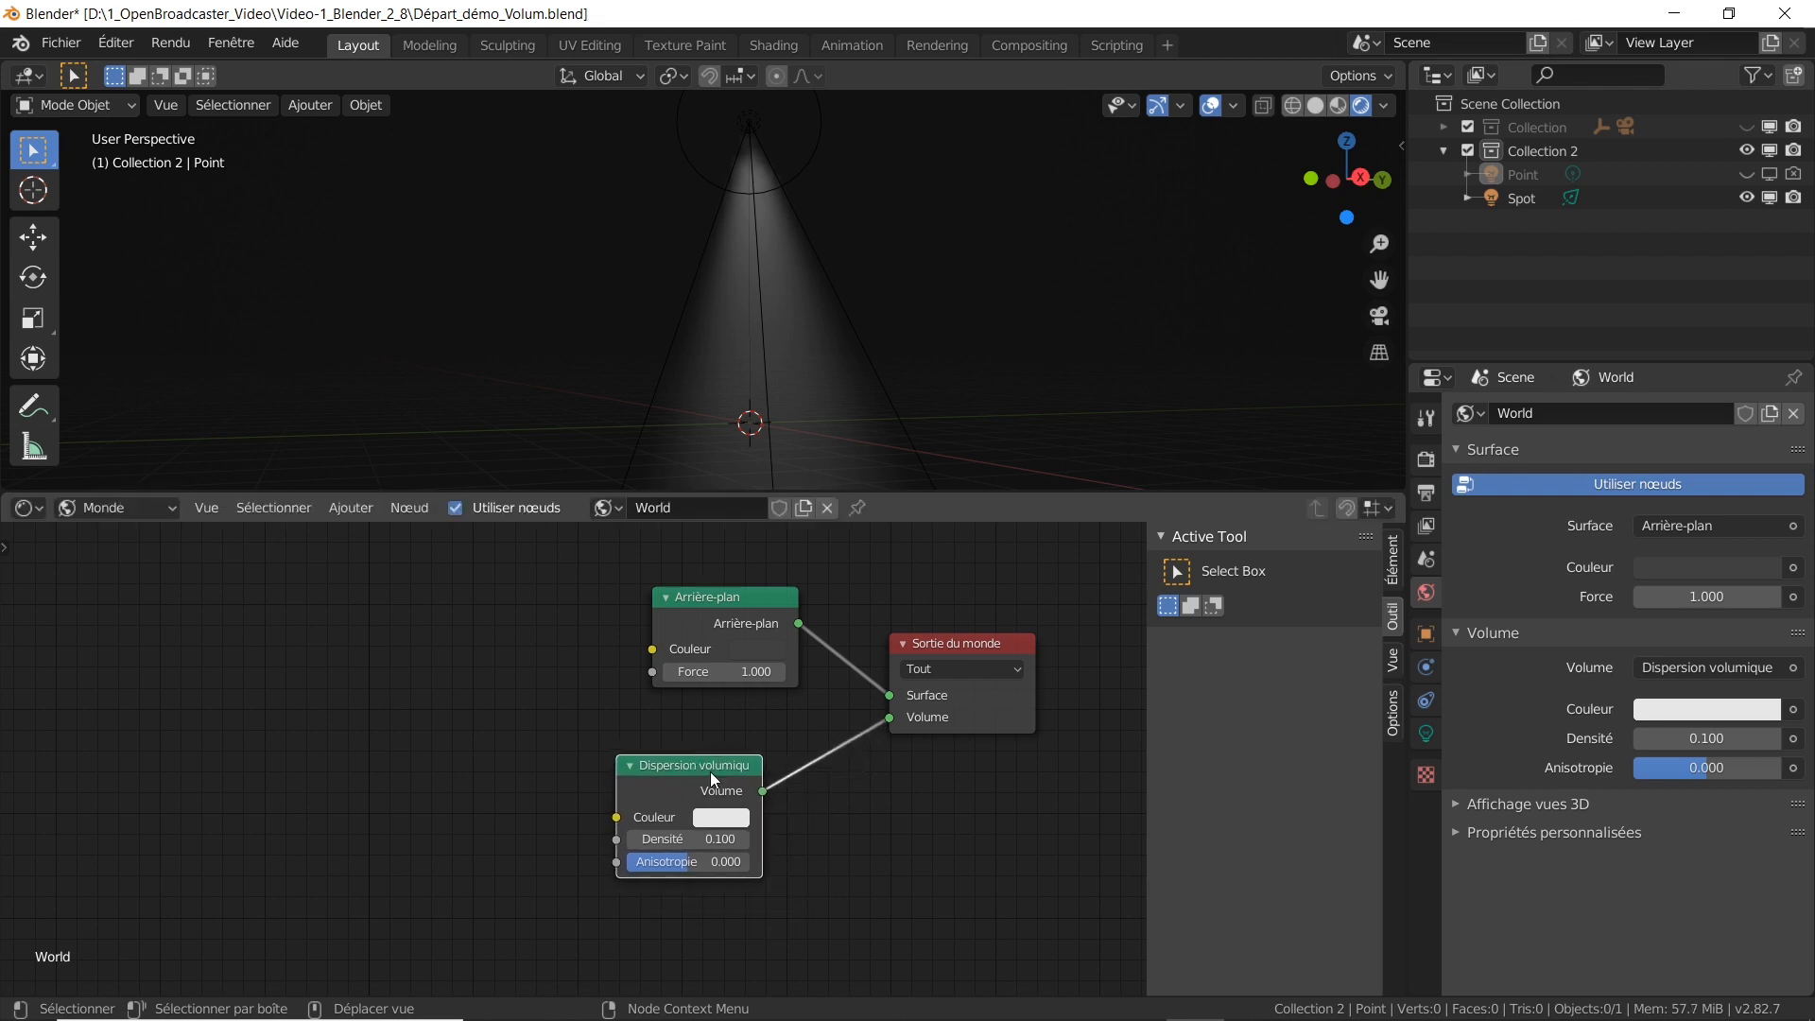
Step: Add a Texture voronoï node beside Dispersion volumique and connect its Distance output to that node's Couleur input
left_click(352, 510)
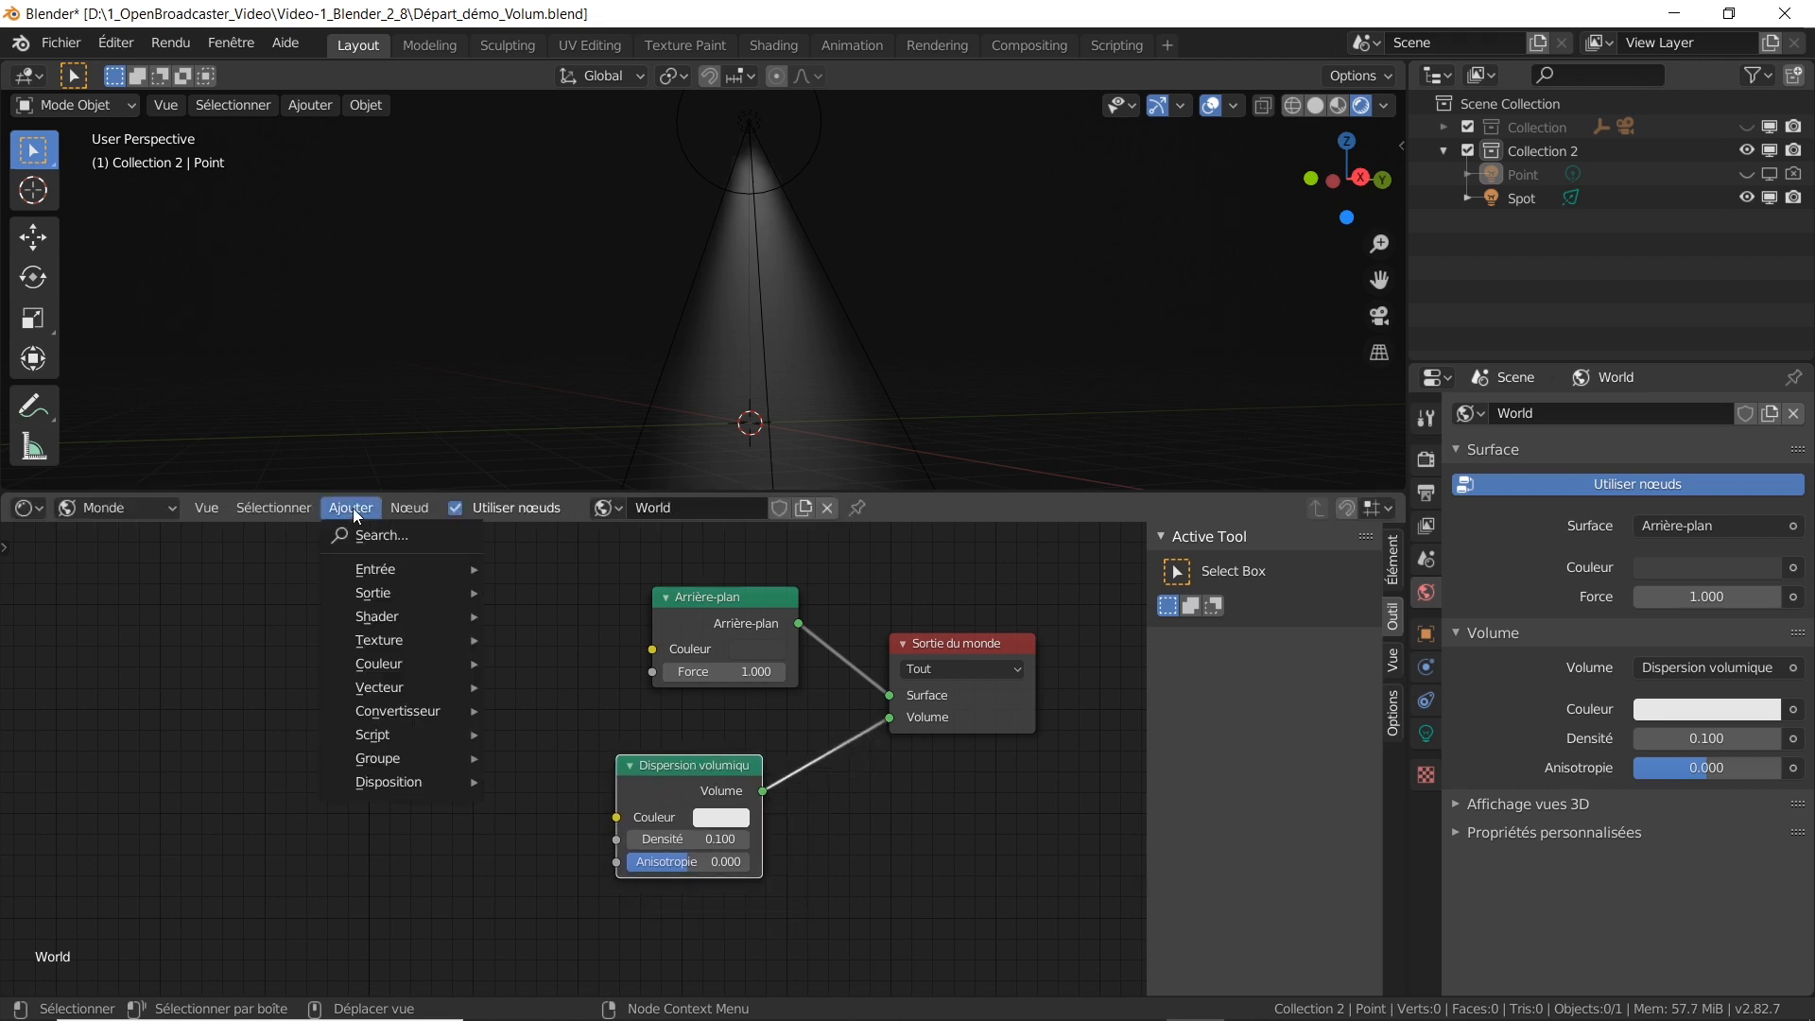
mouse_move(387, 565)
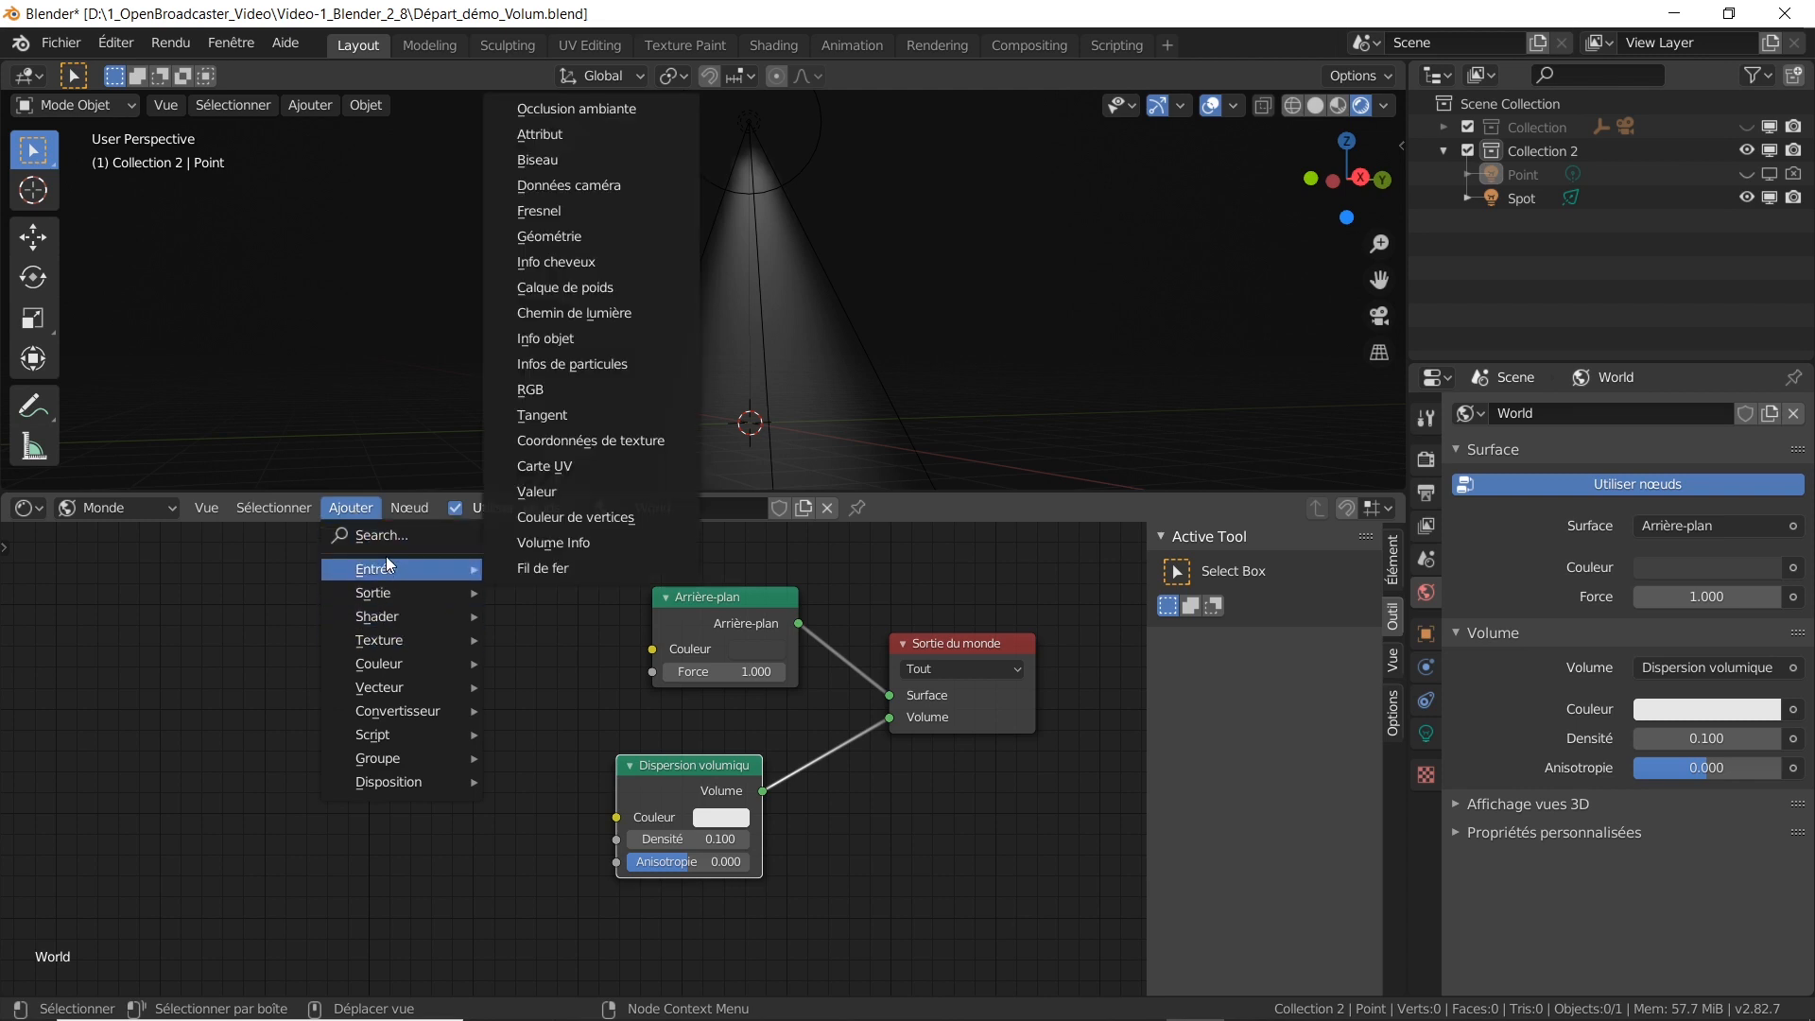
mouse_move(395, 642)
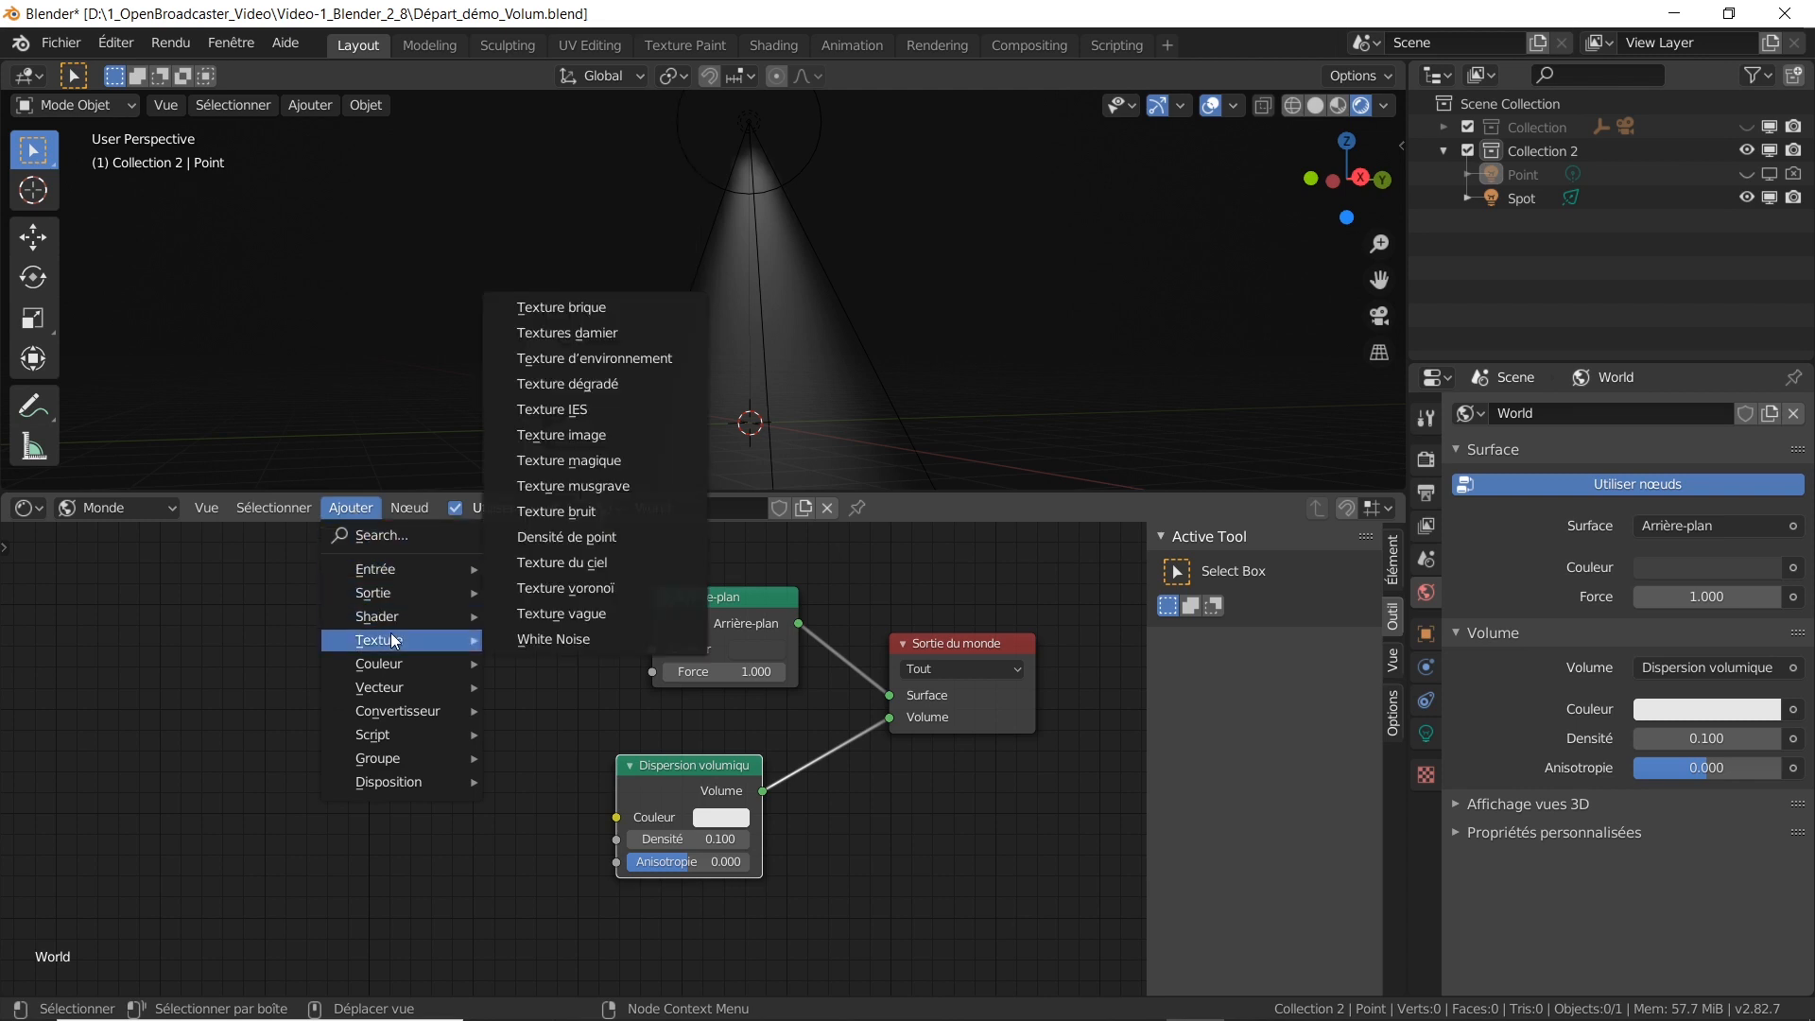
left_click(611, 594)
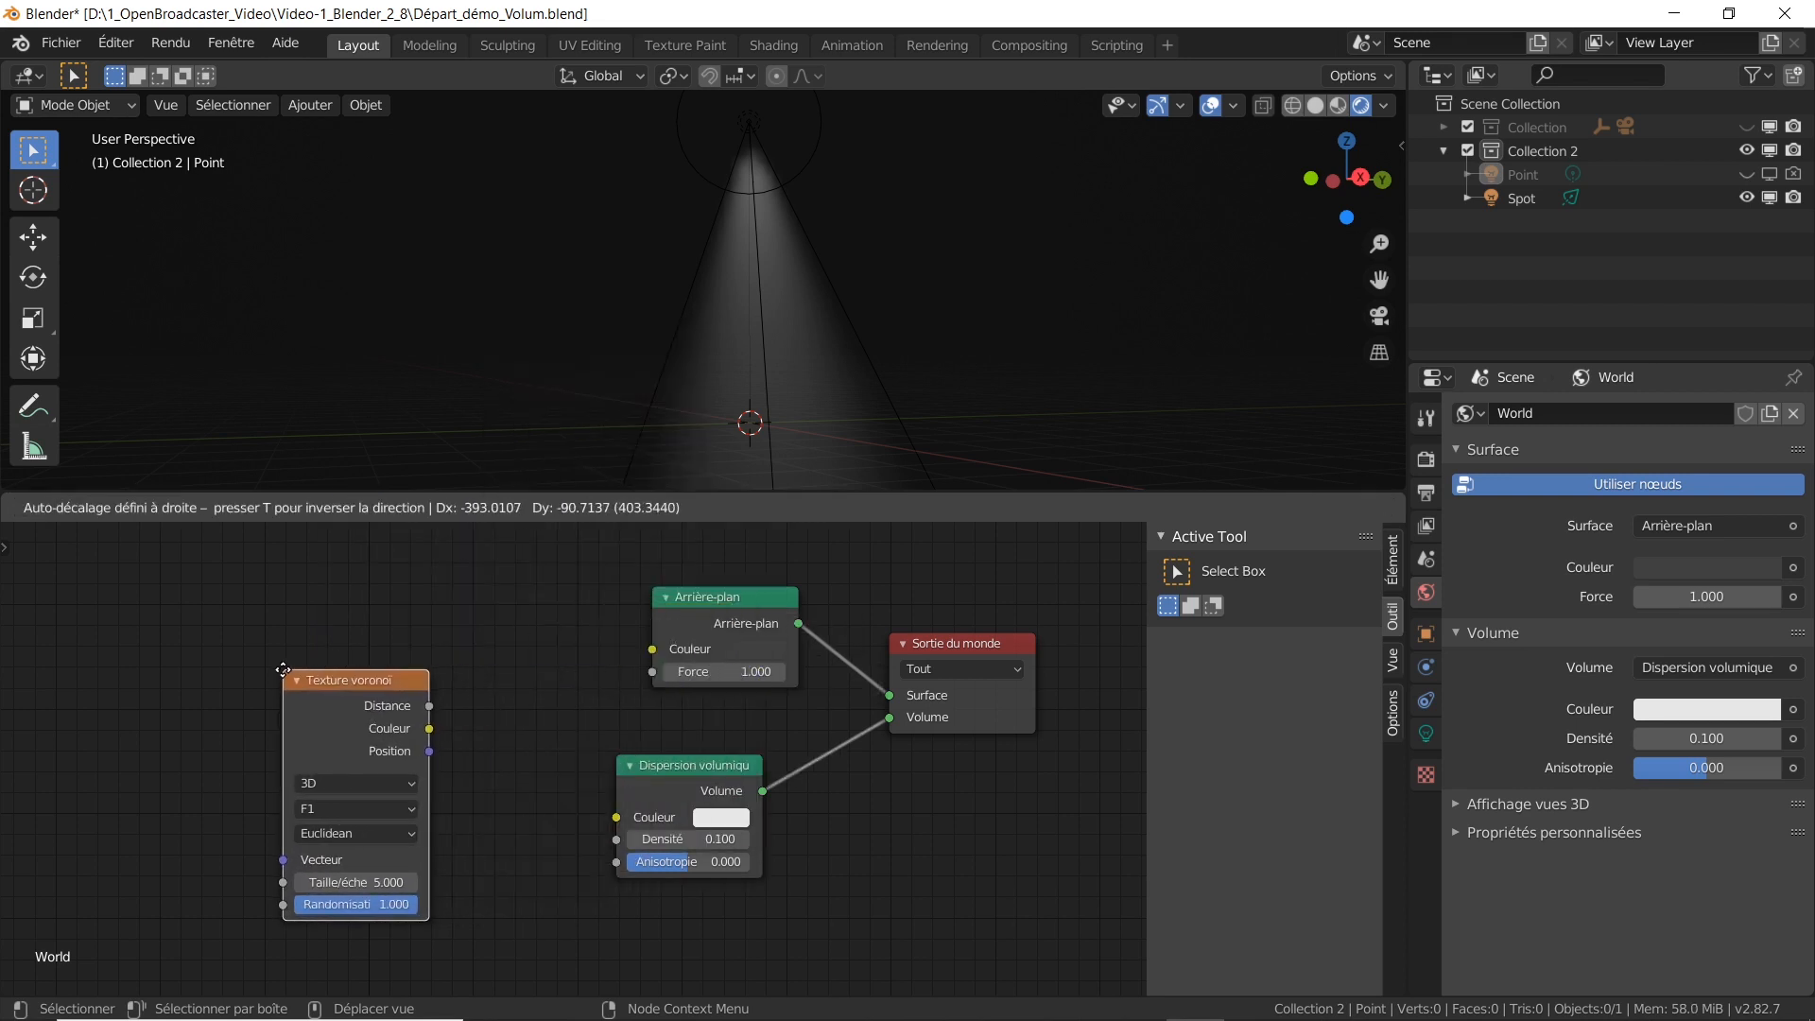
left_click(283, 669)
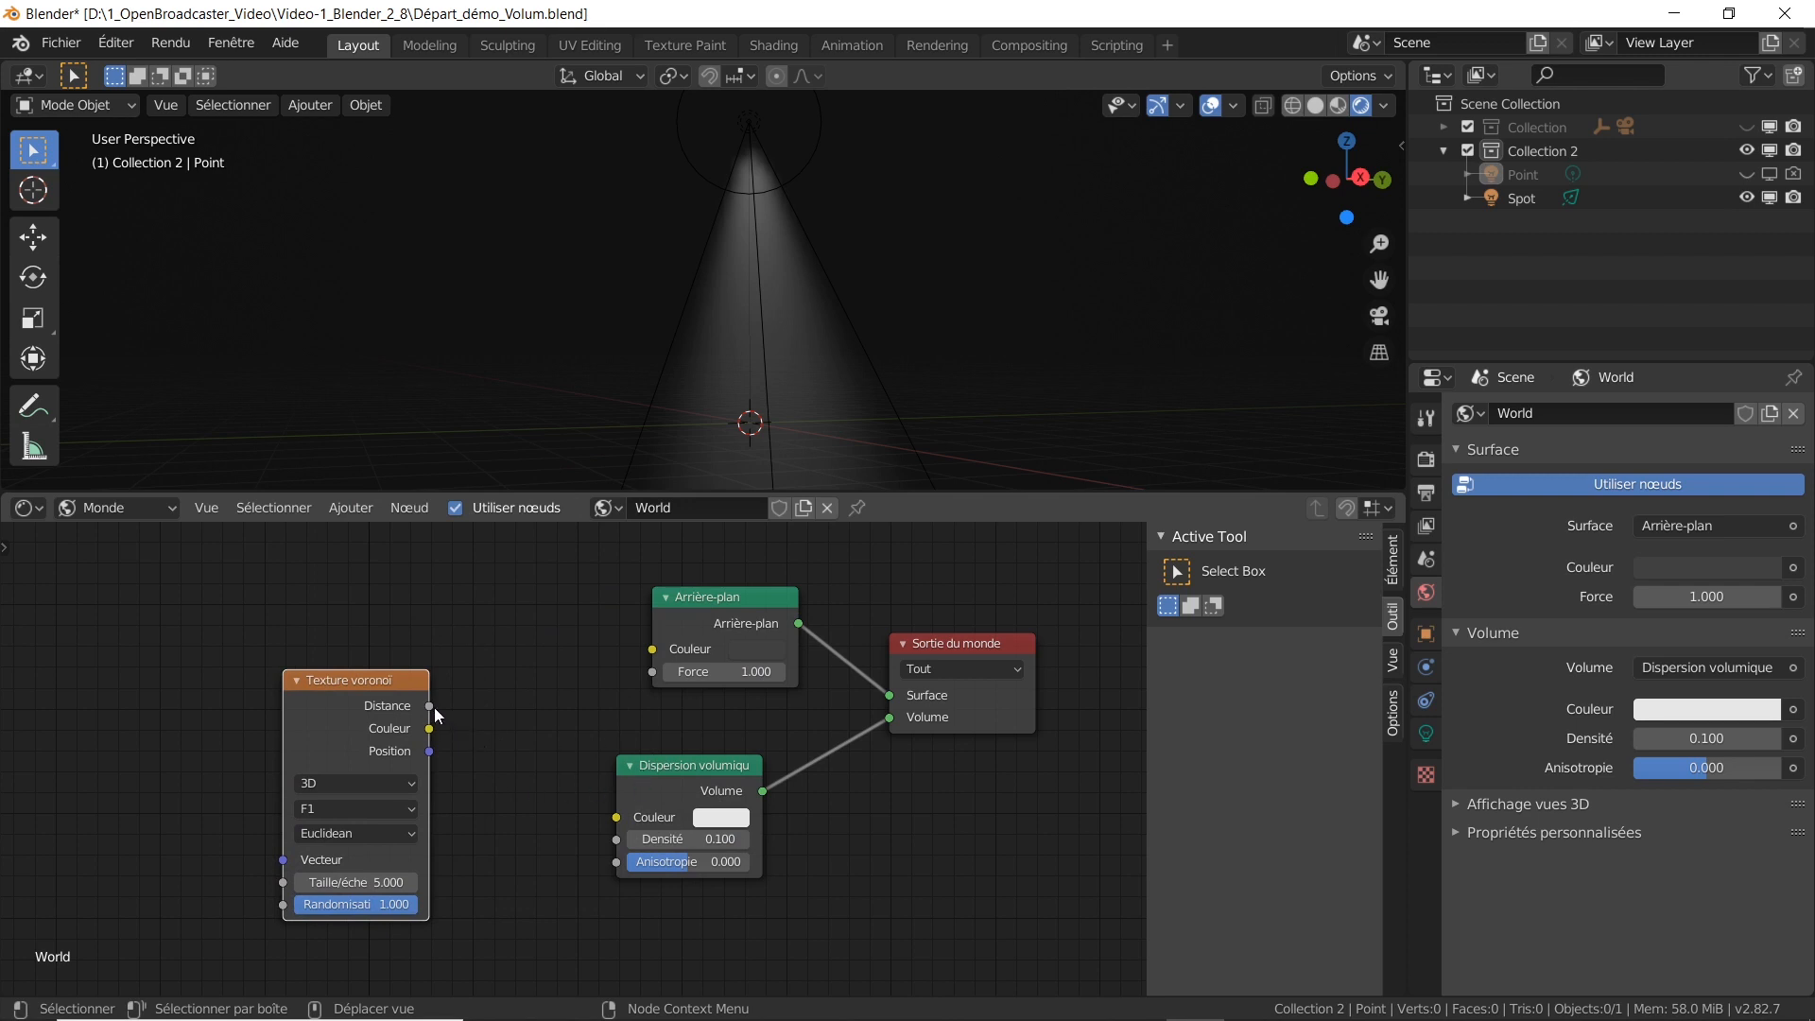
left_click_drag(431, 706, 617, 818)
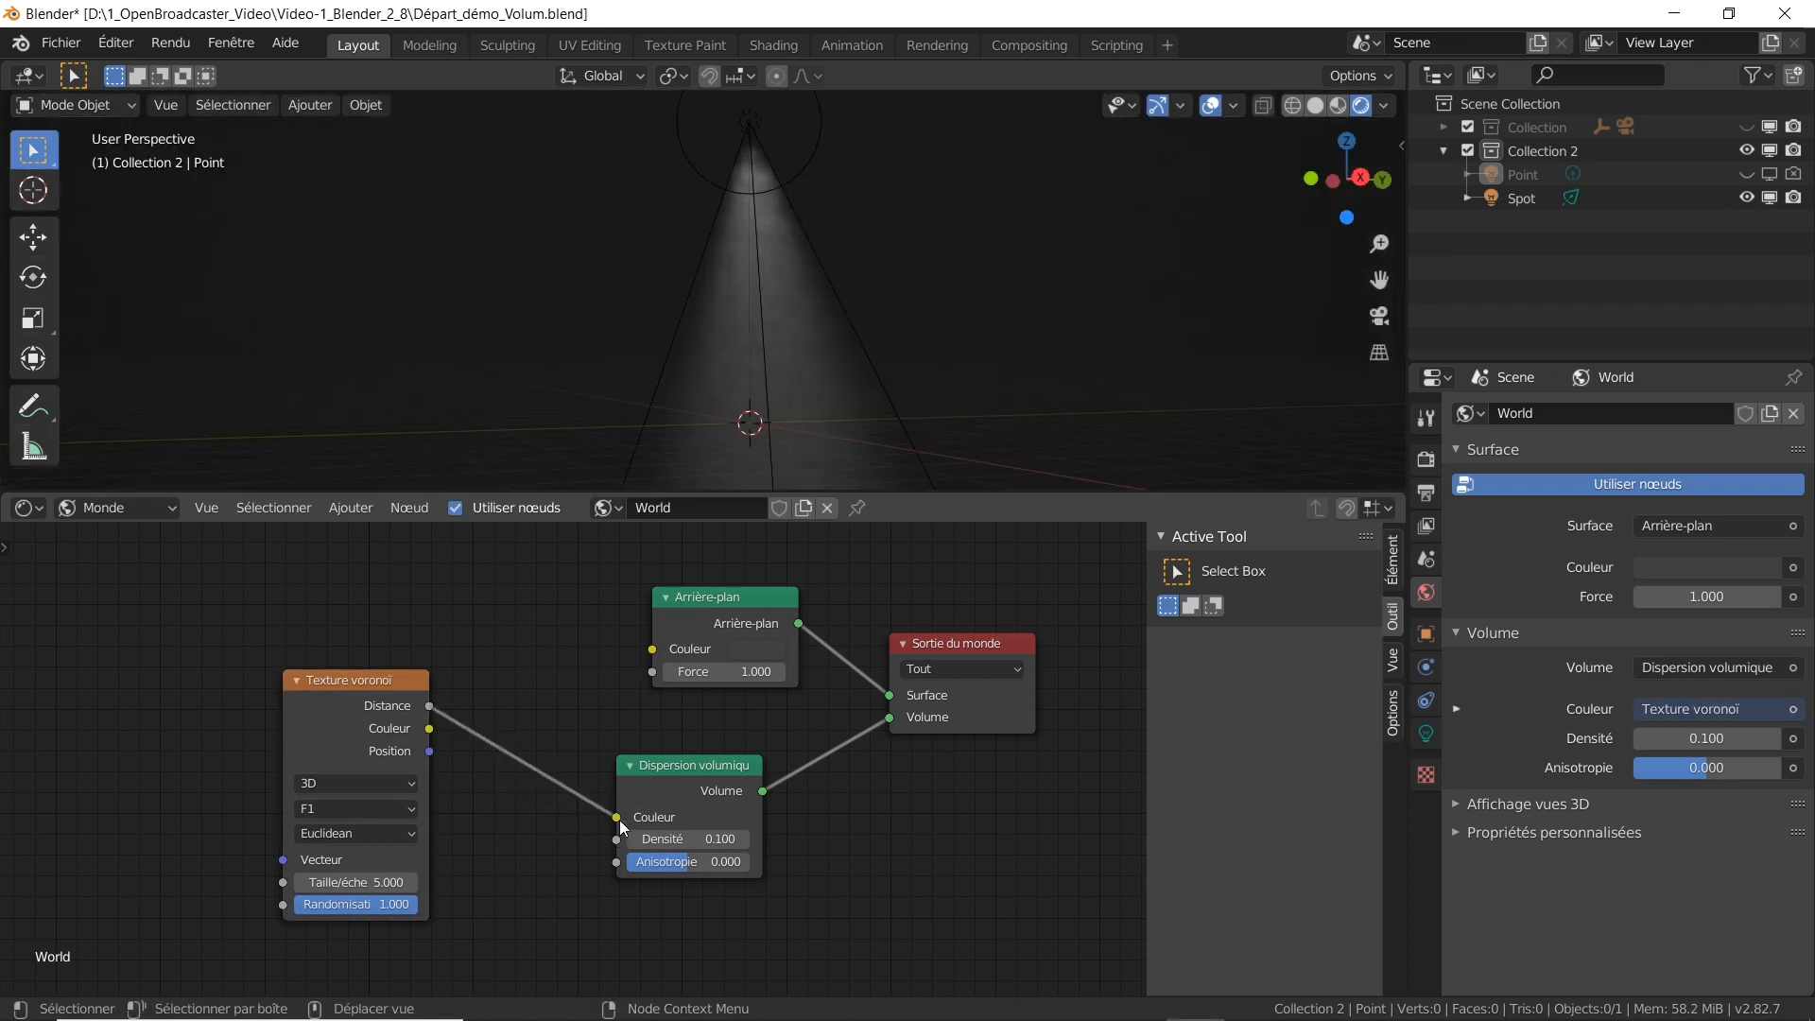
scroll(781, 321, "up", 2)
scroll(781, 322, "up", 3)
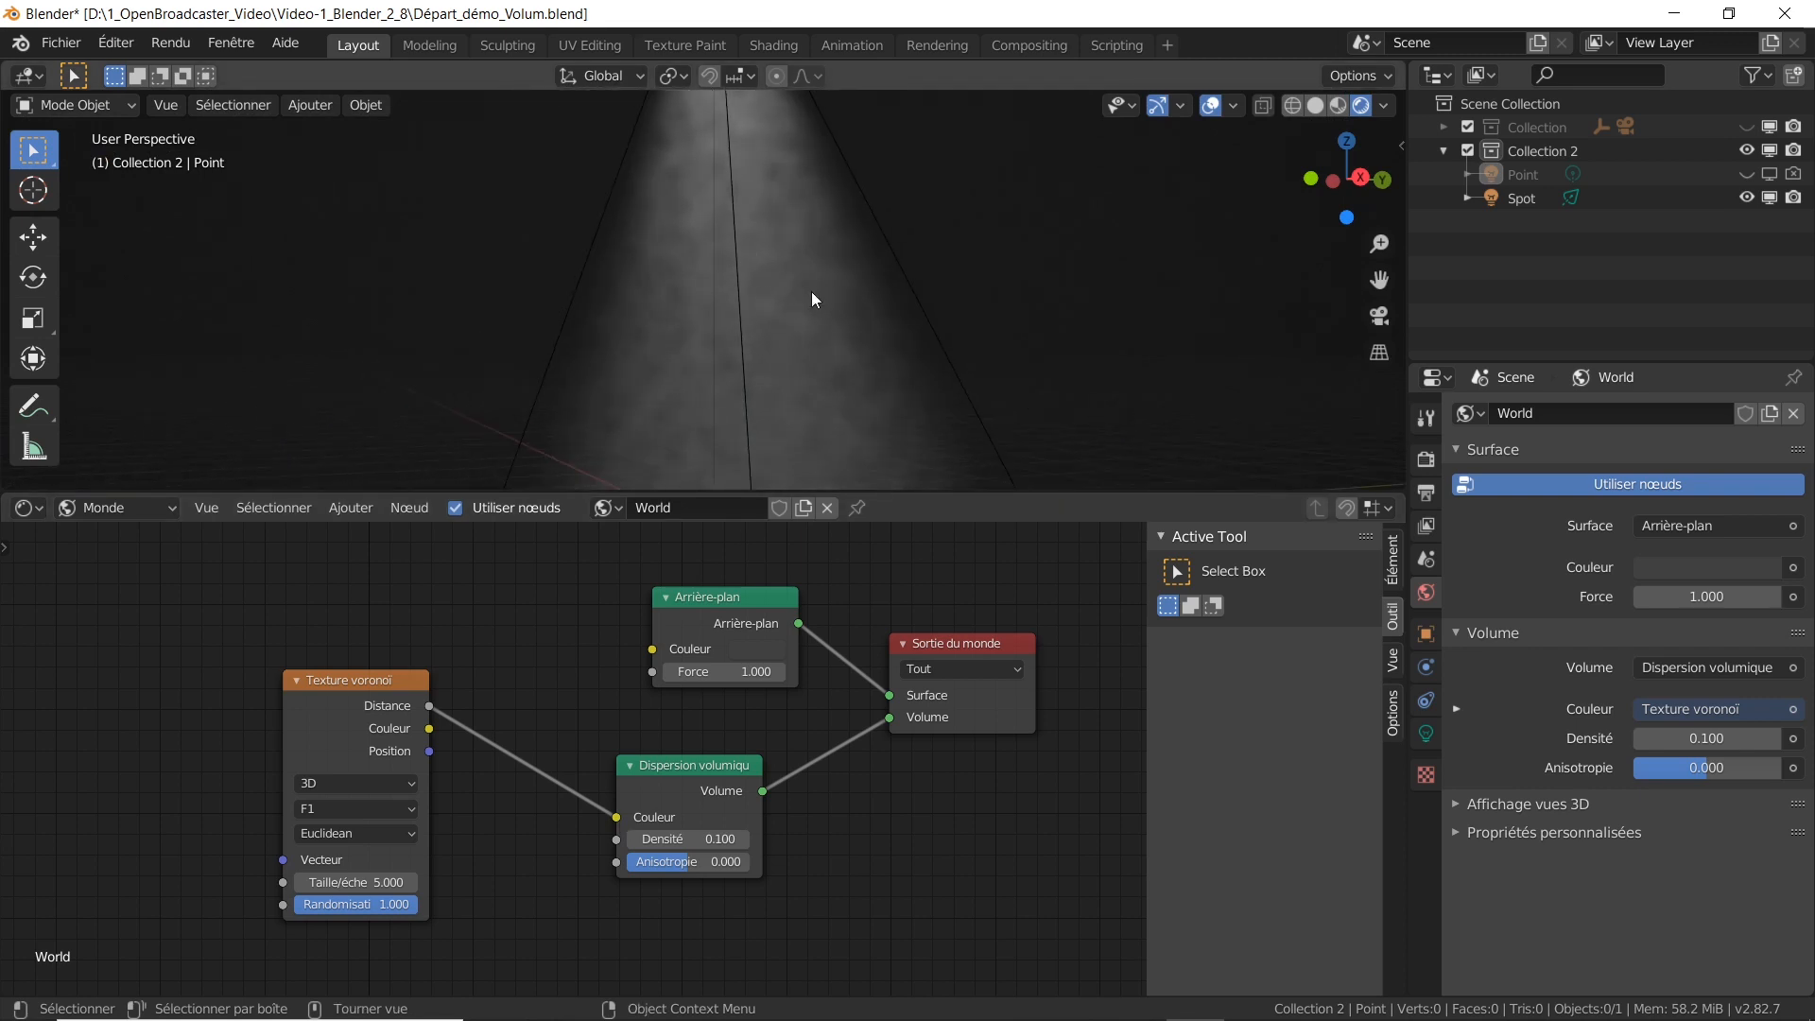
left_click_drag(376, 690, 475, 679)
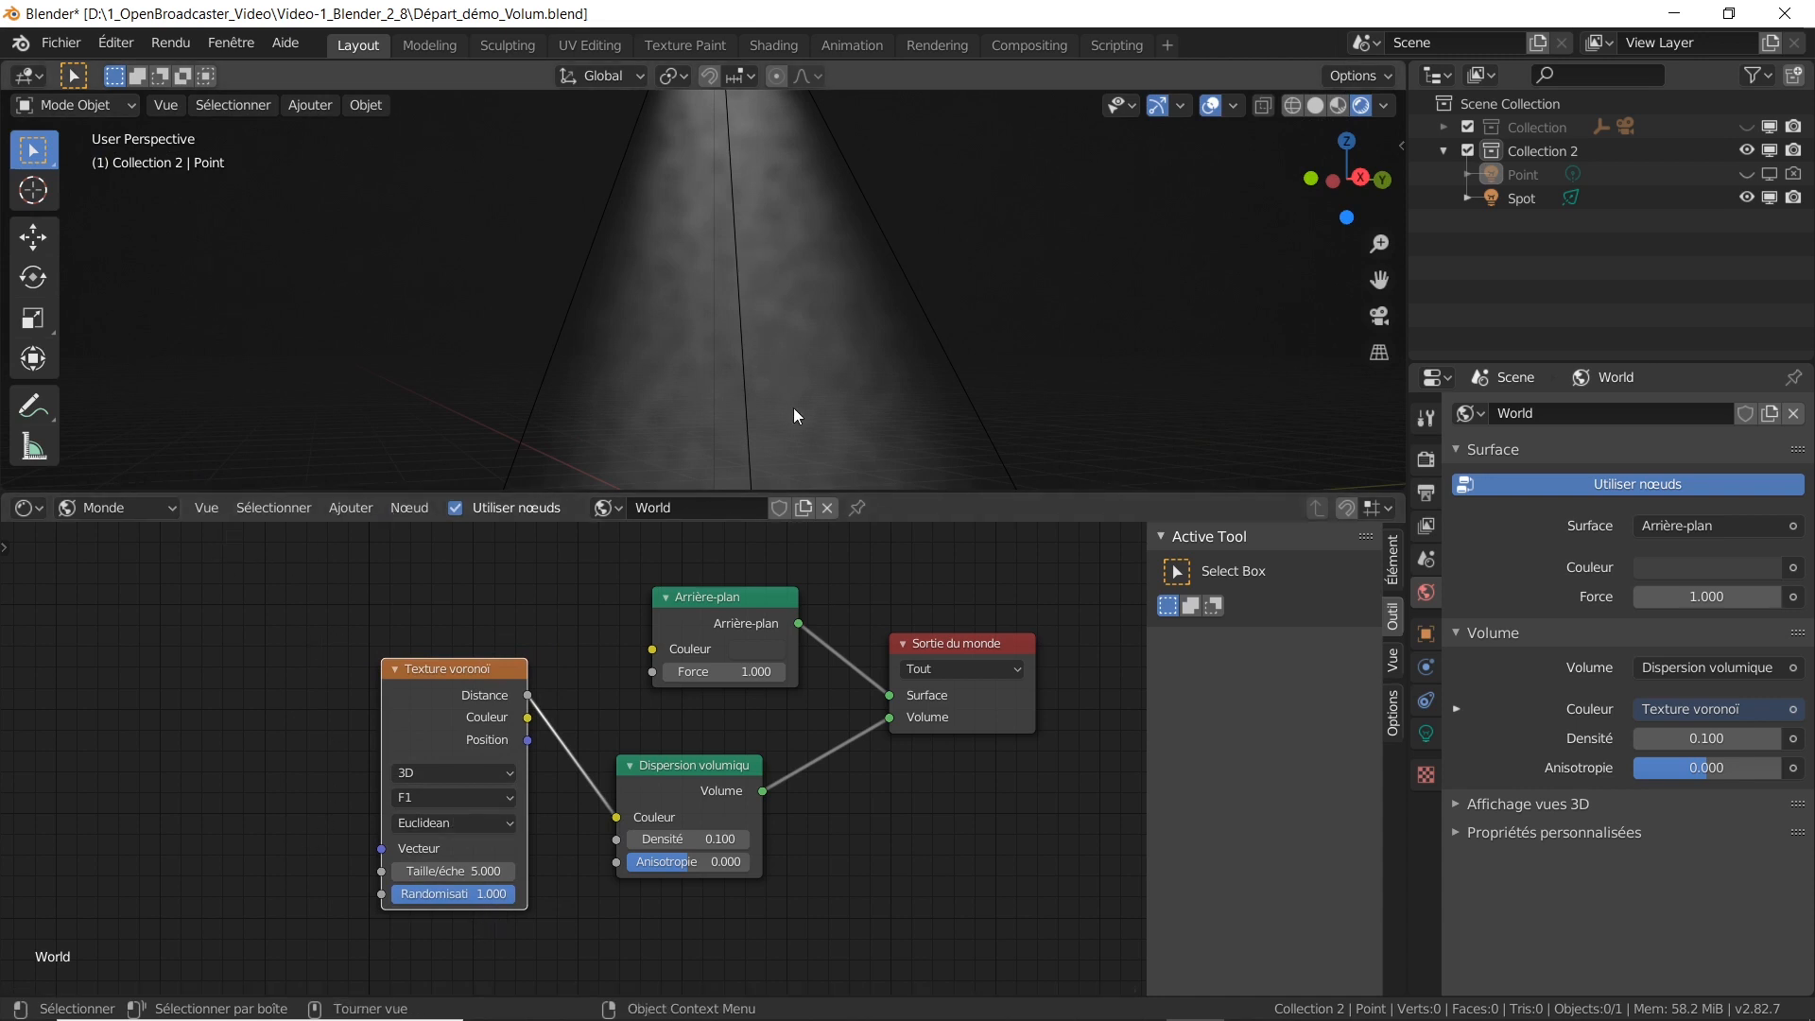
Step: Enlarge the 3D viewport and add a Coordonnées de texture node and a Placage node before Texture voronoï
left_click_drag(988, 497, 982, 570)
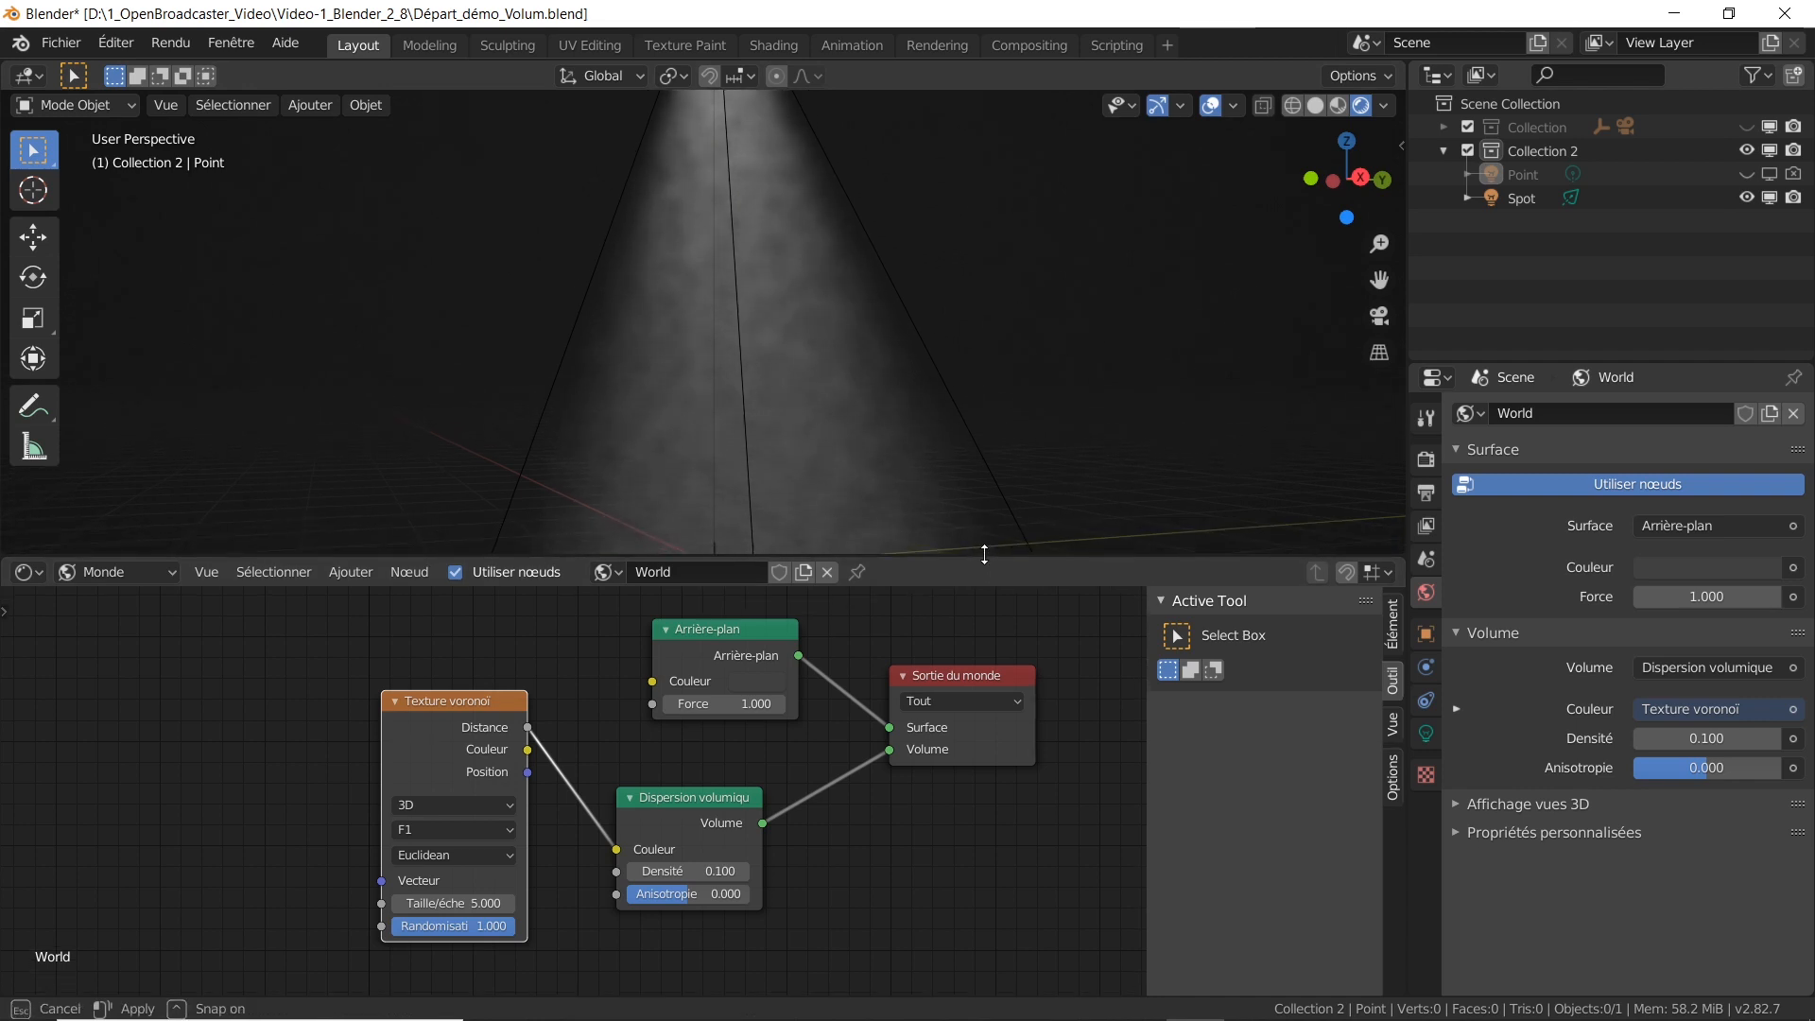
left_click(350, 576)
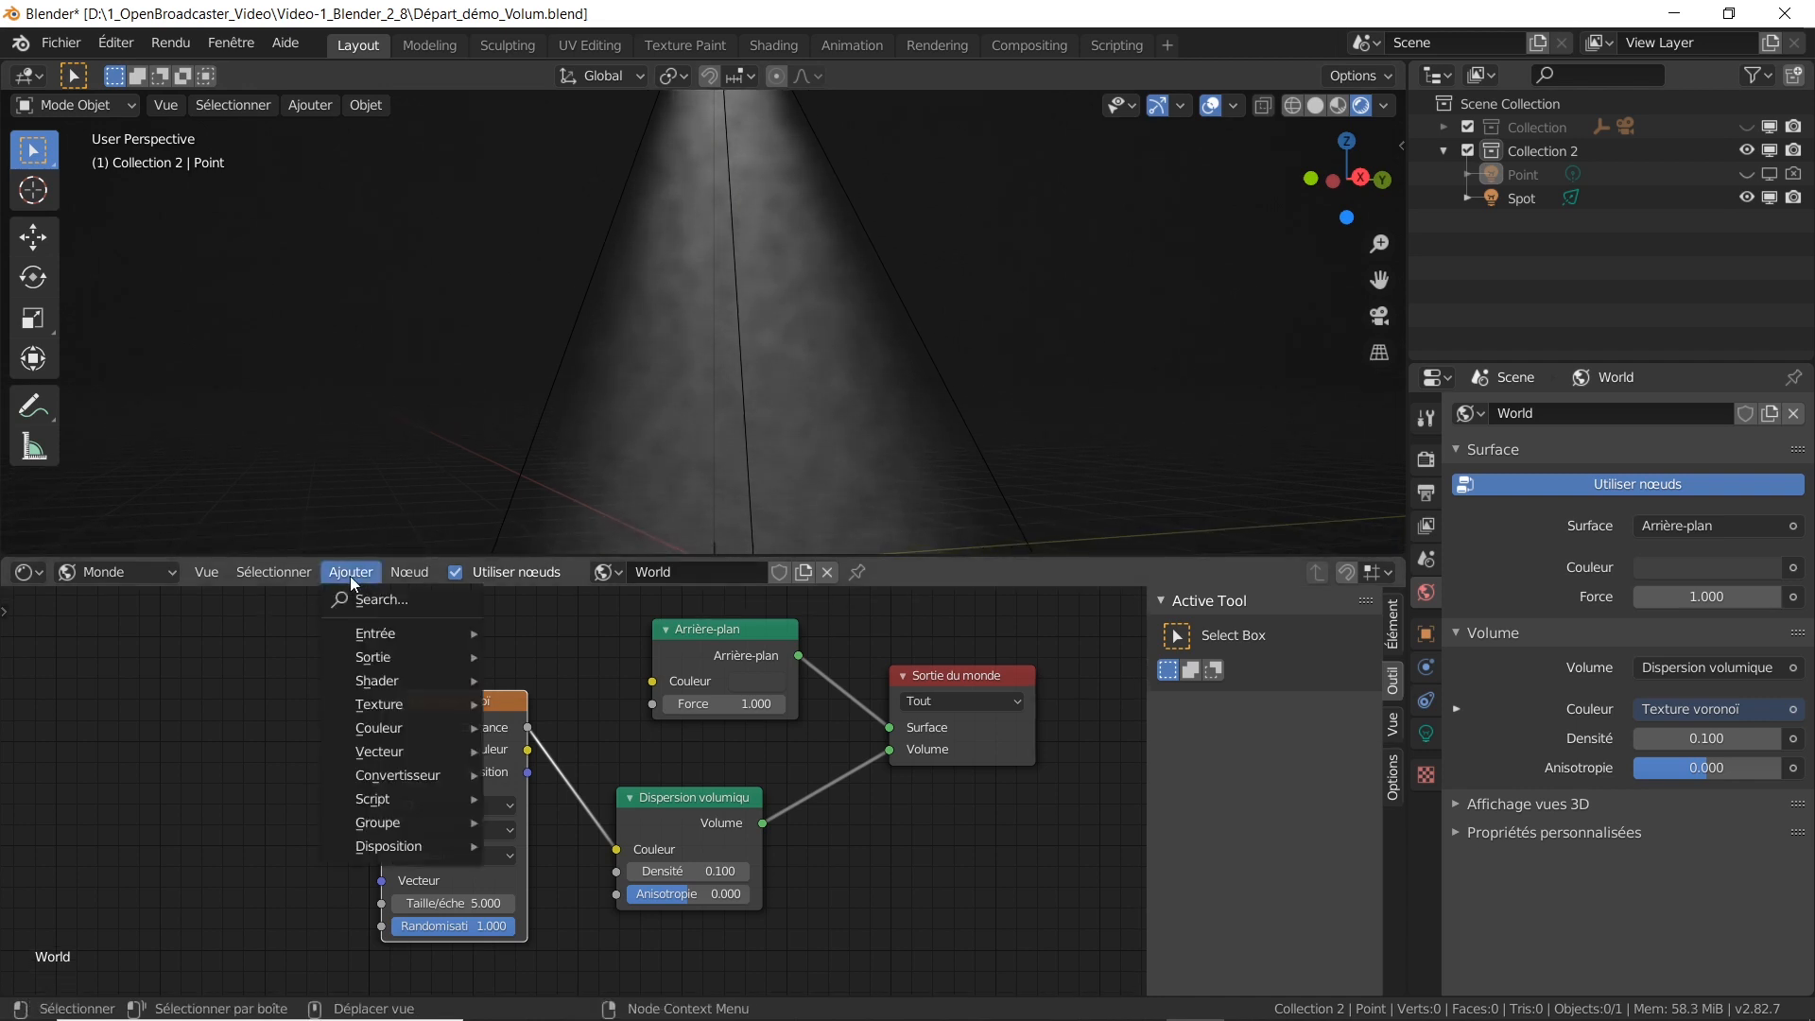
mouse_move(397, 641)
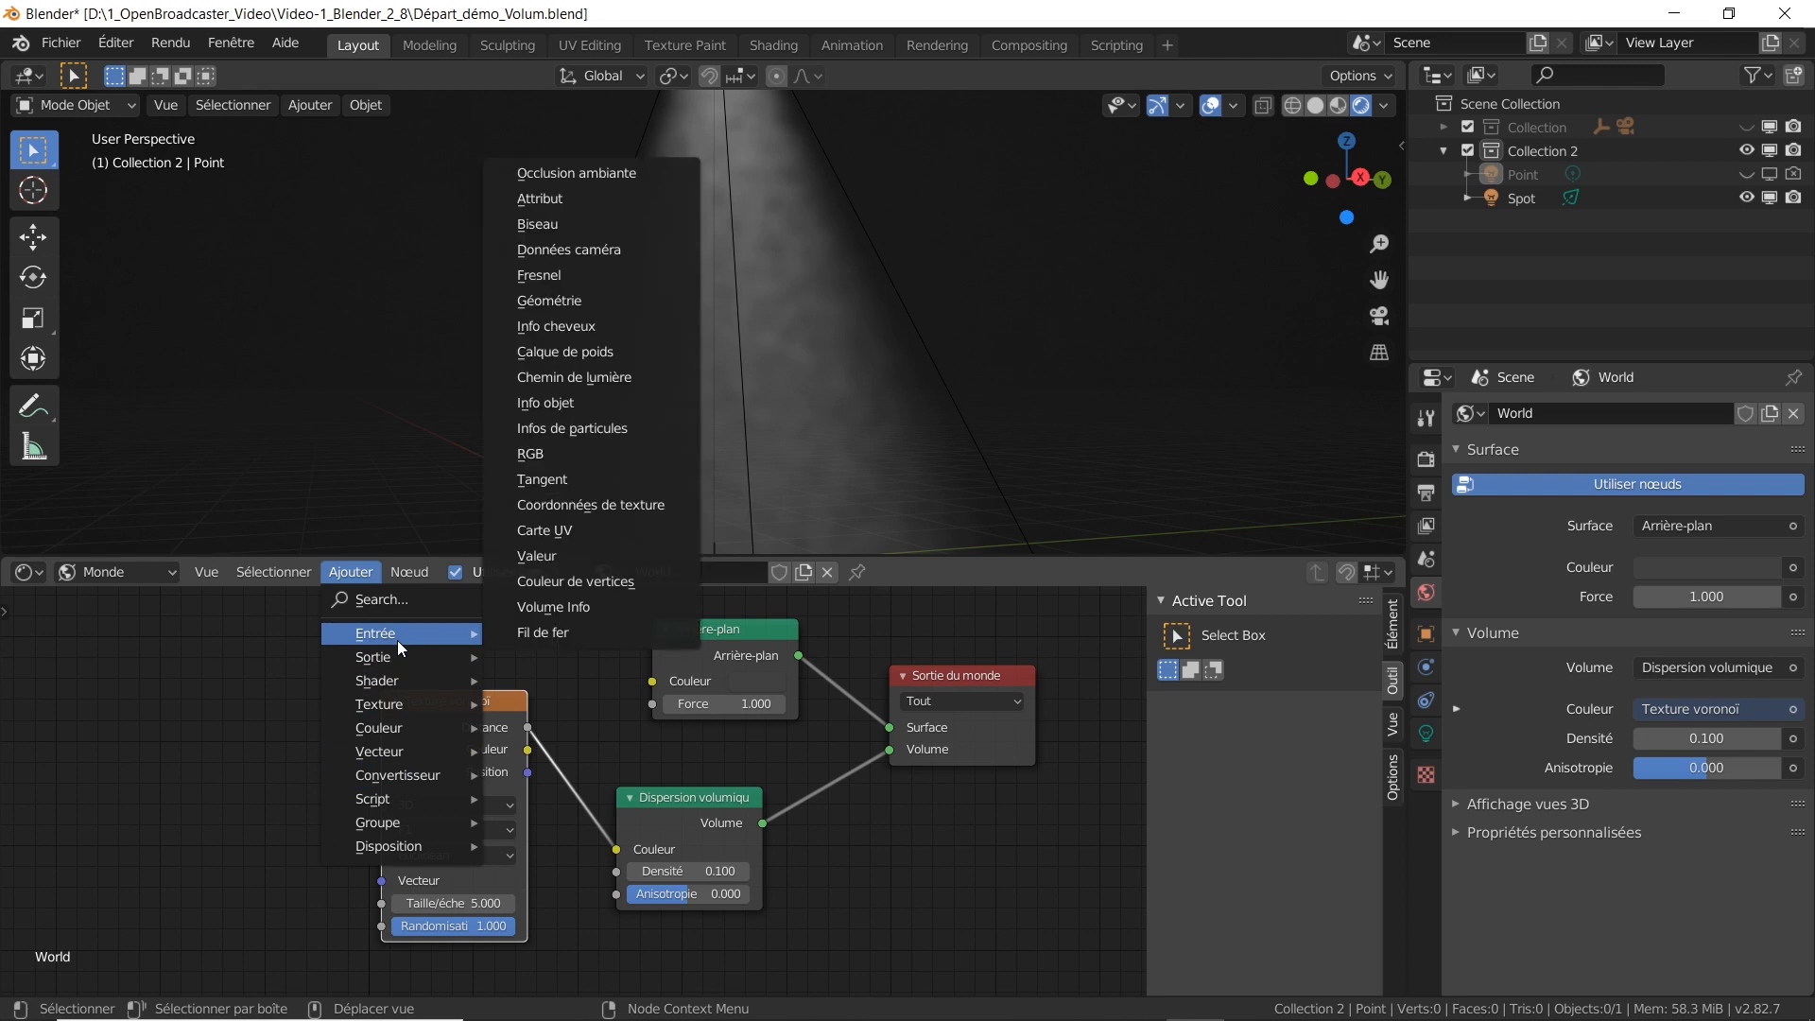
left_click(620, 503)
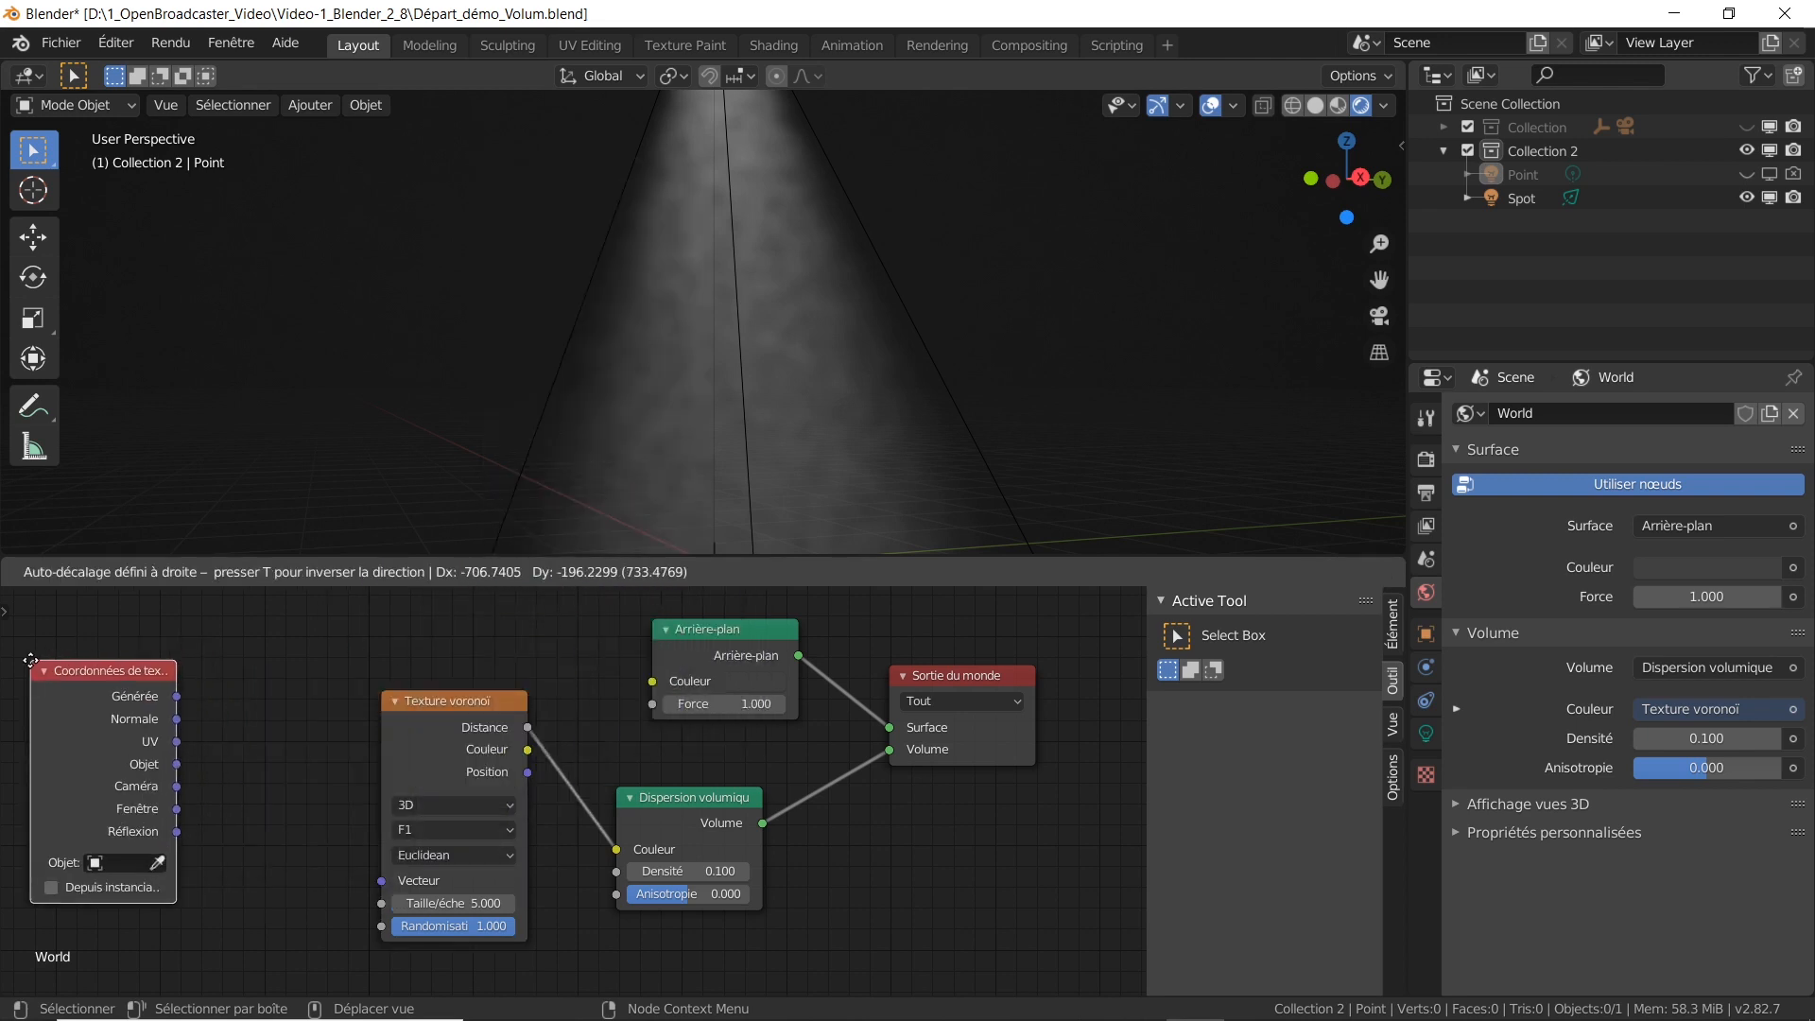
left_click(34, 667)
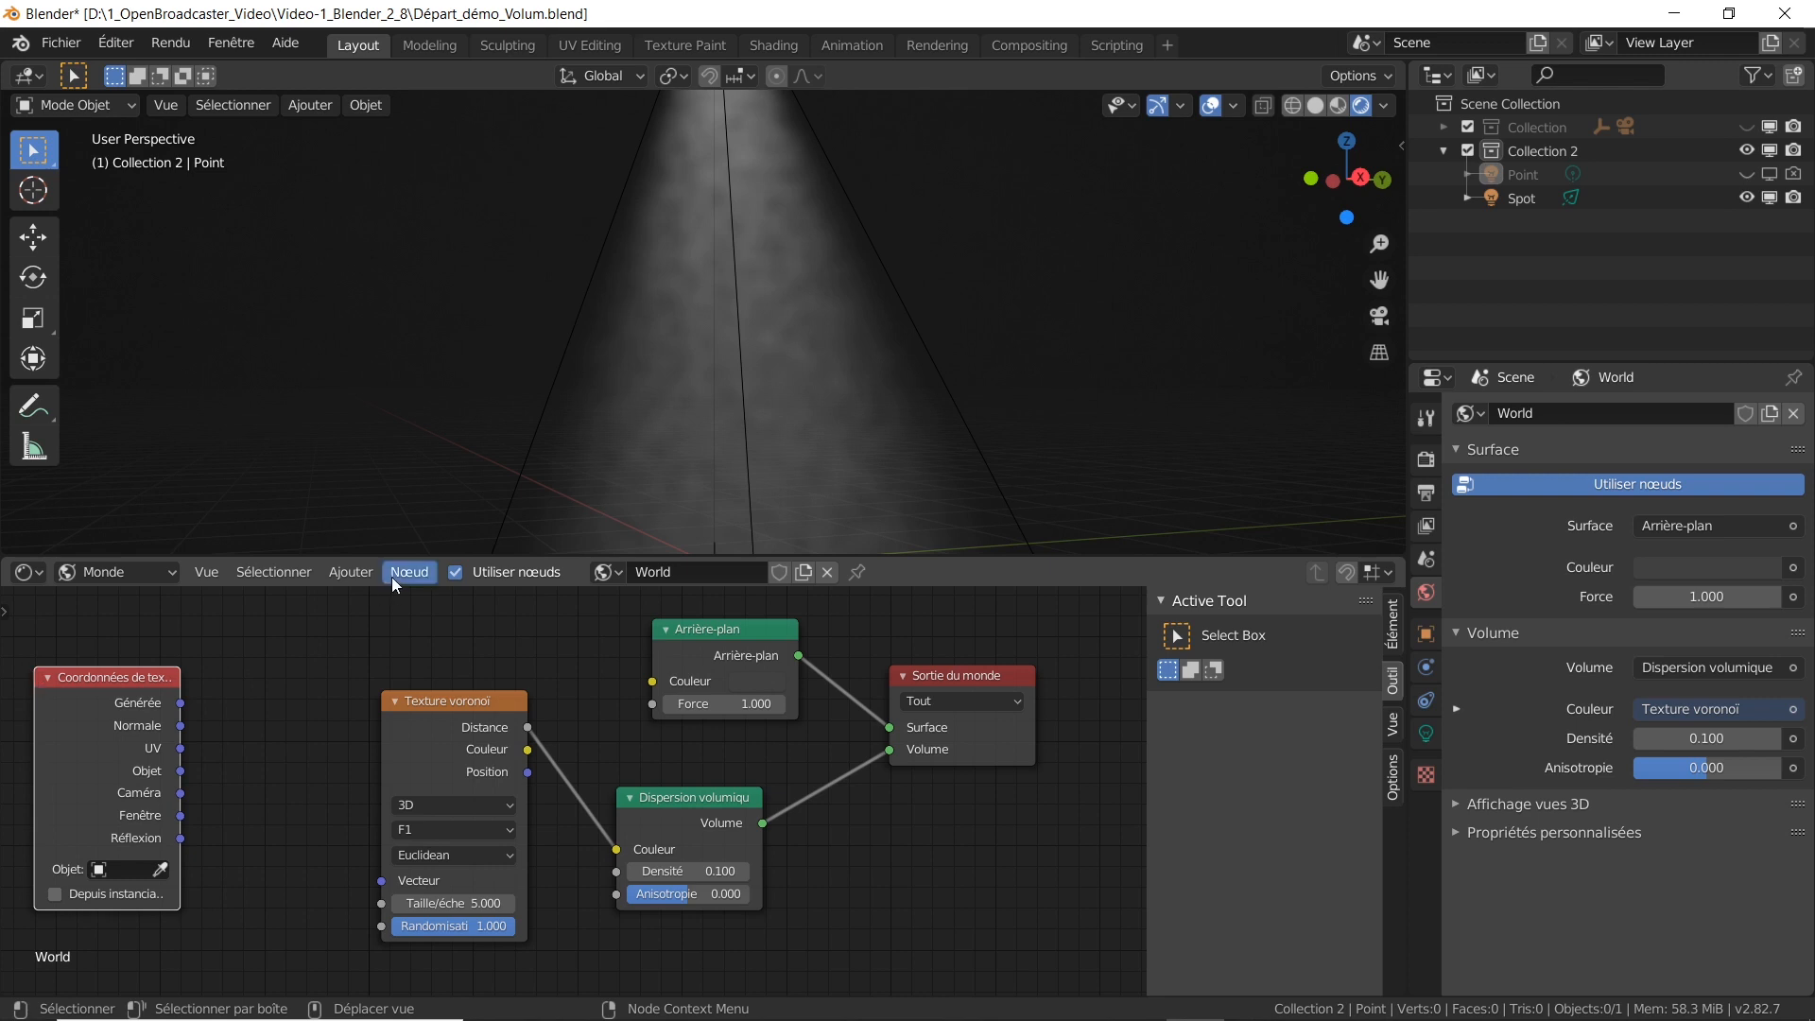
left_click(351, 572)
mouse_move(399, 751)
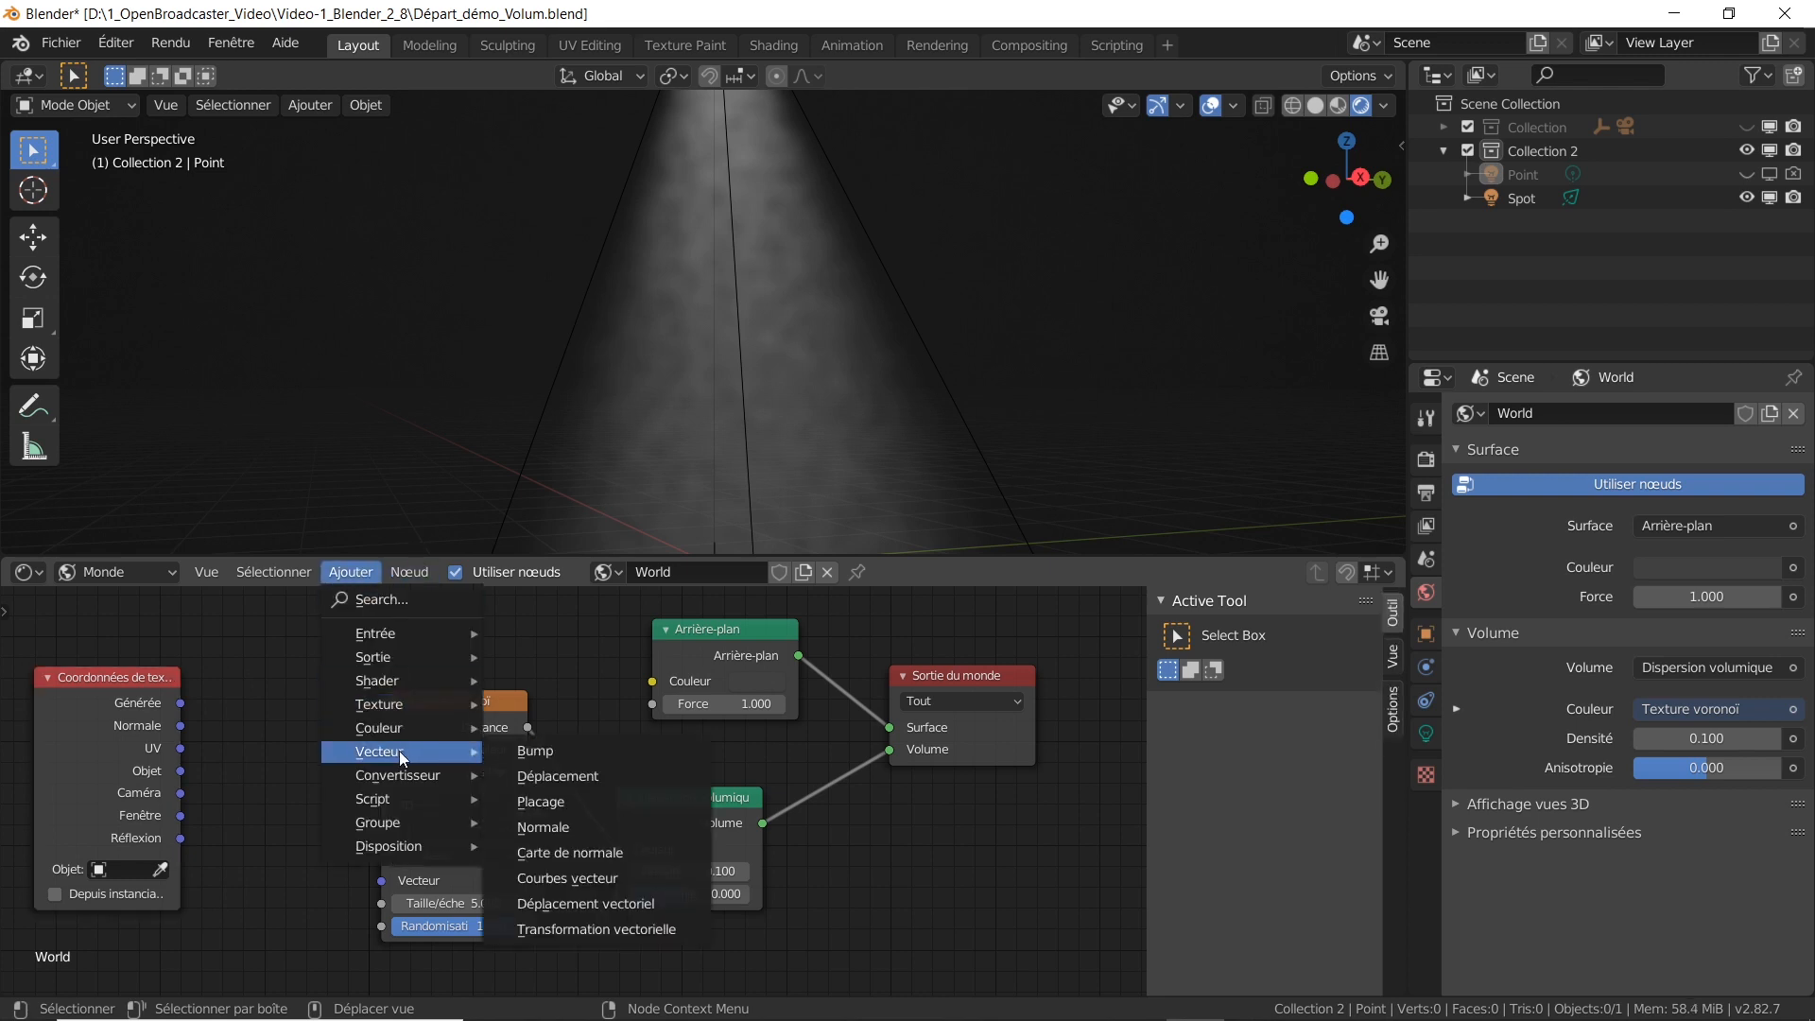
left_click(544, 802)
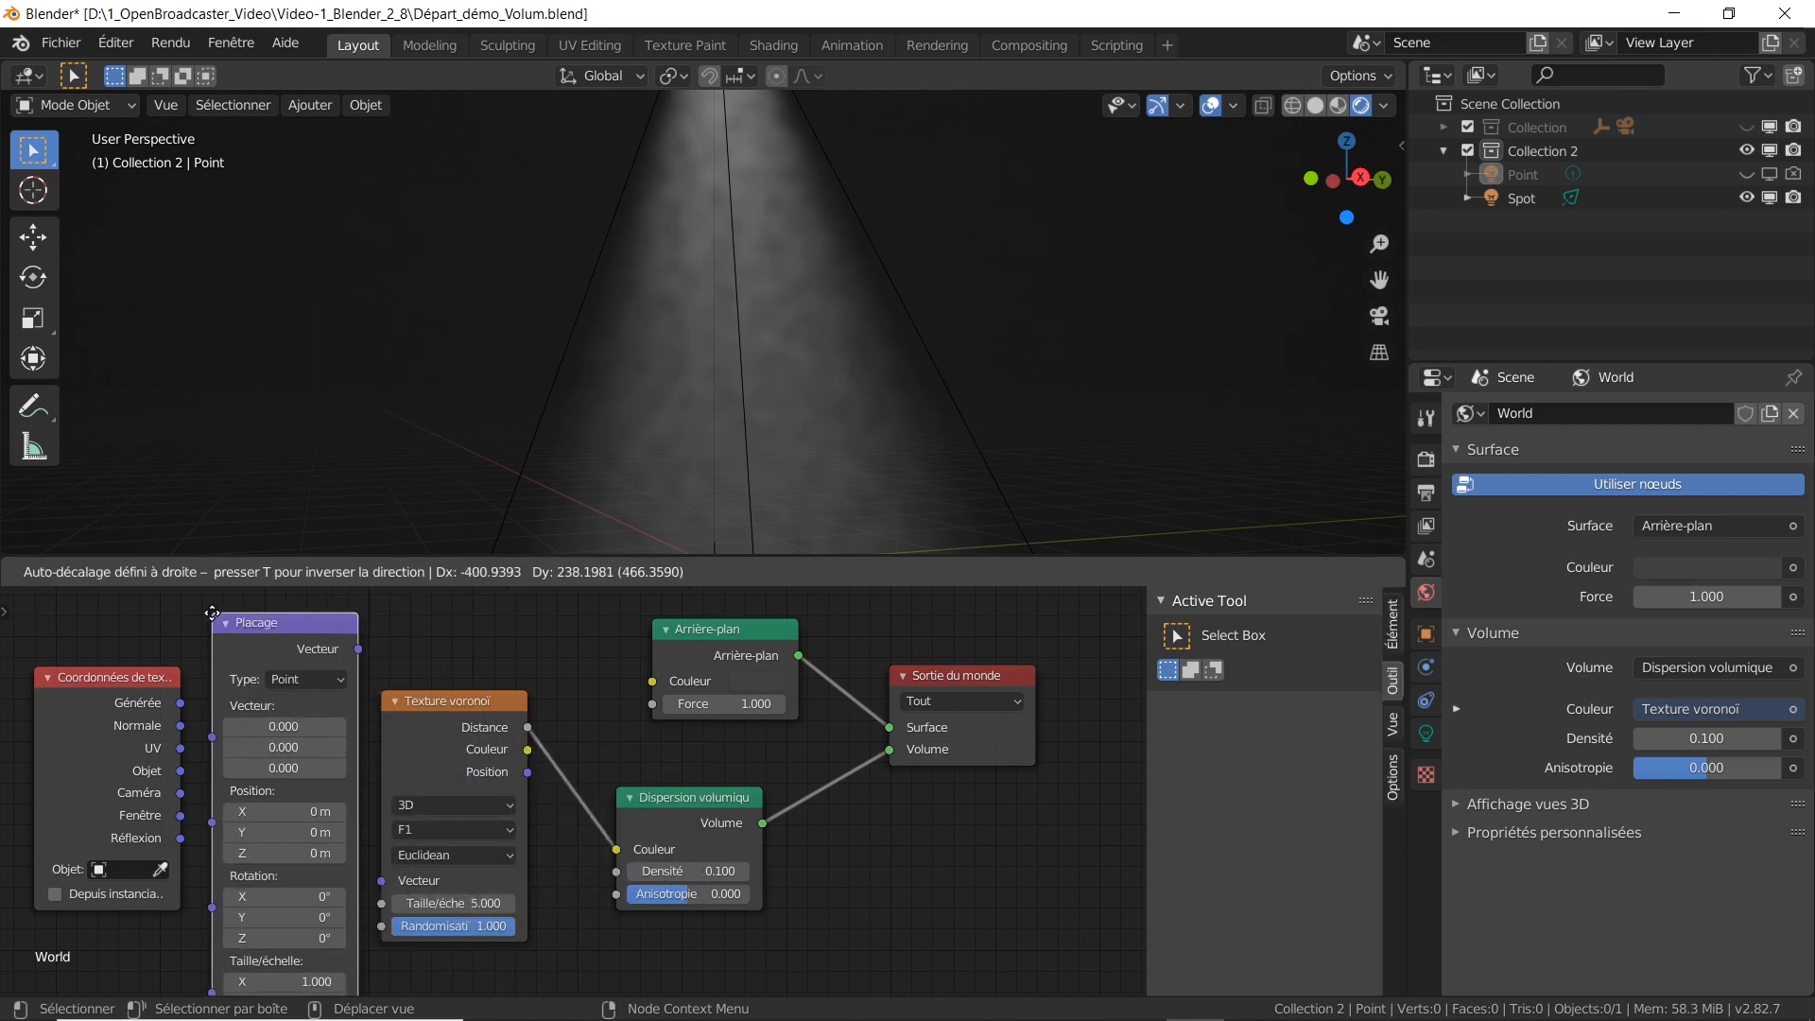
left_click(212, 613)
Step: Space out the two new nodes and link Générée to Placage's Vecteur input and Placage's output to Texture voronoï's Vecteur
scroll(341, 803, "down", 1)
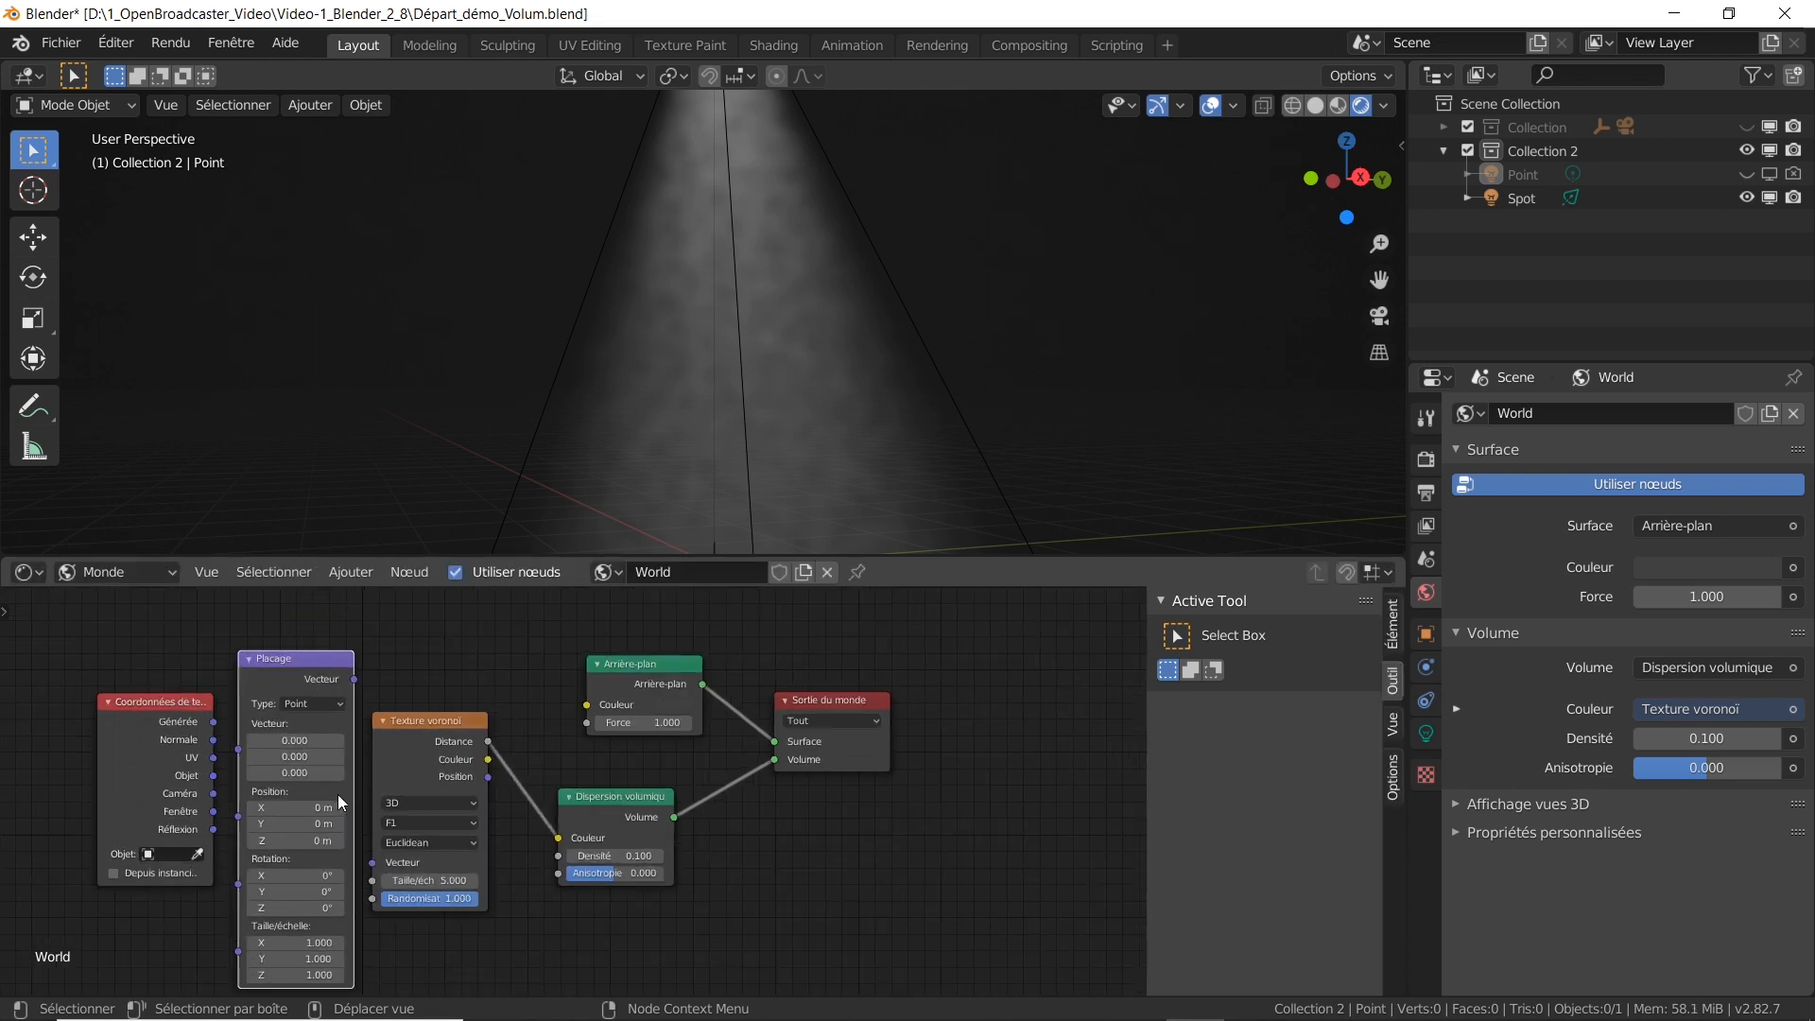
left_click_drag(156, 704, 66, 676)
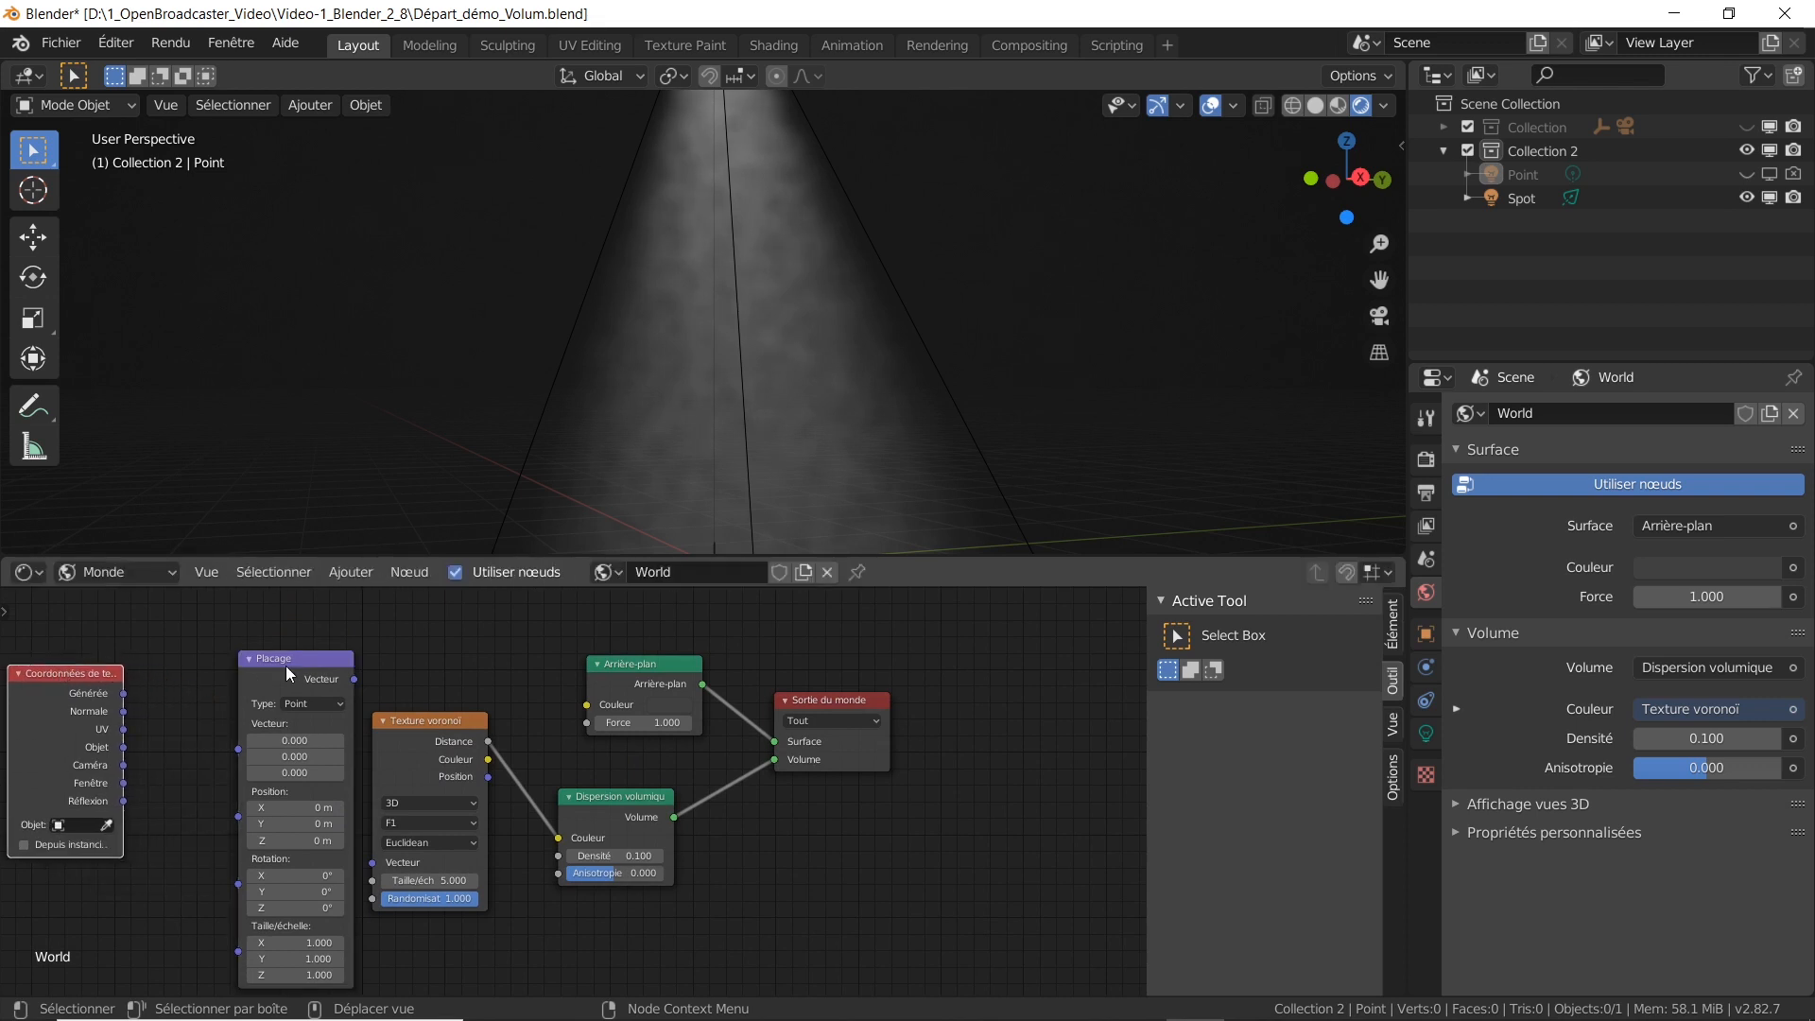
left_click_drag(290, 674, 244, 654)
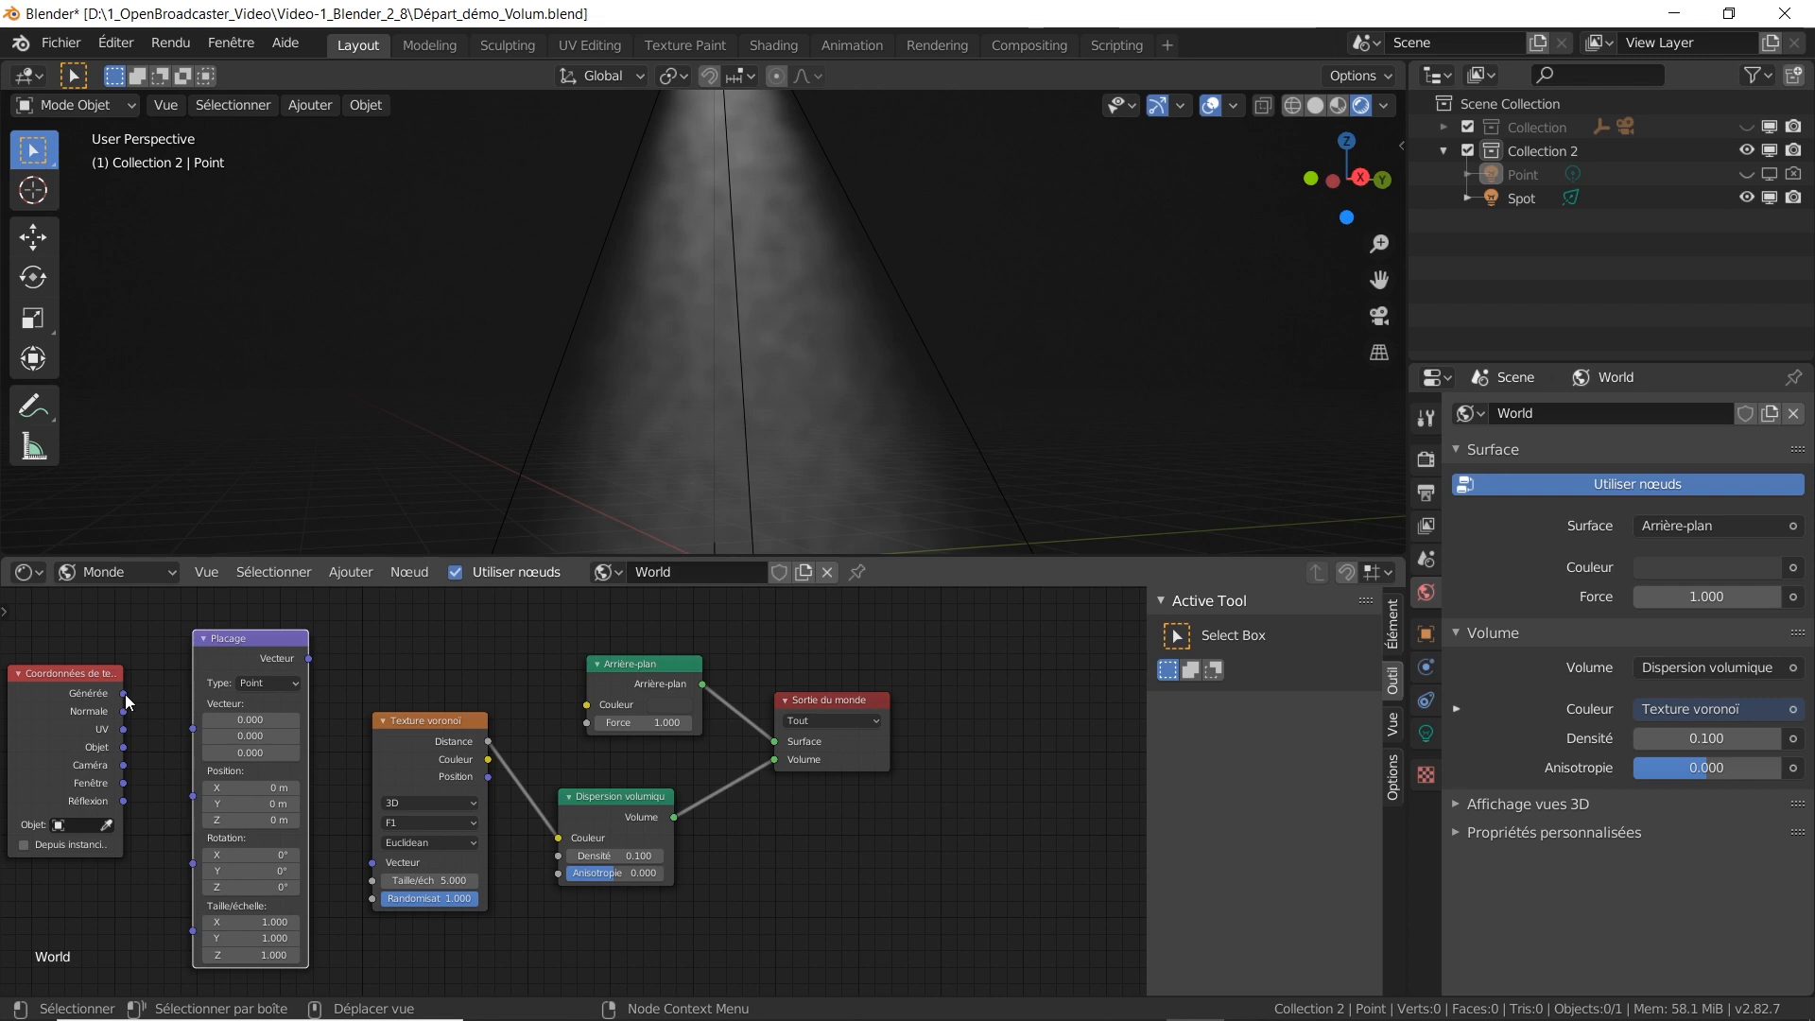
left_click_drag(124, 694, 190, 730)
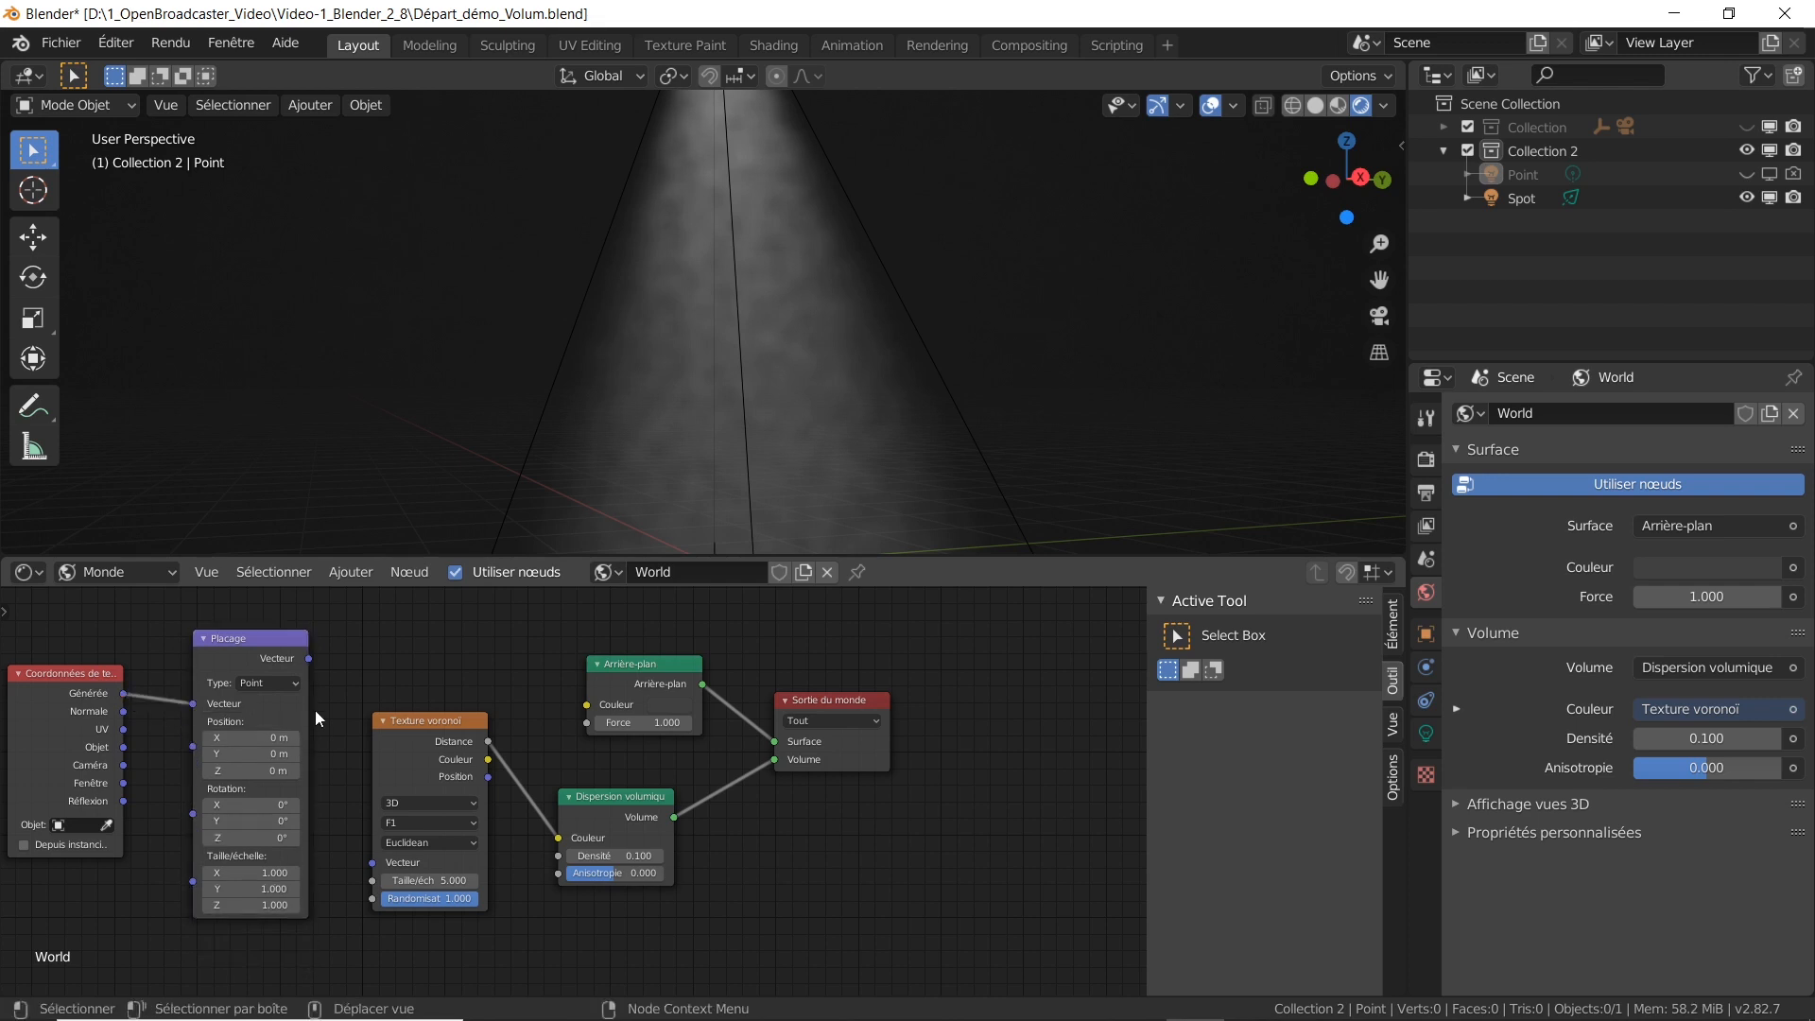
left_click_drag(308, 659, 369, 864)
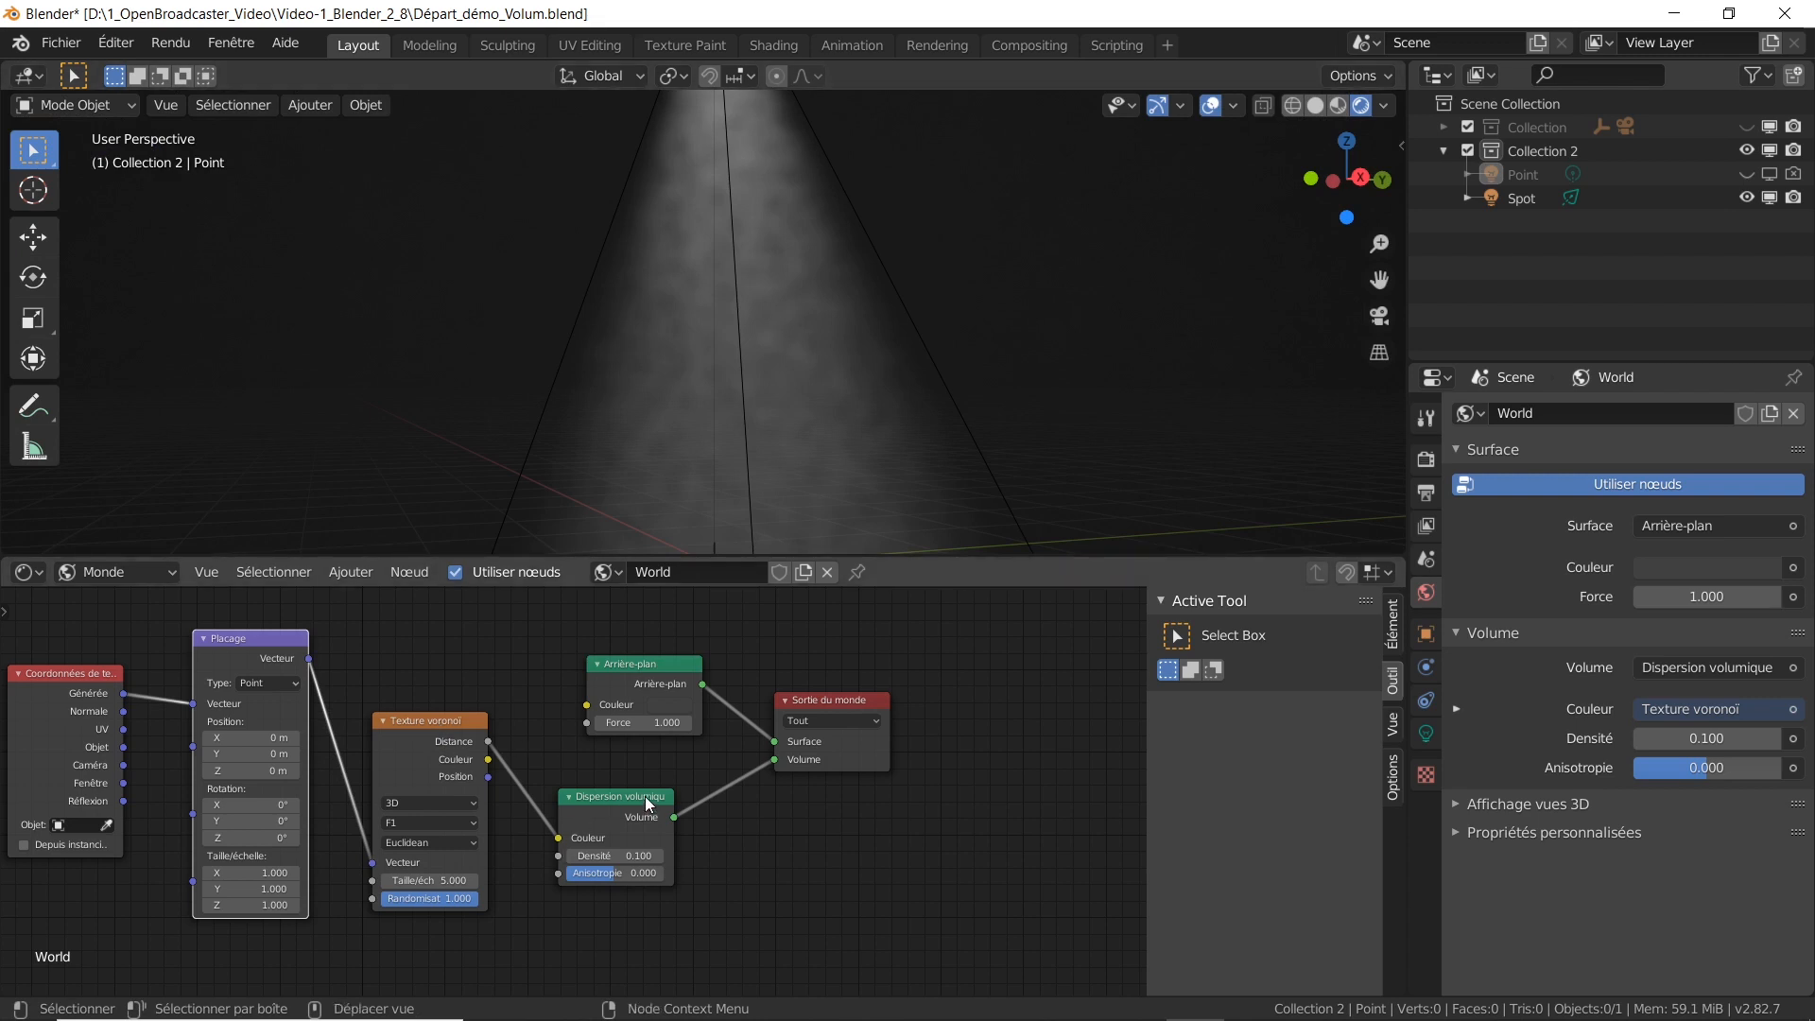
Step: Shift the Dispersion volumique, Sortie du monde, Arrière-plan and Texture voronoï nodes away from the Placage node
left_click_drag(650, 804, 707, 801)
left_click_drag(828, 712, 985, 710)
left_click_drag(643, 664, 777, 672)
left_click_drag(461, 717, 582, 707)
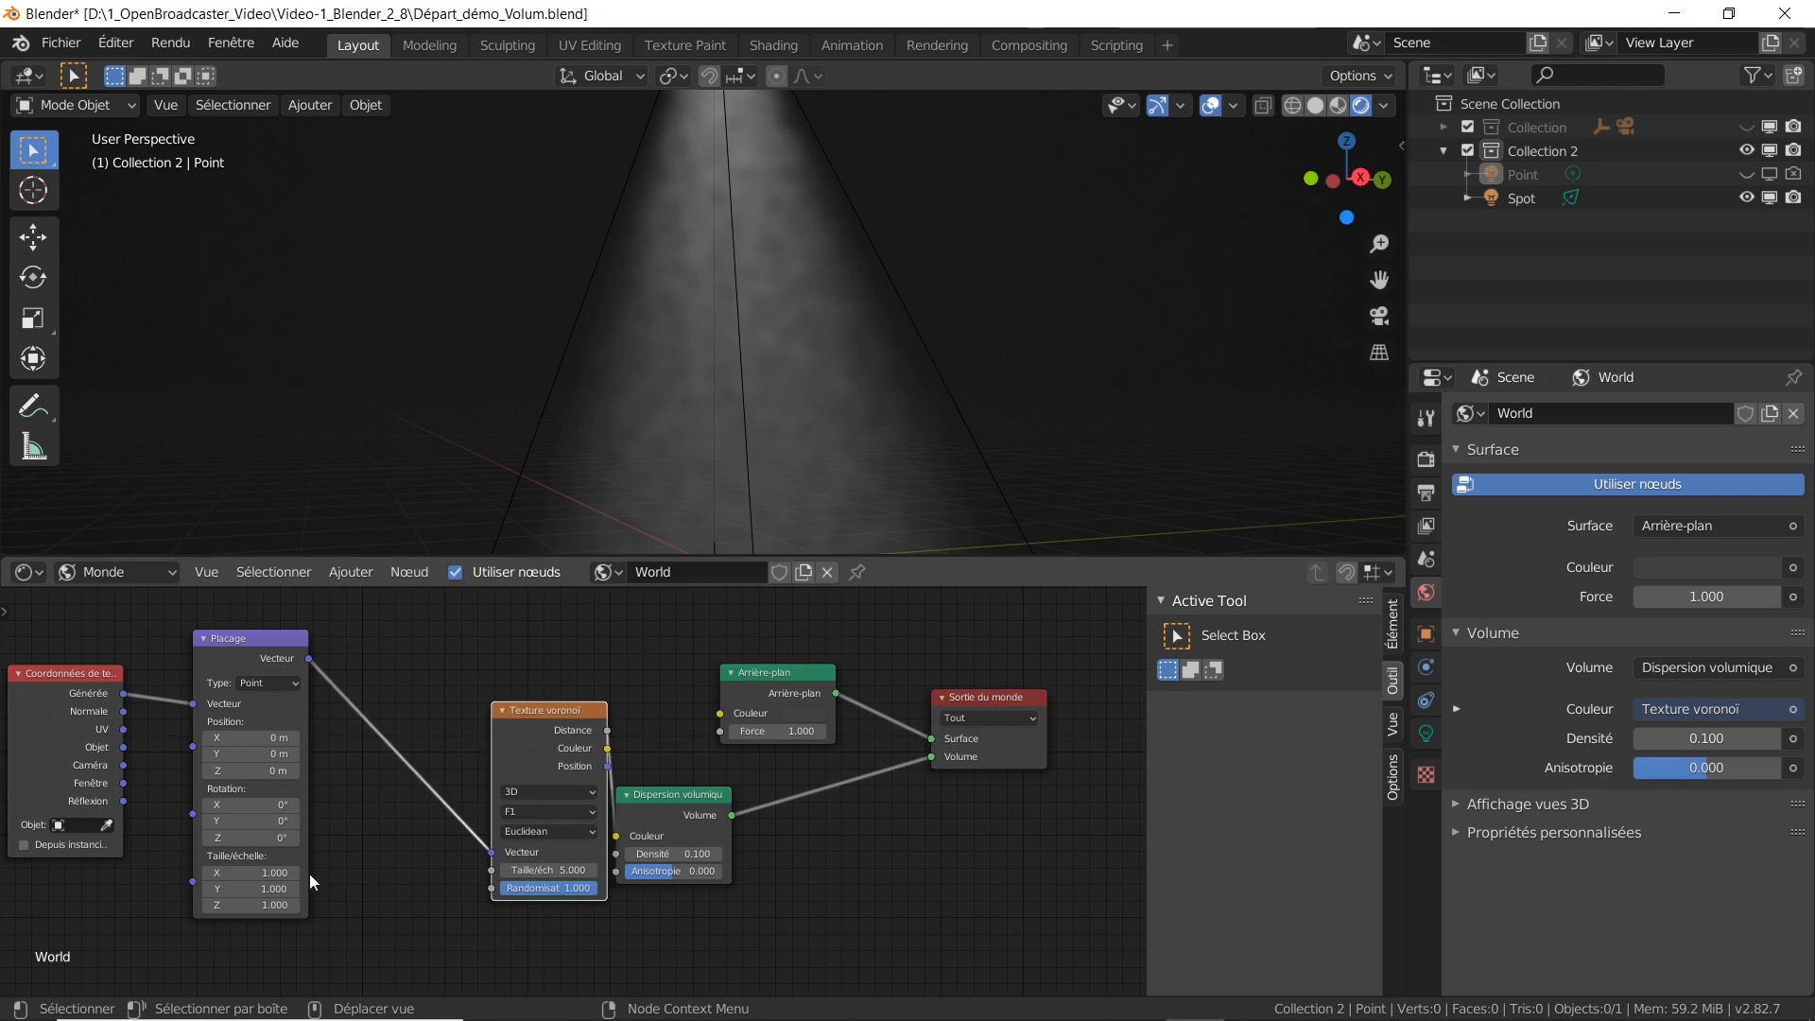
Step: Set the Placage node's X and Y scale to 0.1
scroll(262, 879, "up", 2)
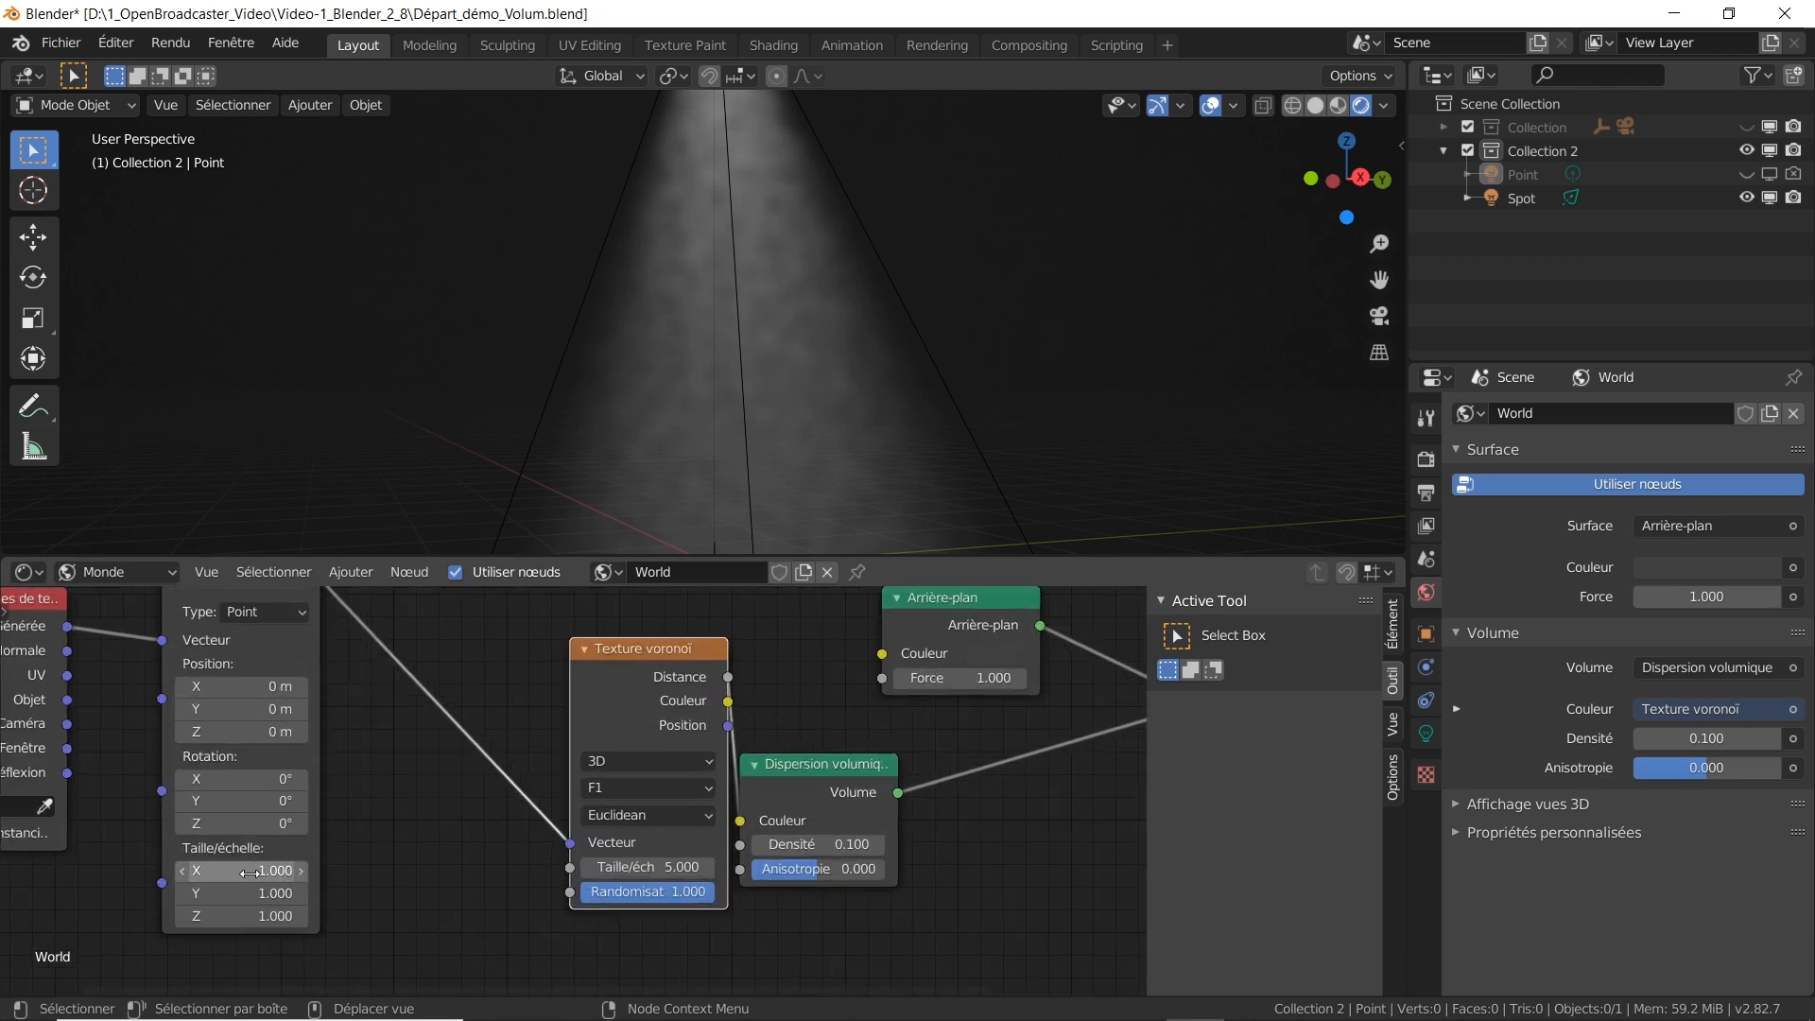
mouse_move(248, 871)
left_mouse_down()
mouse_move(388, 871)
mouse_move(271, 871)
left_mouse_up()
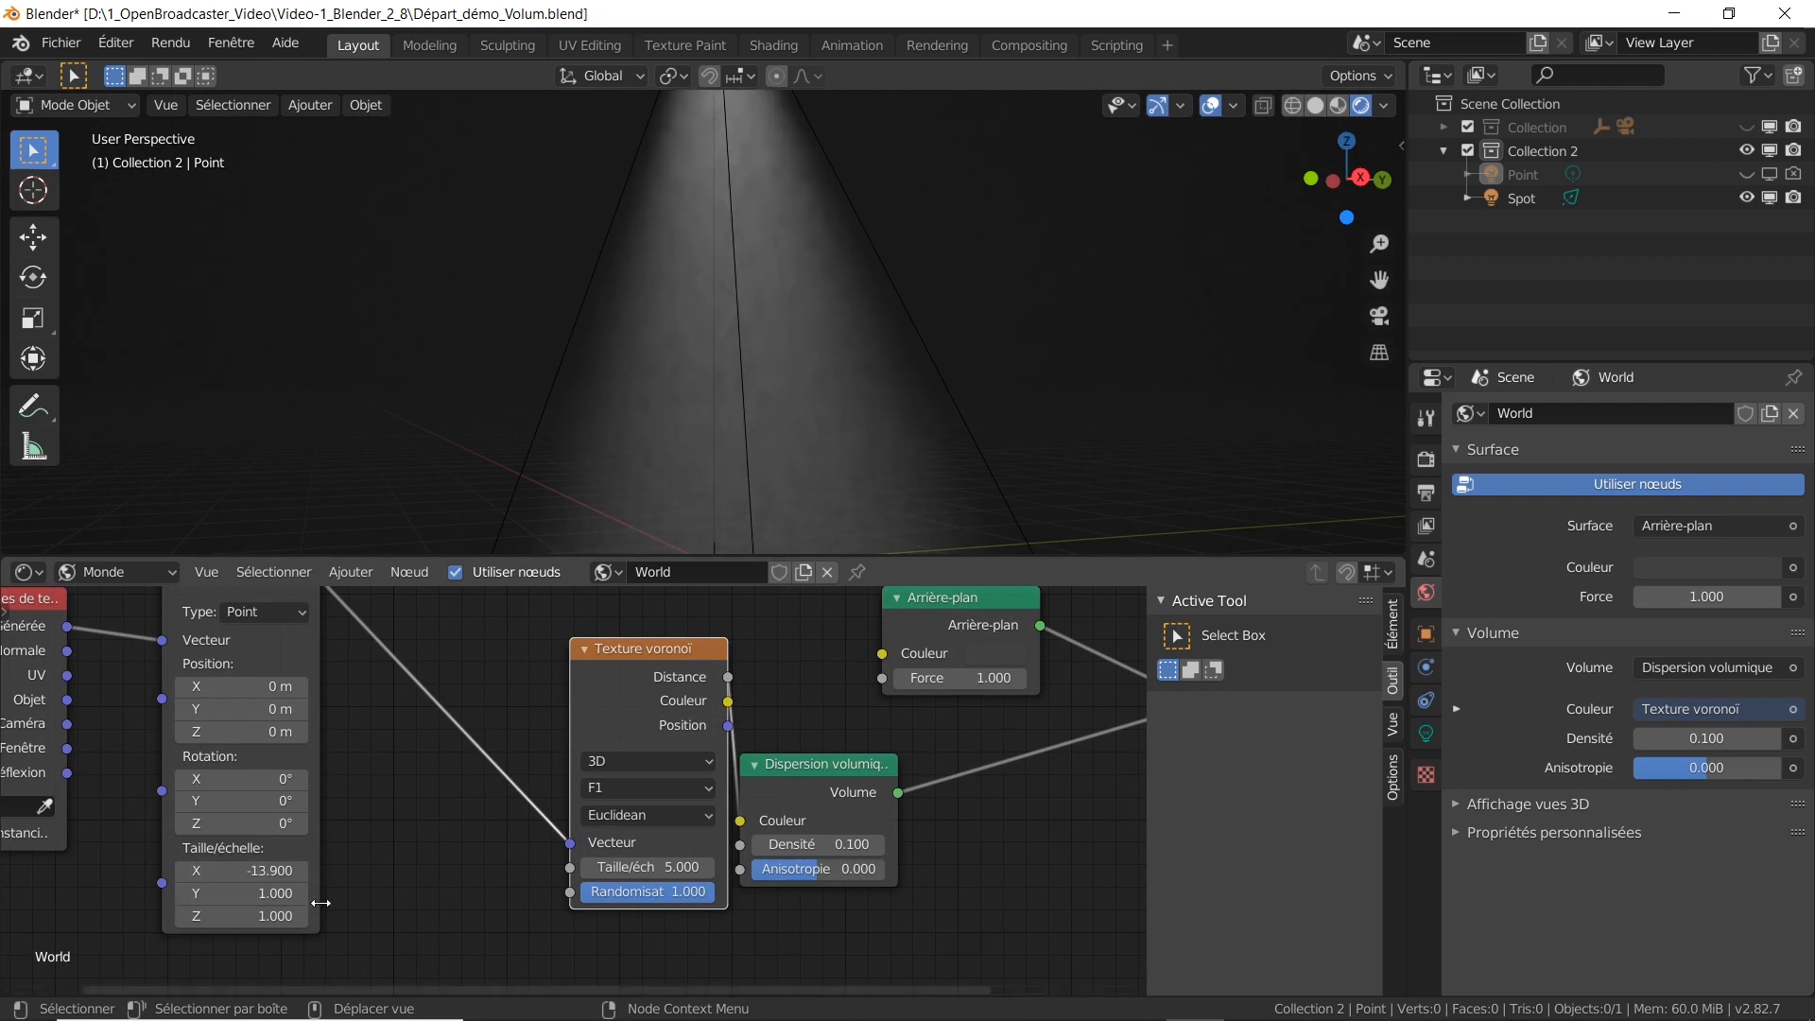
left_click(258, 870)
type(".1")
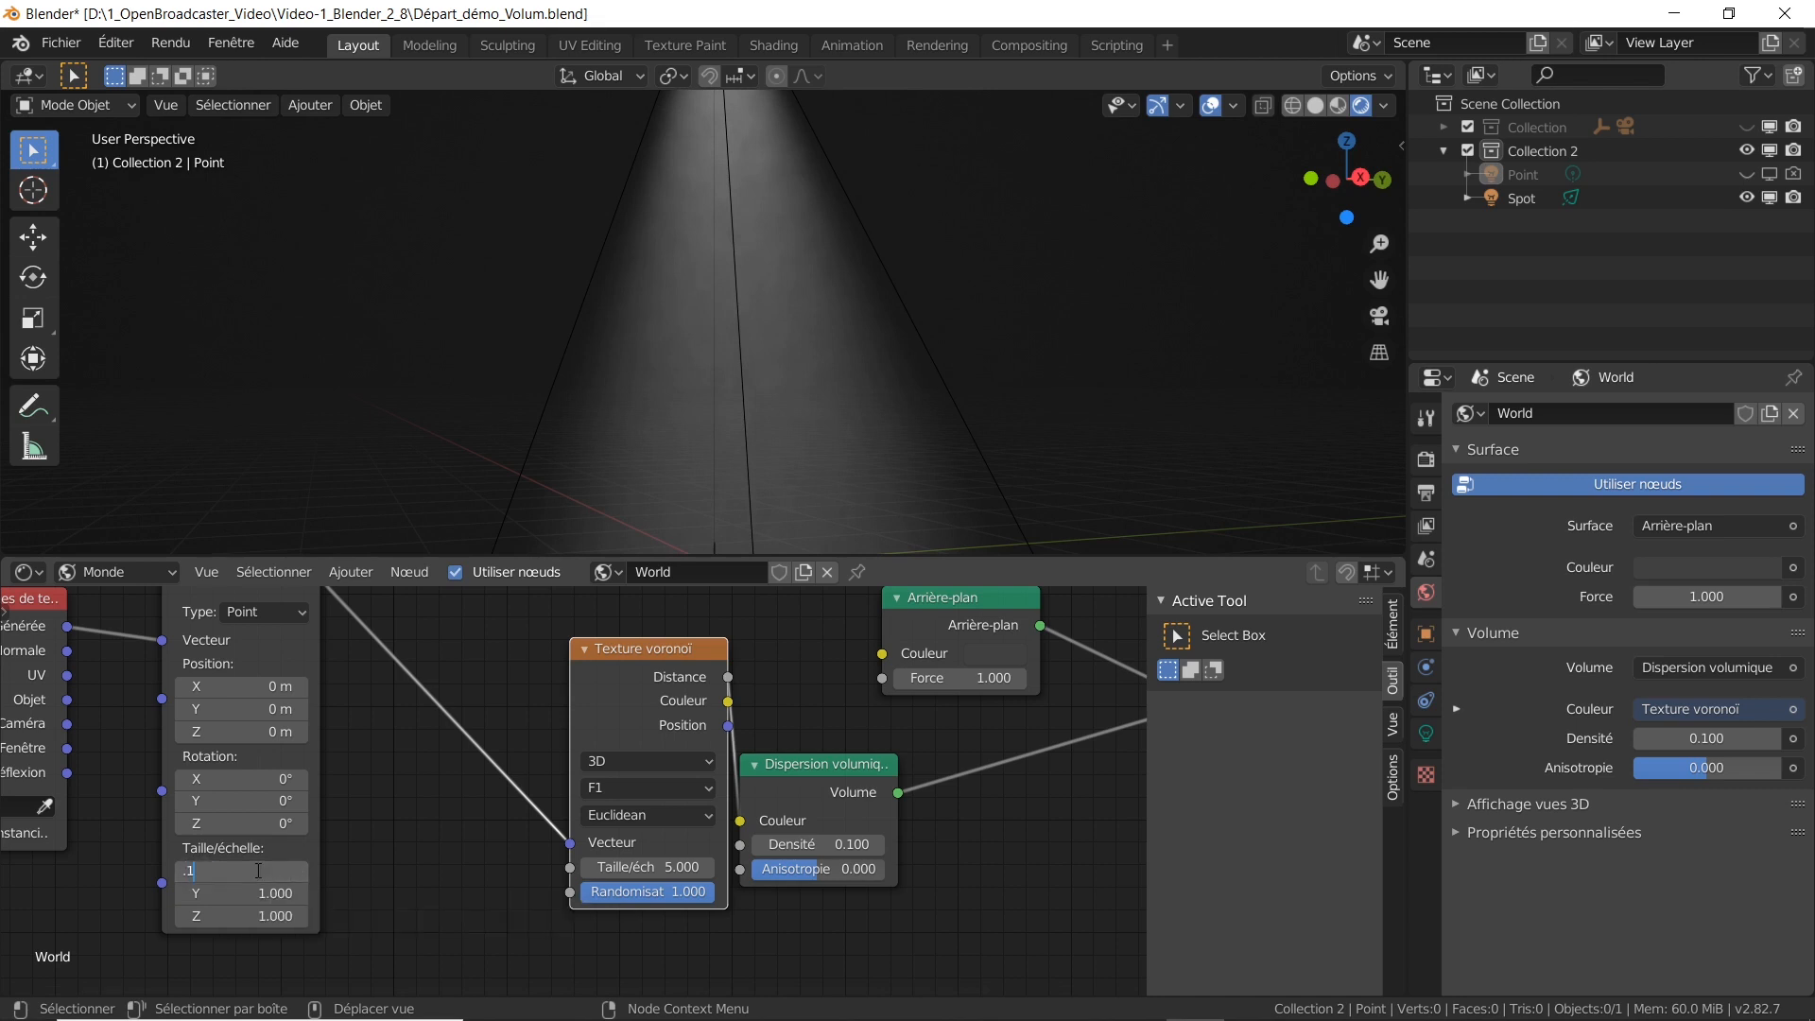
key("Return")
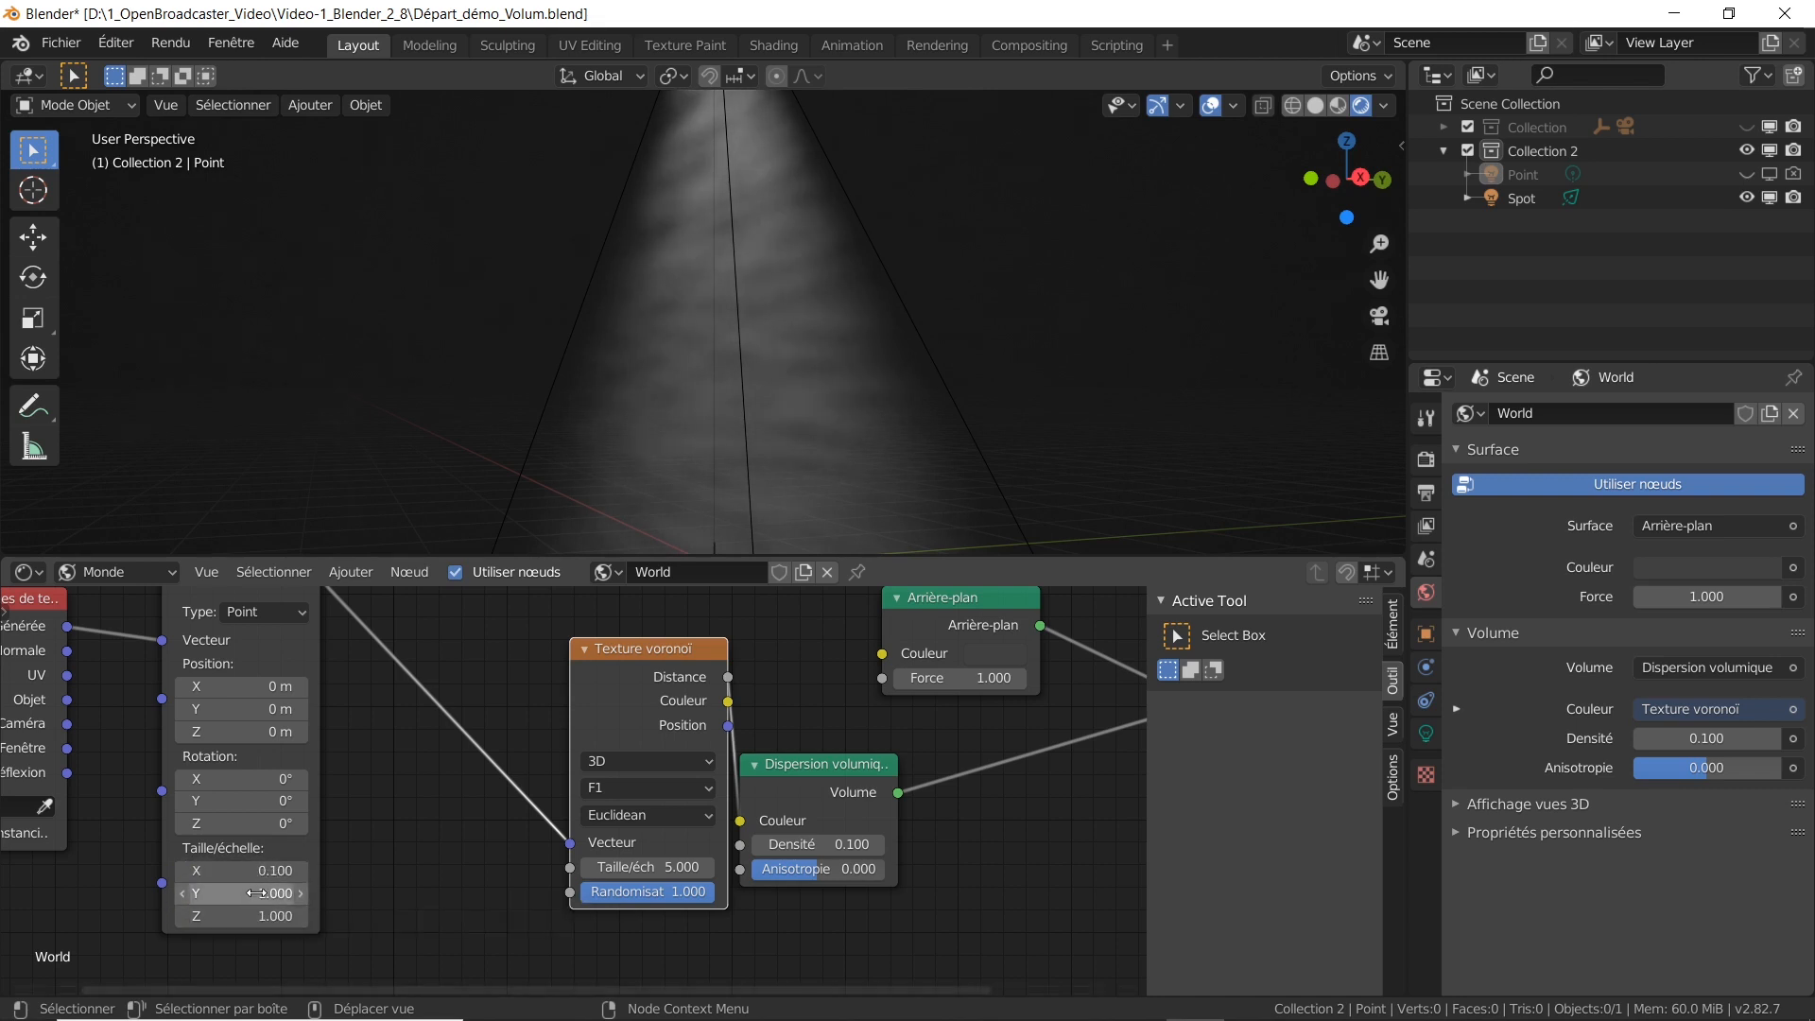
left_click(258, 893)
type(".1")
key("Return")
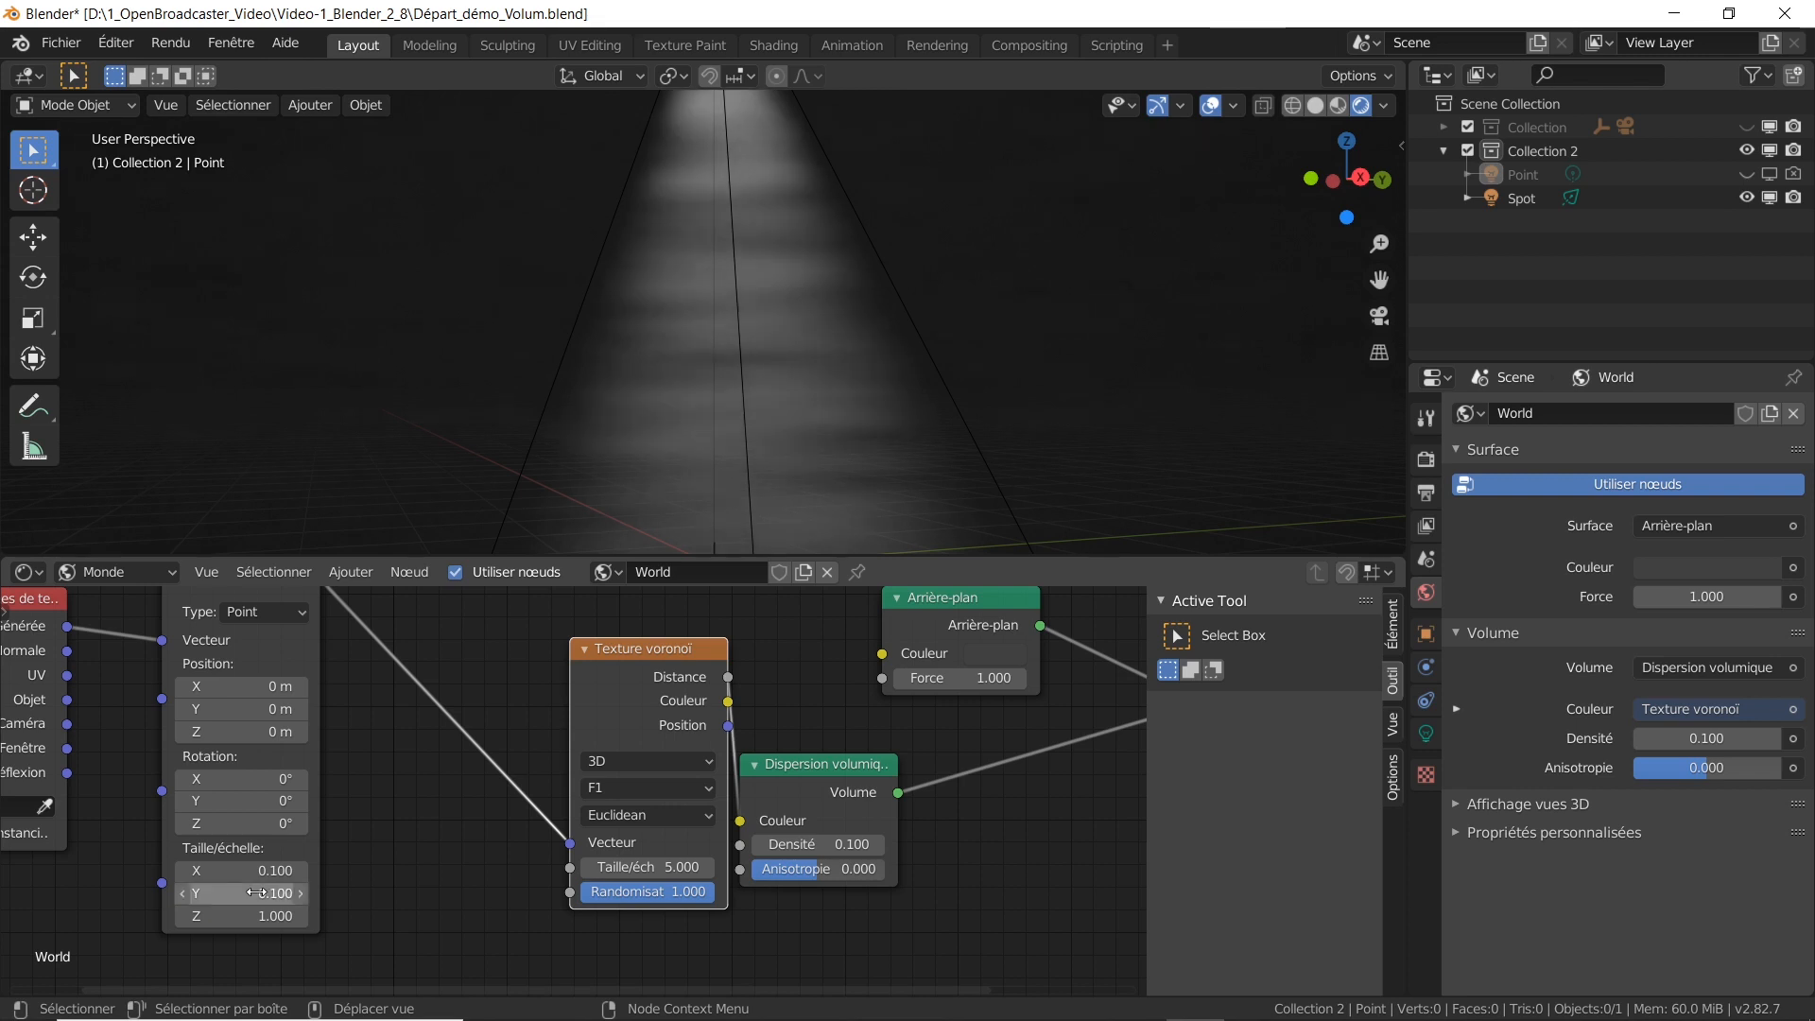
Step: Vary the Placage node's Z position to shift the texture along the beam, leaving it at 2.4 m
left_click(251, 732)
type("2.8")
key("Return")
left_click_drag(258, 732, 242, 732)
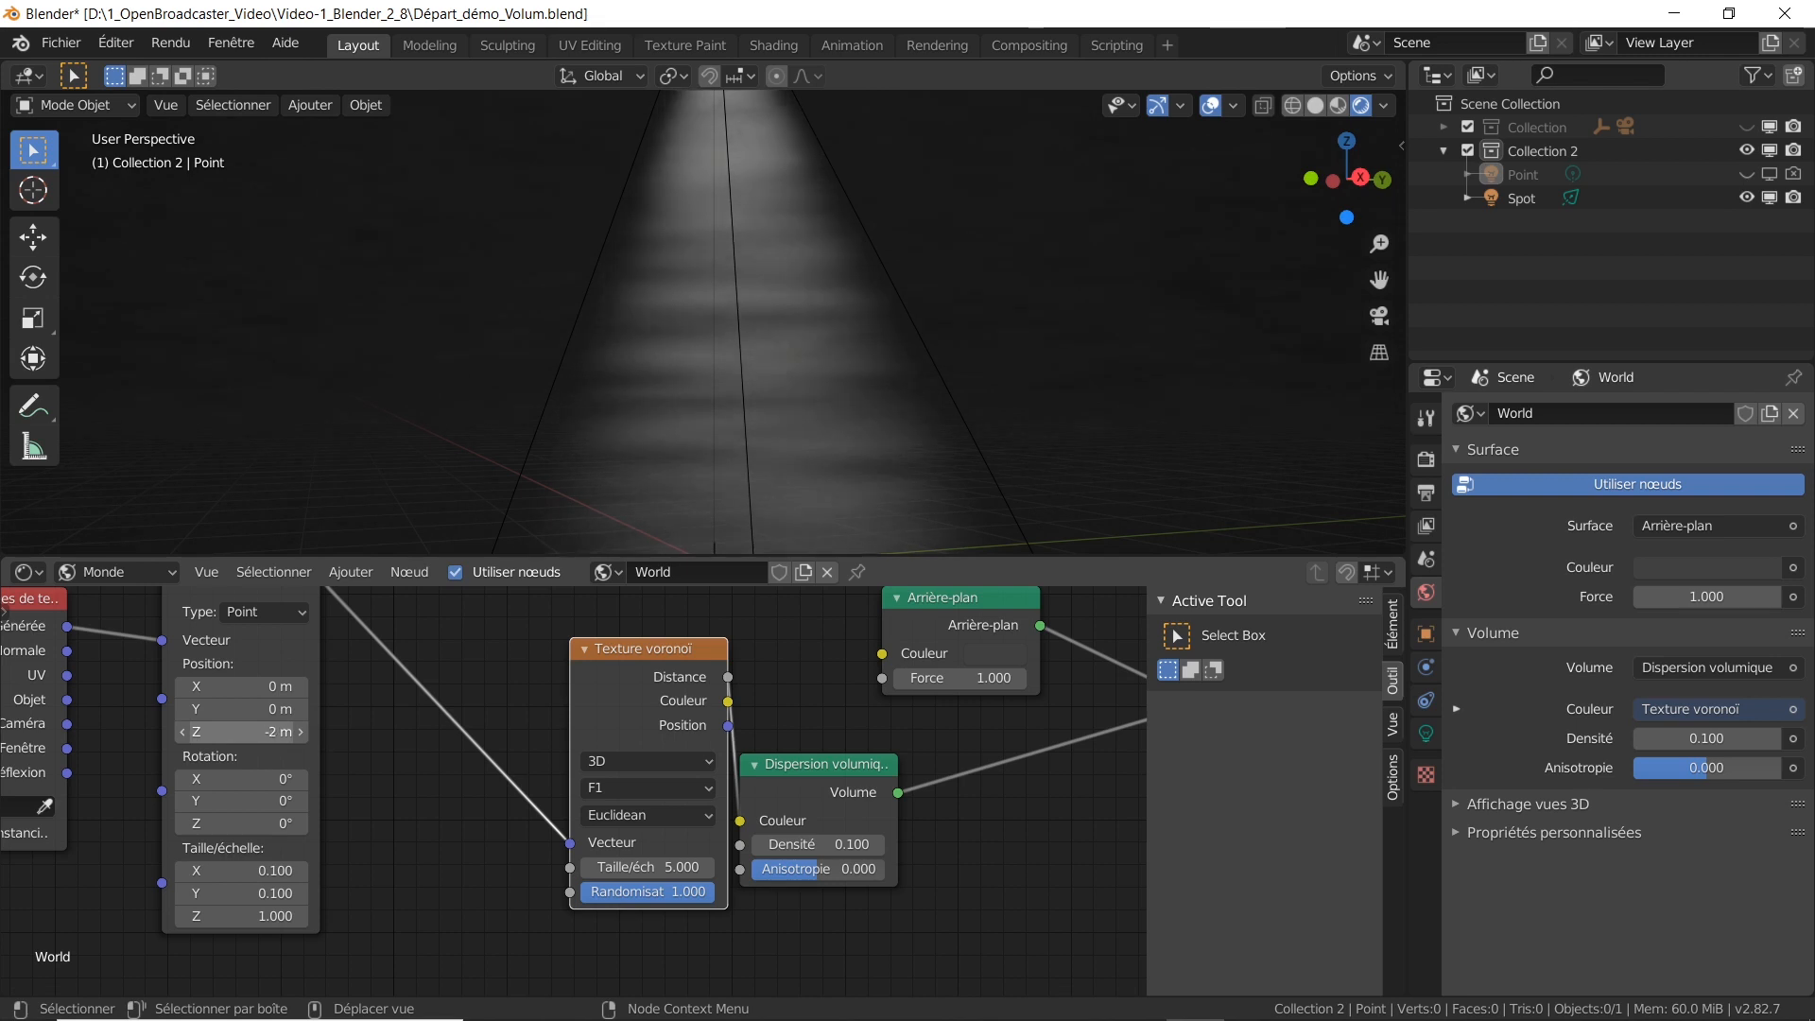
right_click(241, 733)
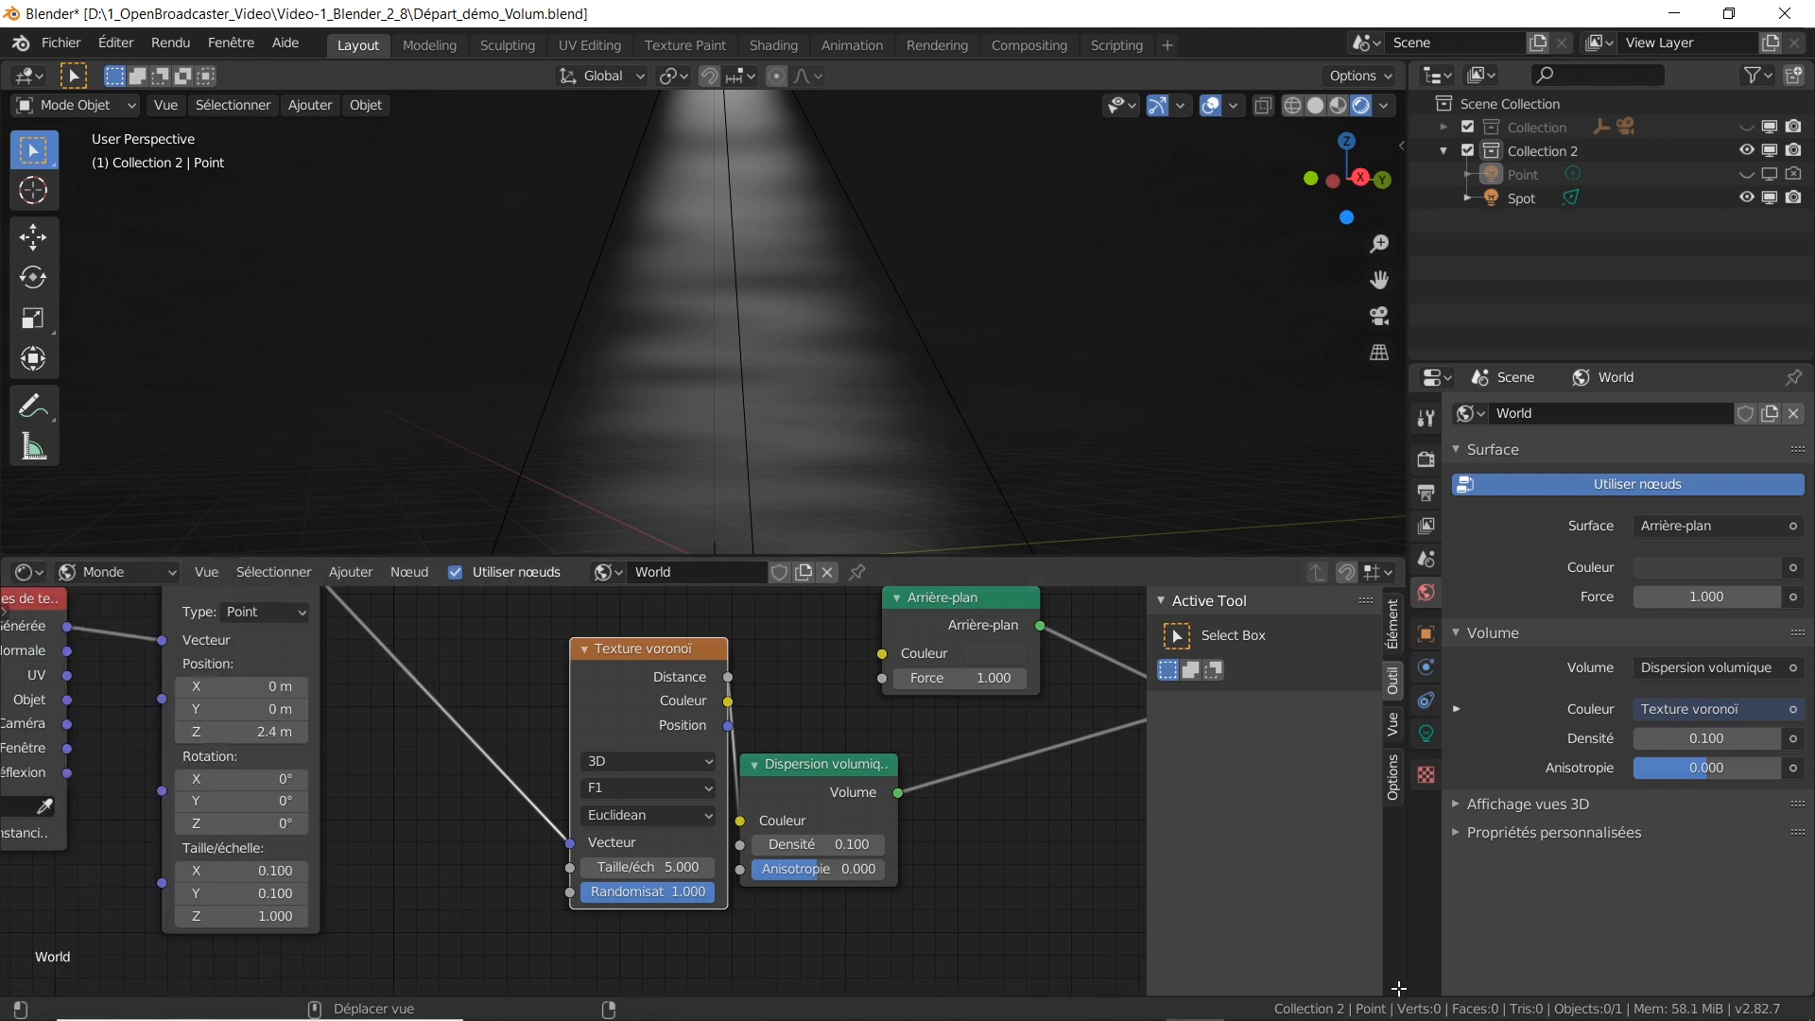
Step: Split the shader editor area horizontally and turn the lower part into a slim Timeline
left_click_drag(1401, 993, 1380, 799)
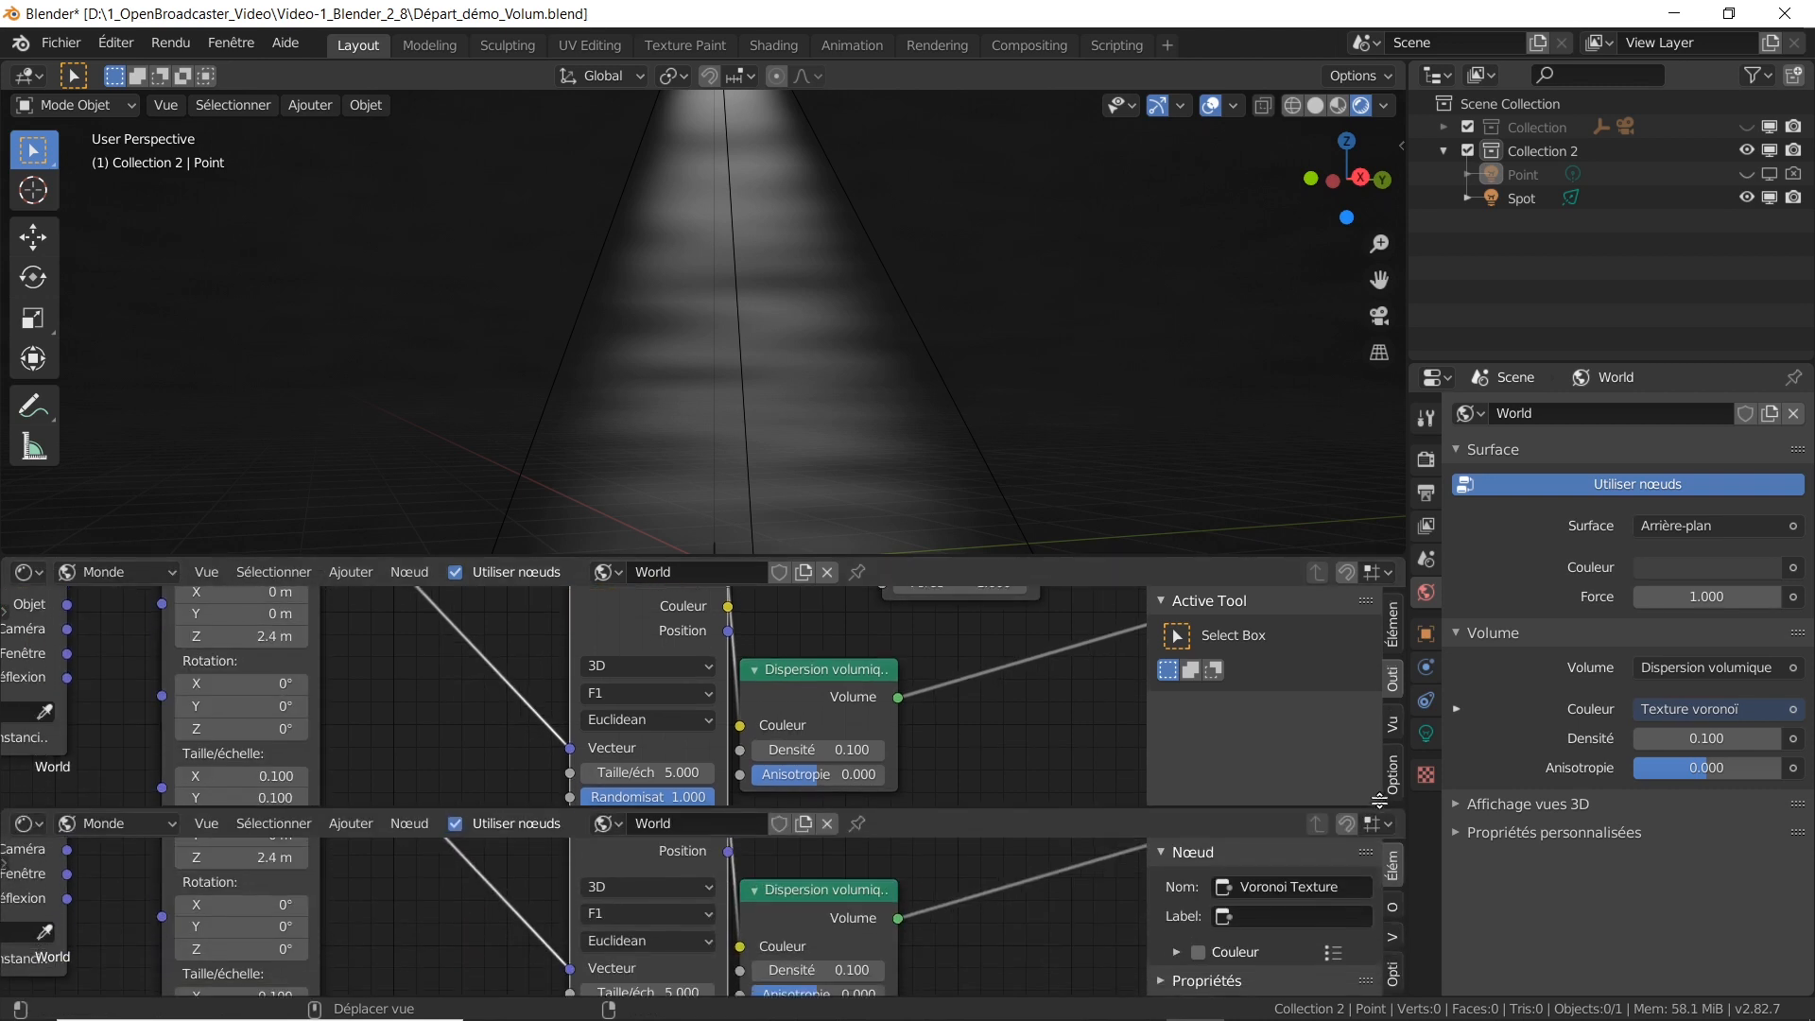
left_click(38, 814)
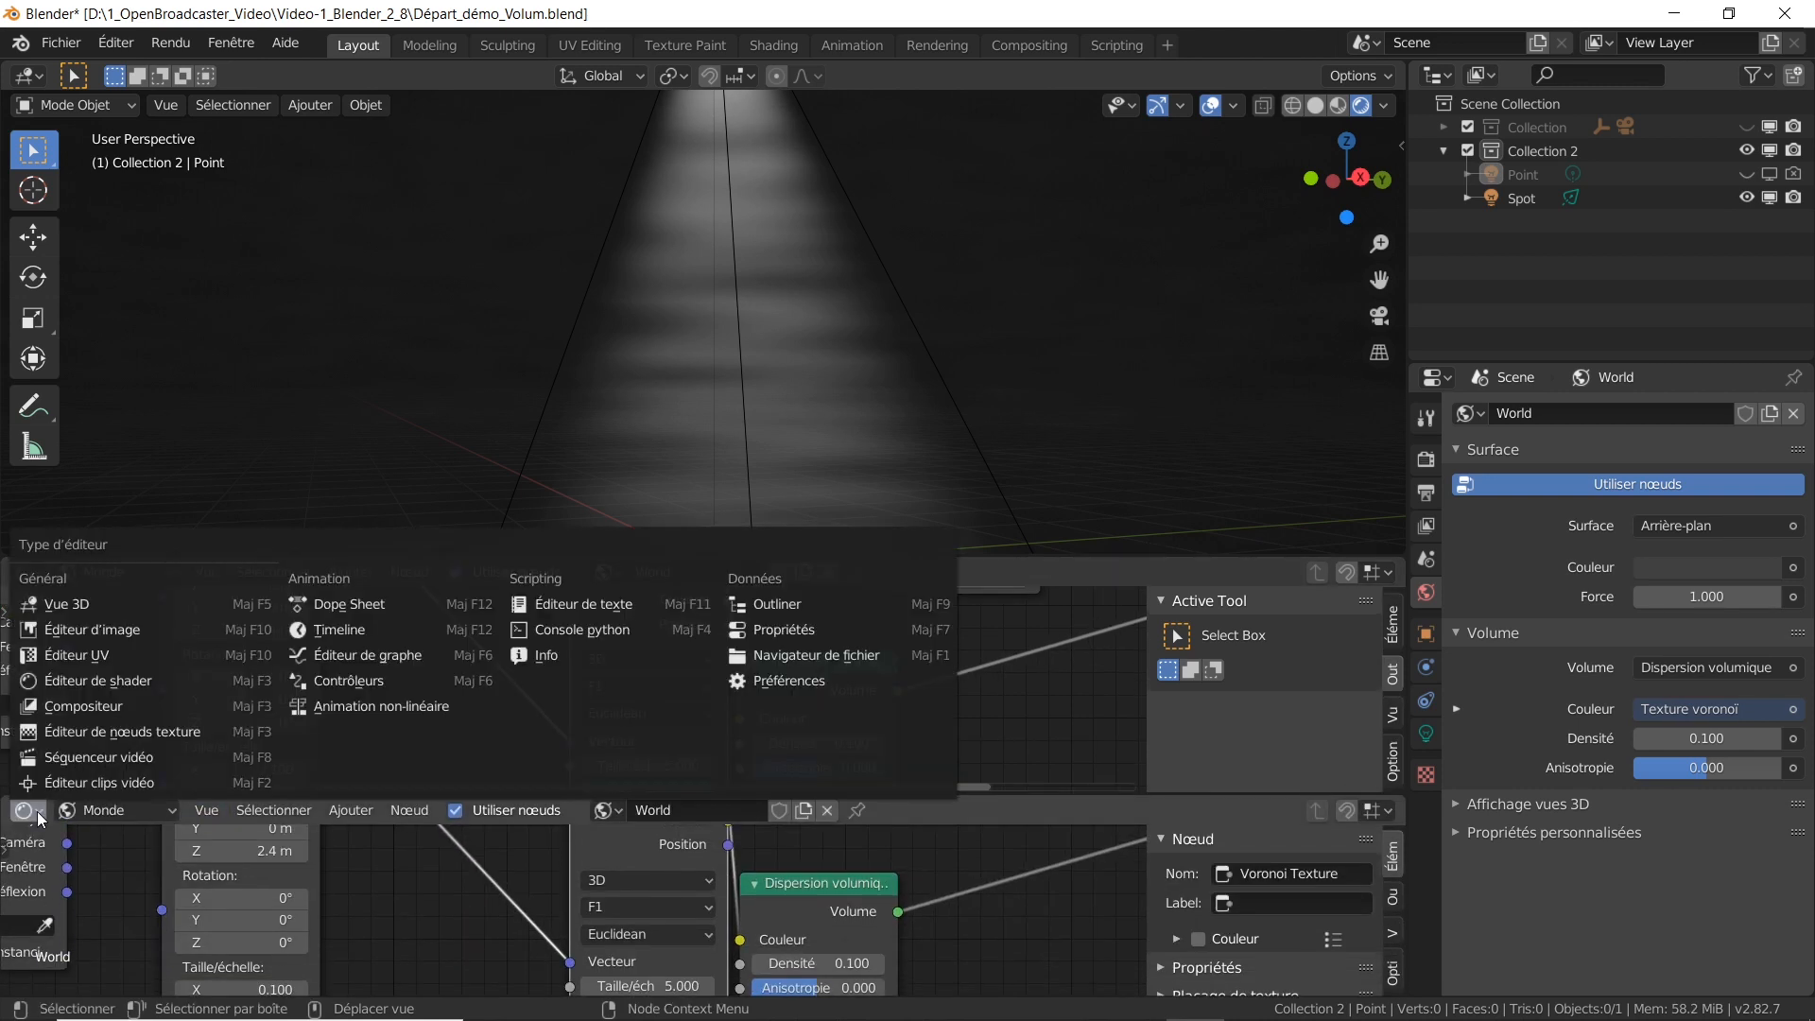
left_click(307, 634)
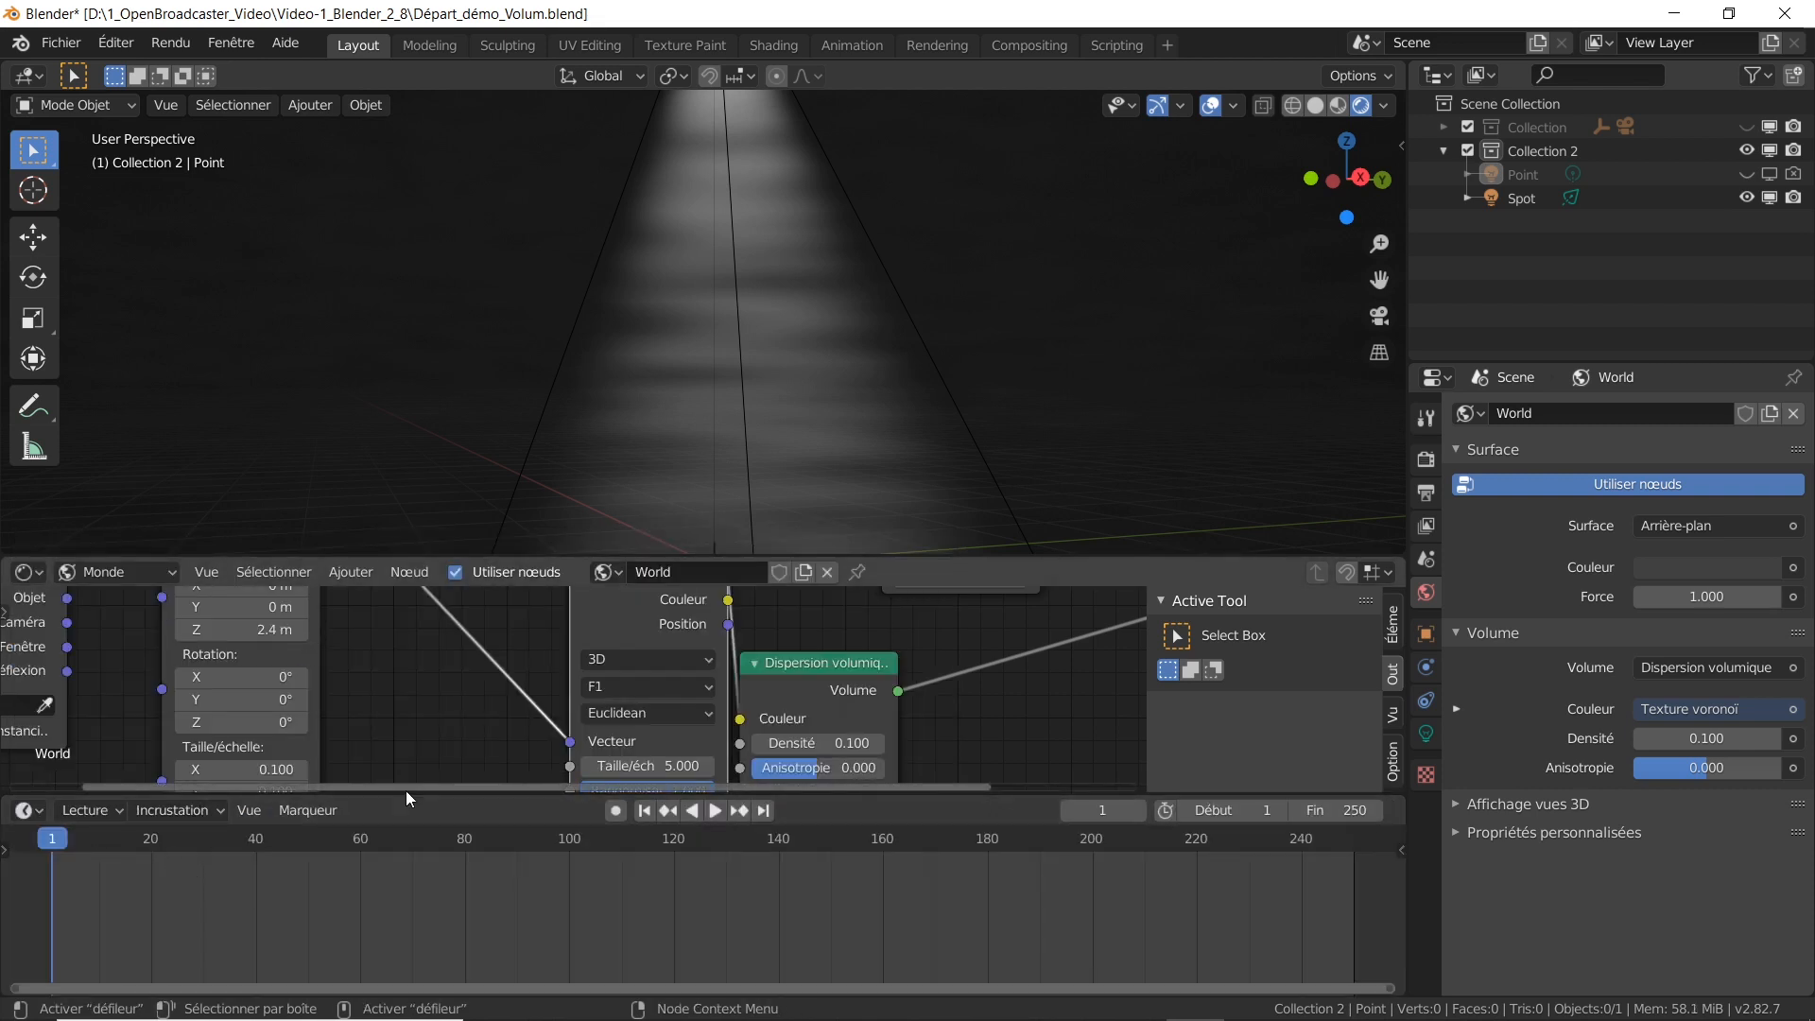
left_click_drag(407, 797, 406, 856)
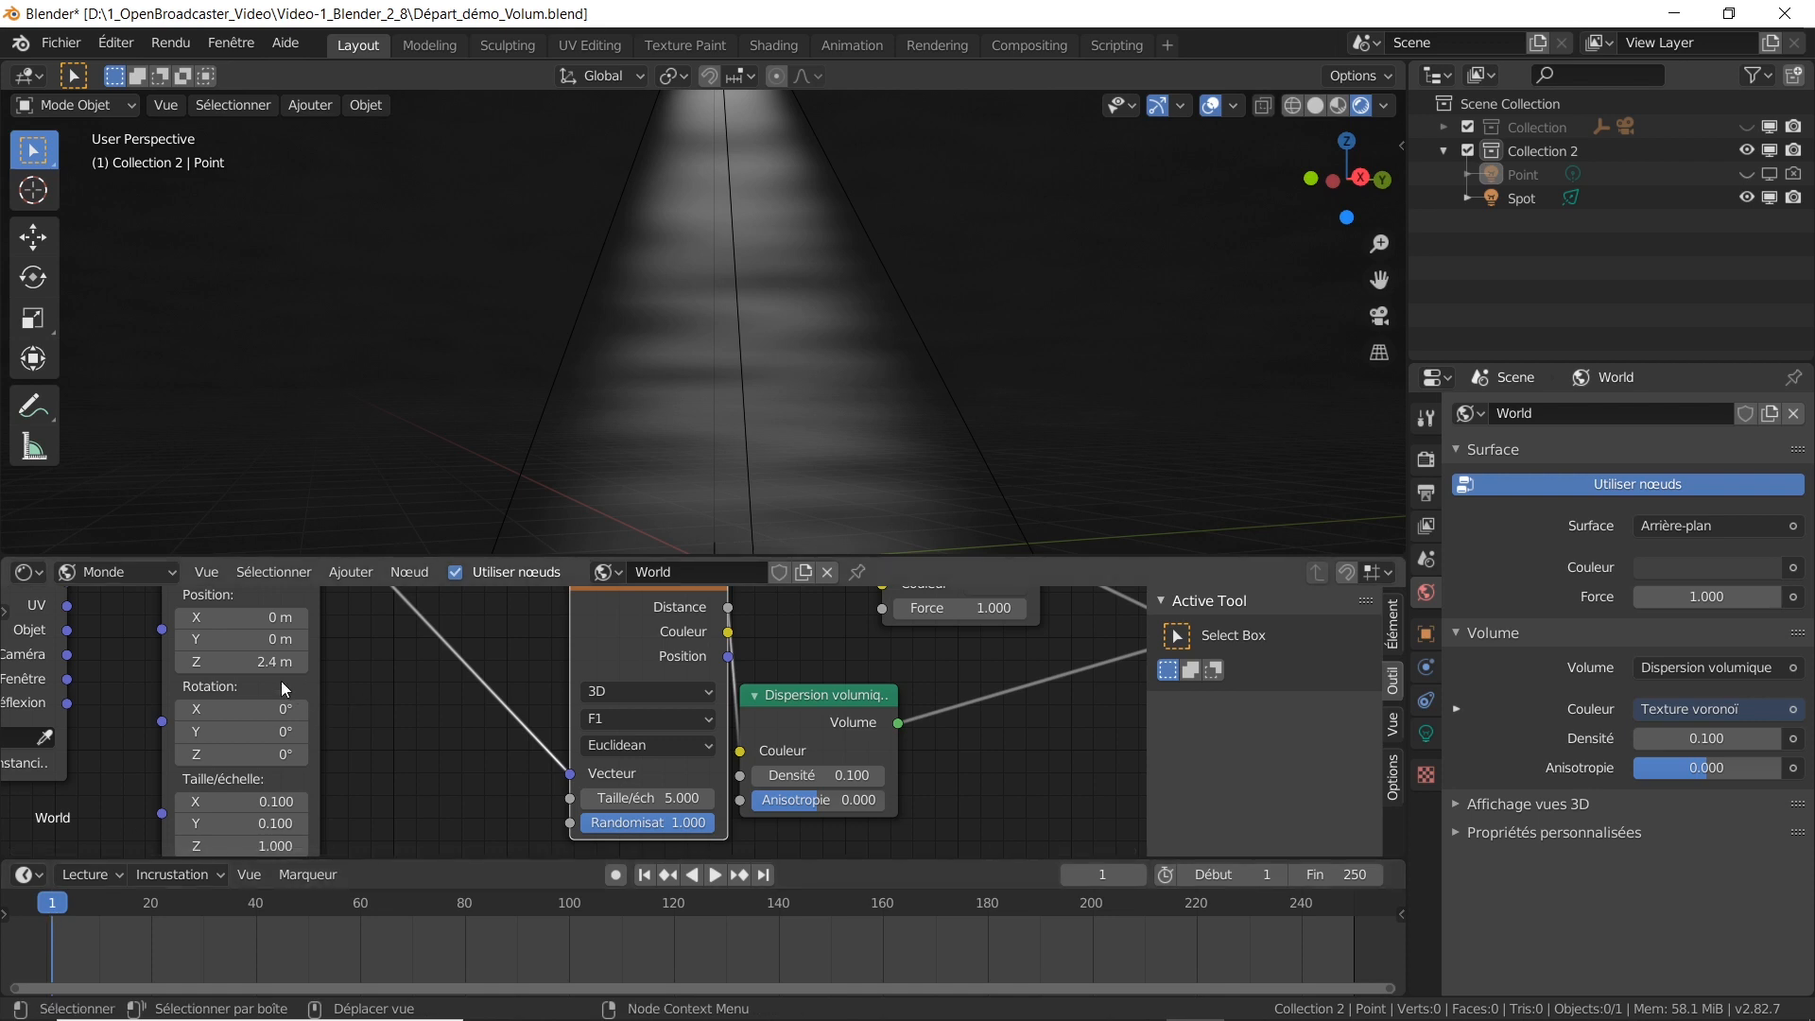
Step: Keyframe the Placage node's position at frame 1 and, with Z set to 28.6 m, at frame 121, and scrub back to frame 90
right_click(253, 662)
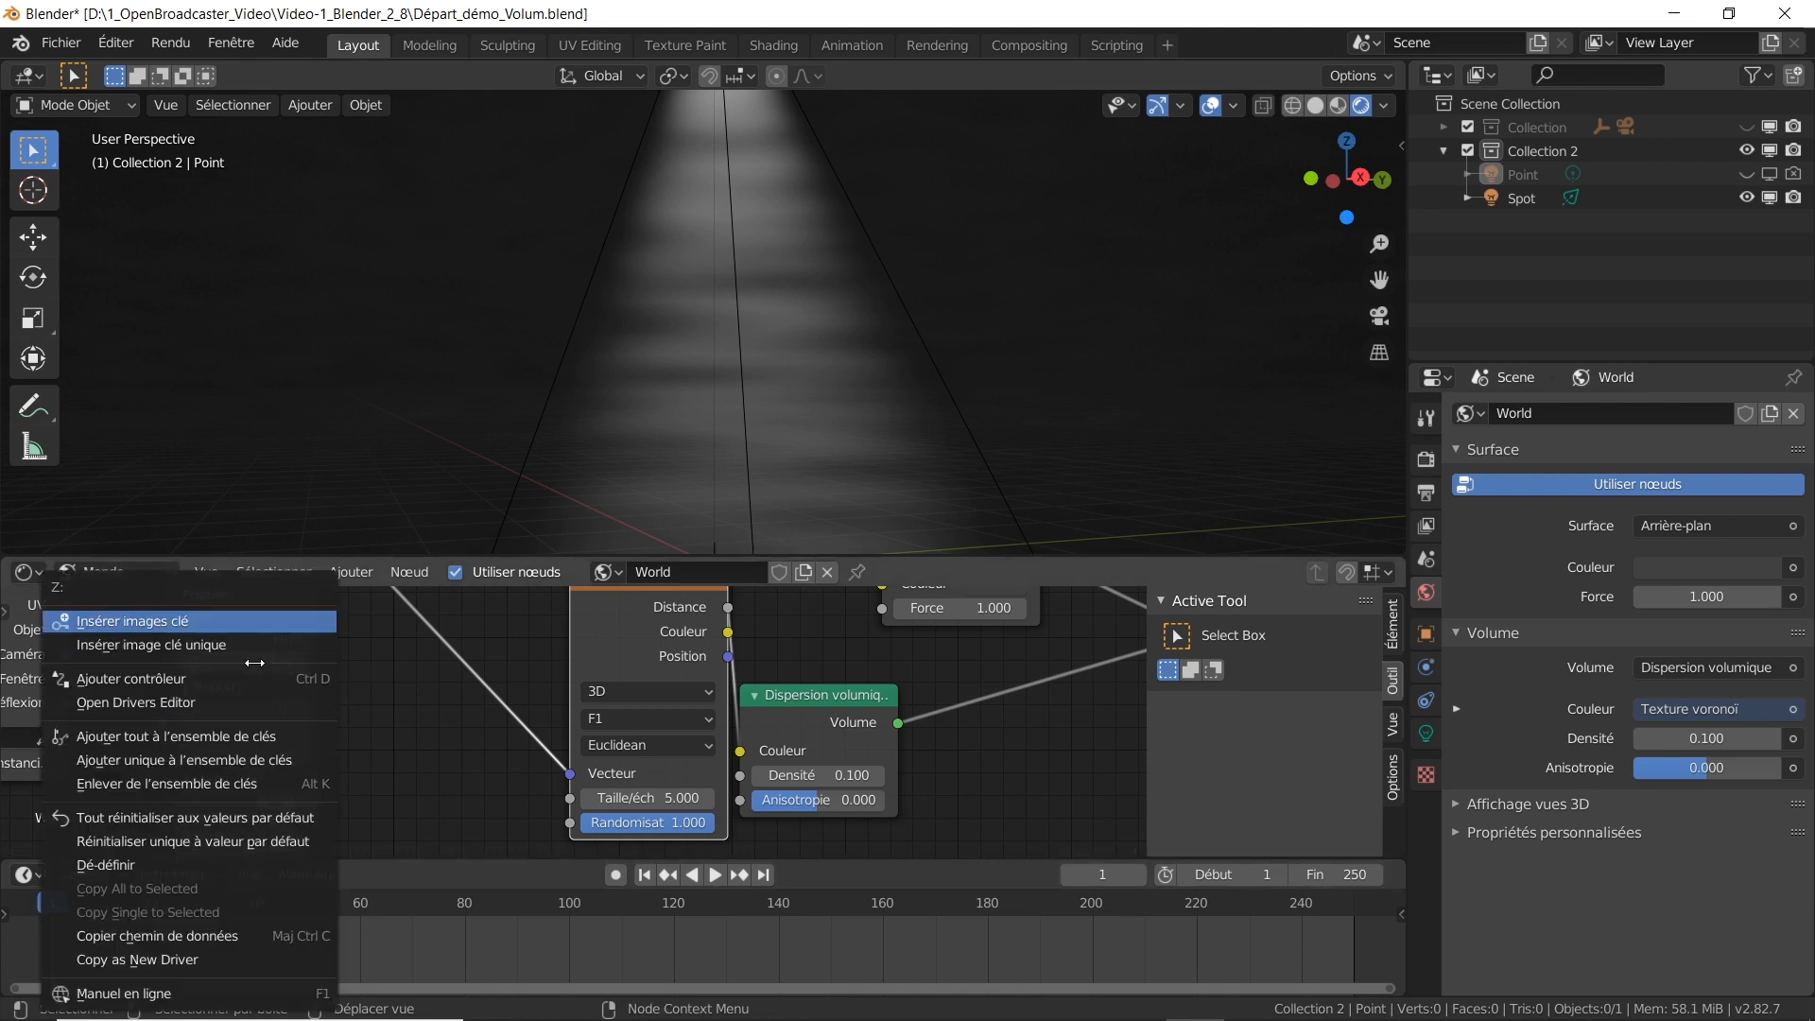
left_click(231, 621)
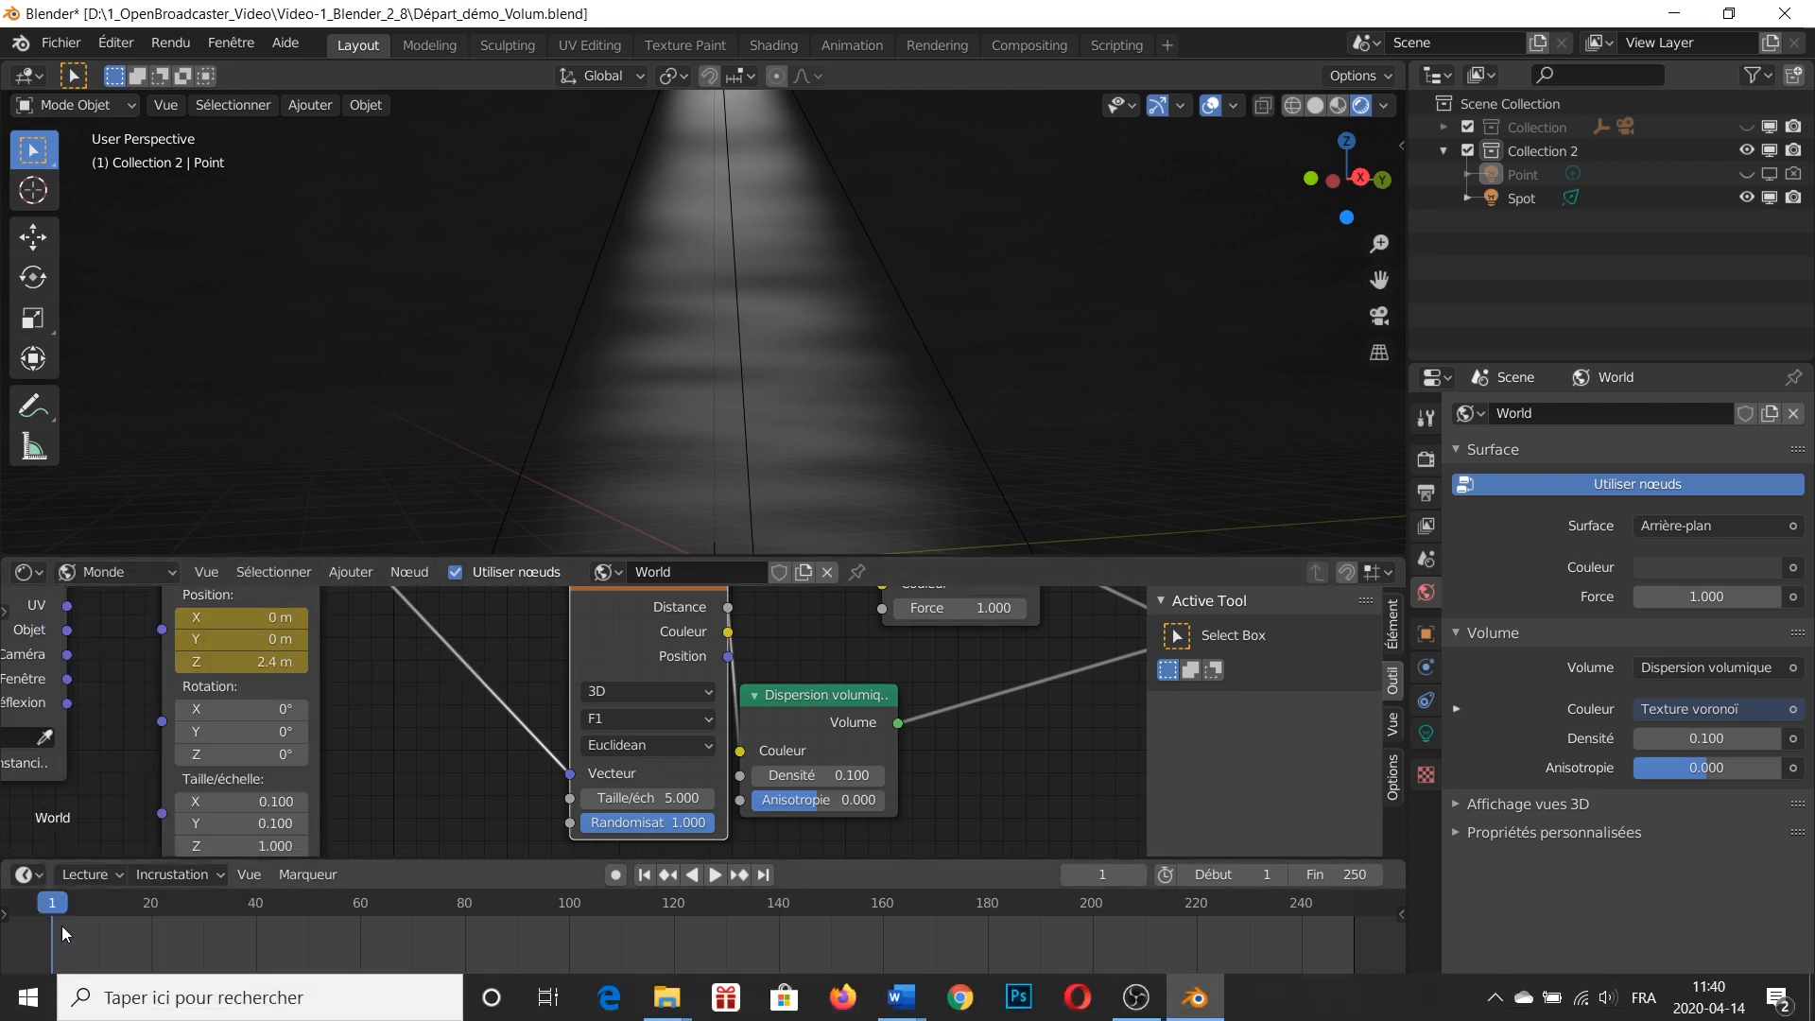
left_click_drag(54, 905, 680, 914)
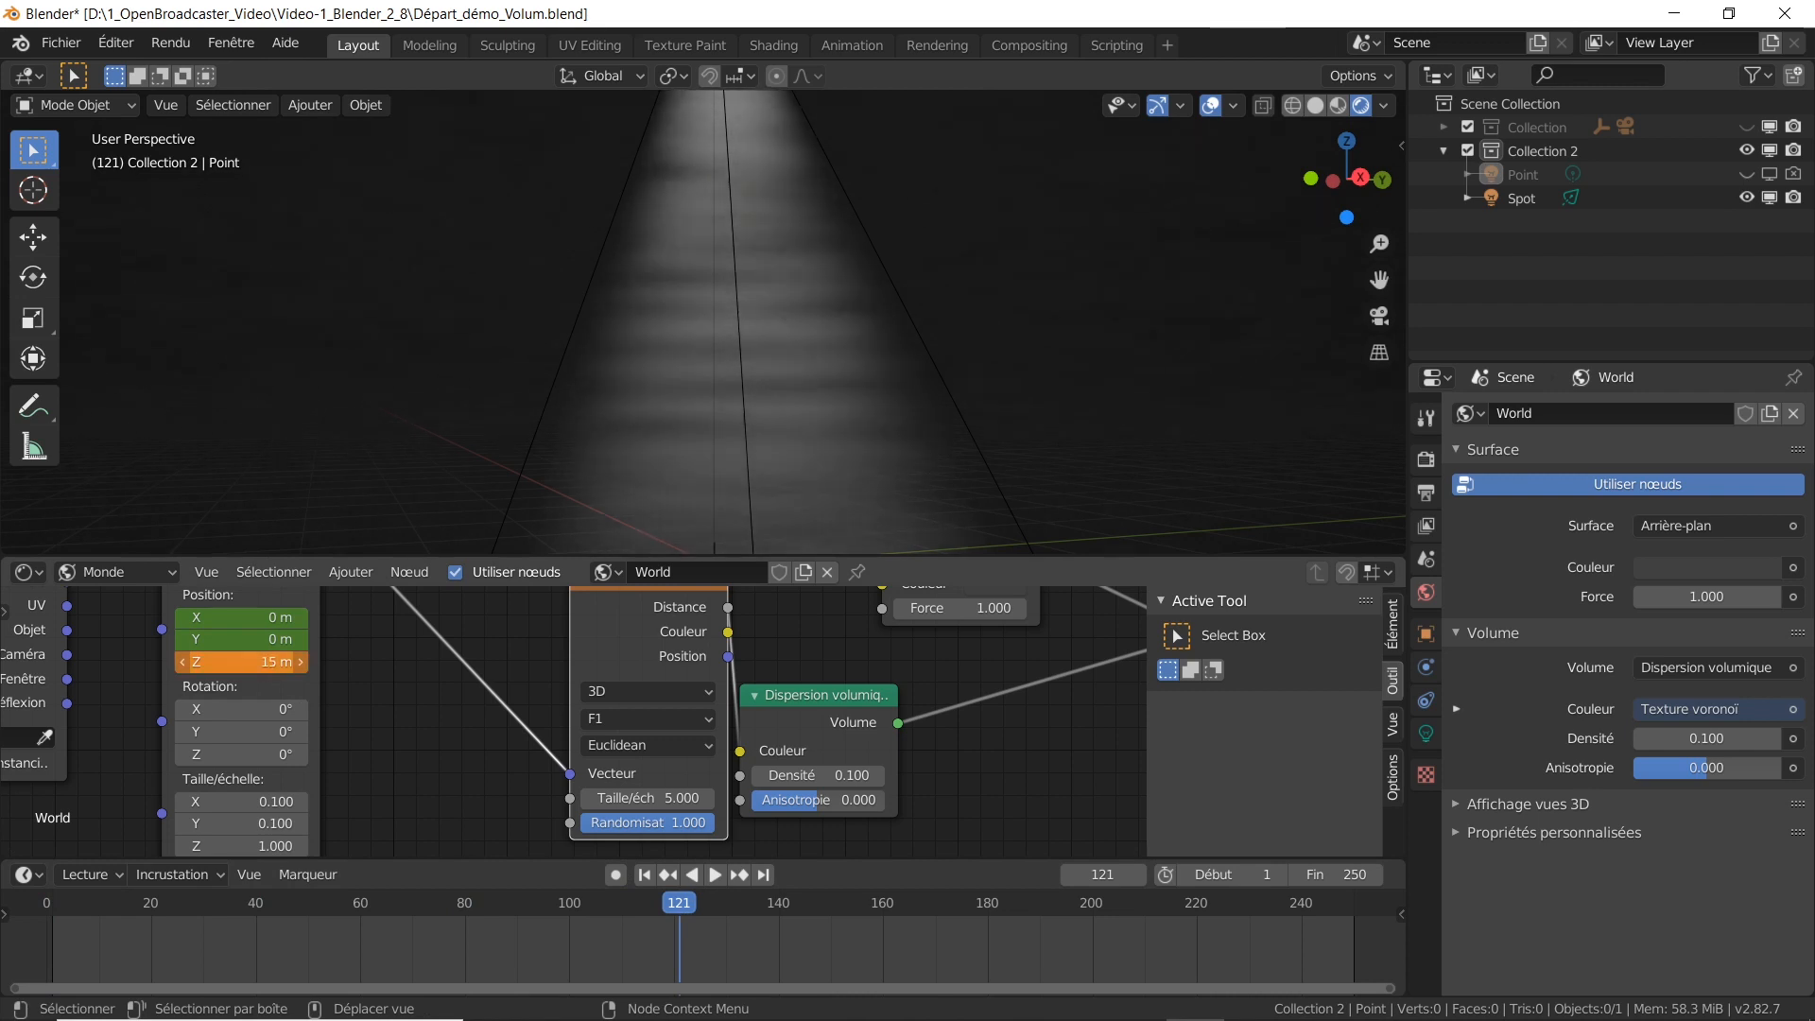
left_click_drag(227, 661, 227, 664)
right_click(227, 664)
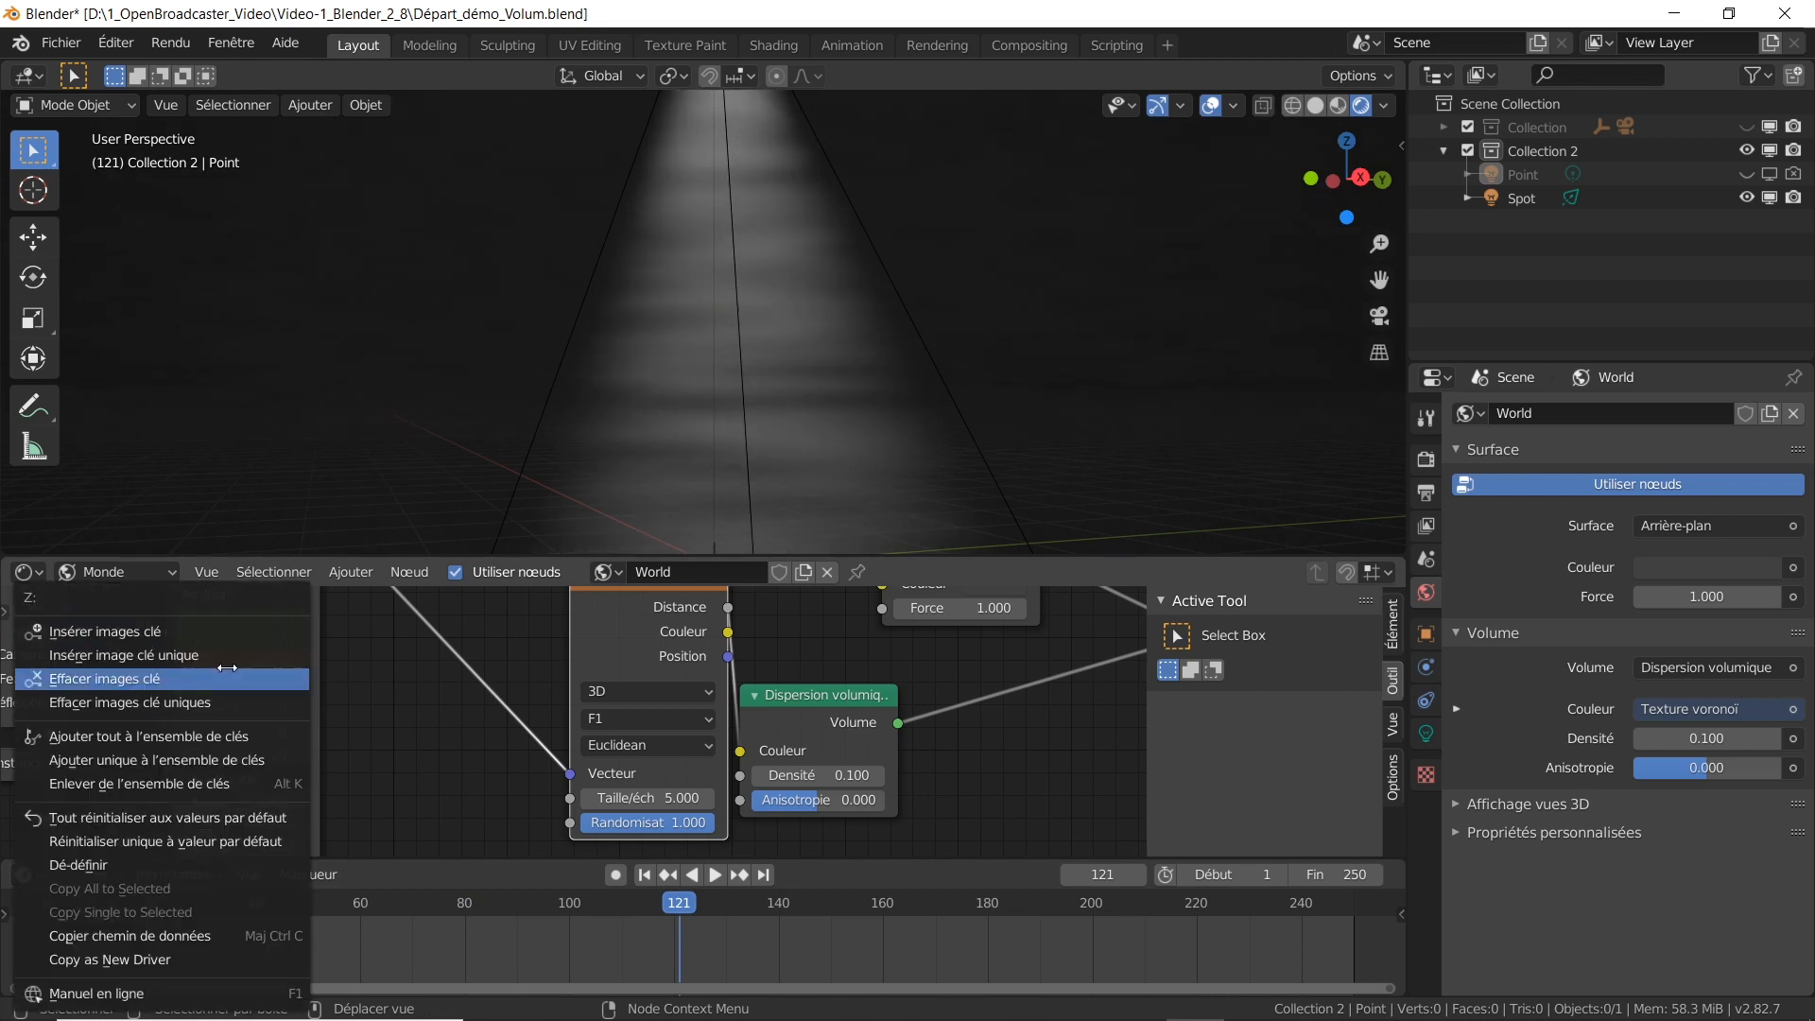
left_click(225, 631)
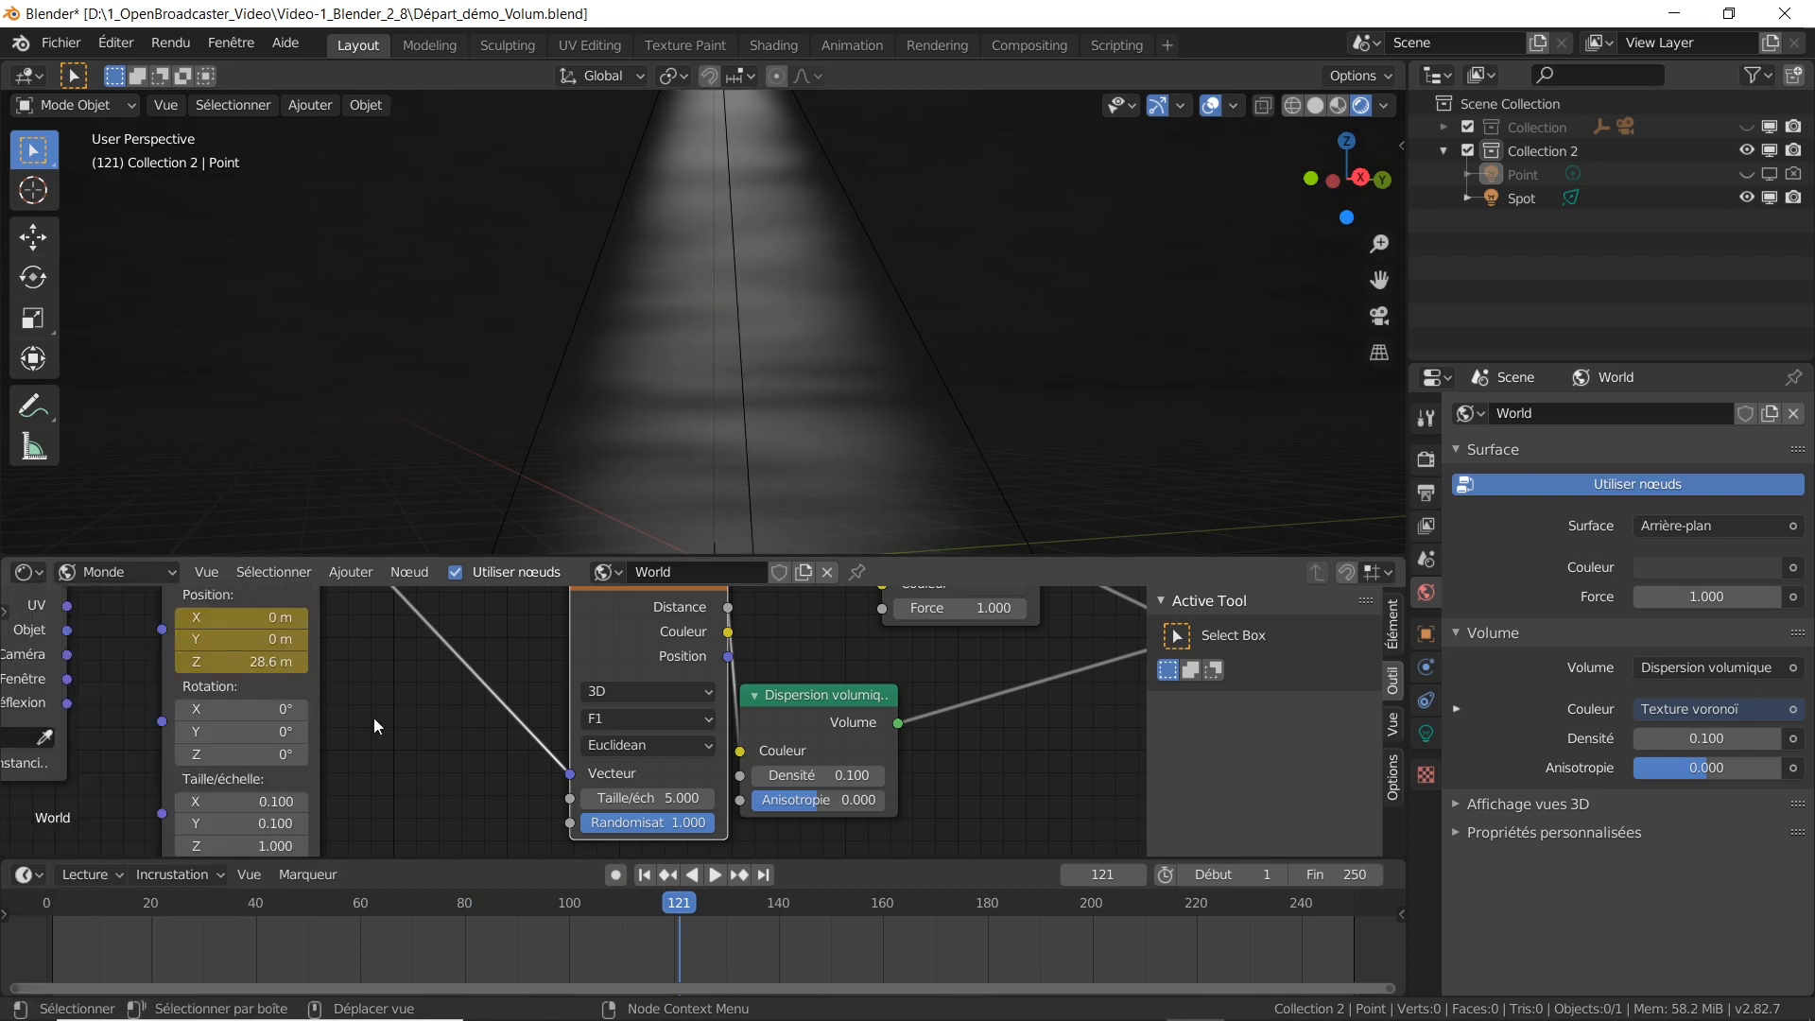
left_click_drag(679, 905, 517, 911)
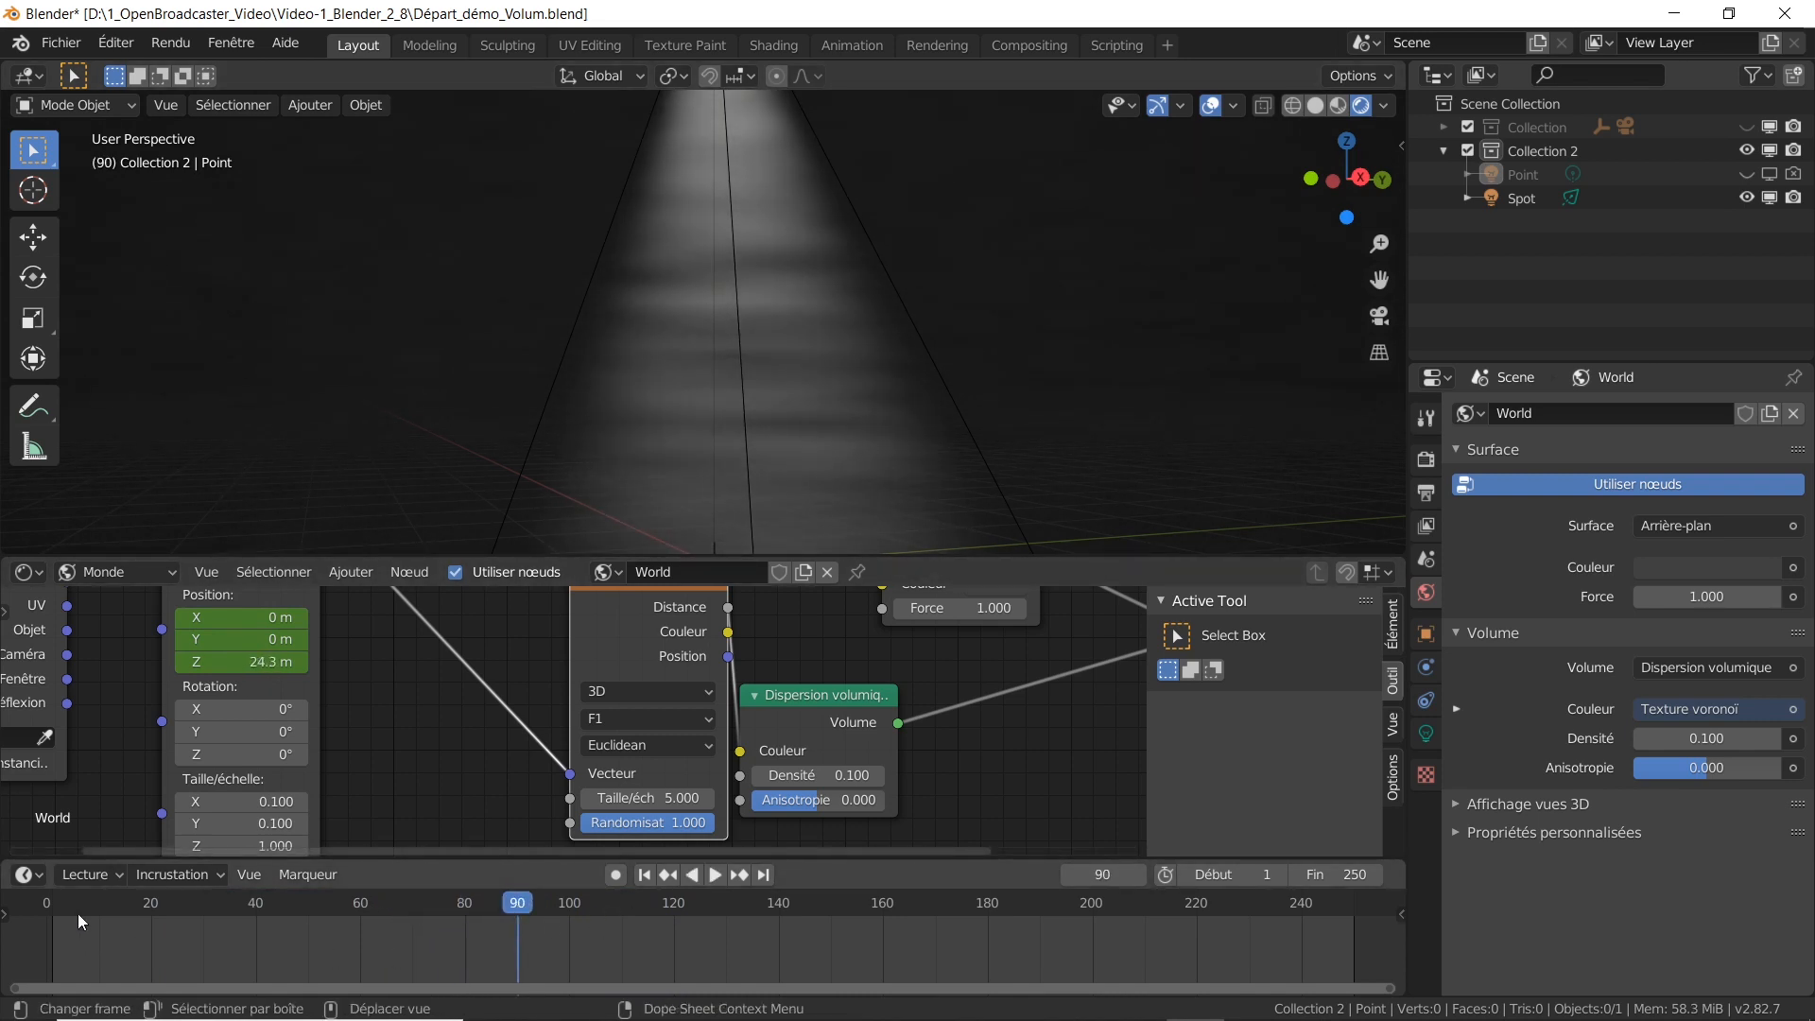
Step: Turn the Timeline into a Graph Editor, enlarge it and the shader editor, and fit the keyframed curves in view
left_click(37, 871)
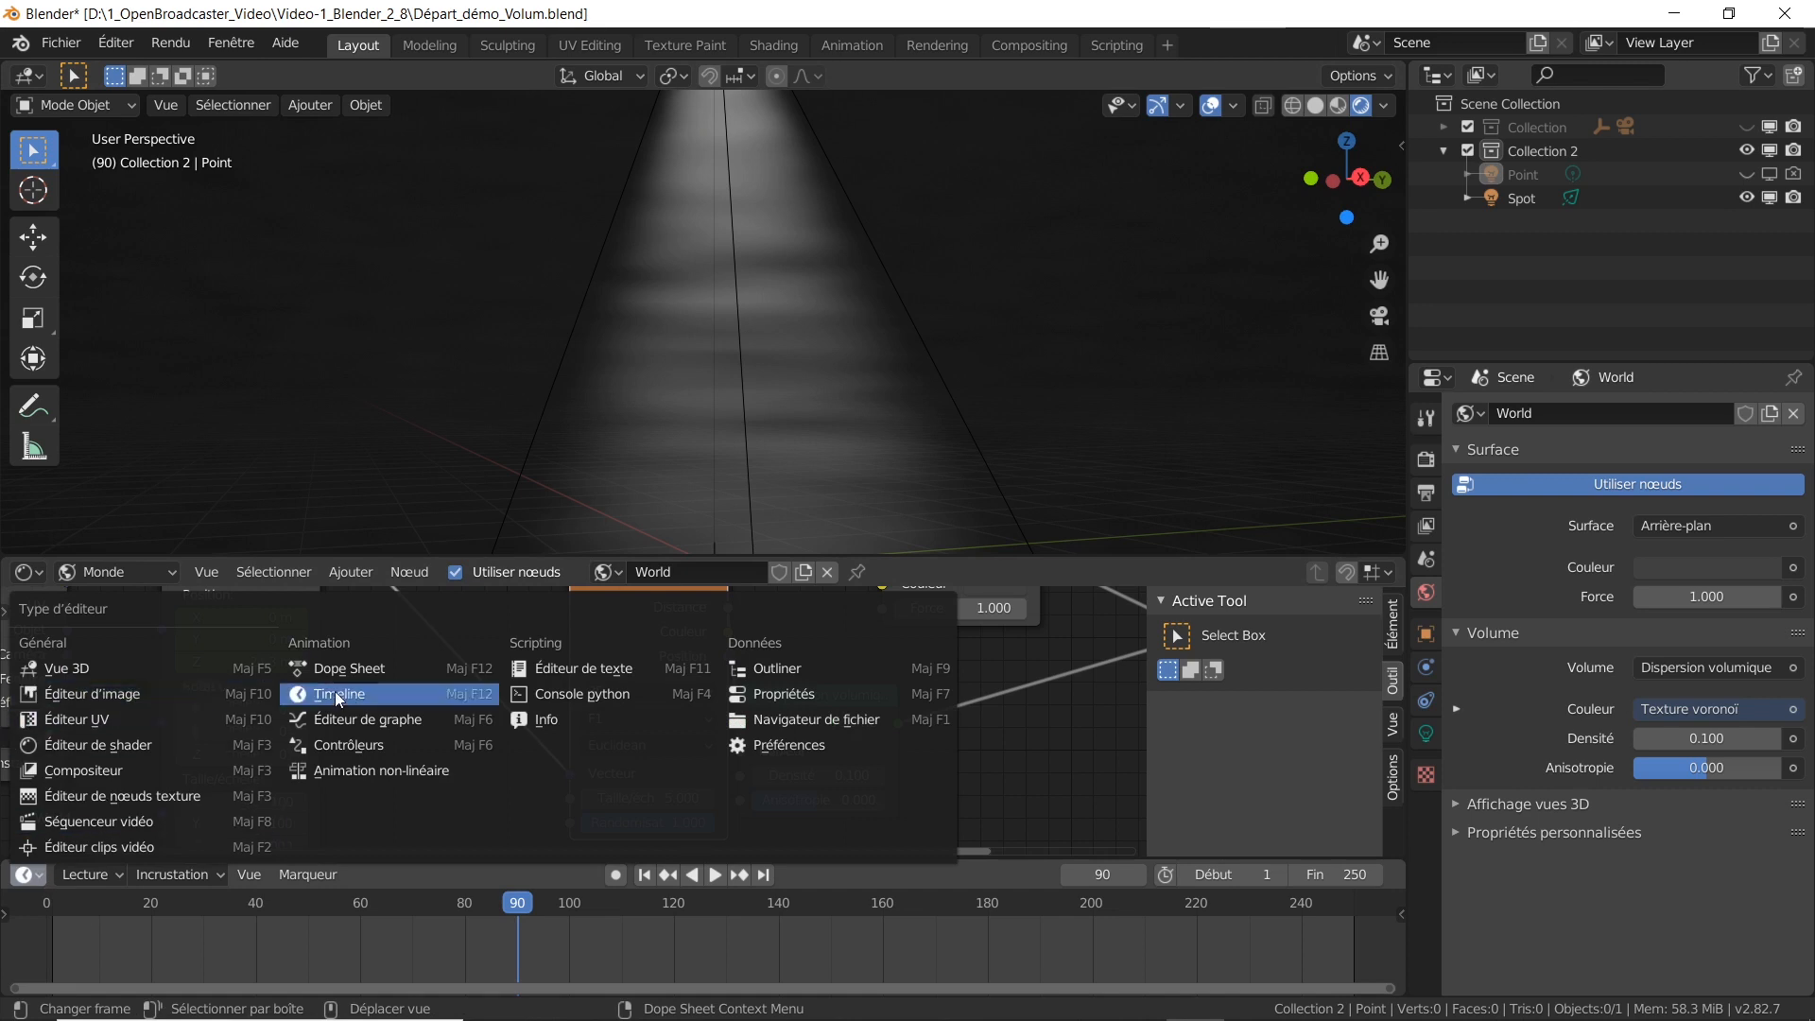
left_click(363, 713)
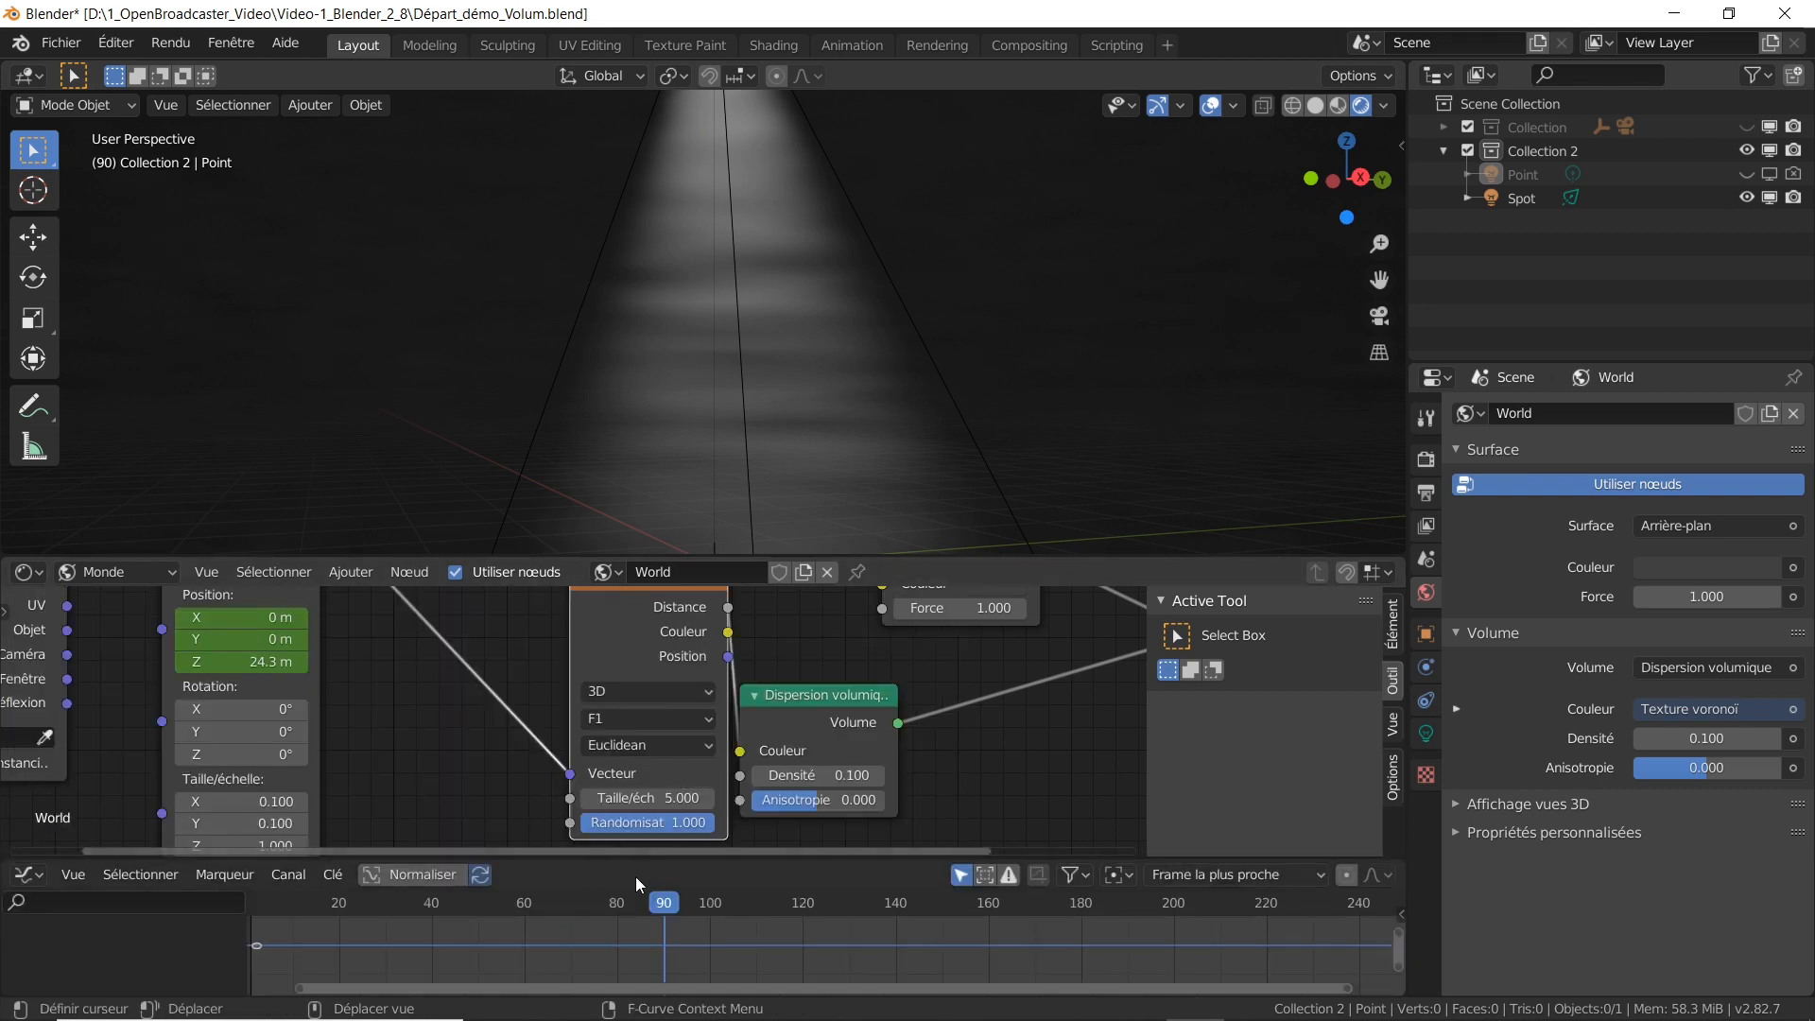
left_click_drag(628, 860, 628, 738)
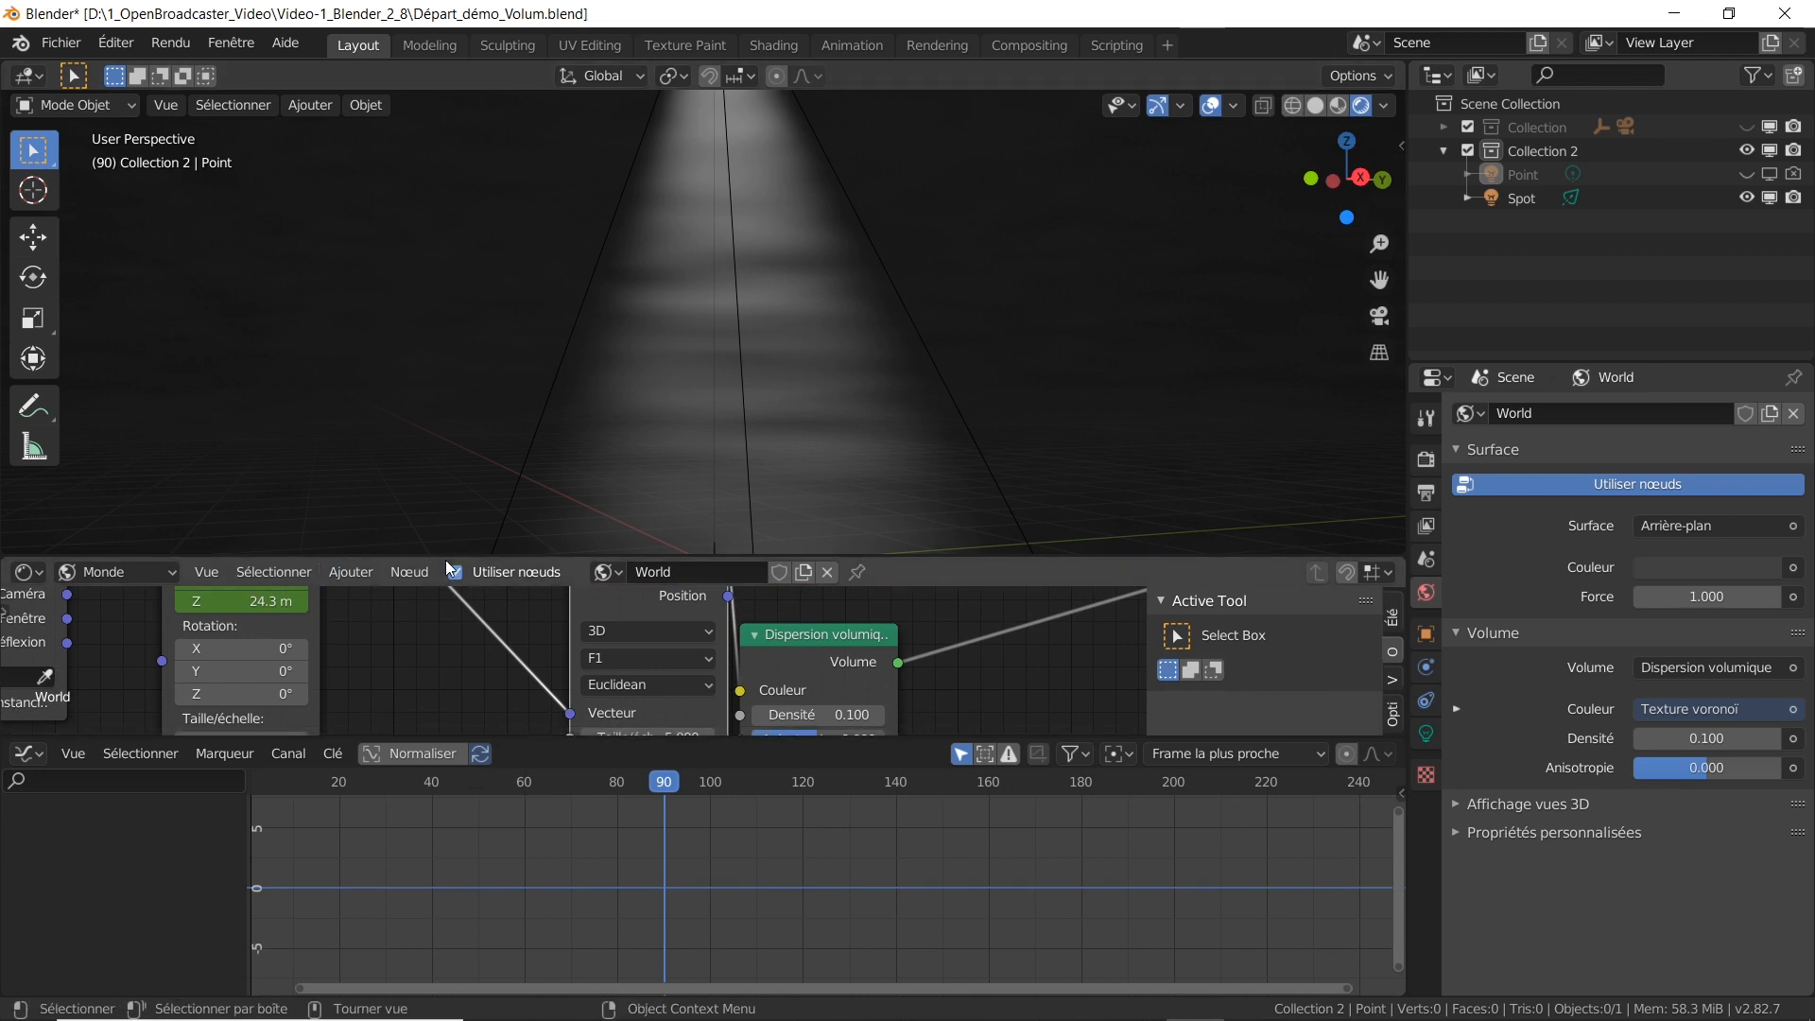
left_click_drag(443, 558, 442, 275)
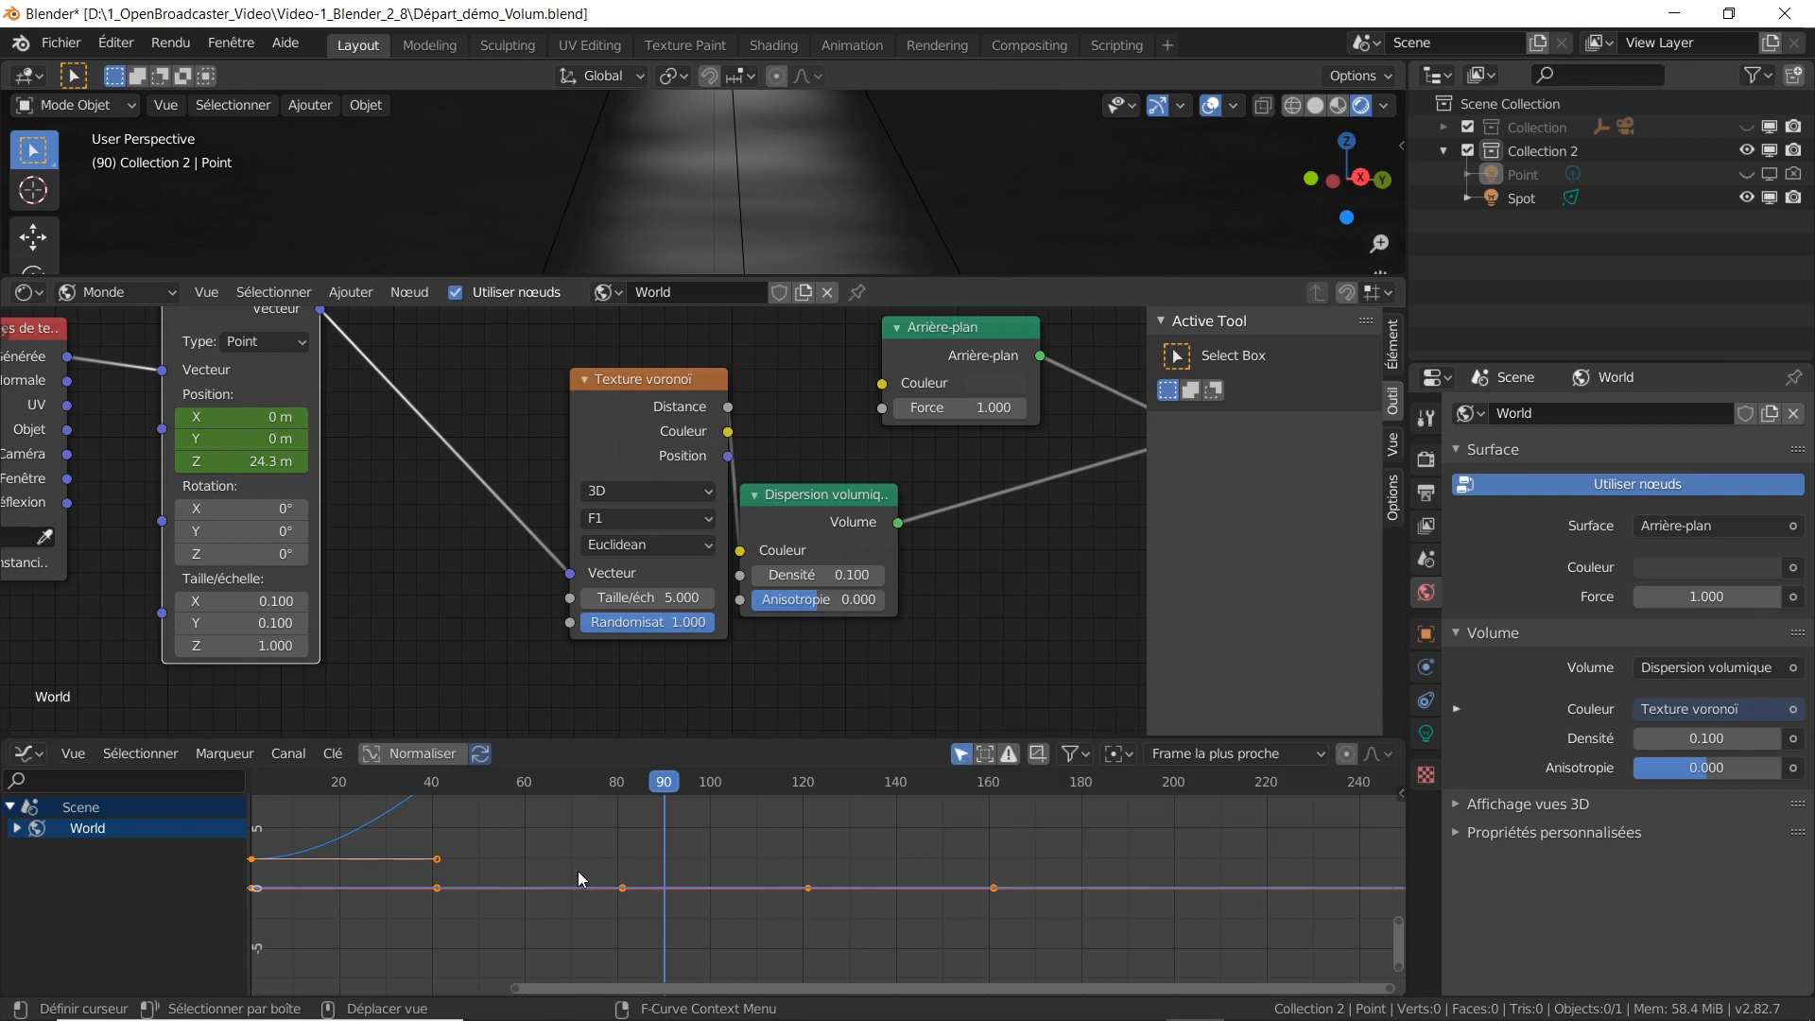
key("Home")
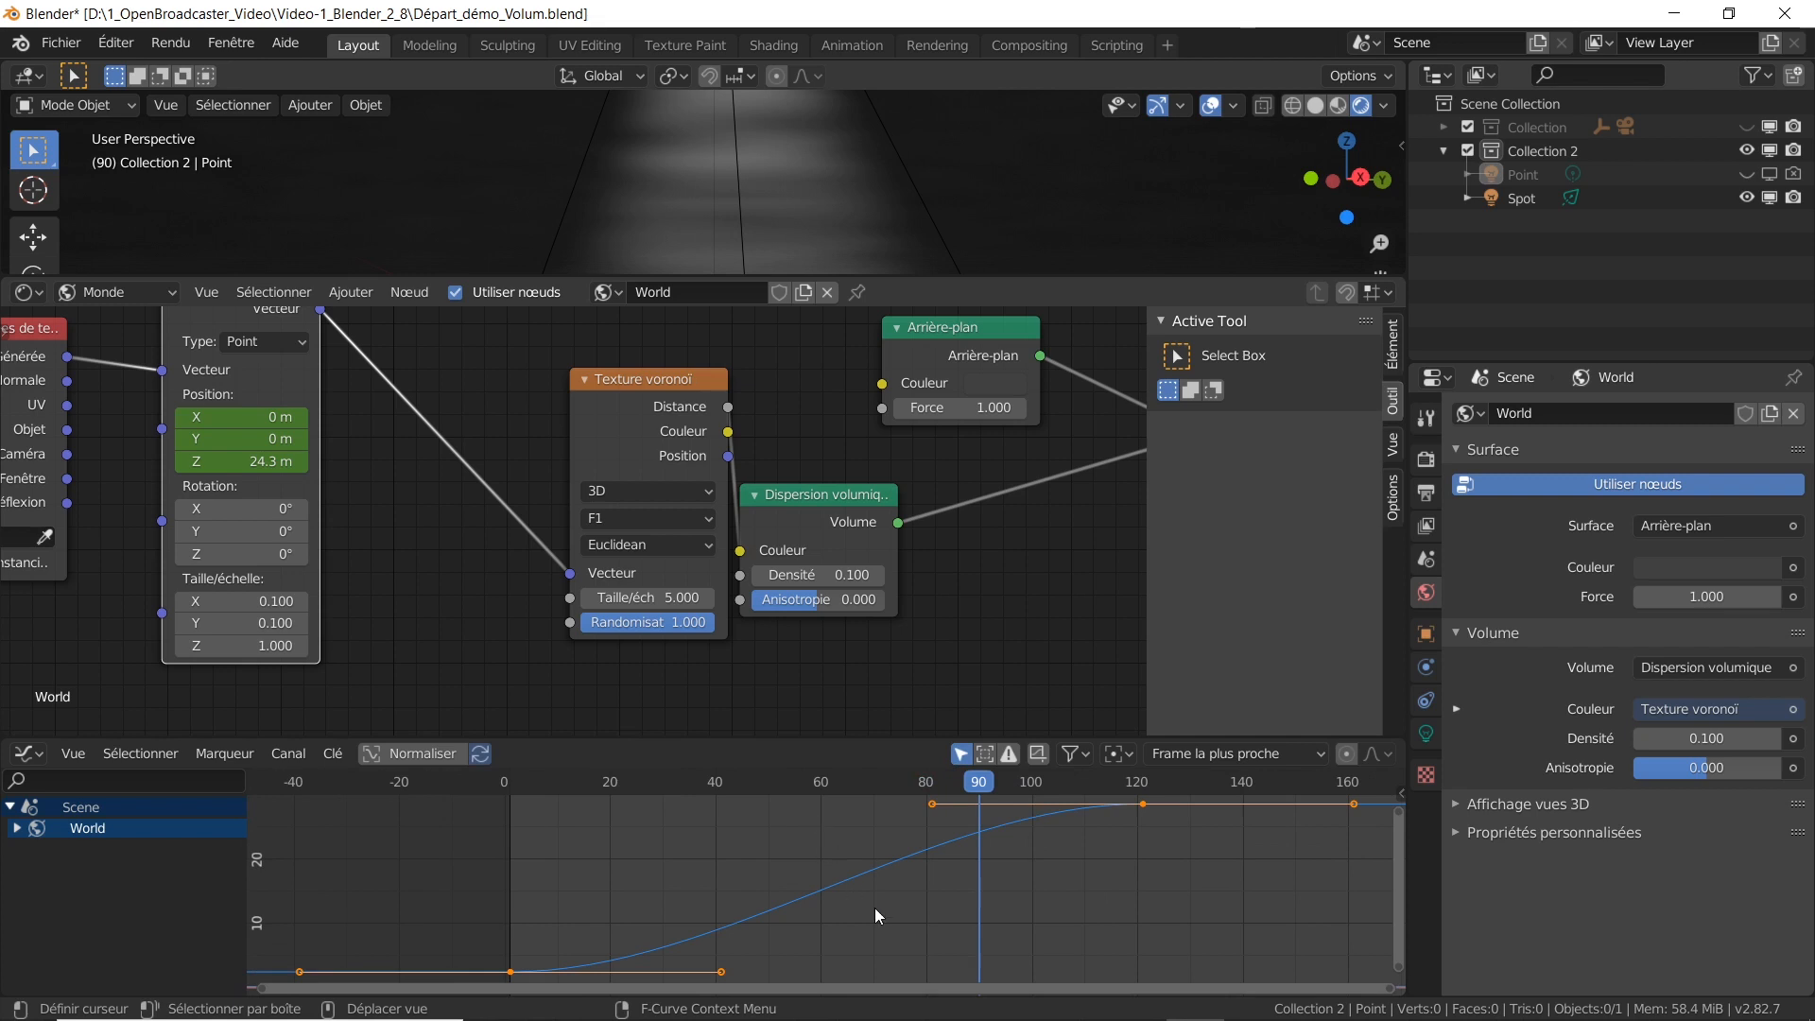
Step: Expand the World's Shader Nodetree channels, select the Z position curve and change its keyframe interpolation mode
left_click(14, 829)
left_click(24, 850)
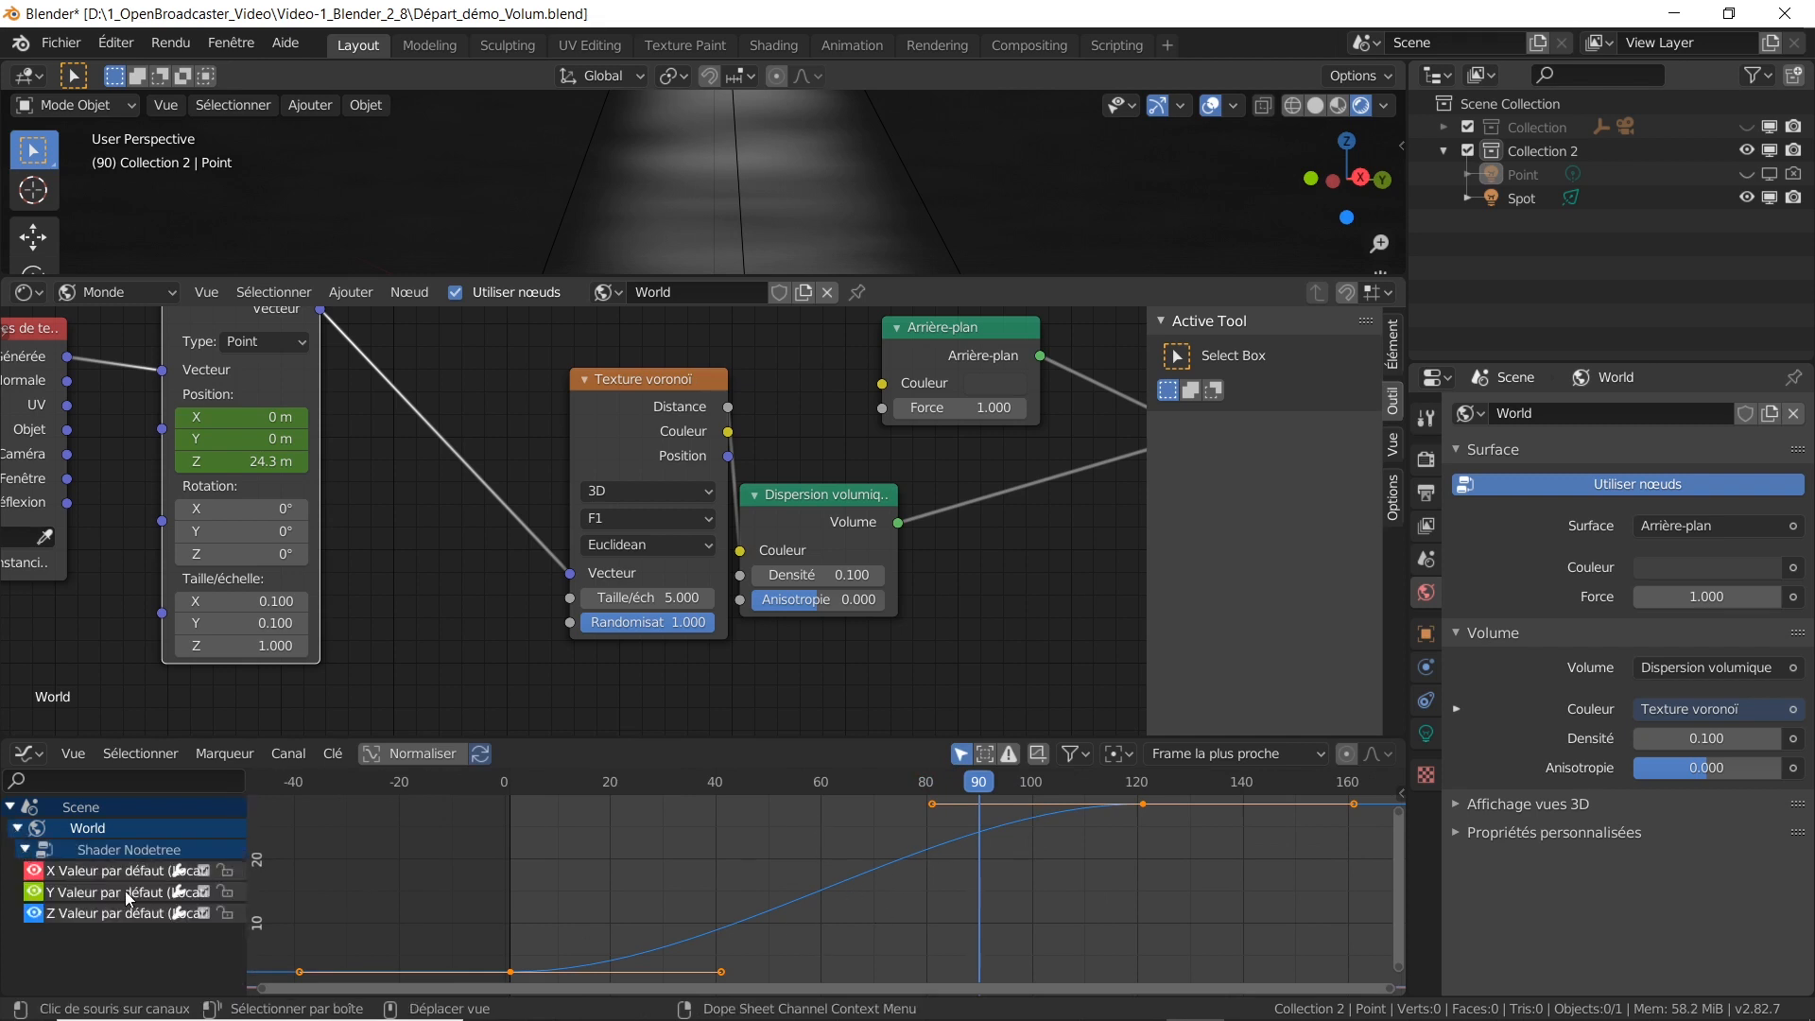
left_click(86, 915)
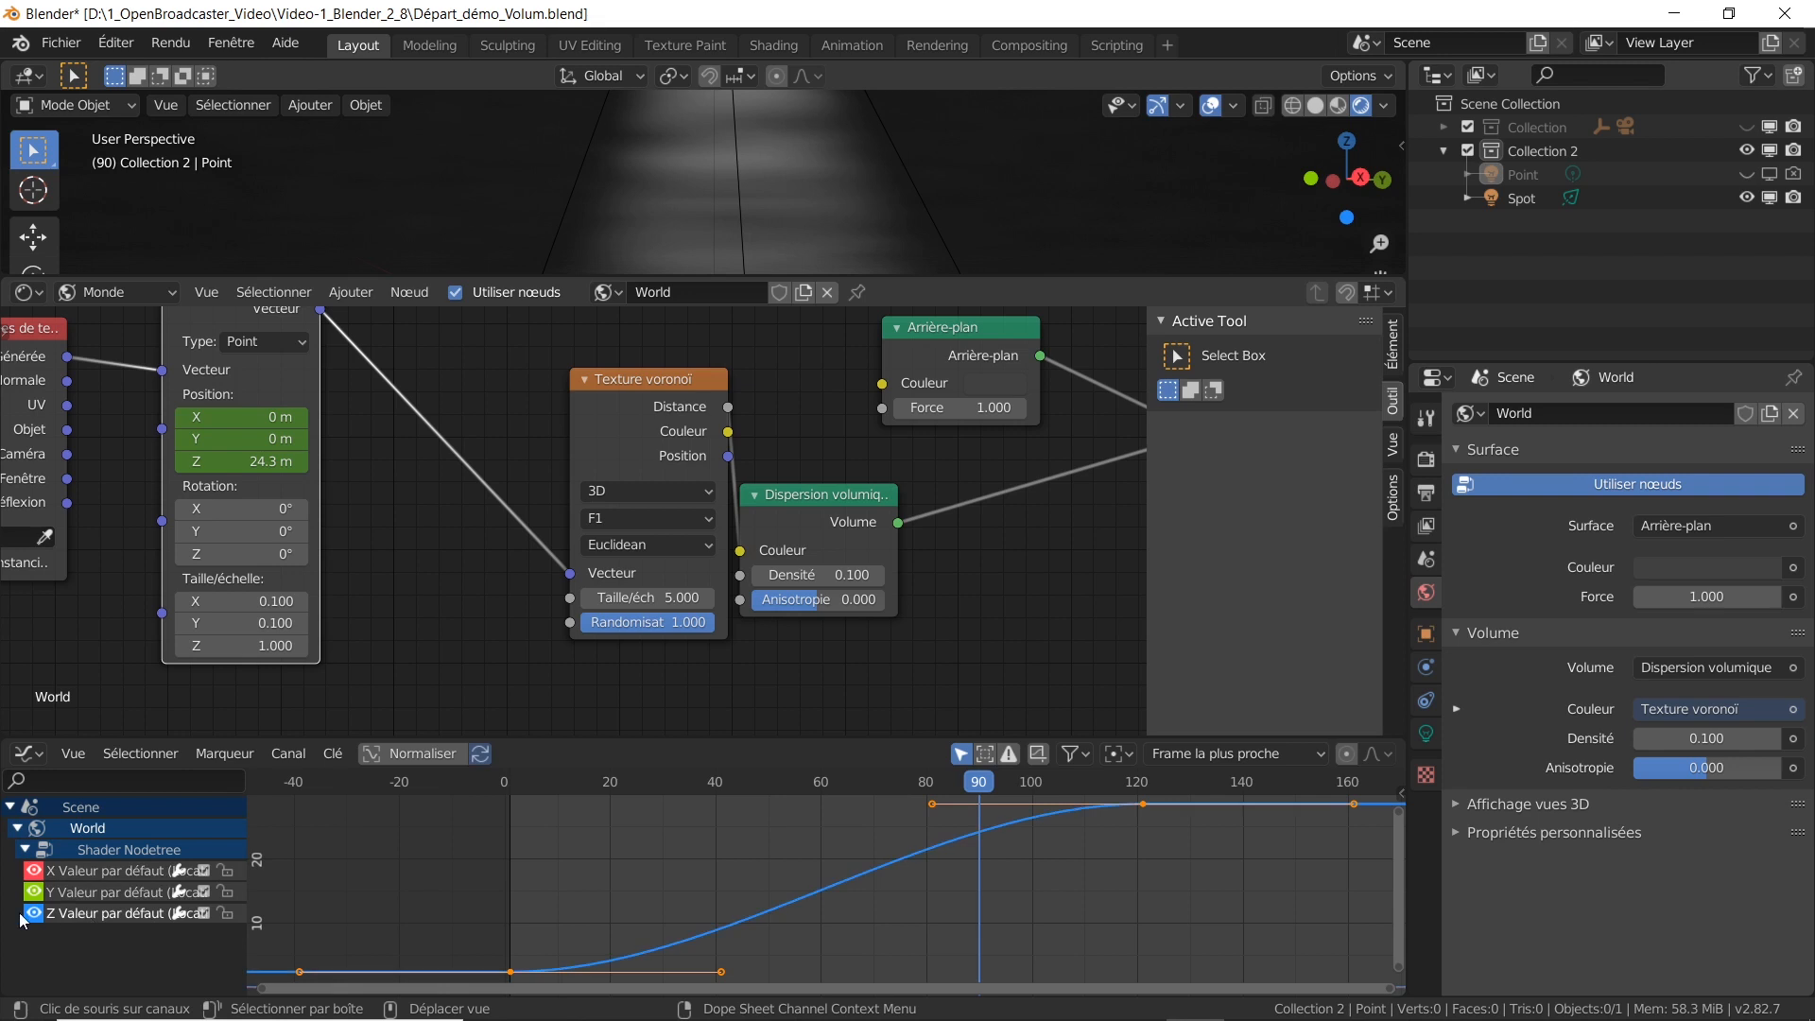
left_click(333, 754)
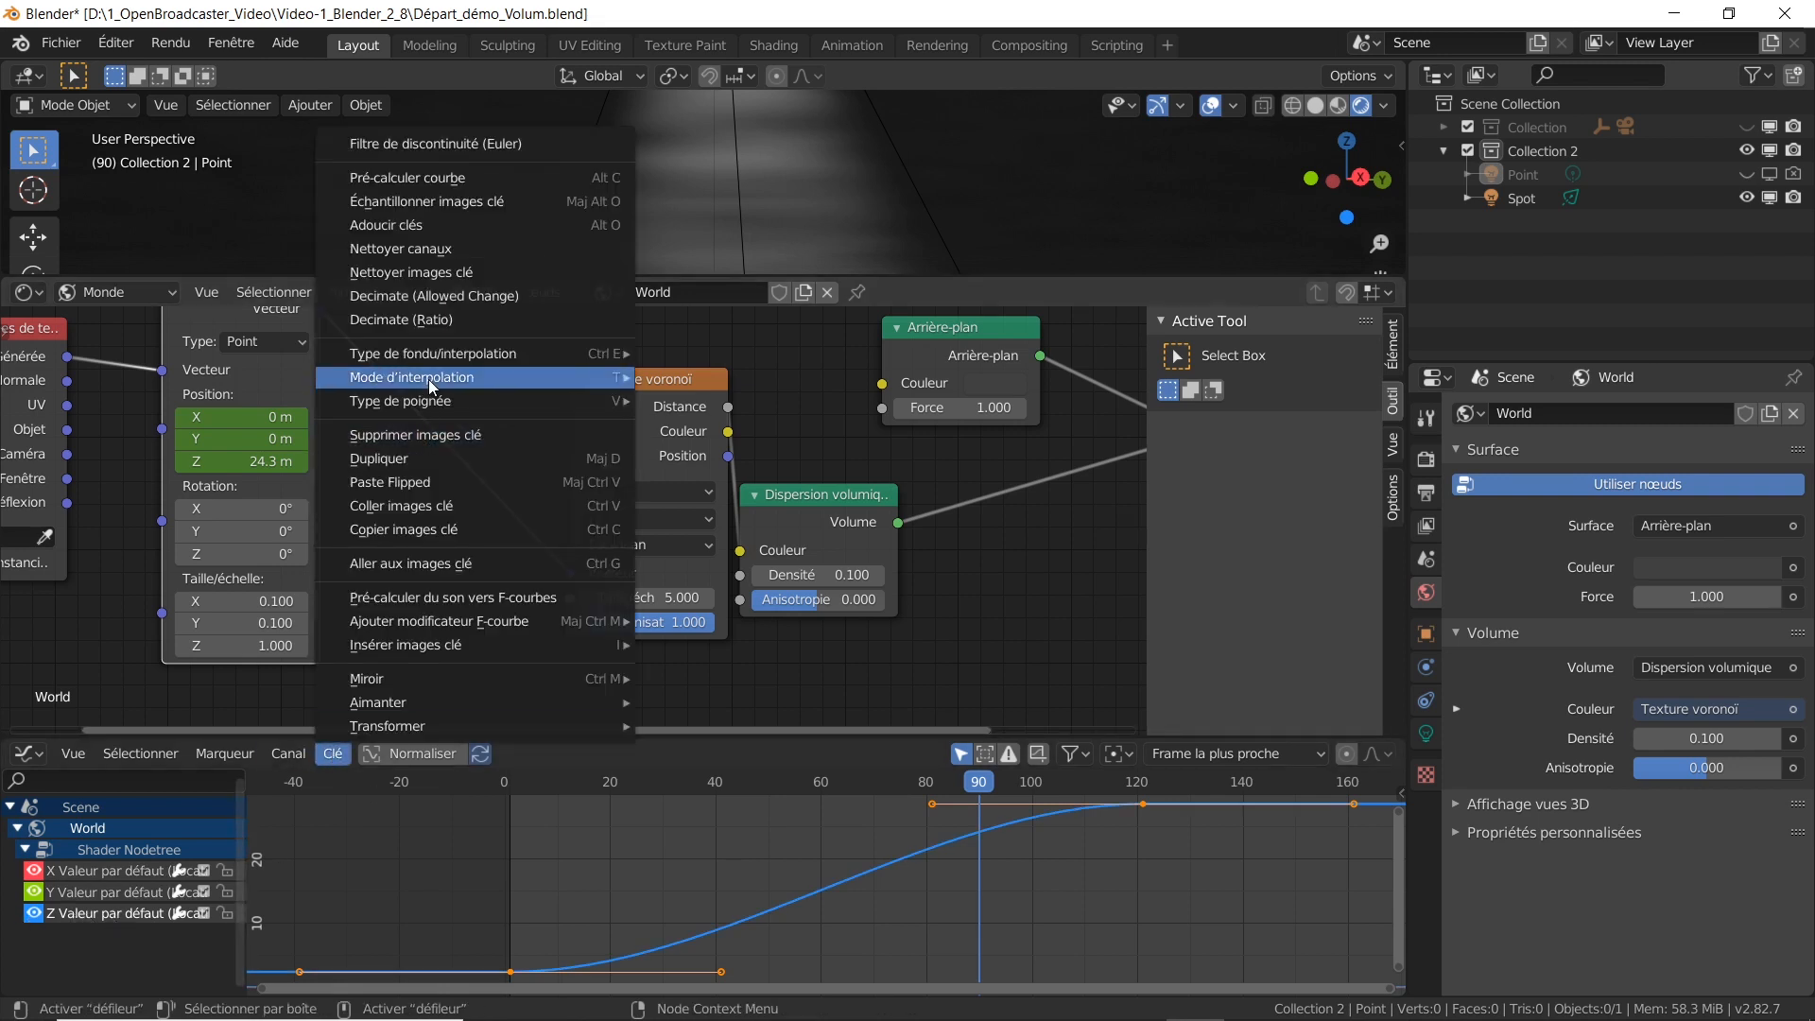
mouse_move(586, 378)
left_click(693, 428)
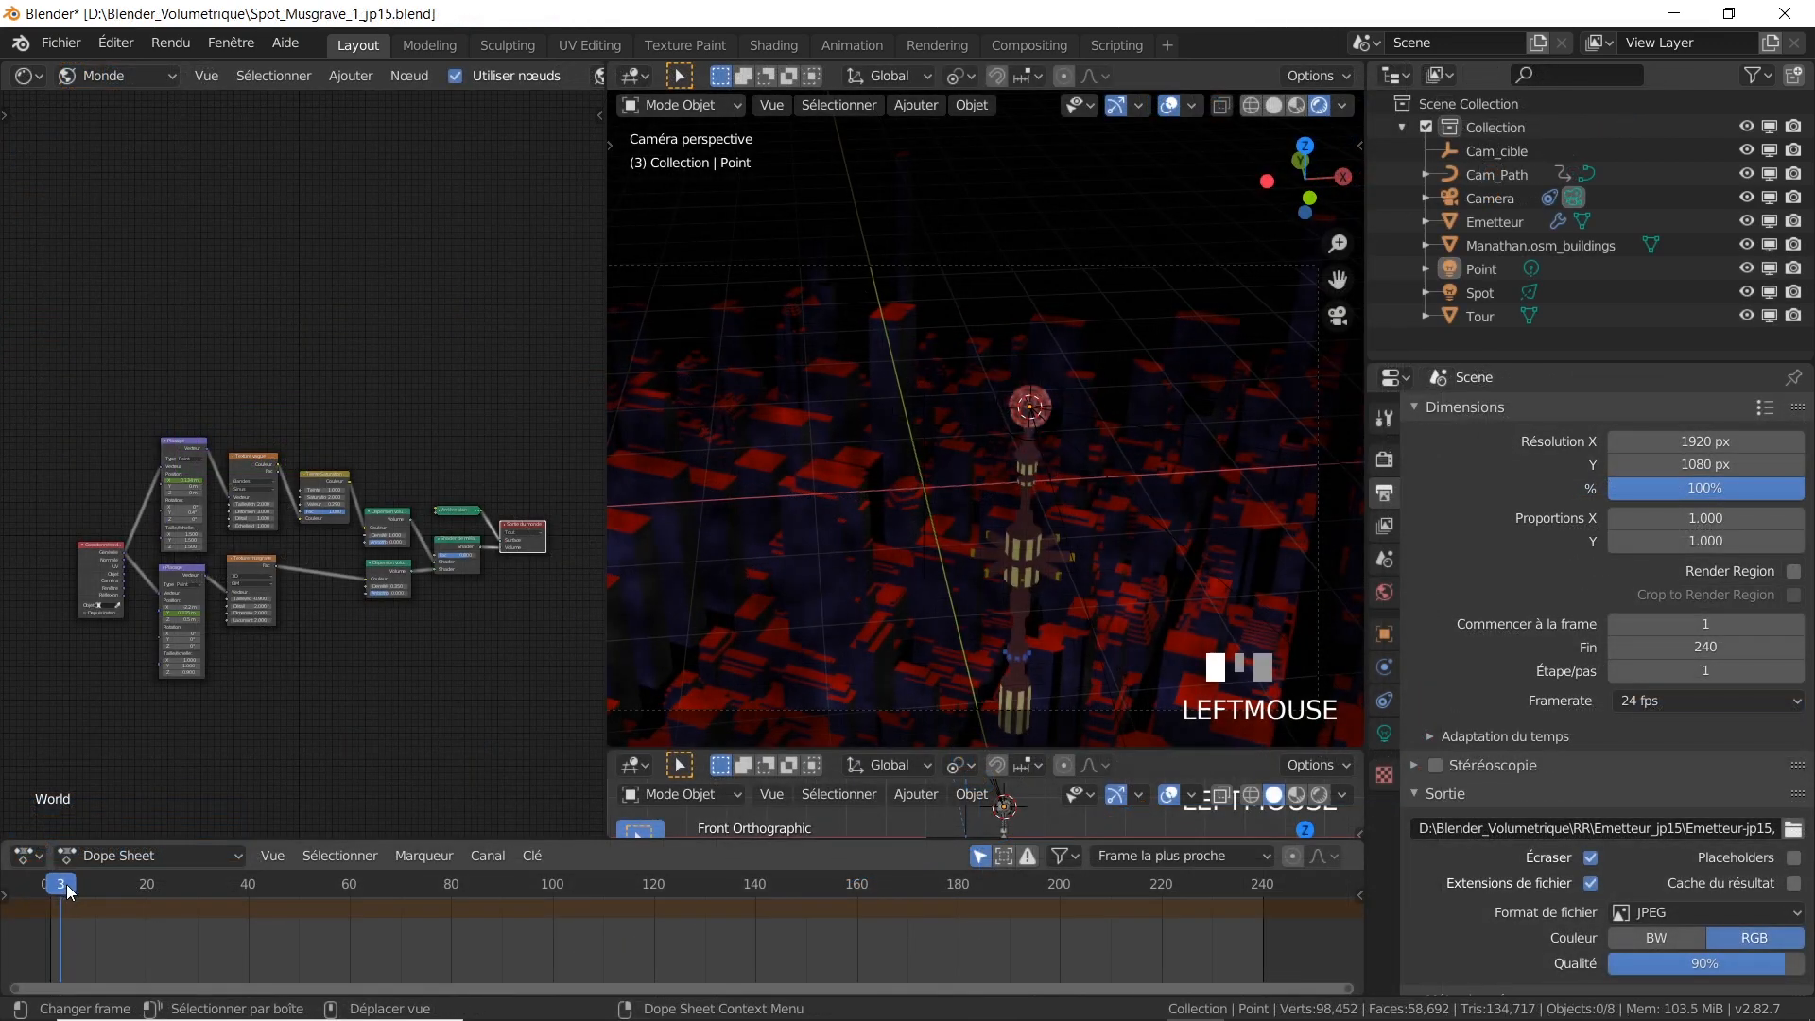
Step: In the Spot_Musgrave_1_jp15 scene, scrub to frame 94 and select the Spot light and the Point light in turn
left_click_drag(66, 883, 522, 895)
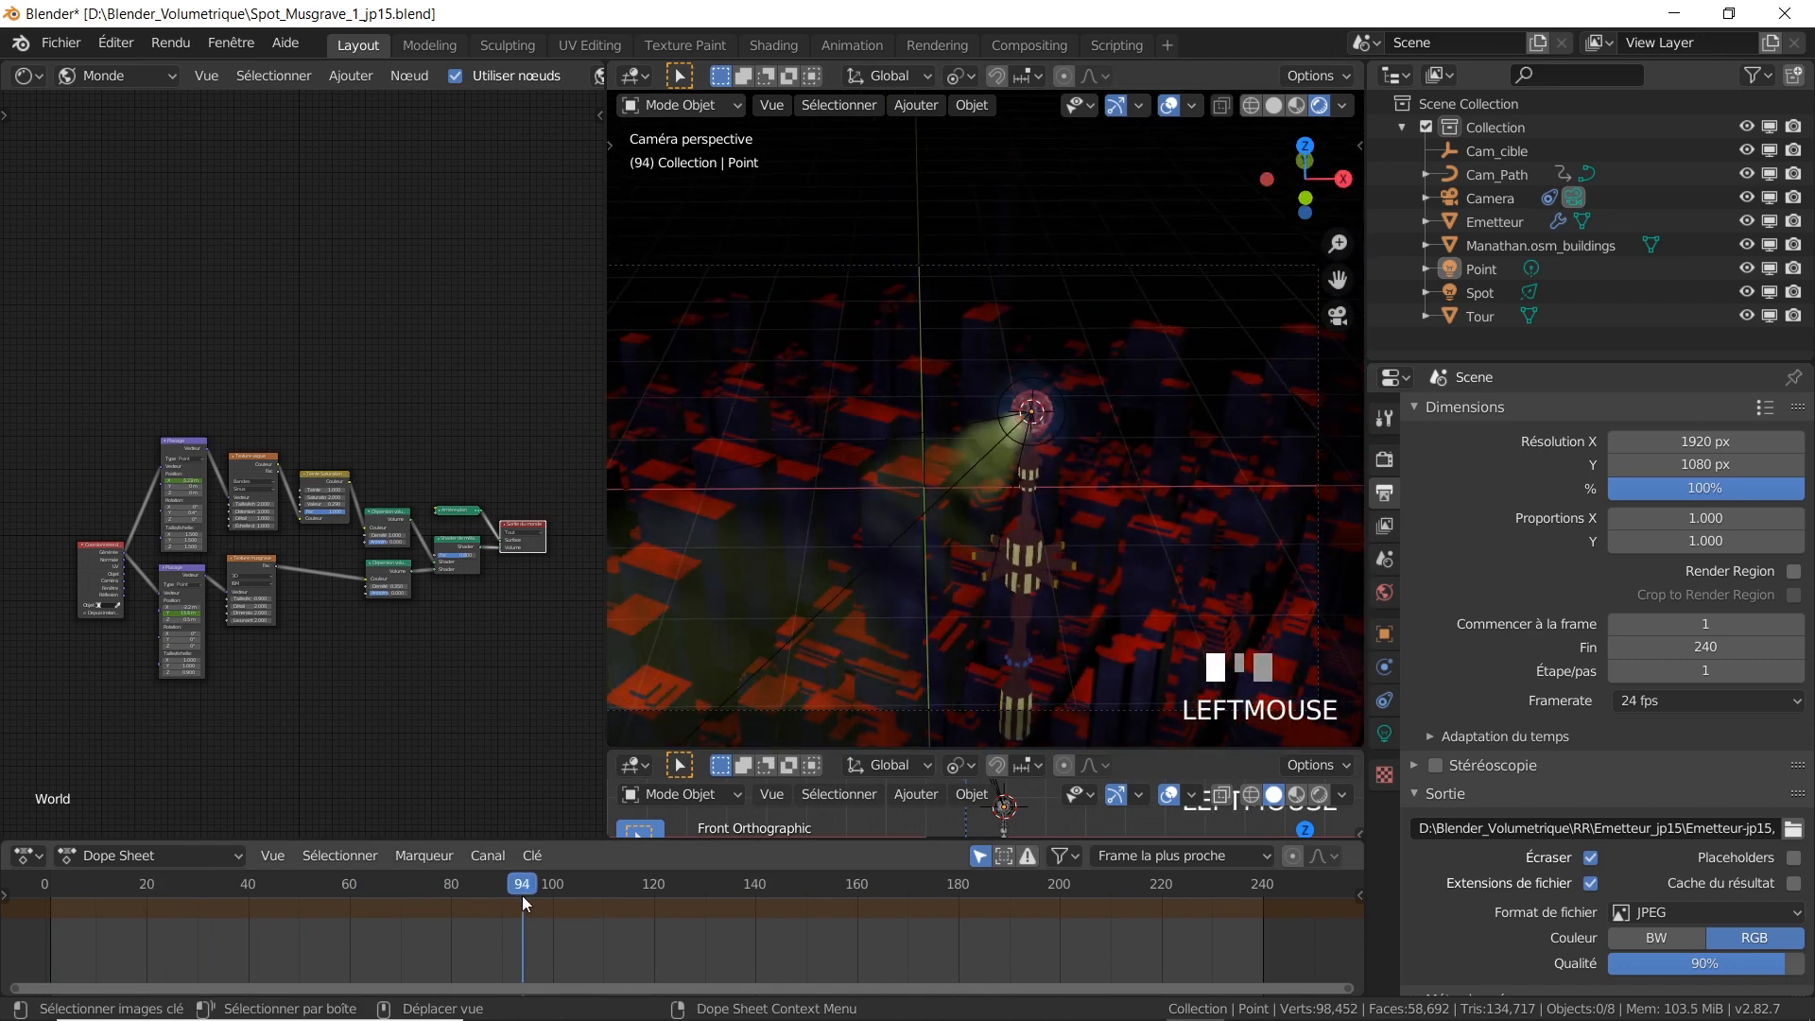
left_click(1454, 267)
left_click(1456, 291)
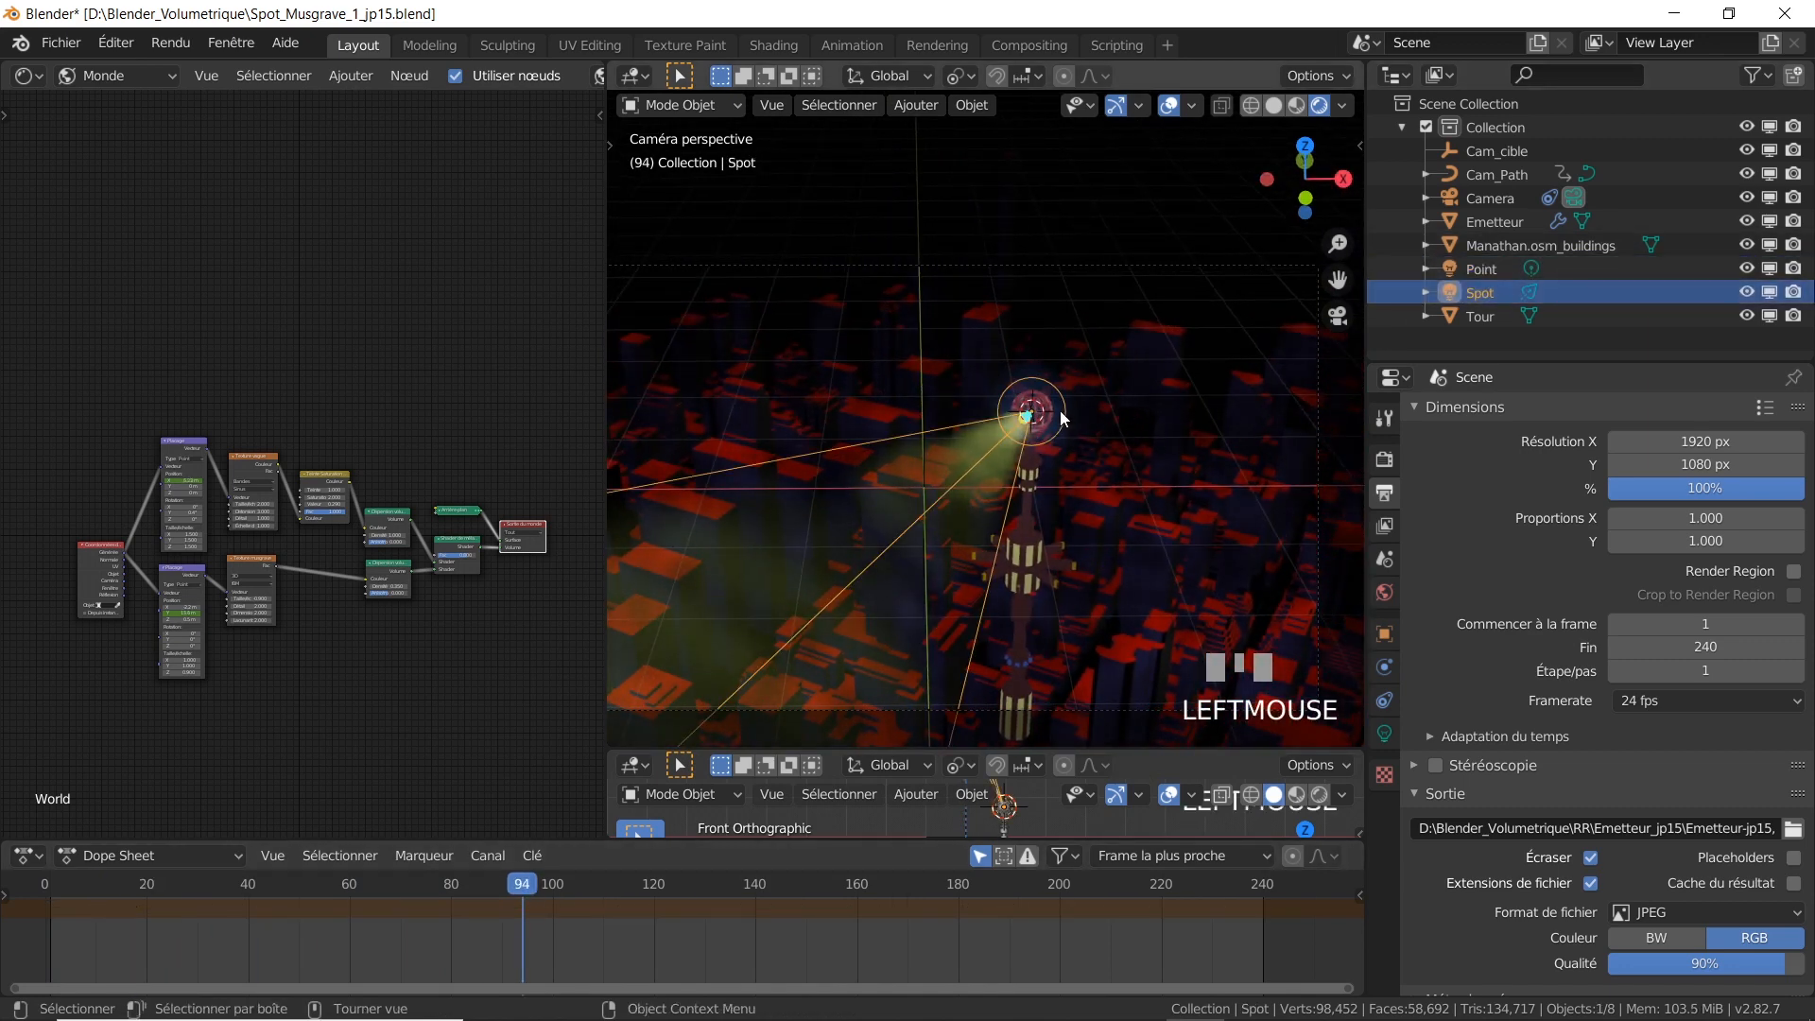
left_click(1451, 273)
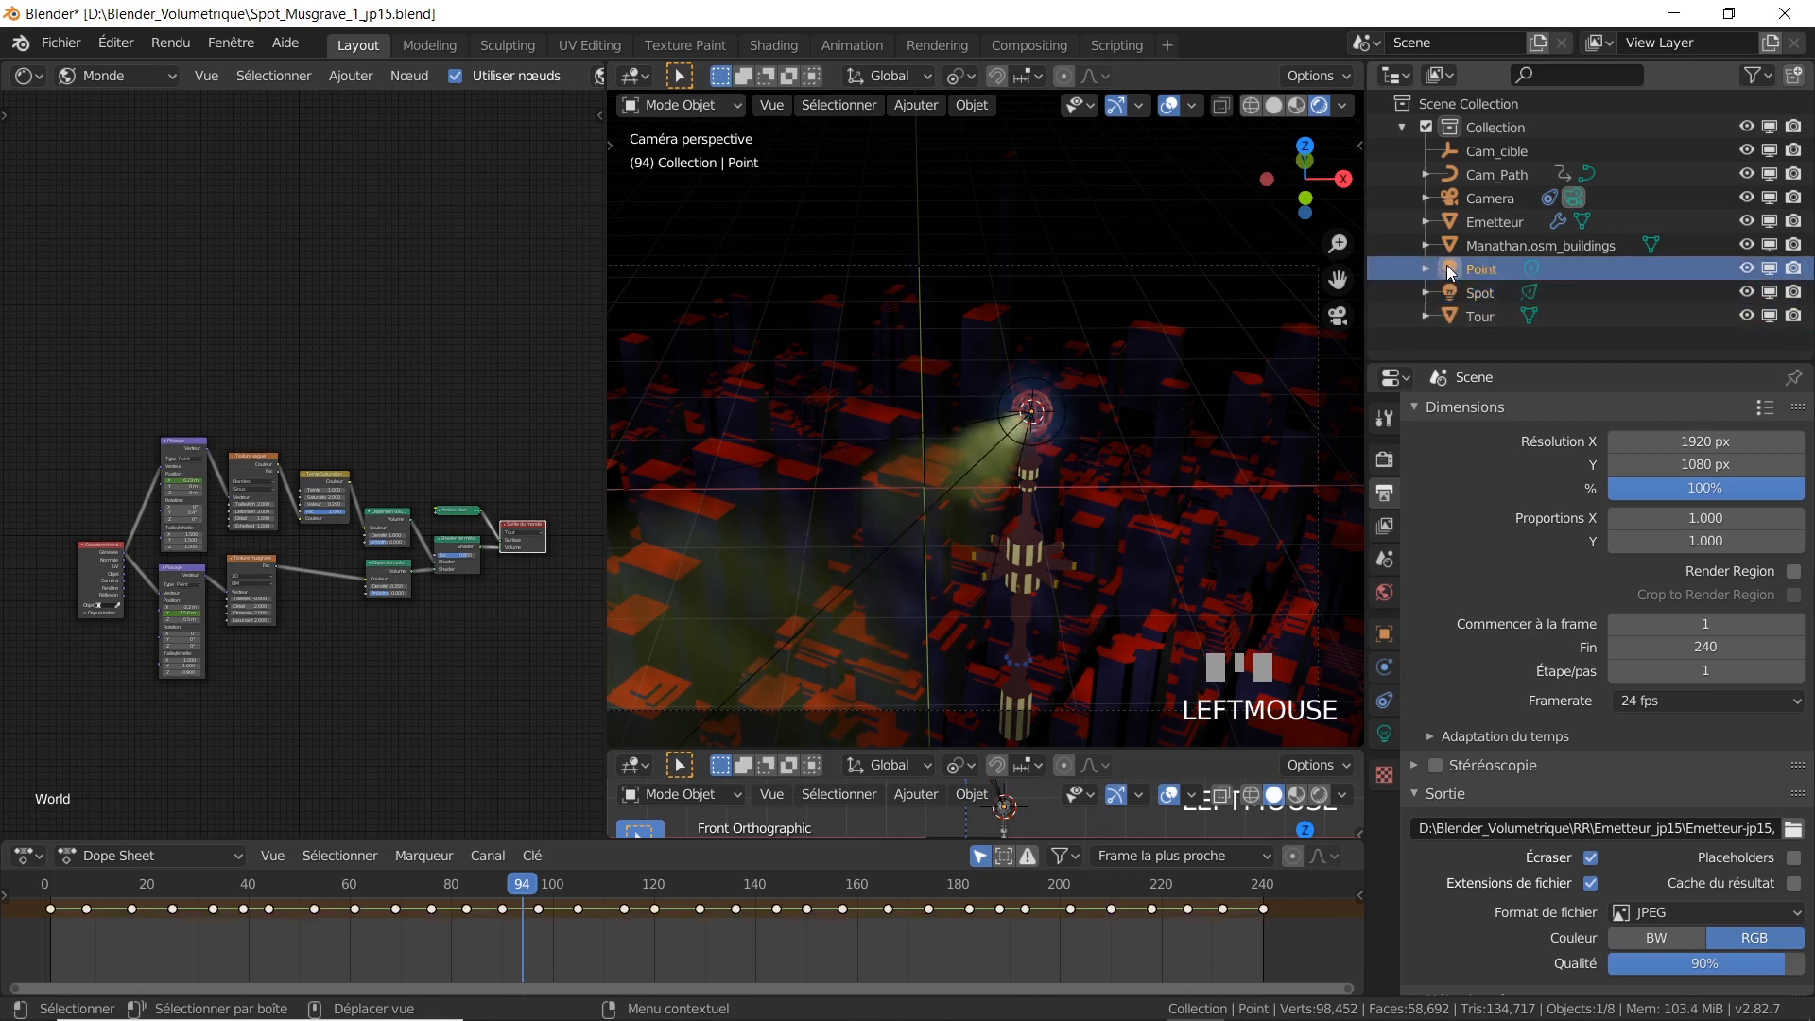
Step: Show the World properties and maximize the shader editor with the whole World node tree in view
left_click(1386, 593)
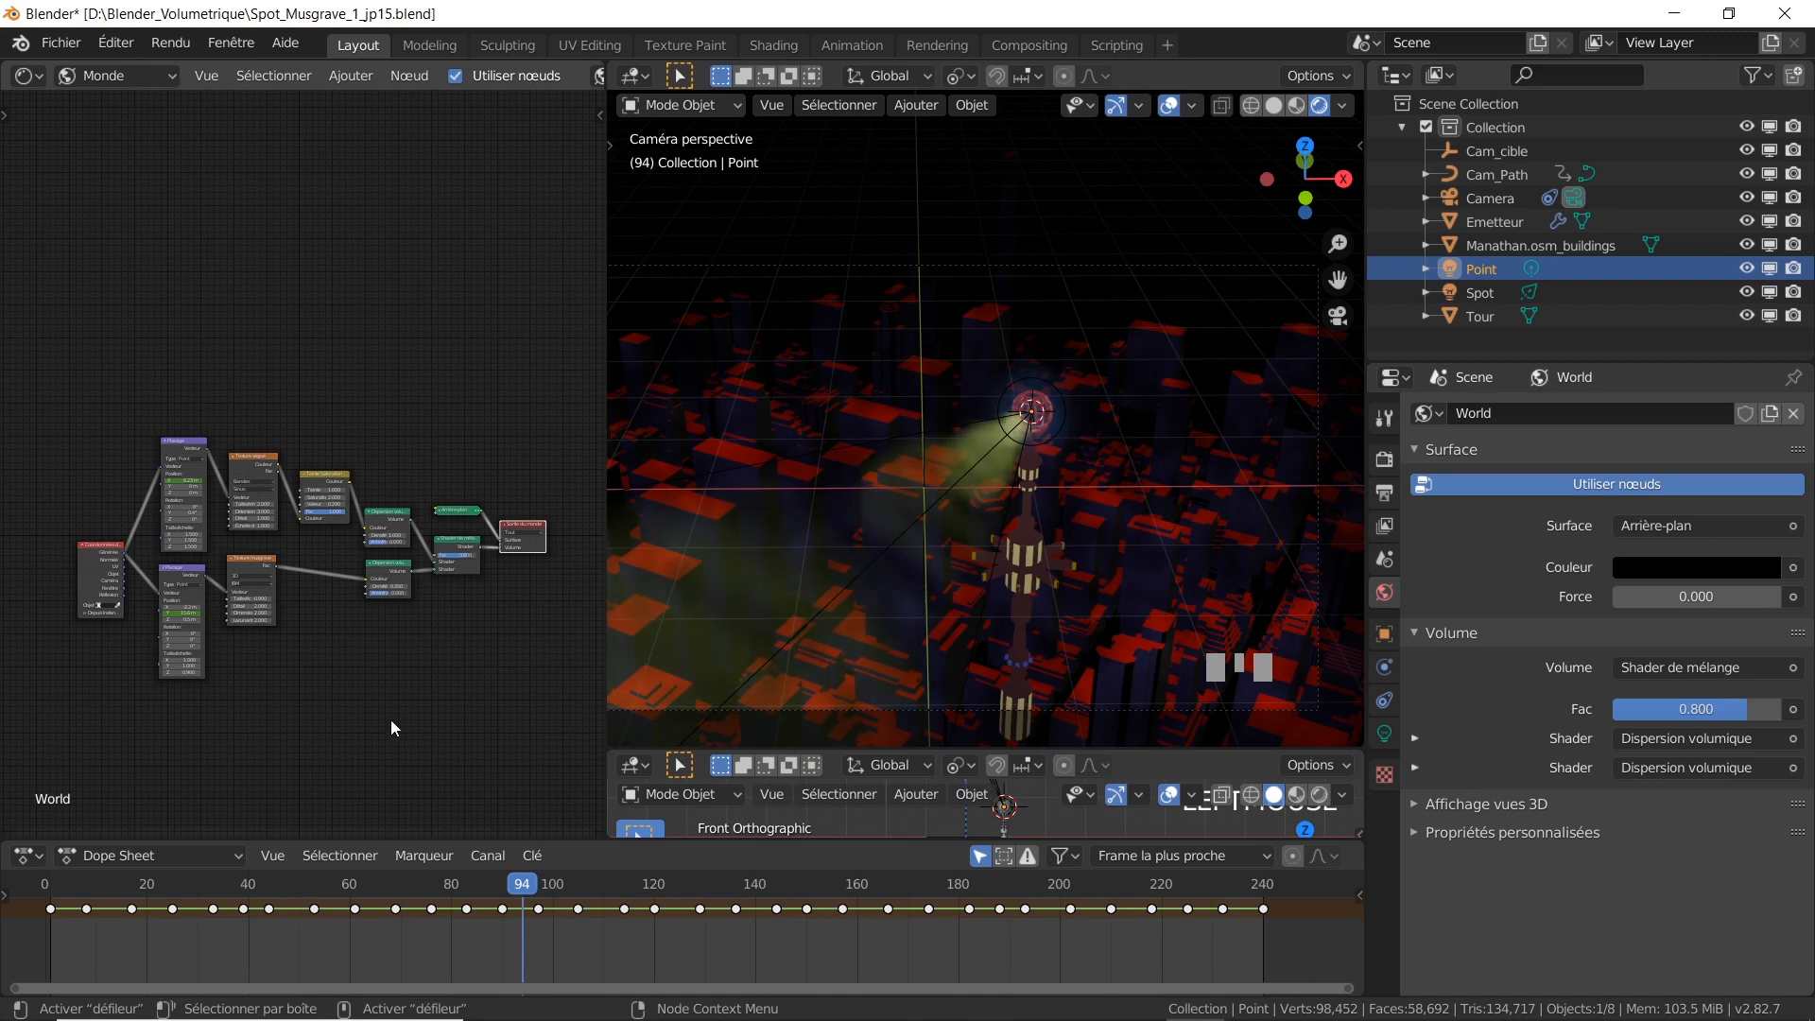
key("ctrl+space")
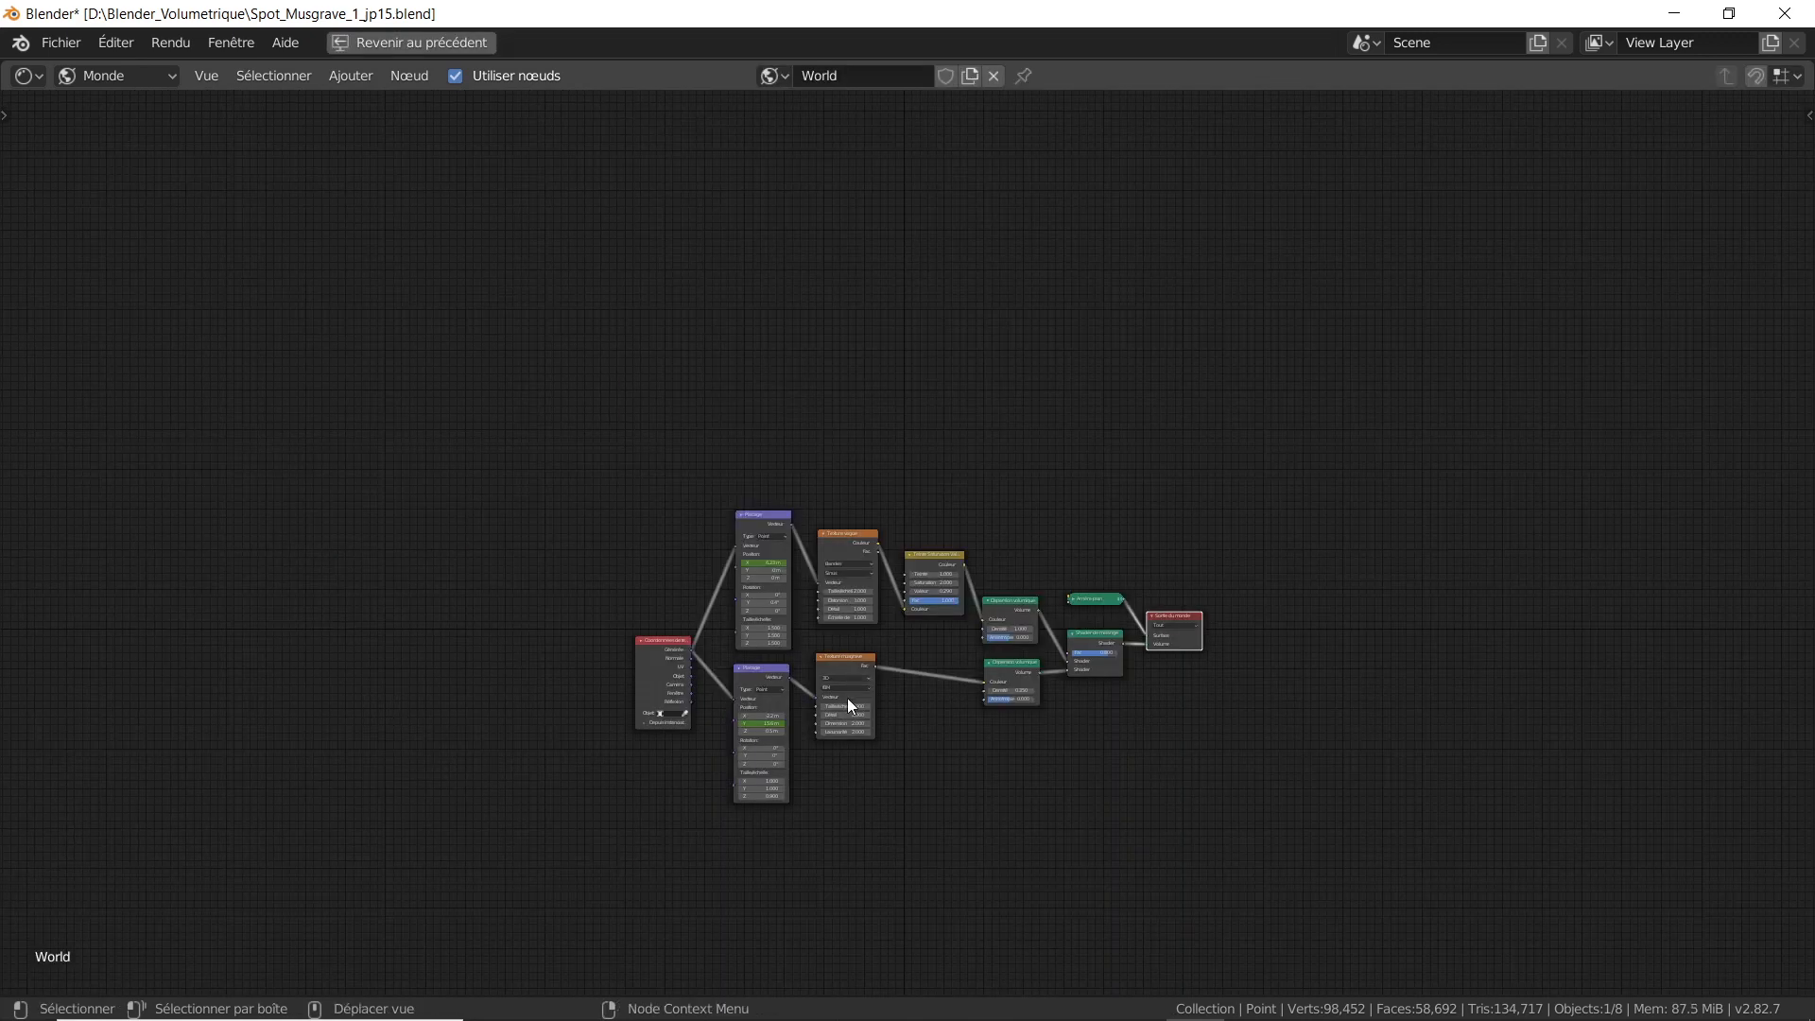
scroll(846, 697, "up", 5)
middle_click_drag(853, 698, 894, 665, "shift")
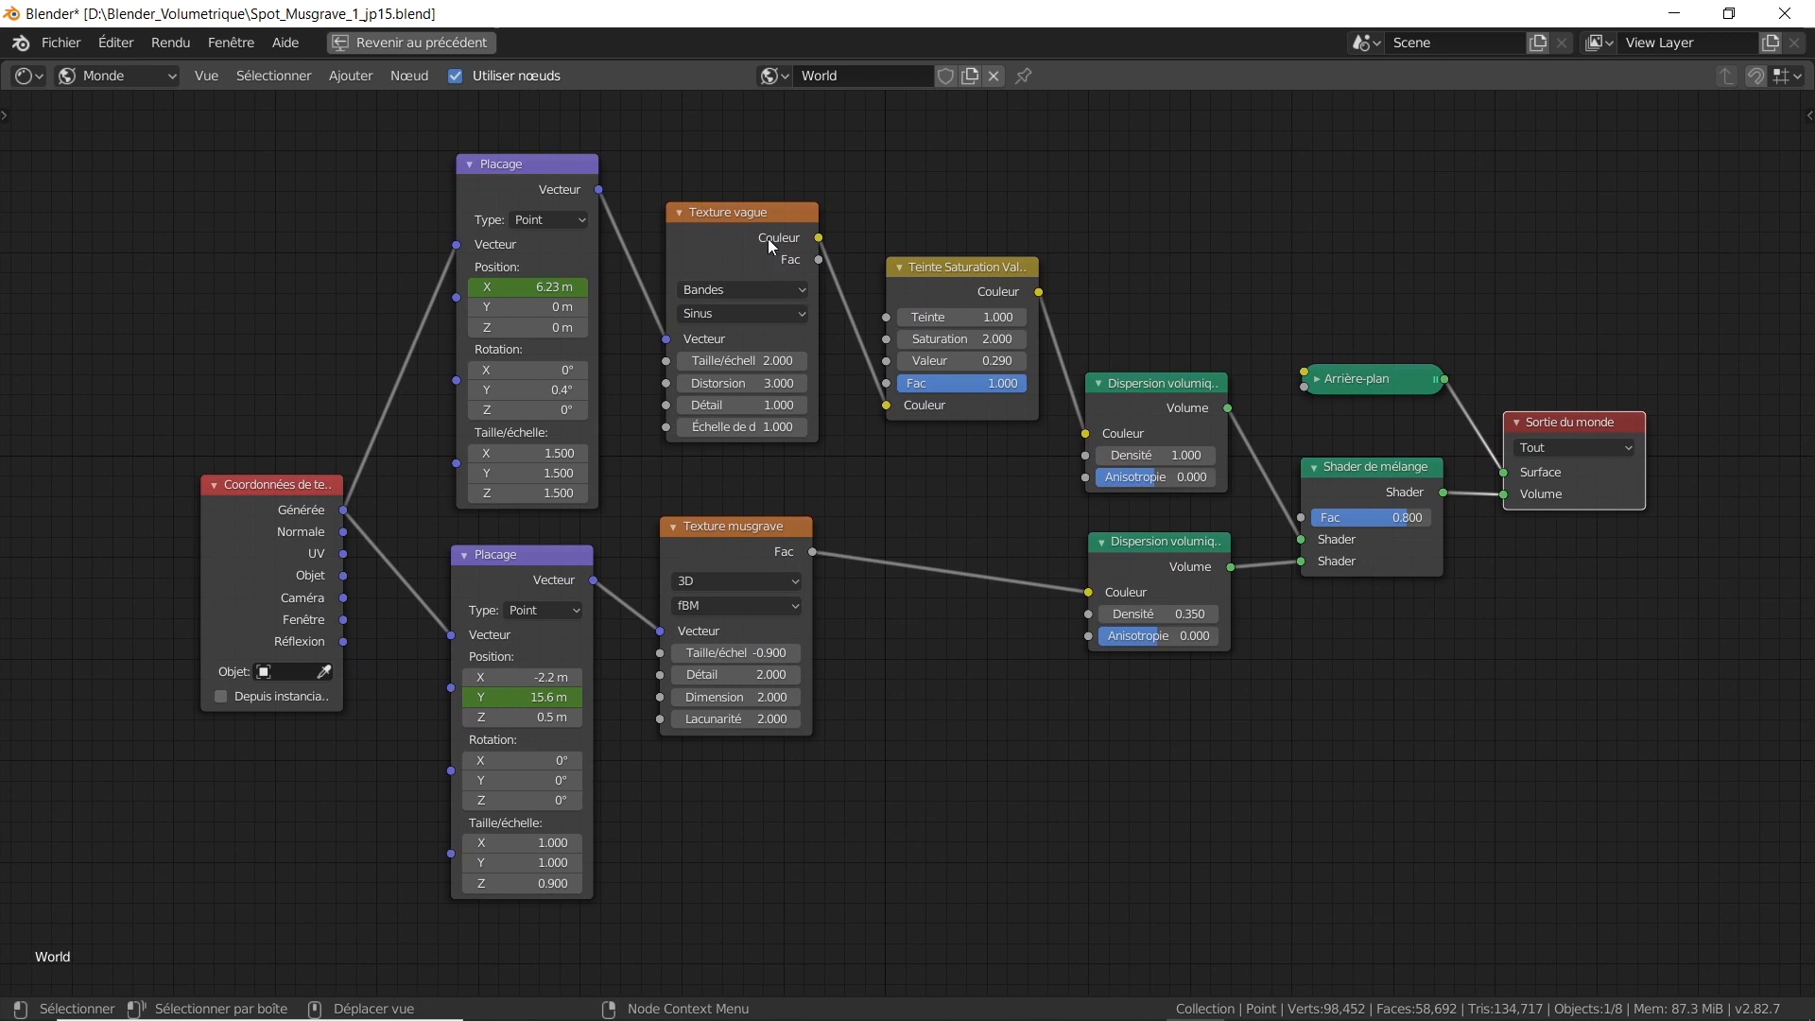
Step: Nudge the Texture vague, Texture musgrave and Shader de mélange nodes slightly and move Arrière-plan higher above the mix shader
mouse_move(765, 206)
left_mouse_down()
mouse_move(762, 186)
mouse_move(769, 219)
left_mouse_up()
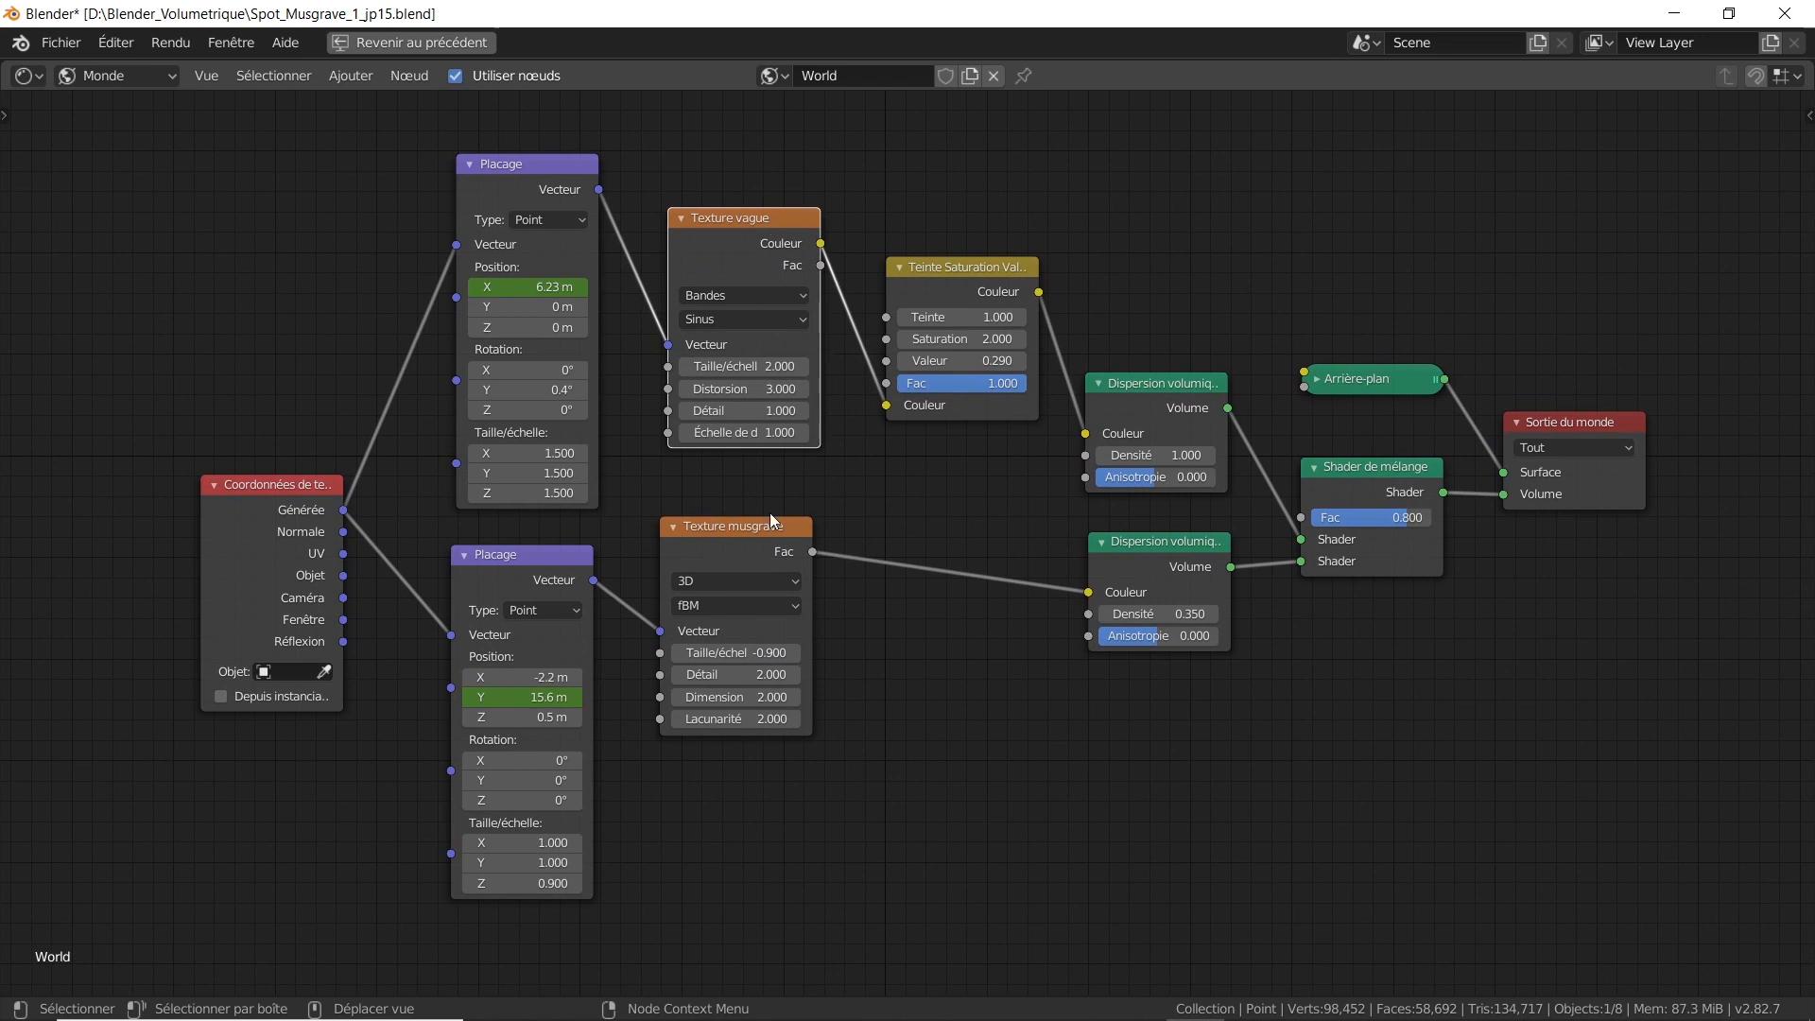
left_click_drag(778, 530, 792, 544)
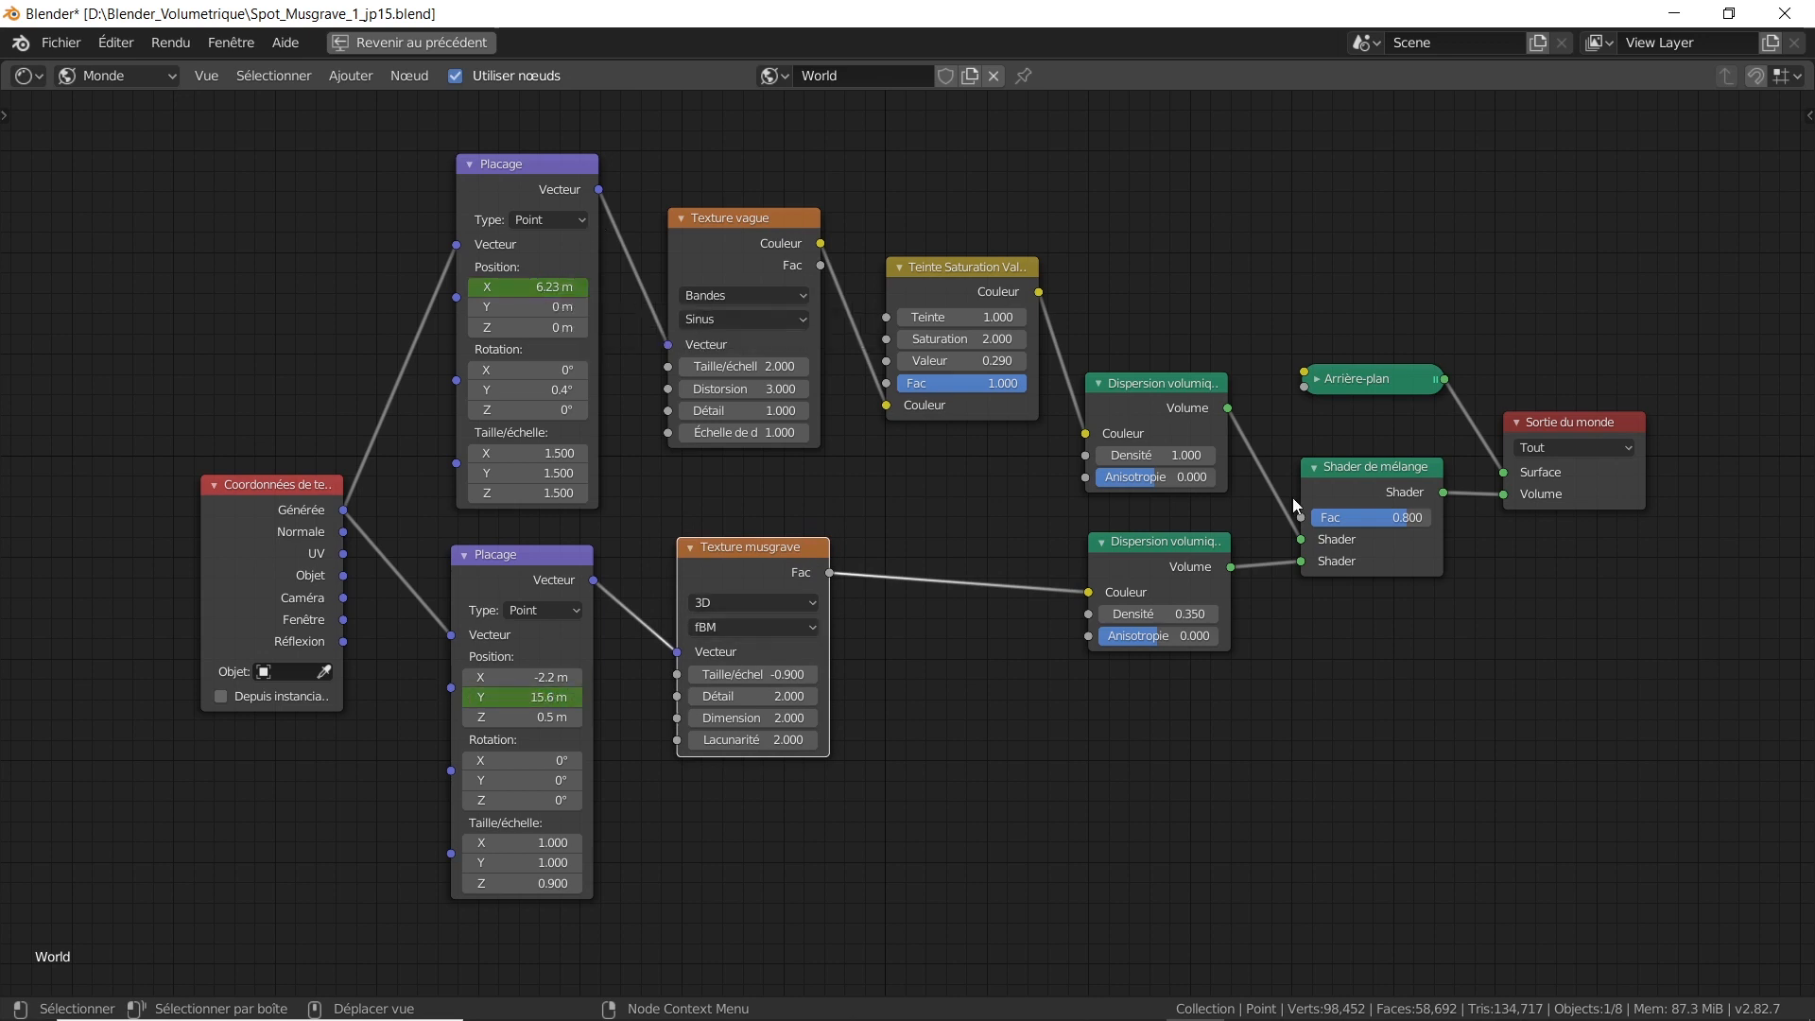
key("g")
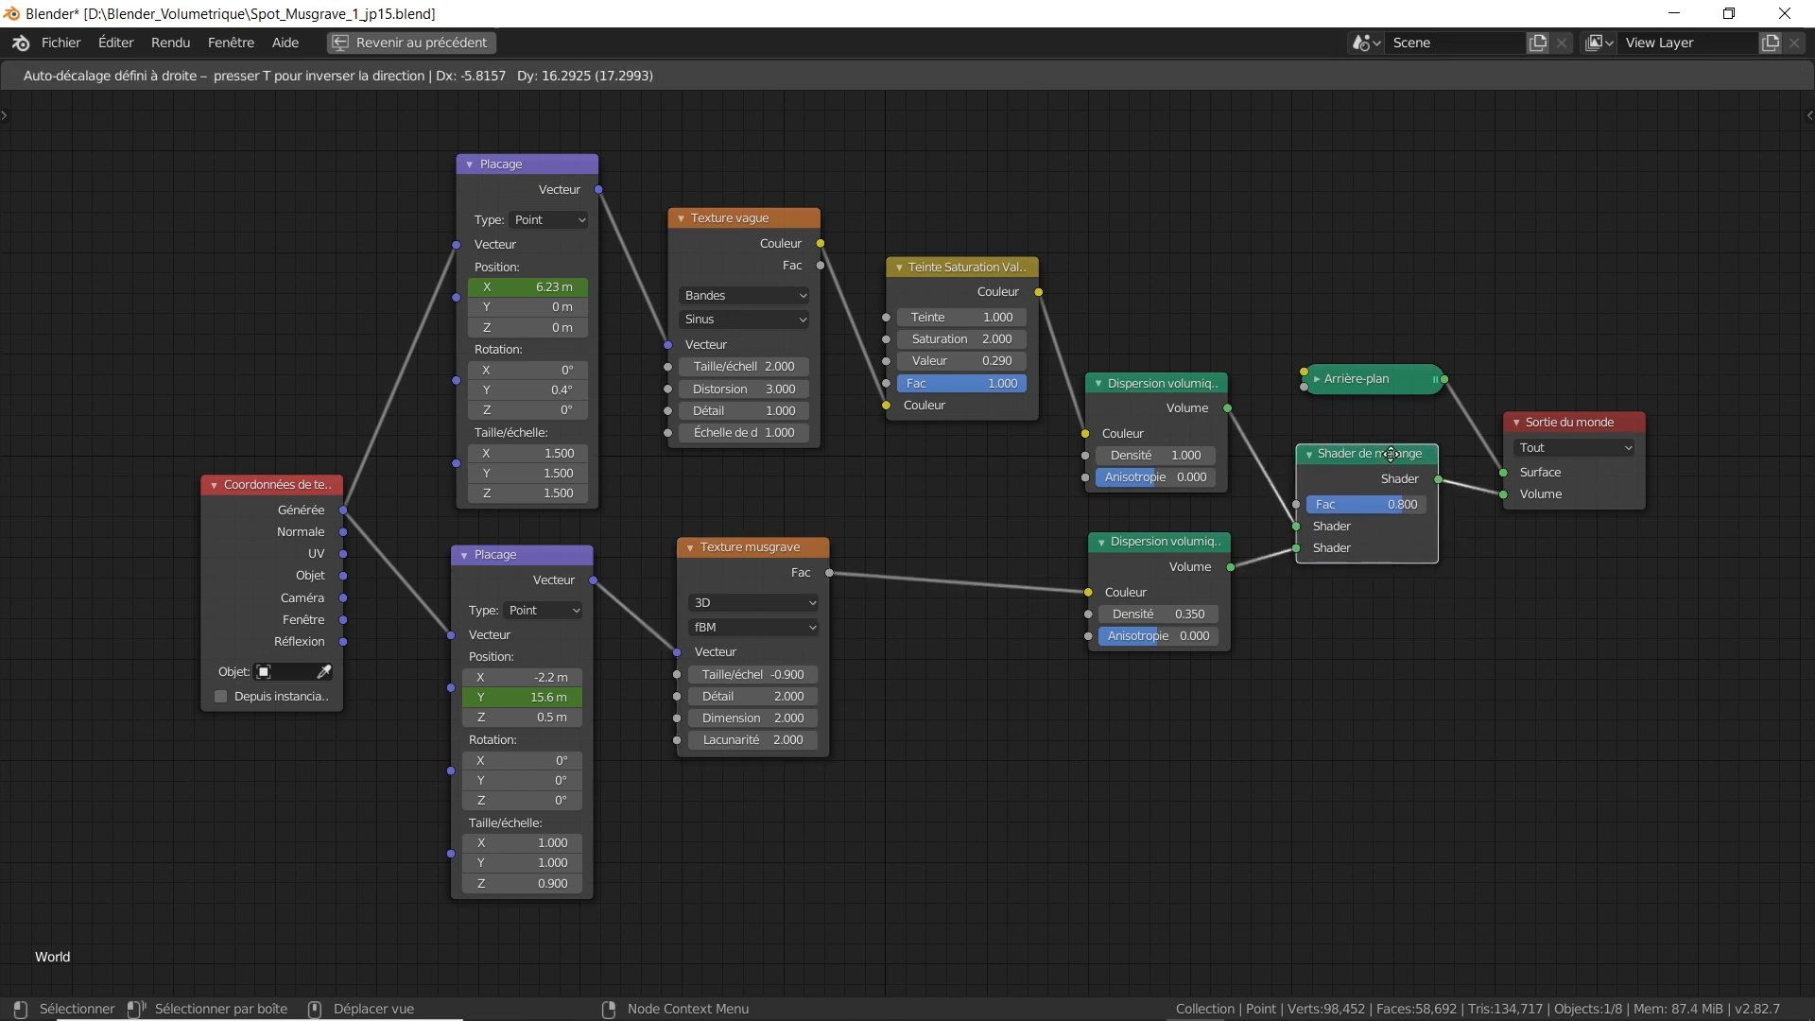
left_click(1390, 455)
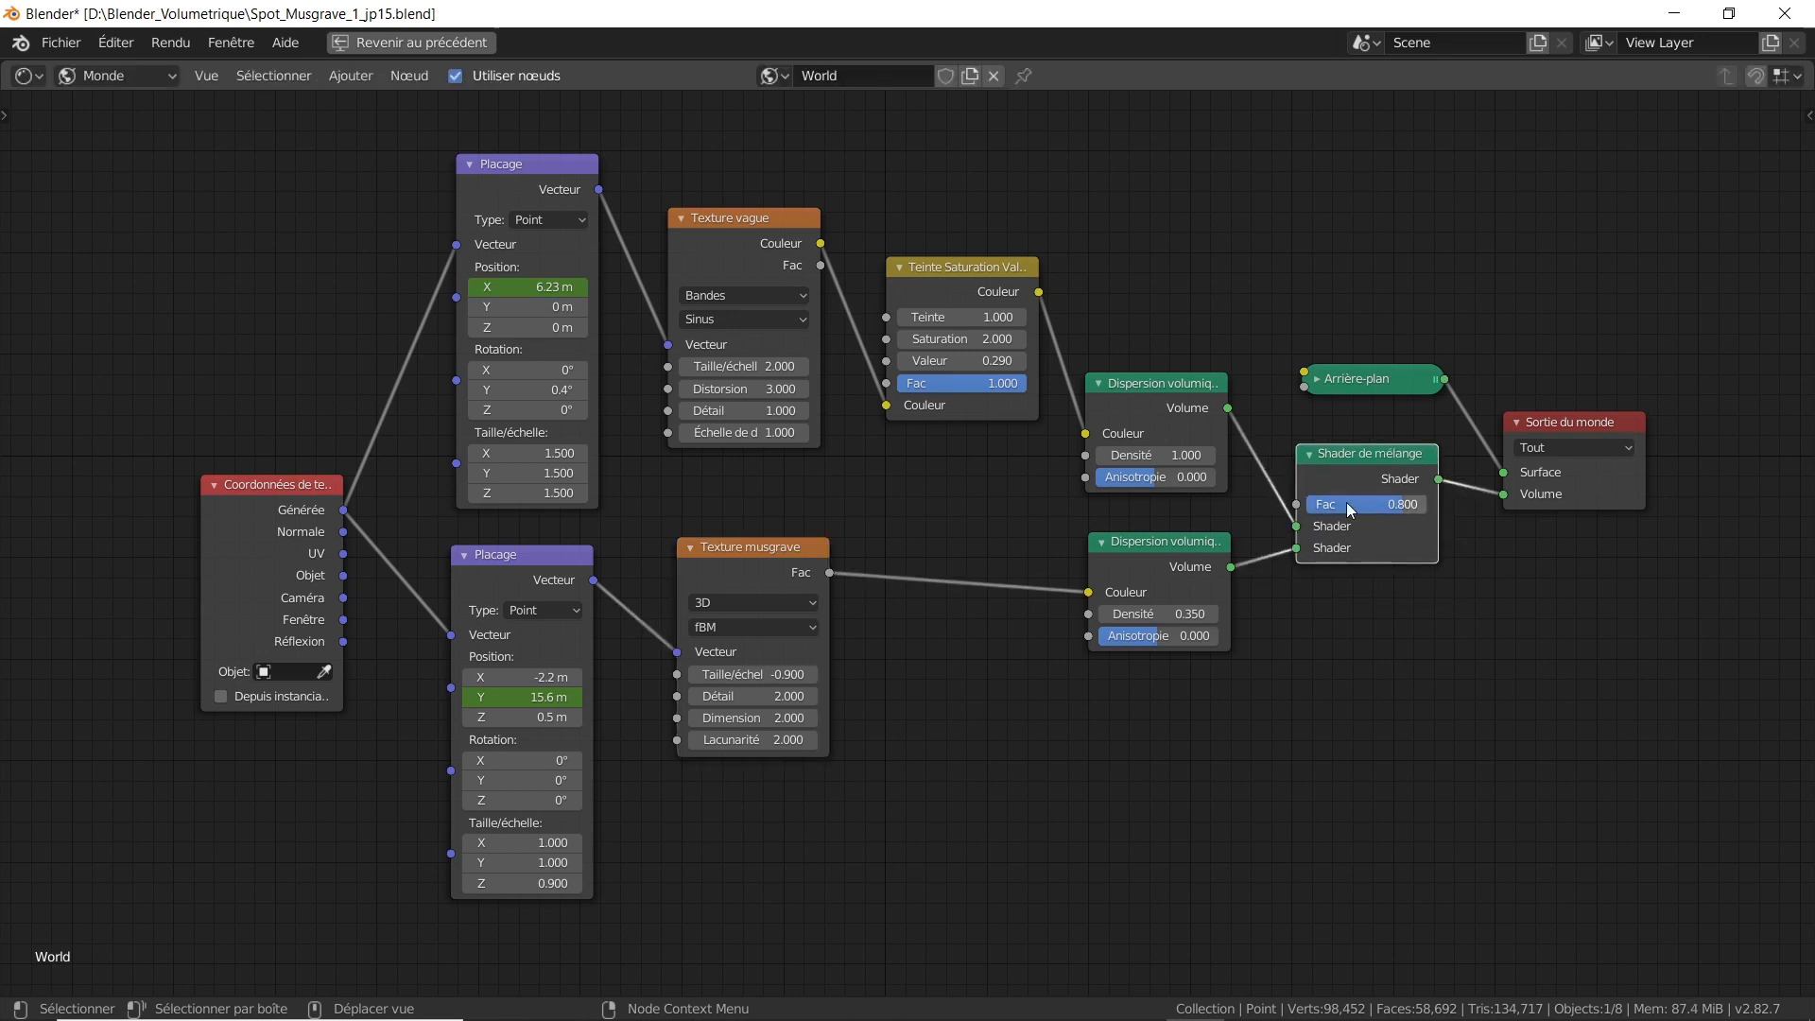
left_click_drag(1392, 372, 1385, 271)
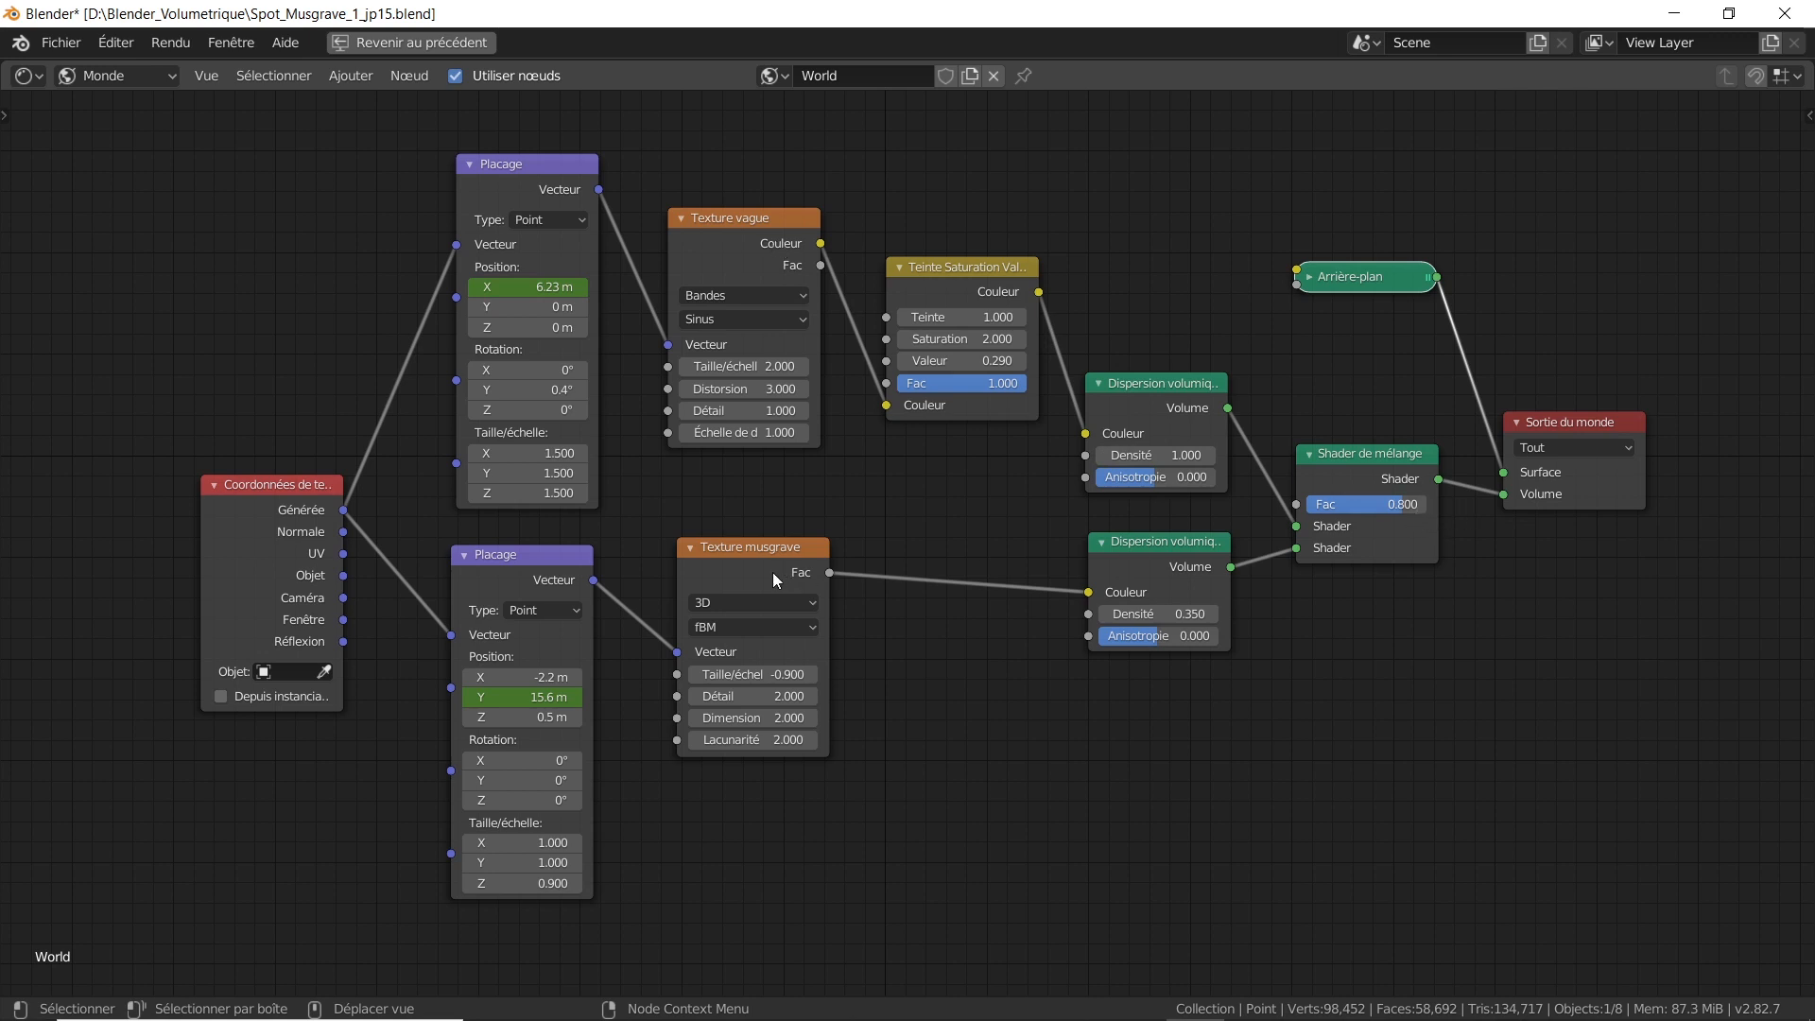
Step: Restore the multi-editor layout and set the Shader de mélange node's Fac to 0.680, with the tower's lights viewed close up
key("ctrl+space")
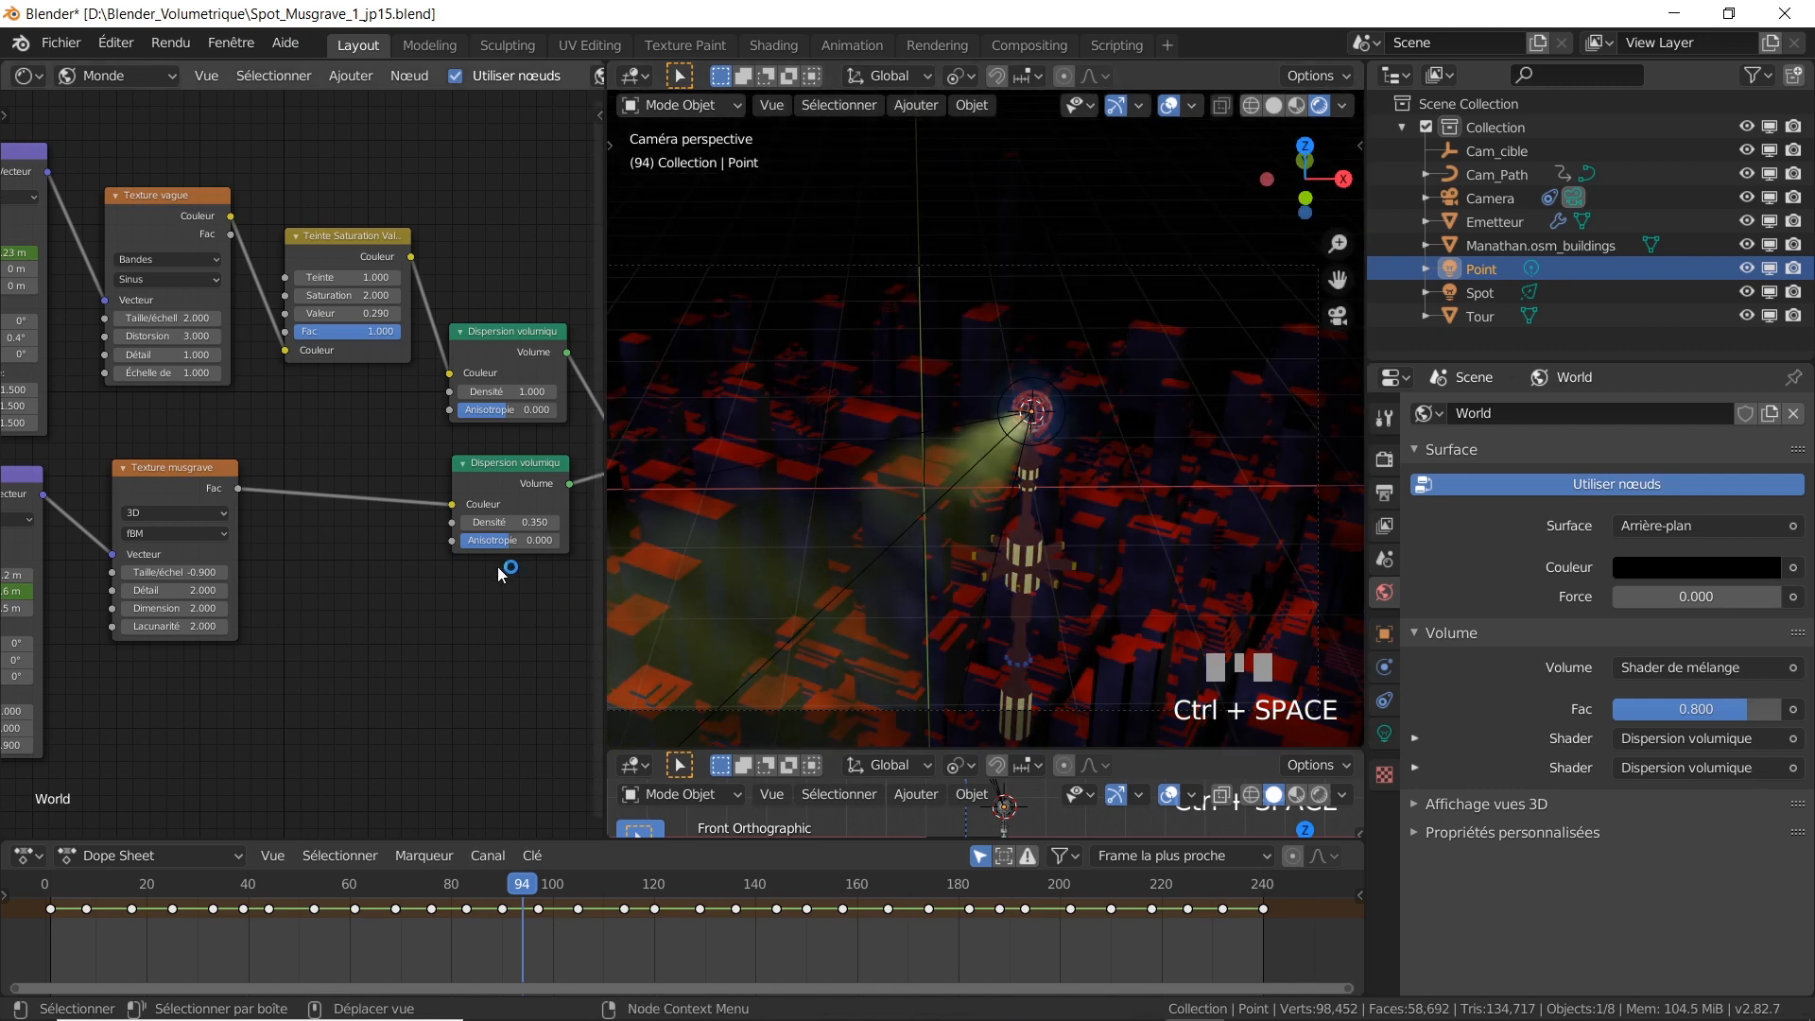
middle_click_drag(506, 572, 180, 587)
scroll(312, 468, "up", 4)
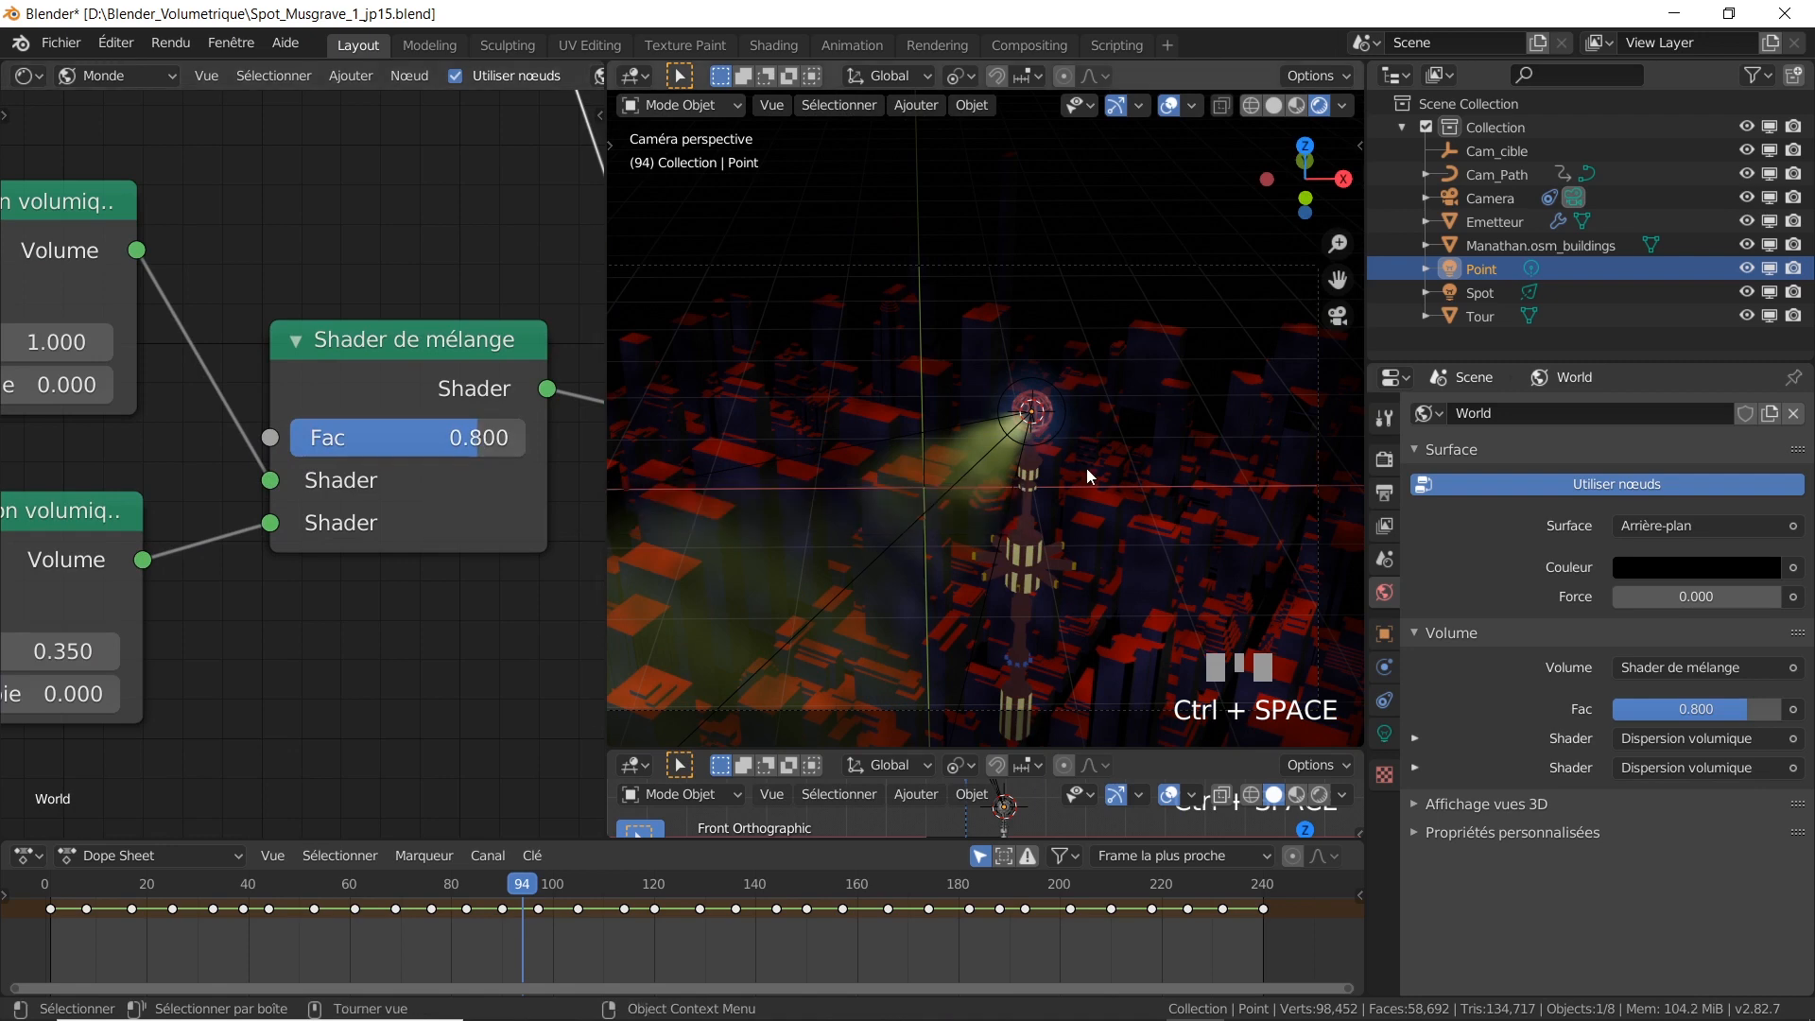
scroll(1084, 468, "up", 4)
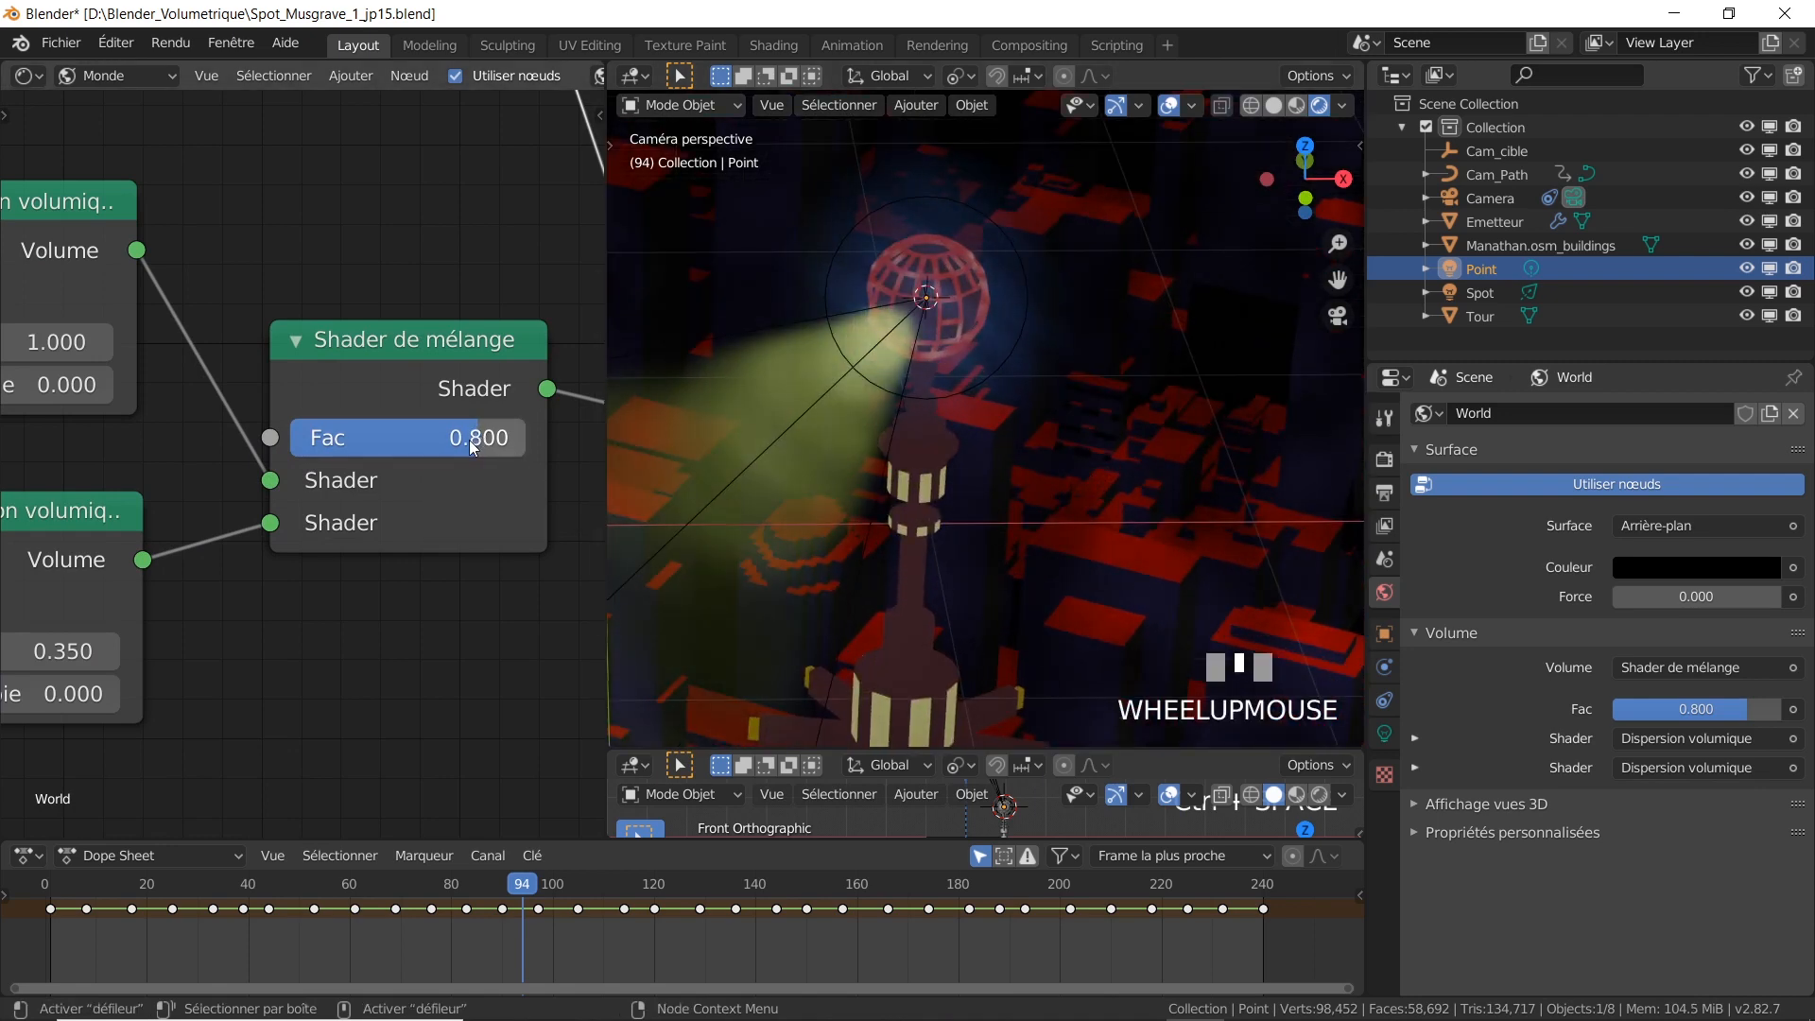
mouse_move(478, 441)
left_mouse_down()
mouse_move(304, 440)
mouse_move(533, 443)
mouse_move(451, 441)
left_mouse_up()
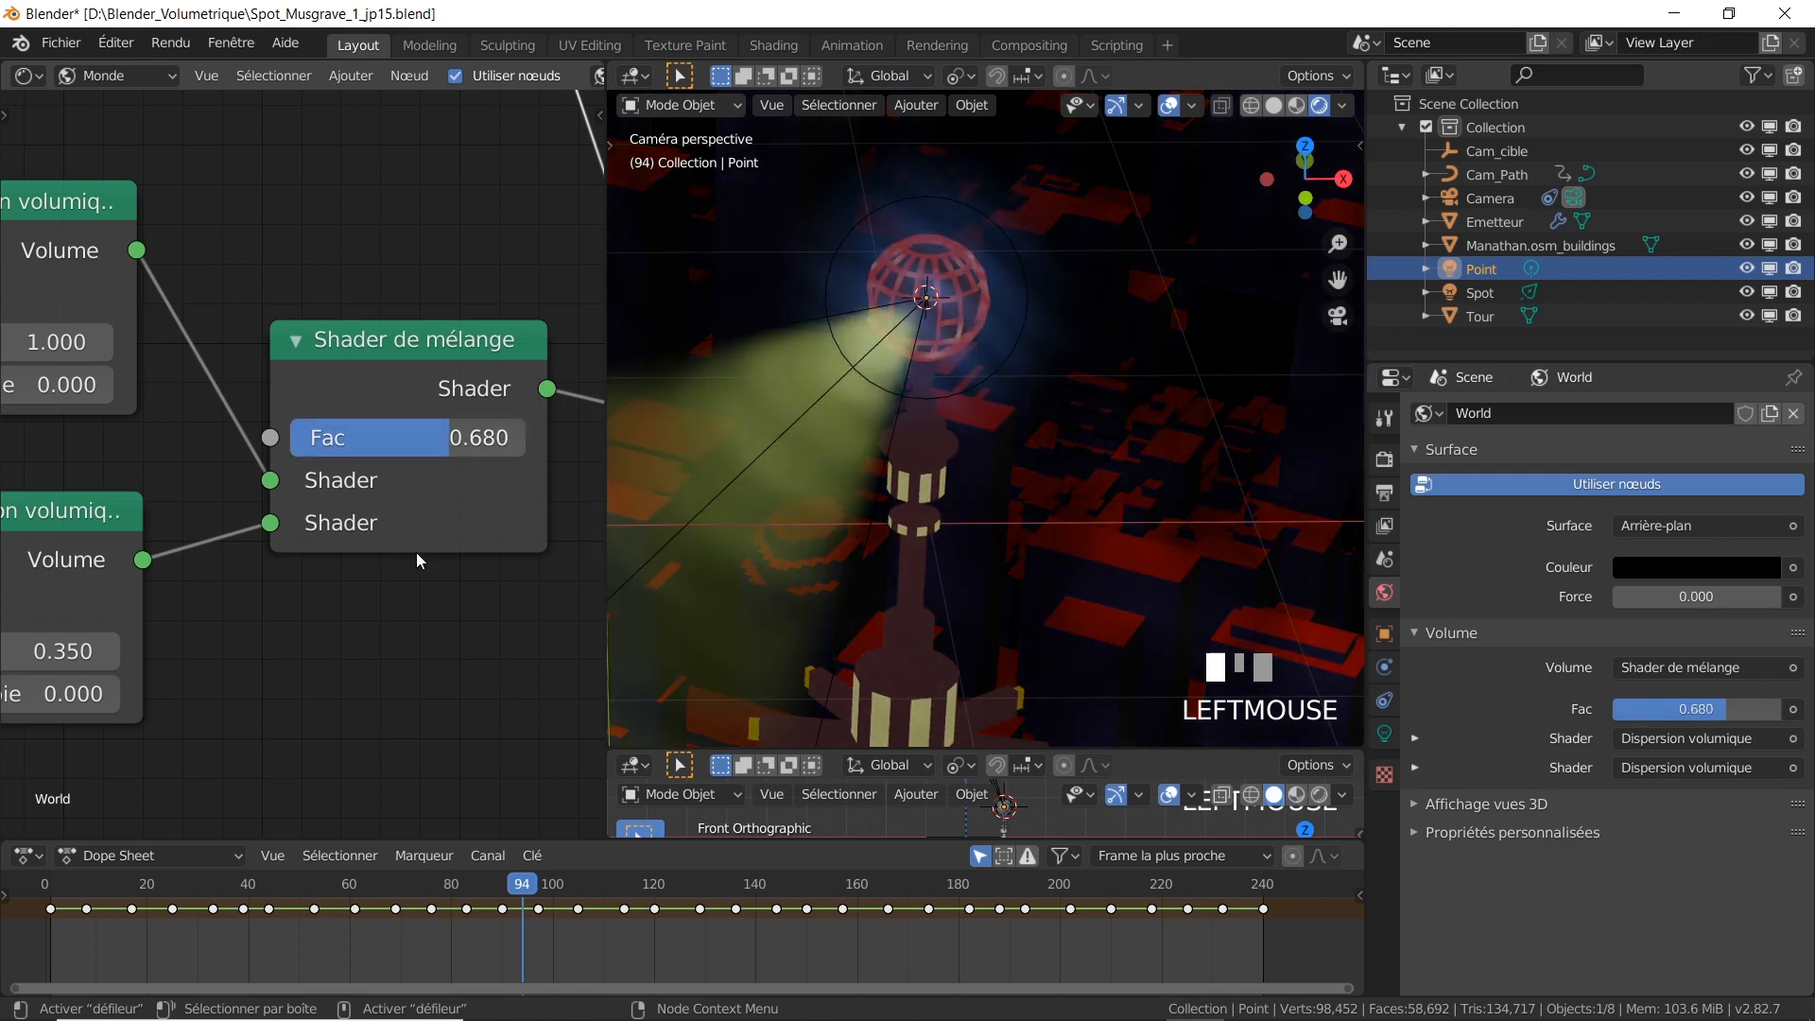
scroll(416, 553, "down", 5)
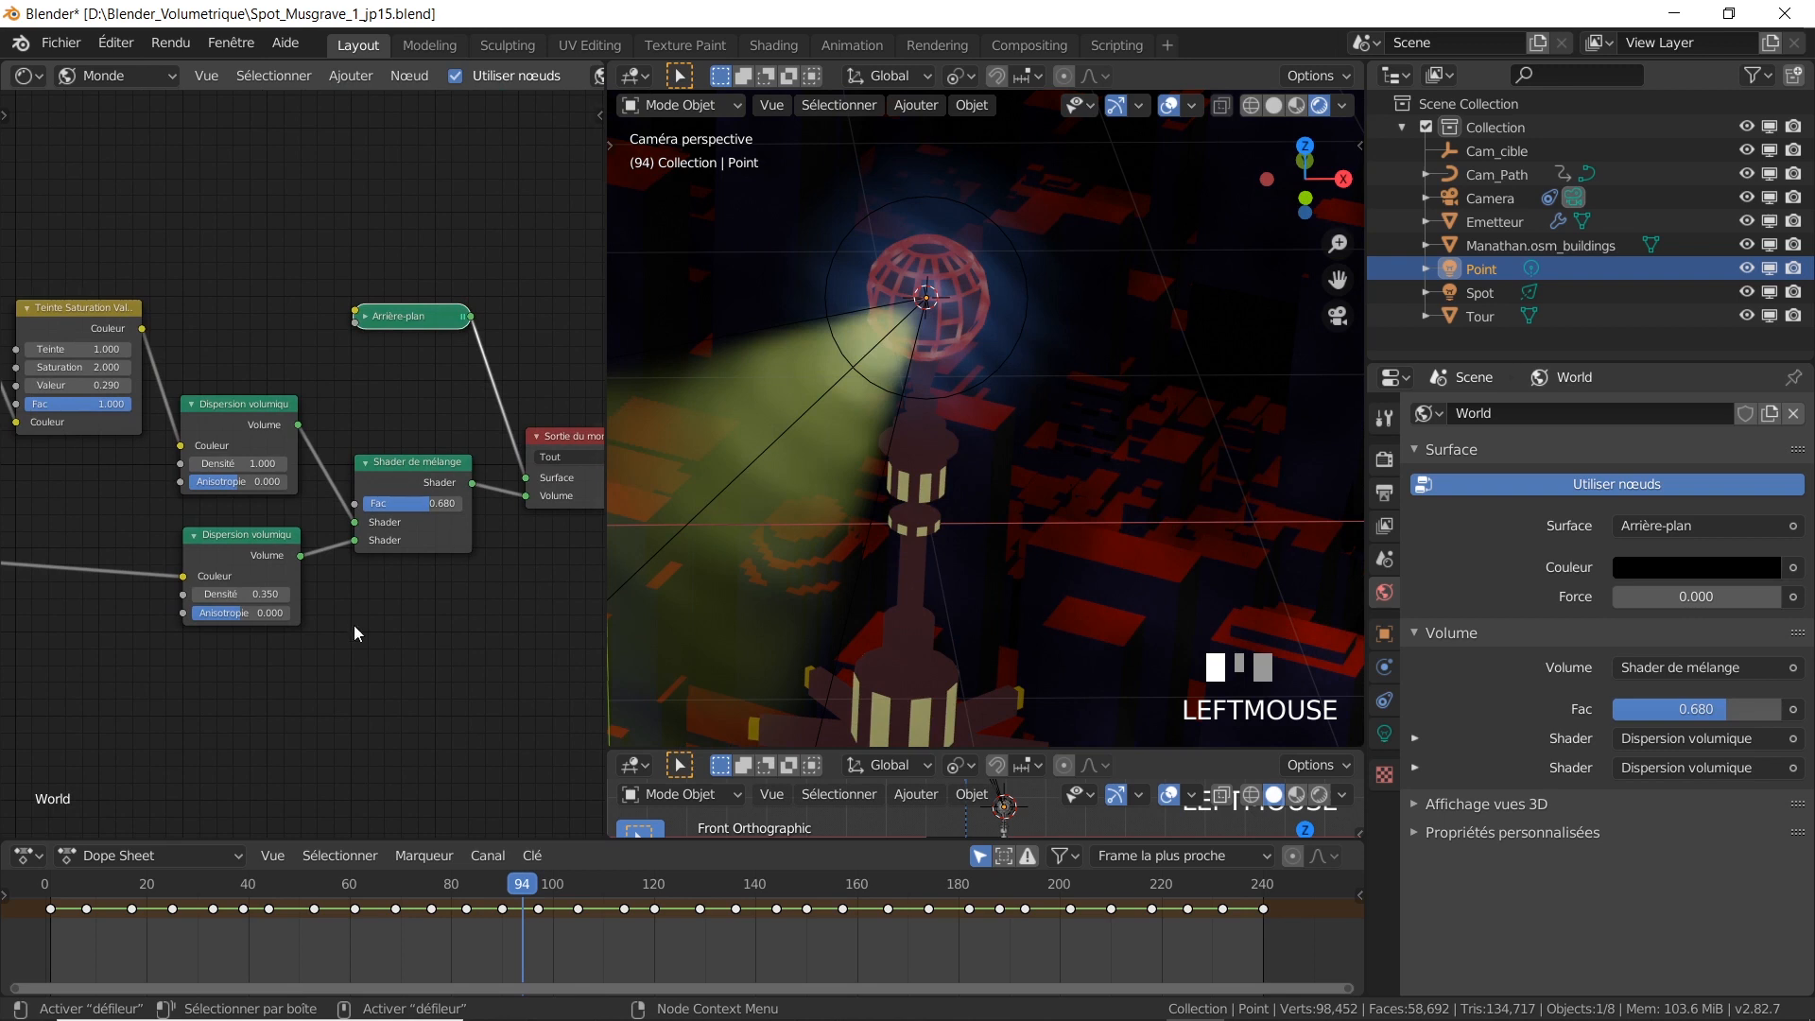
Step: Show the Point light's data properties and enlarge the Dope Sheet area upward
scroll(343, 548, "down", 2)
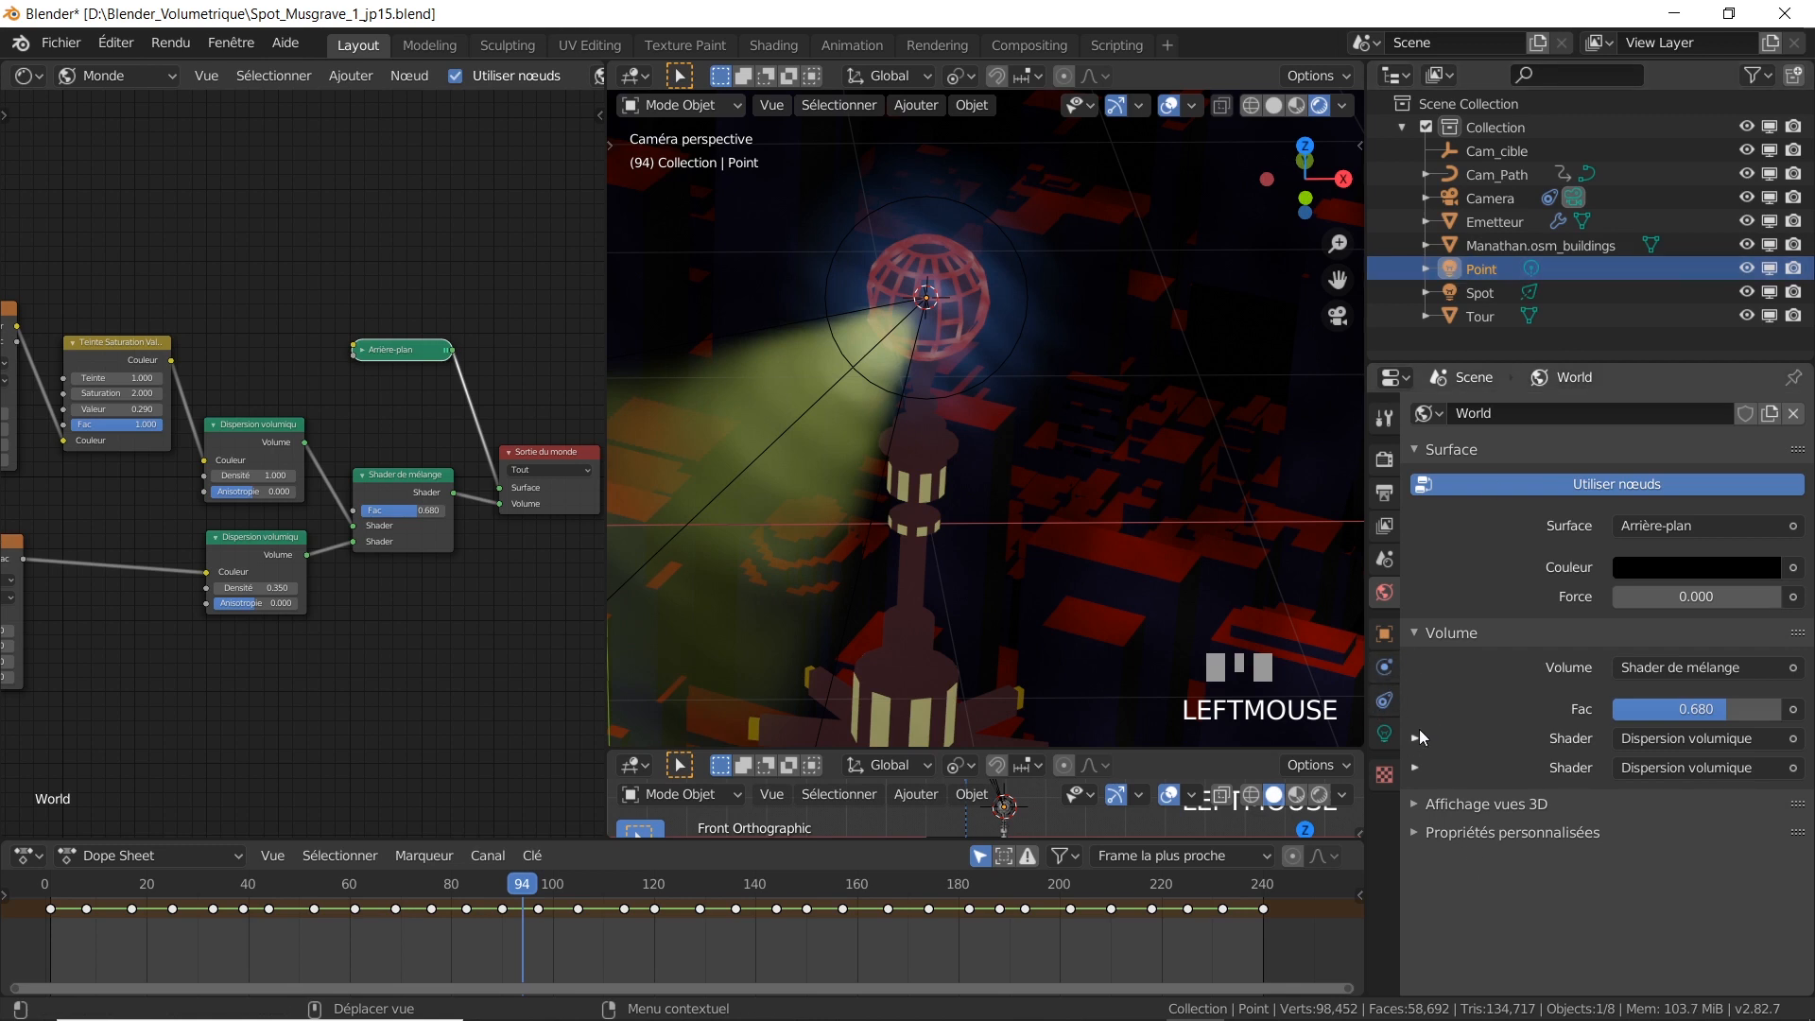
left_click(1384, 734)
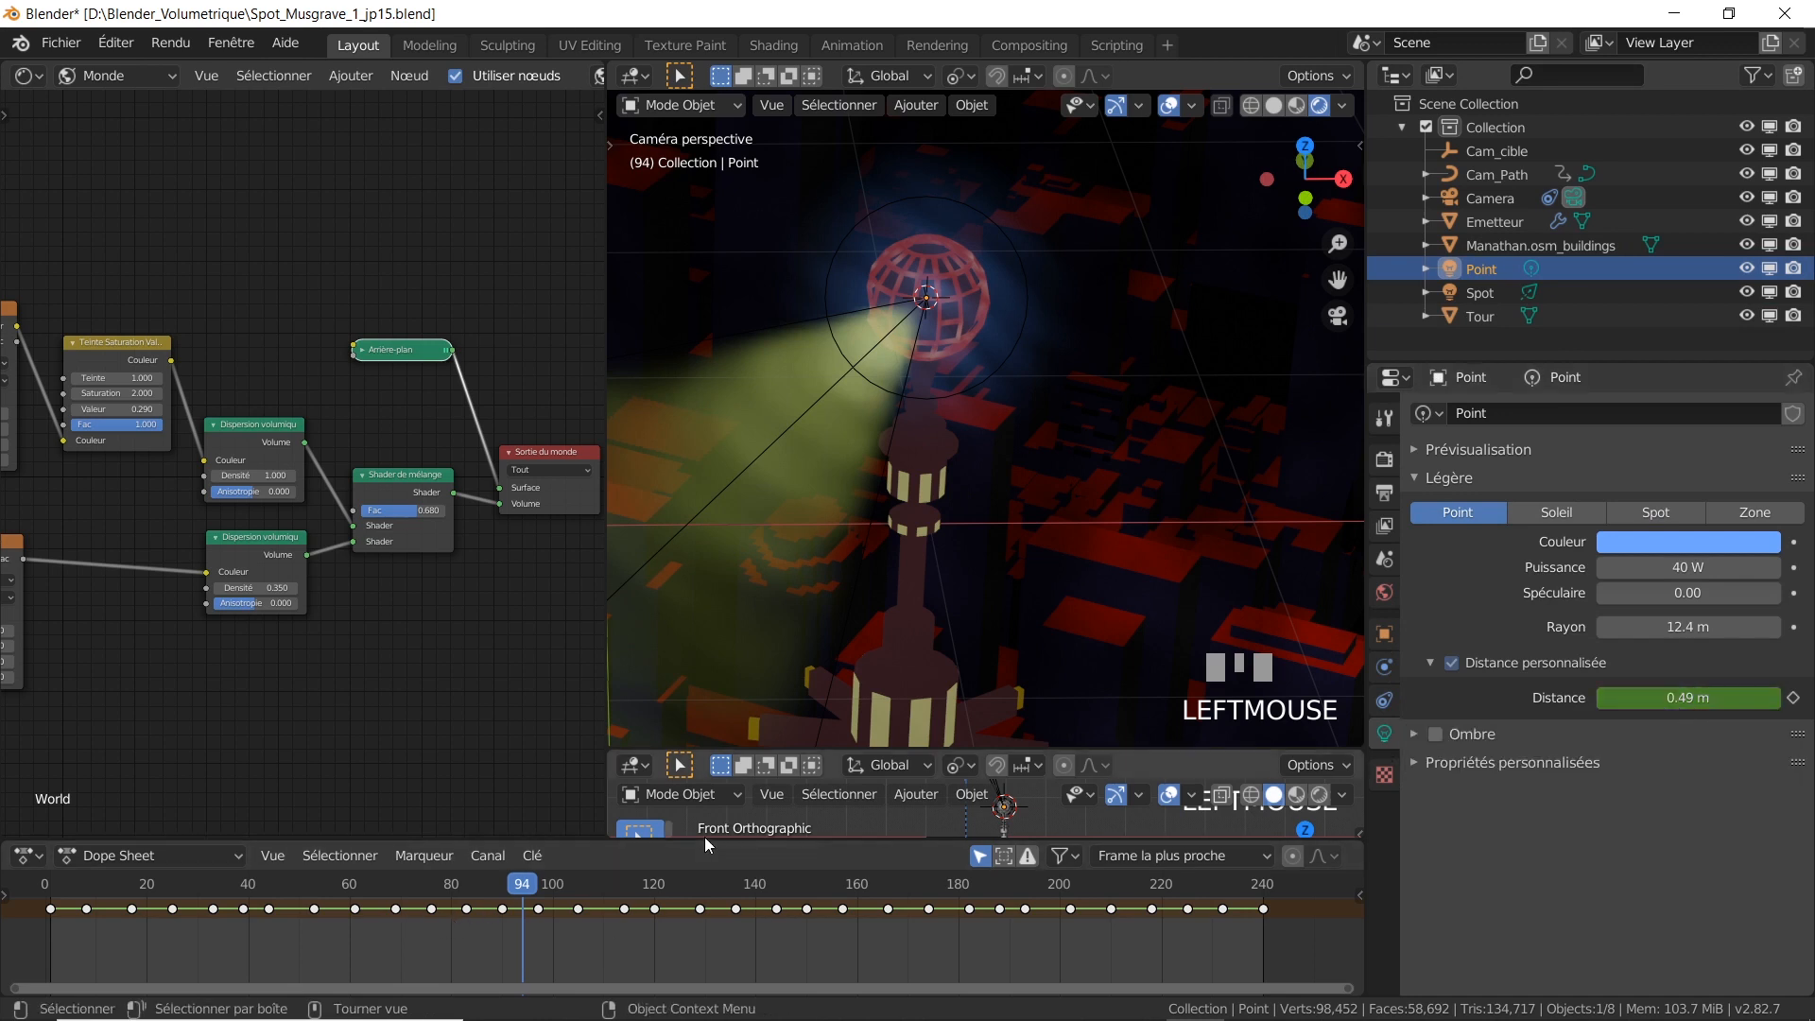
left_click_drag(706, 840, 705, 781)
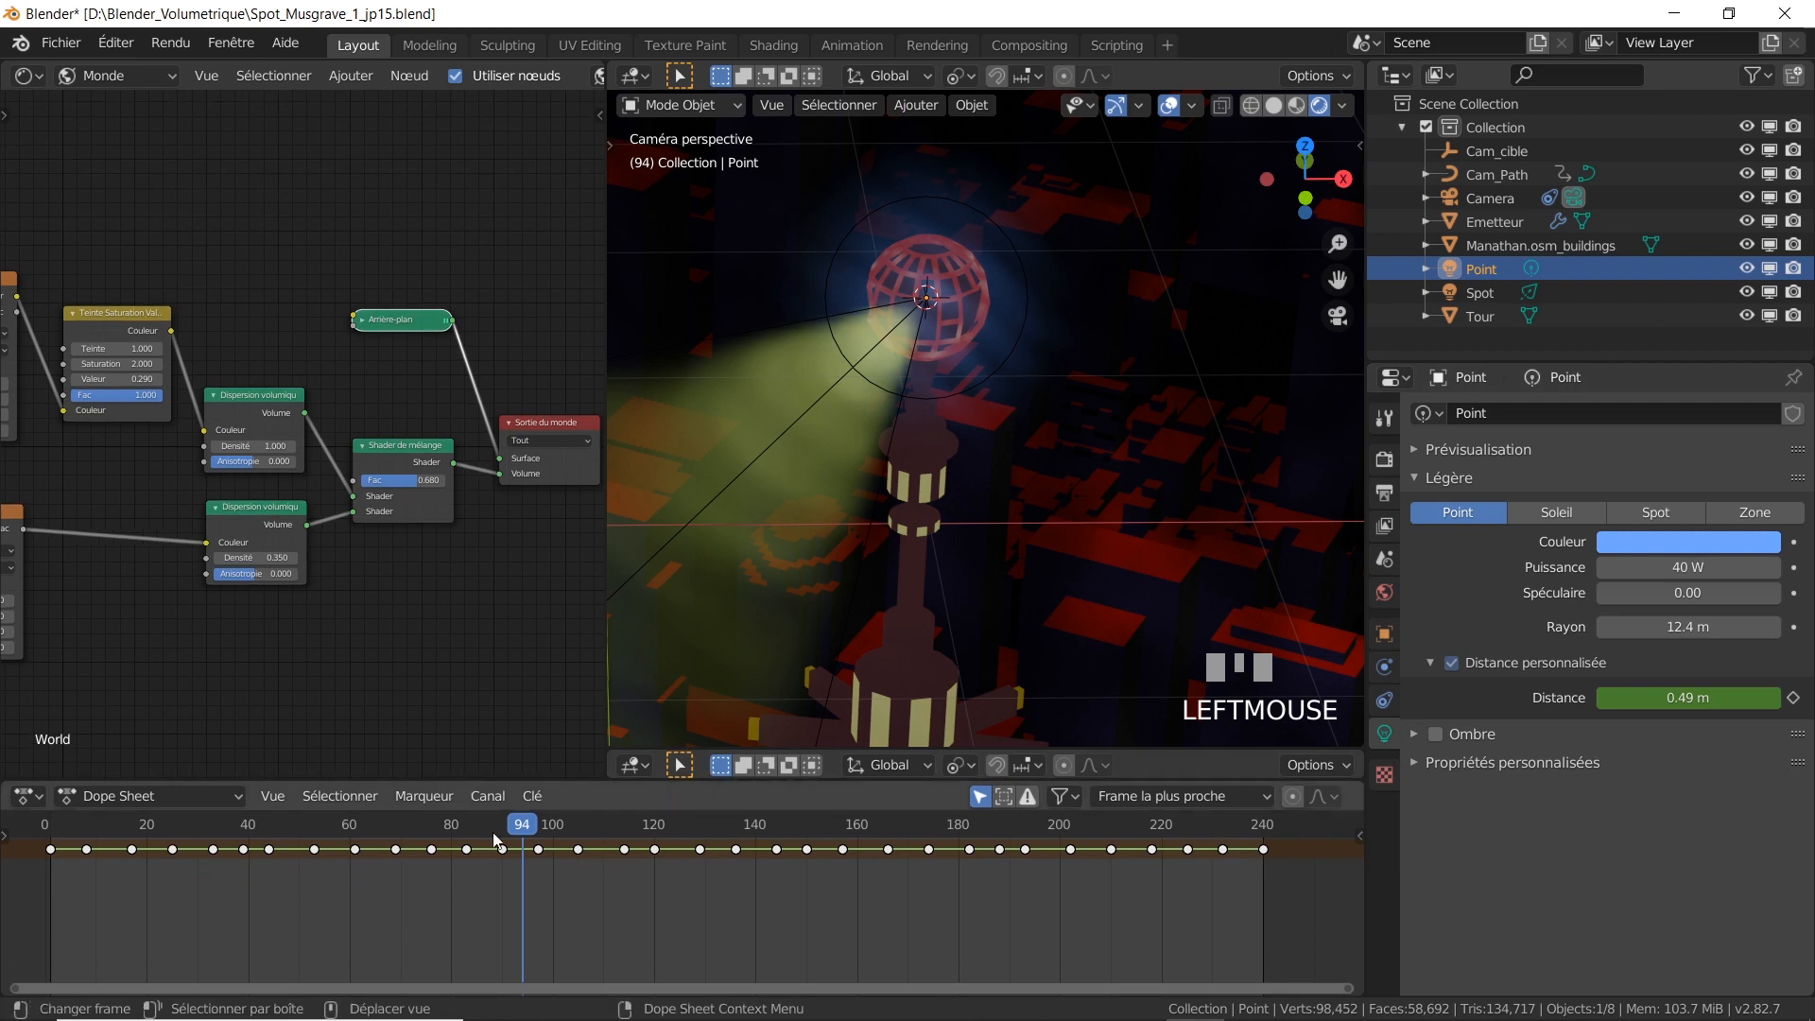
Step: Switch the Dope Sheet area to the Graph Editor and frame the Point light's Distance de coupure curve
left_click(40, 802)
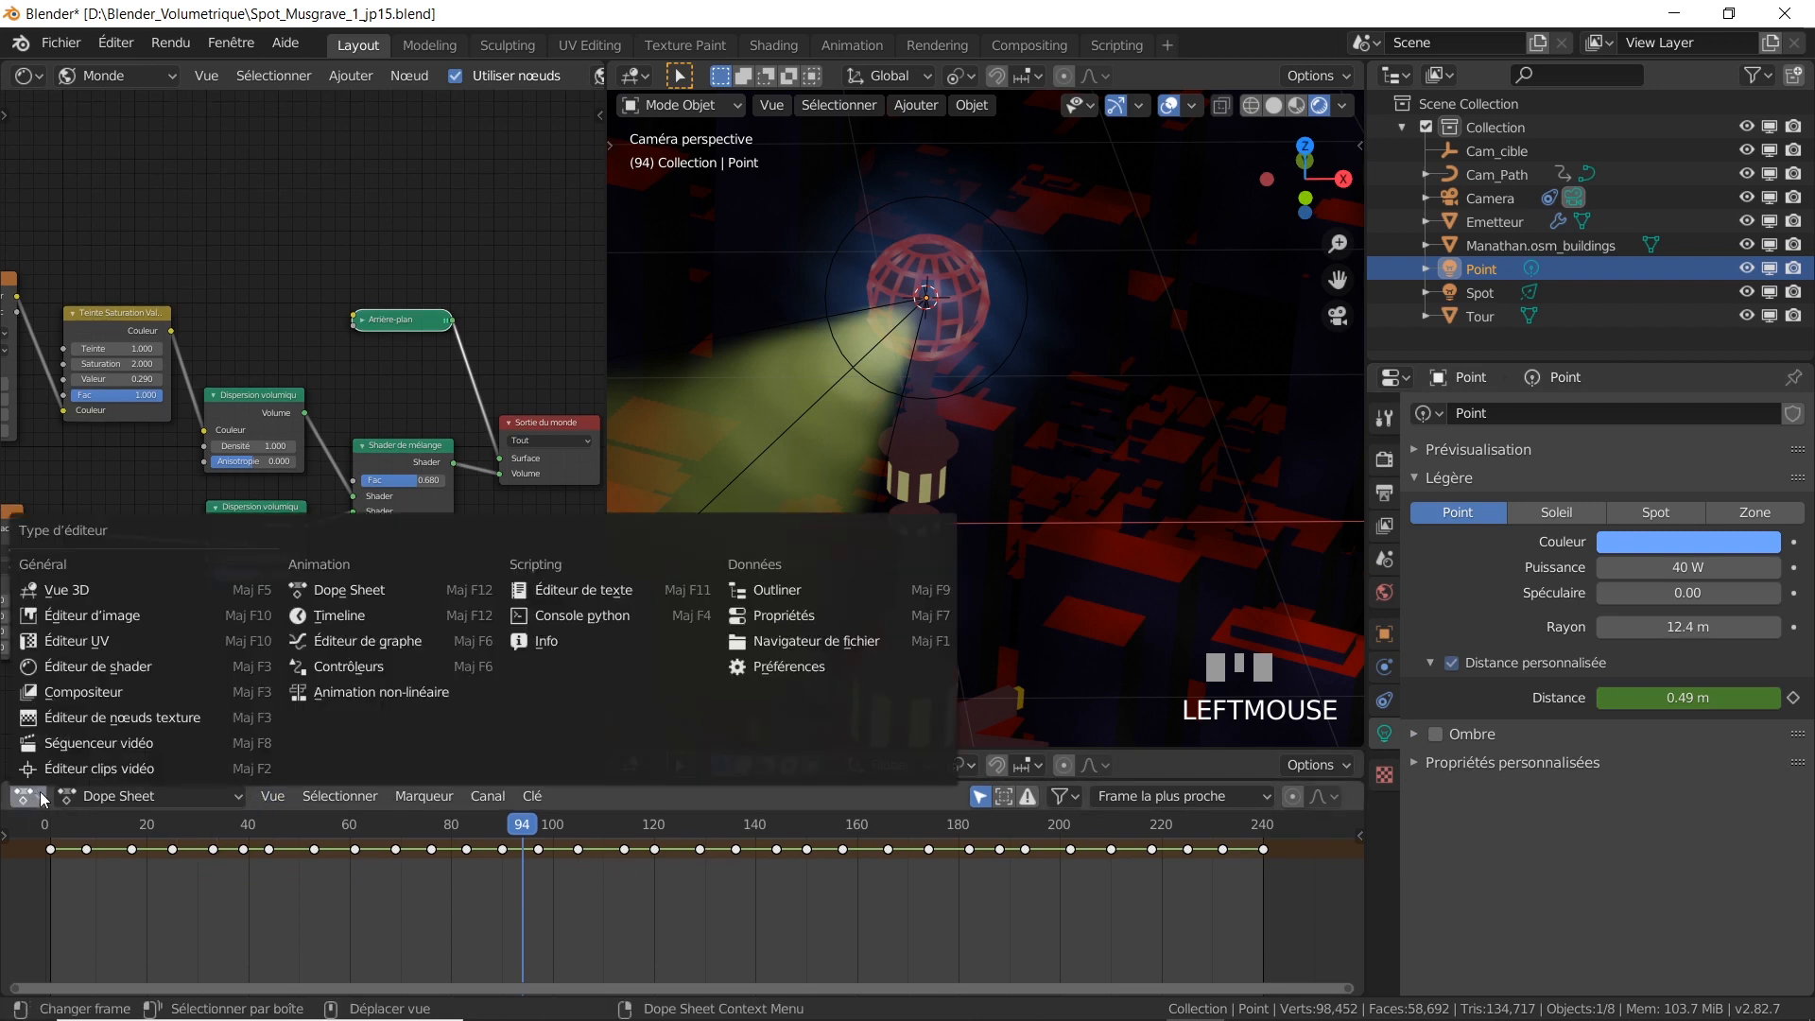
left_click(40, 802)
left_click(43, 803)
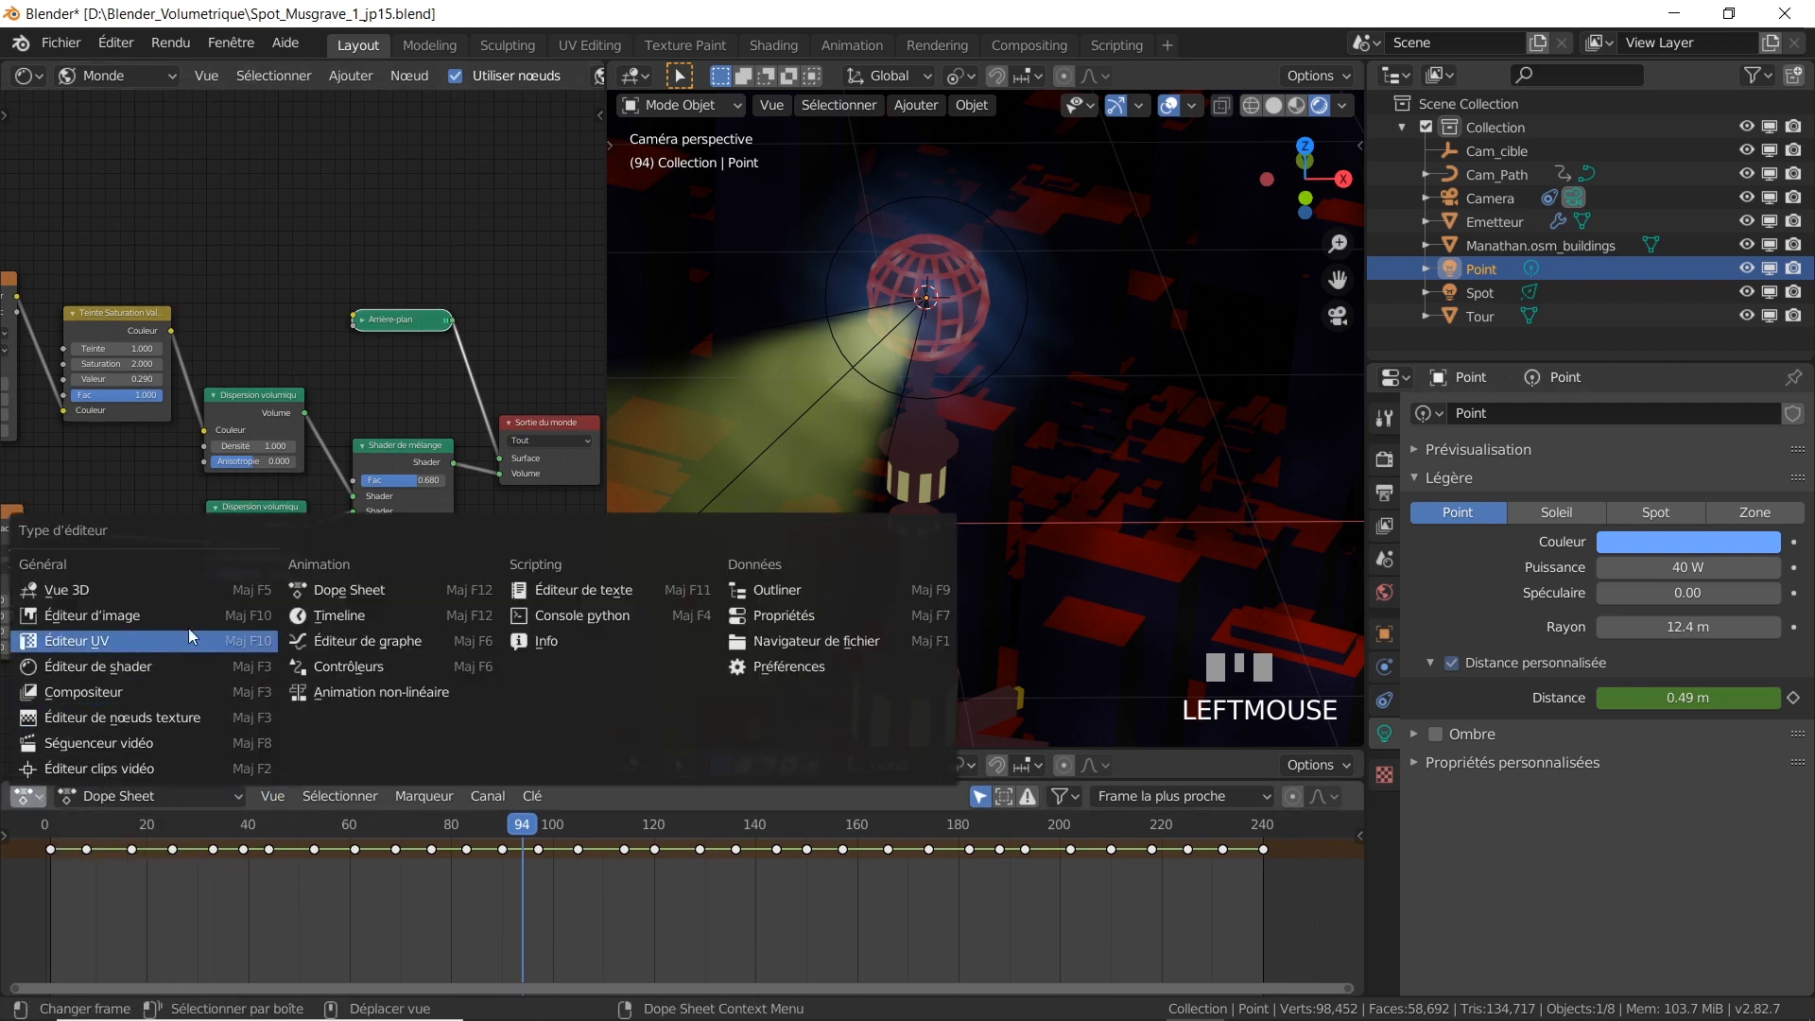
left_click(386, 640)
key("Home")
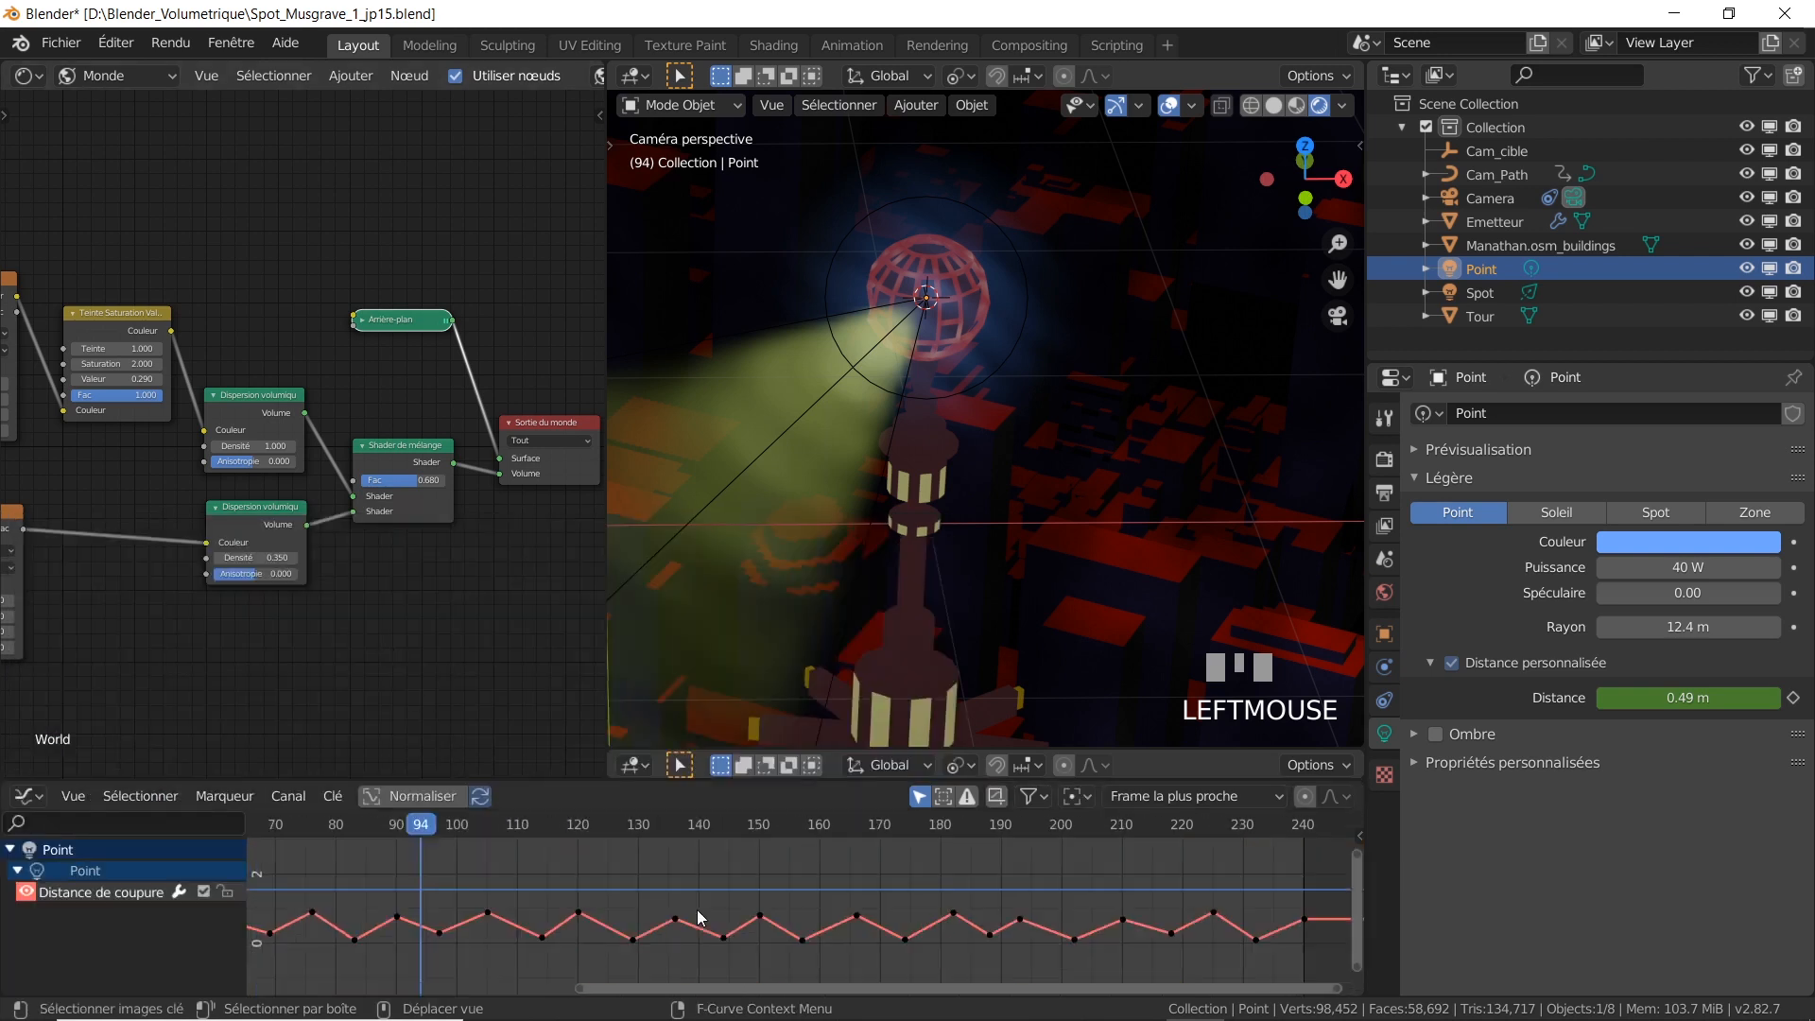
scroll(723, 932, "up", 4)
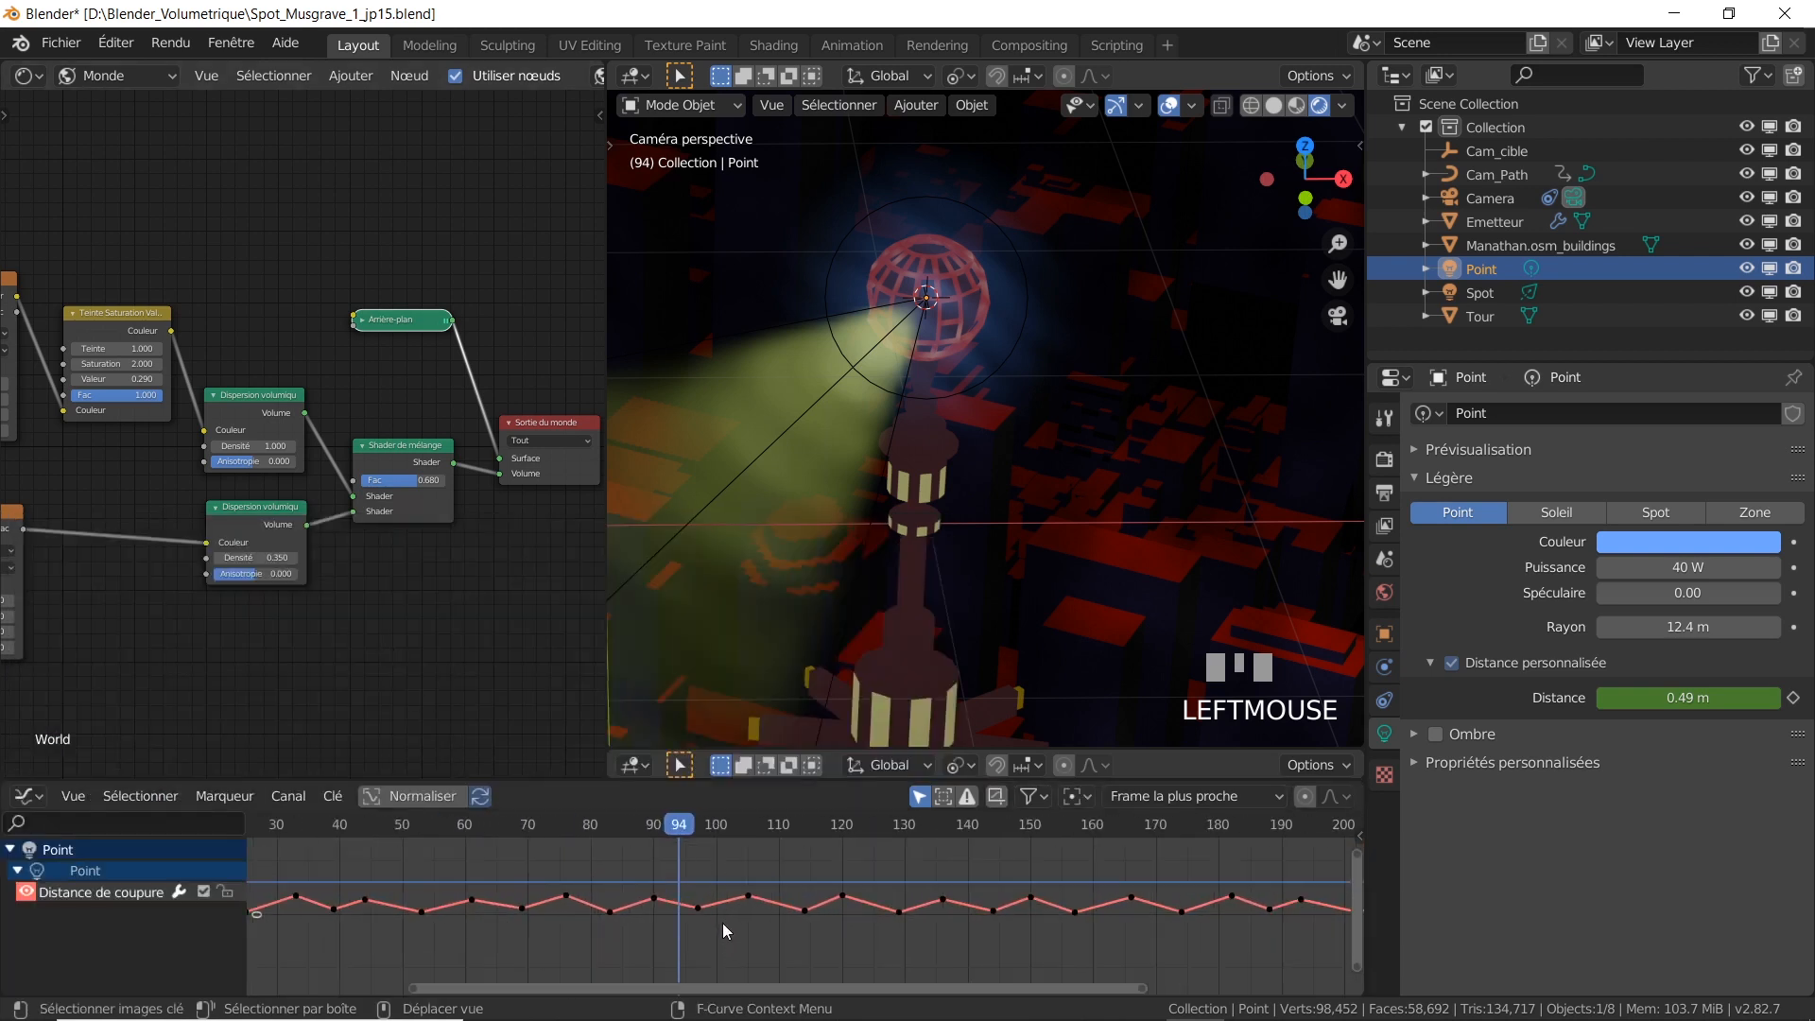
scroll(723, 925, "down", 2)
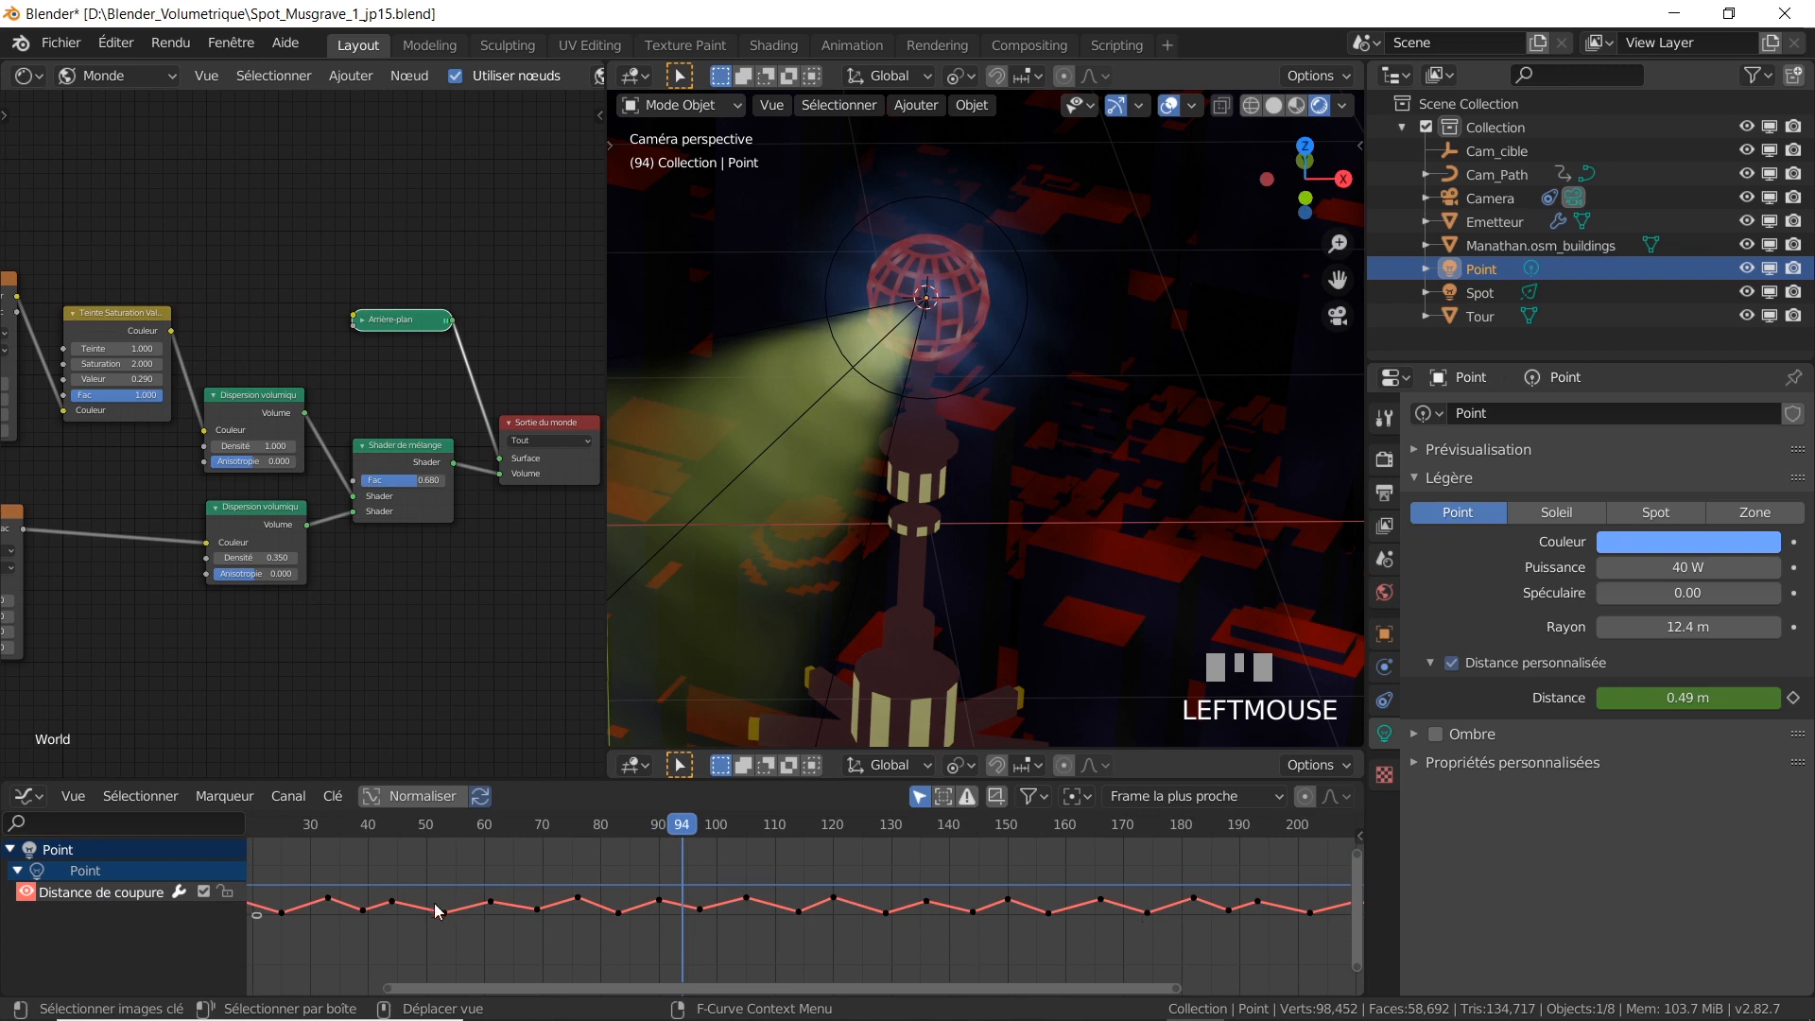
Step: Bring the Placage and texture nodes into view and scrub the animation forward from frame 94
mouse_move(280, 628)
middle_mouse_down()
mouse_move(529, 629)
mouse_move(499, 544)
mouse_move(304, 625)
middle_mouse_up()
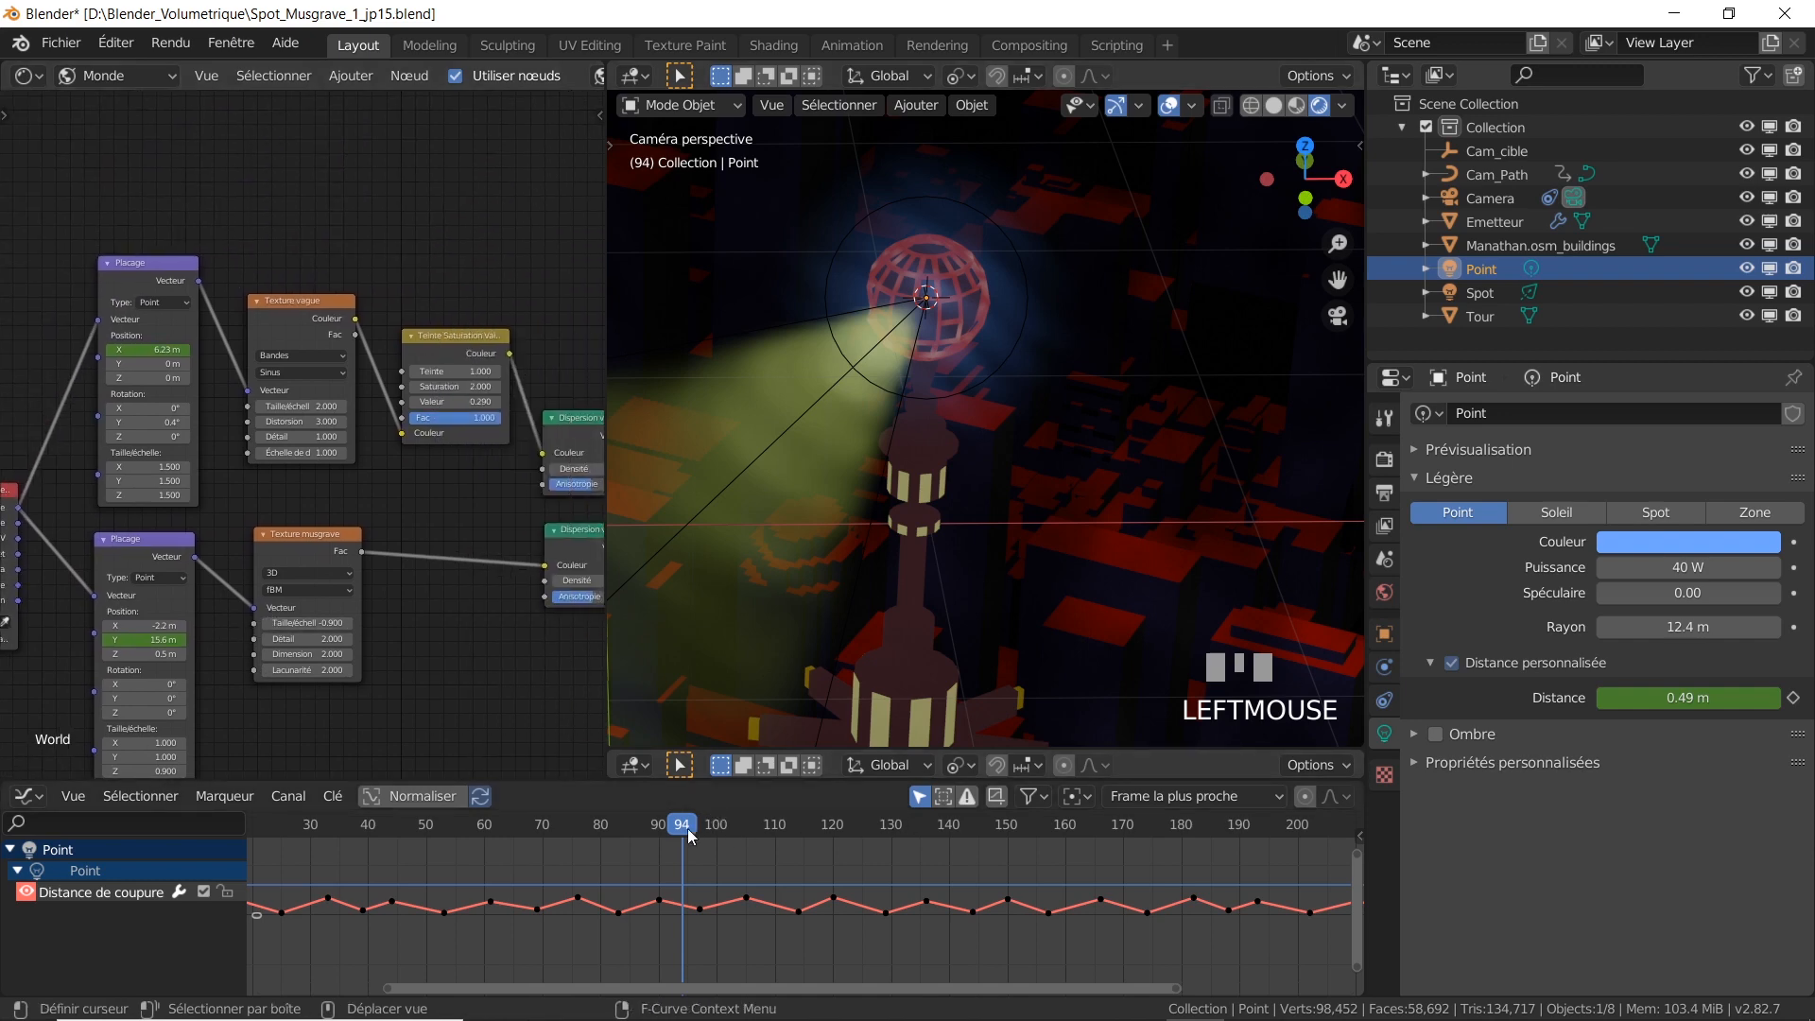
left_click_drag(689, 832, 1213, 830)
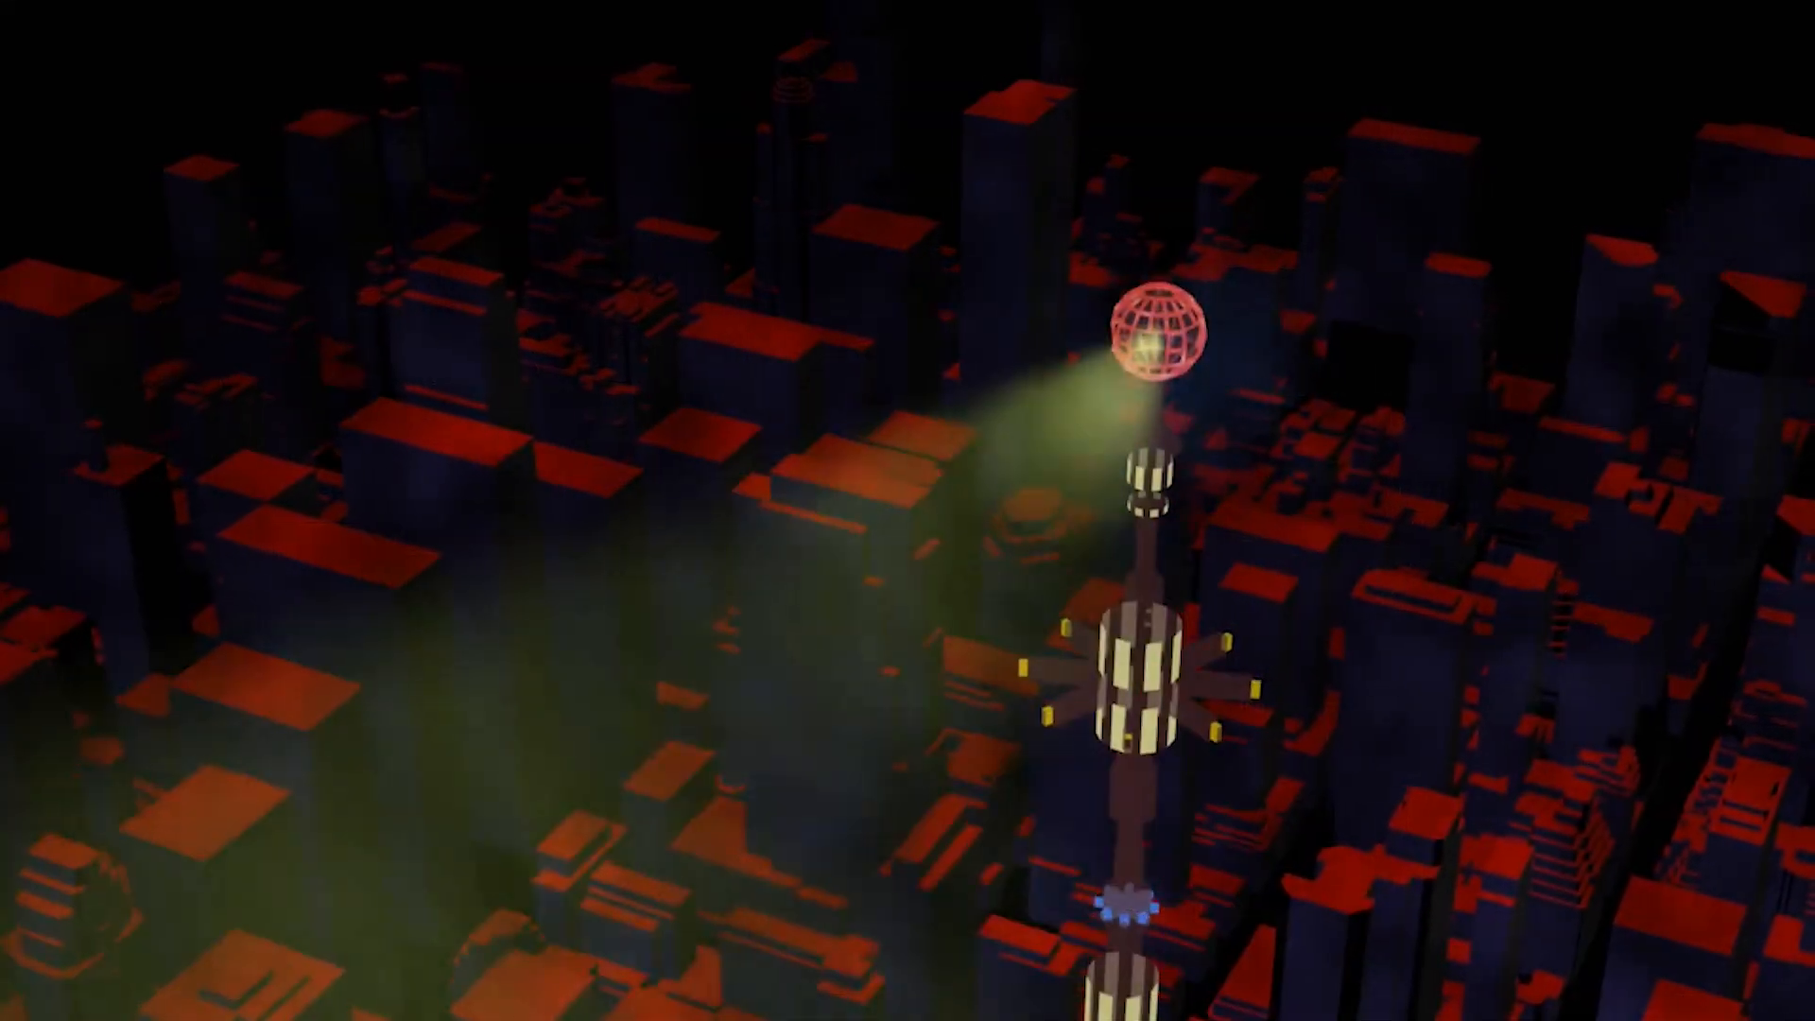